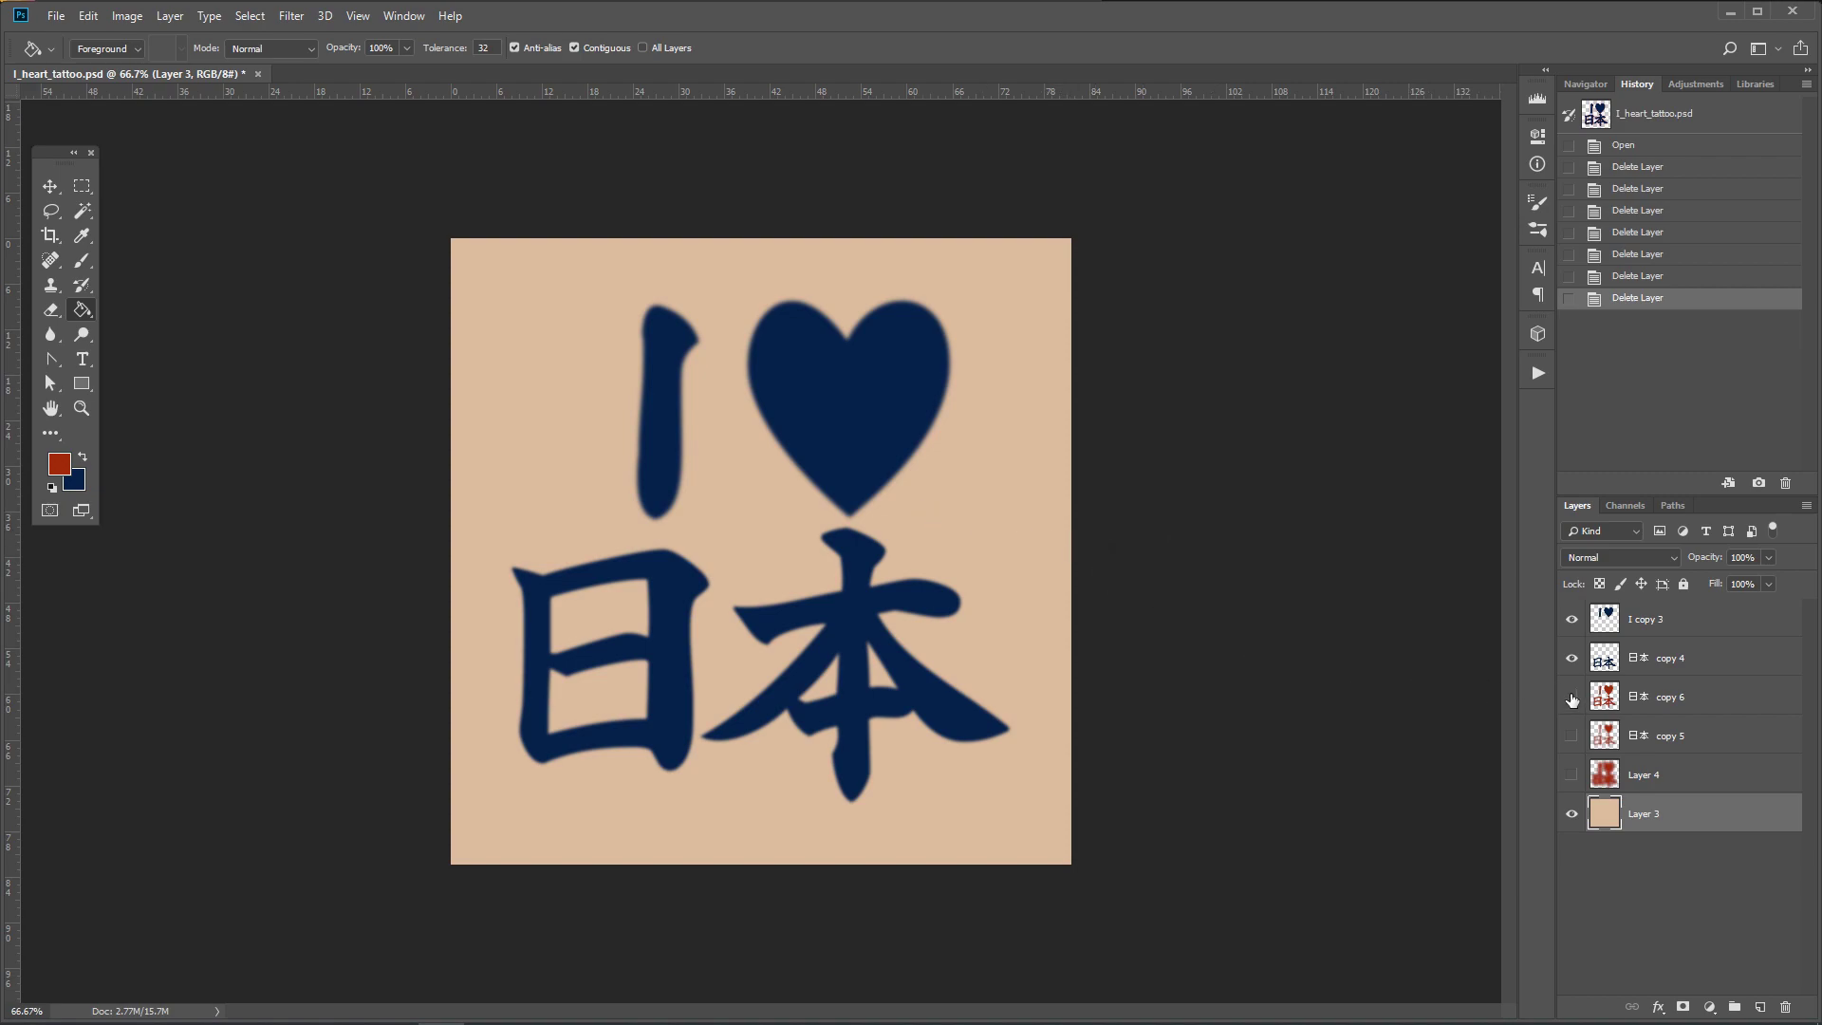
Step: Show the red layers 日本 copy 6, 日本 copy 5 and Layer 4, and hide the two navy lettering layers
click(1571, 698)
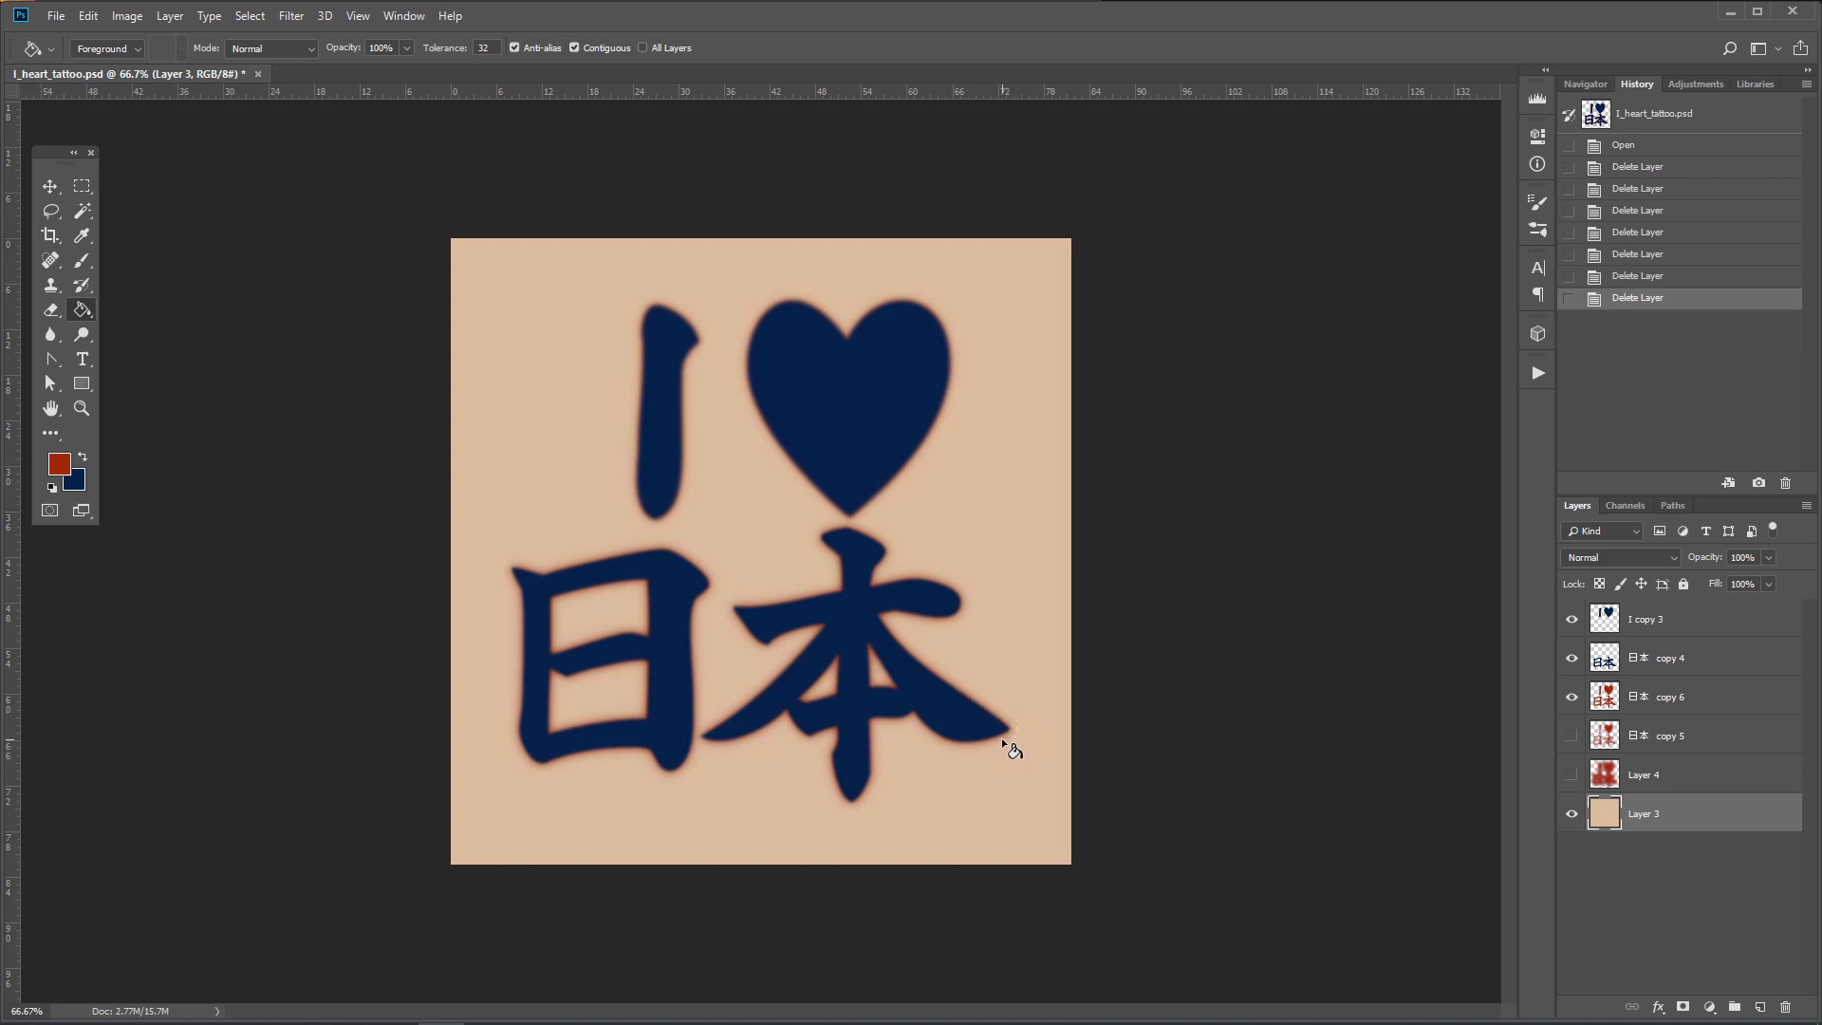
click(1571, 658)
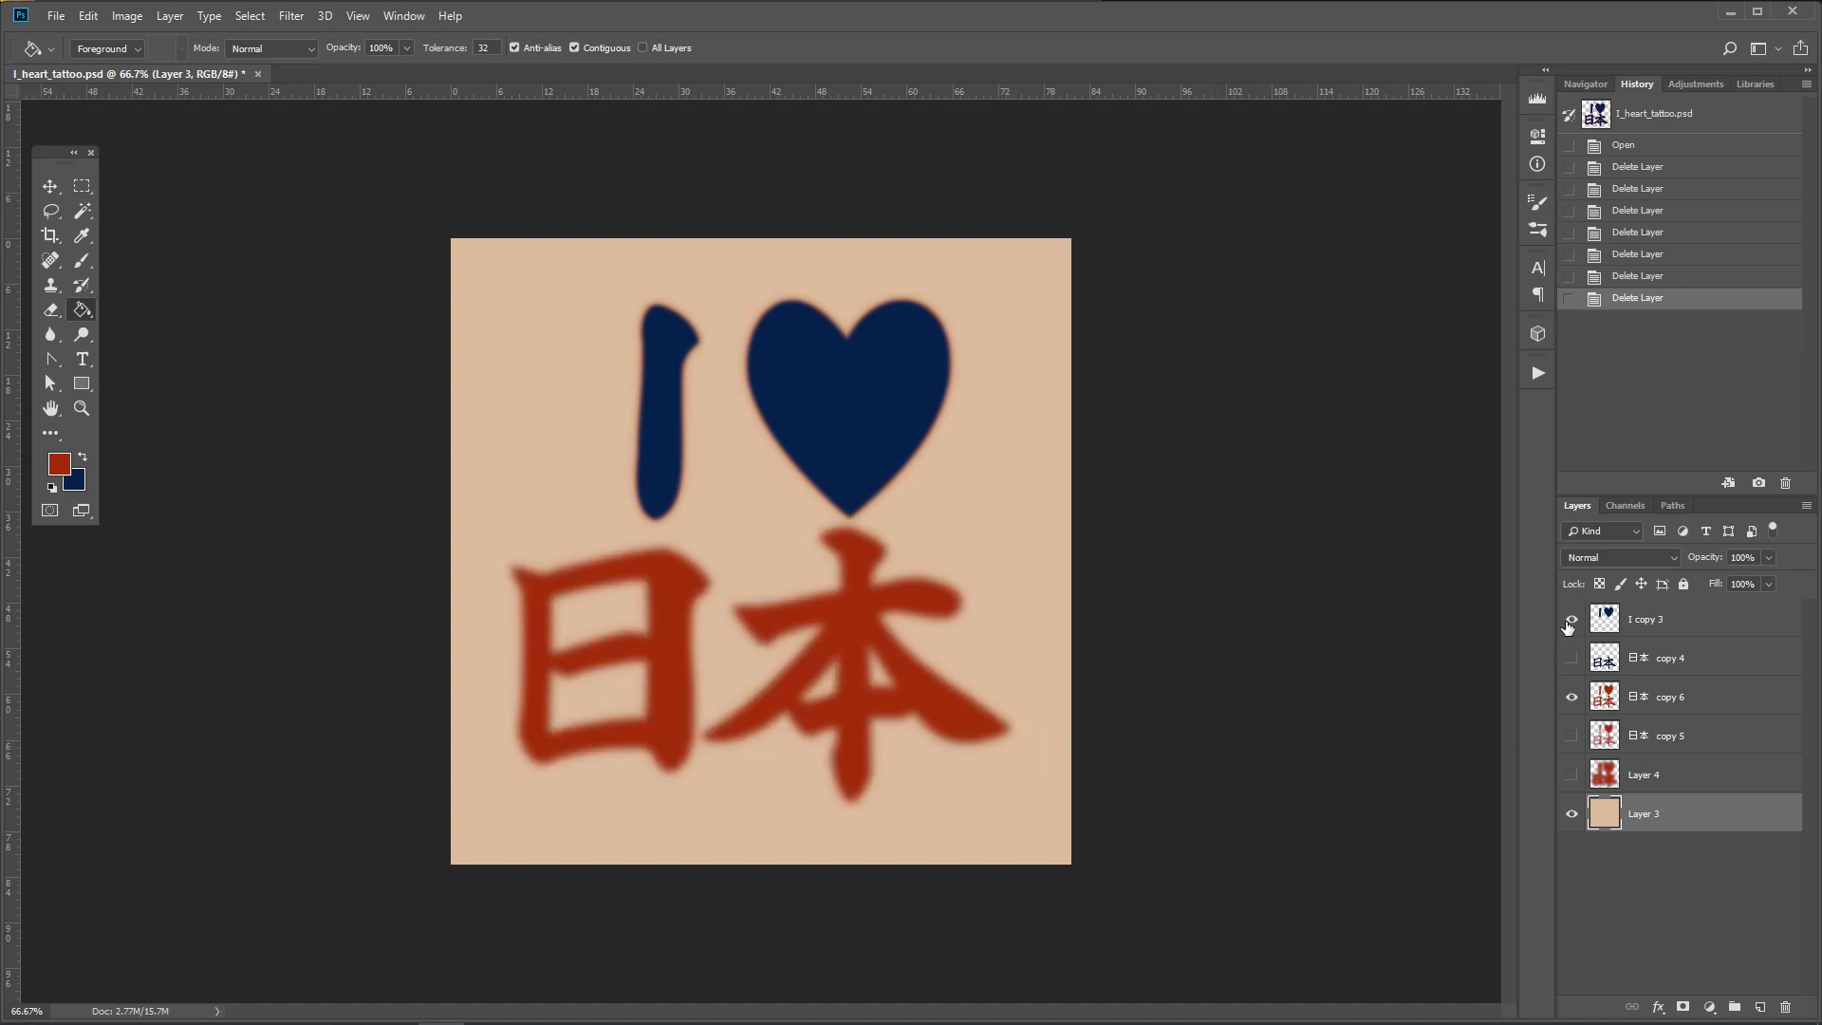
click(1571, 619)
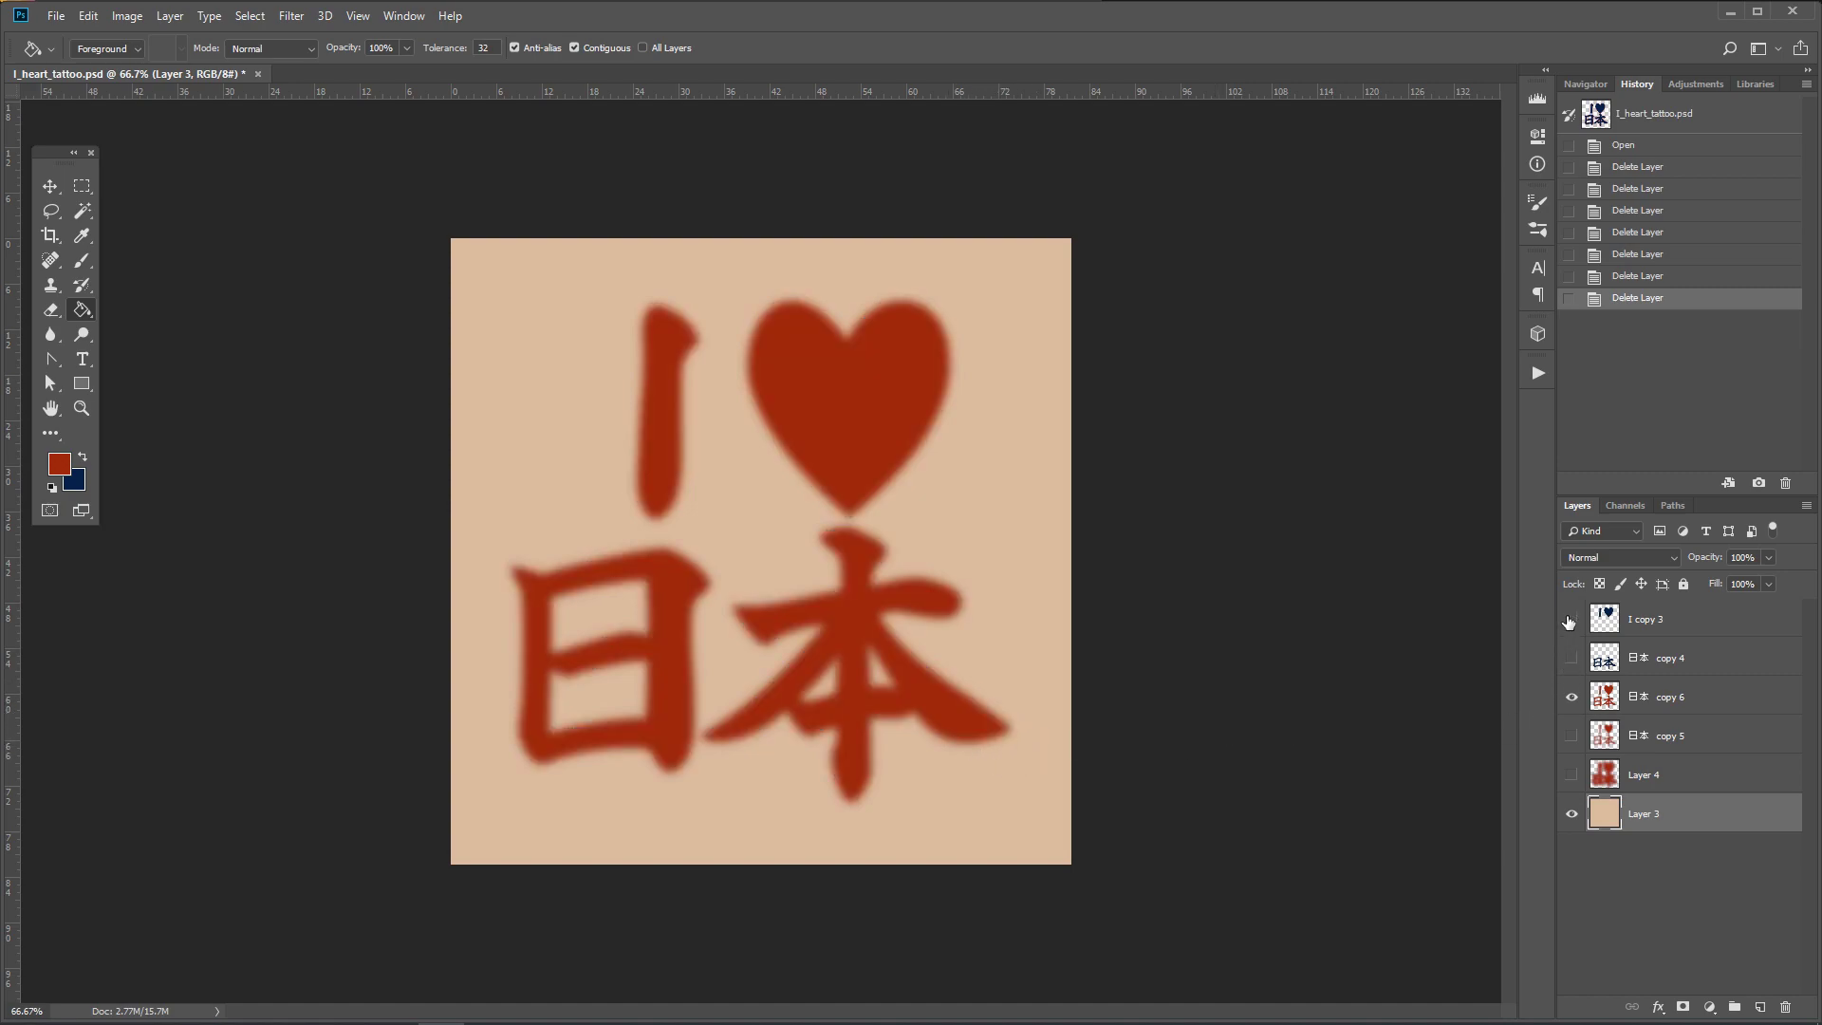
click(1571, 736)
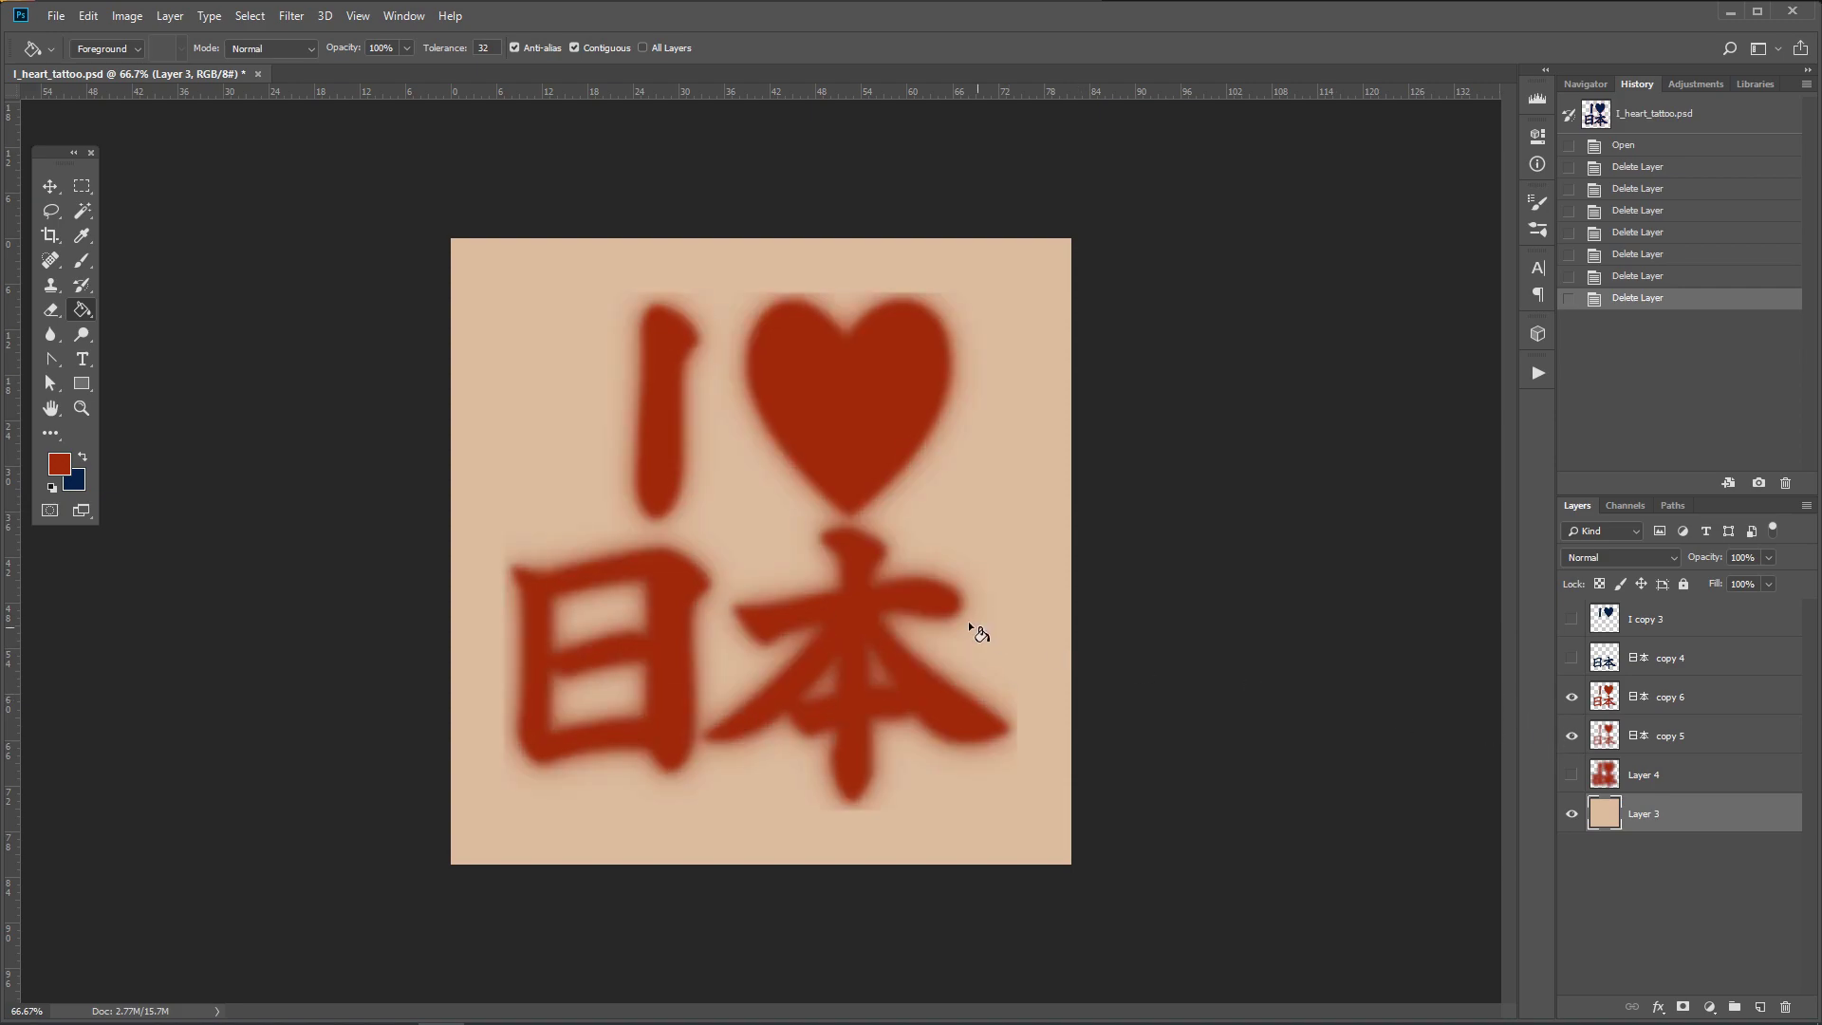
click(1572, 775)
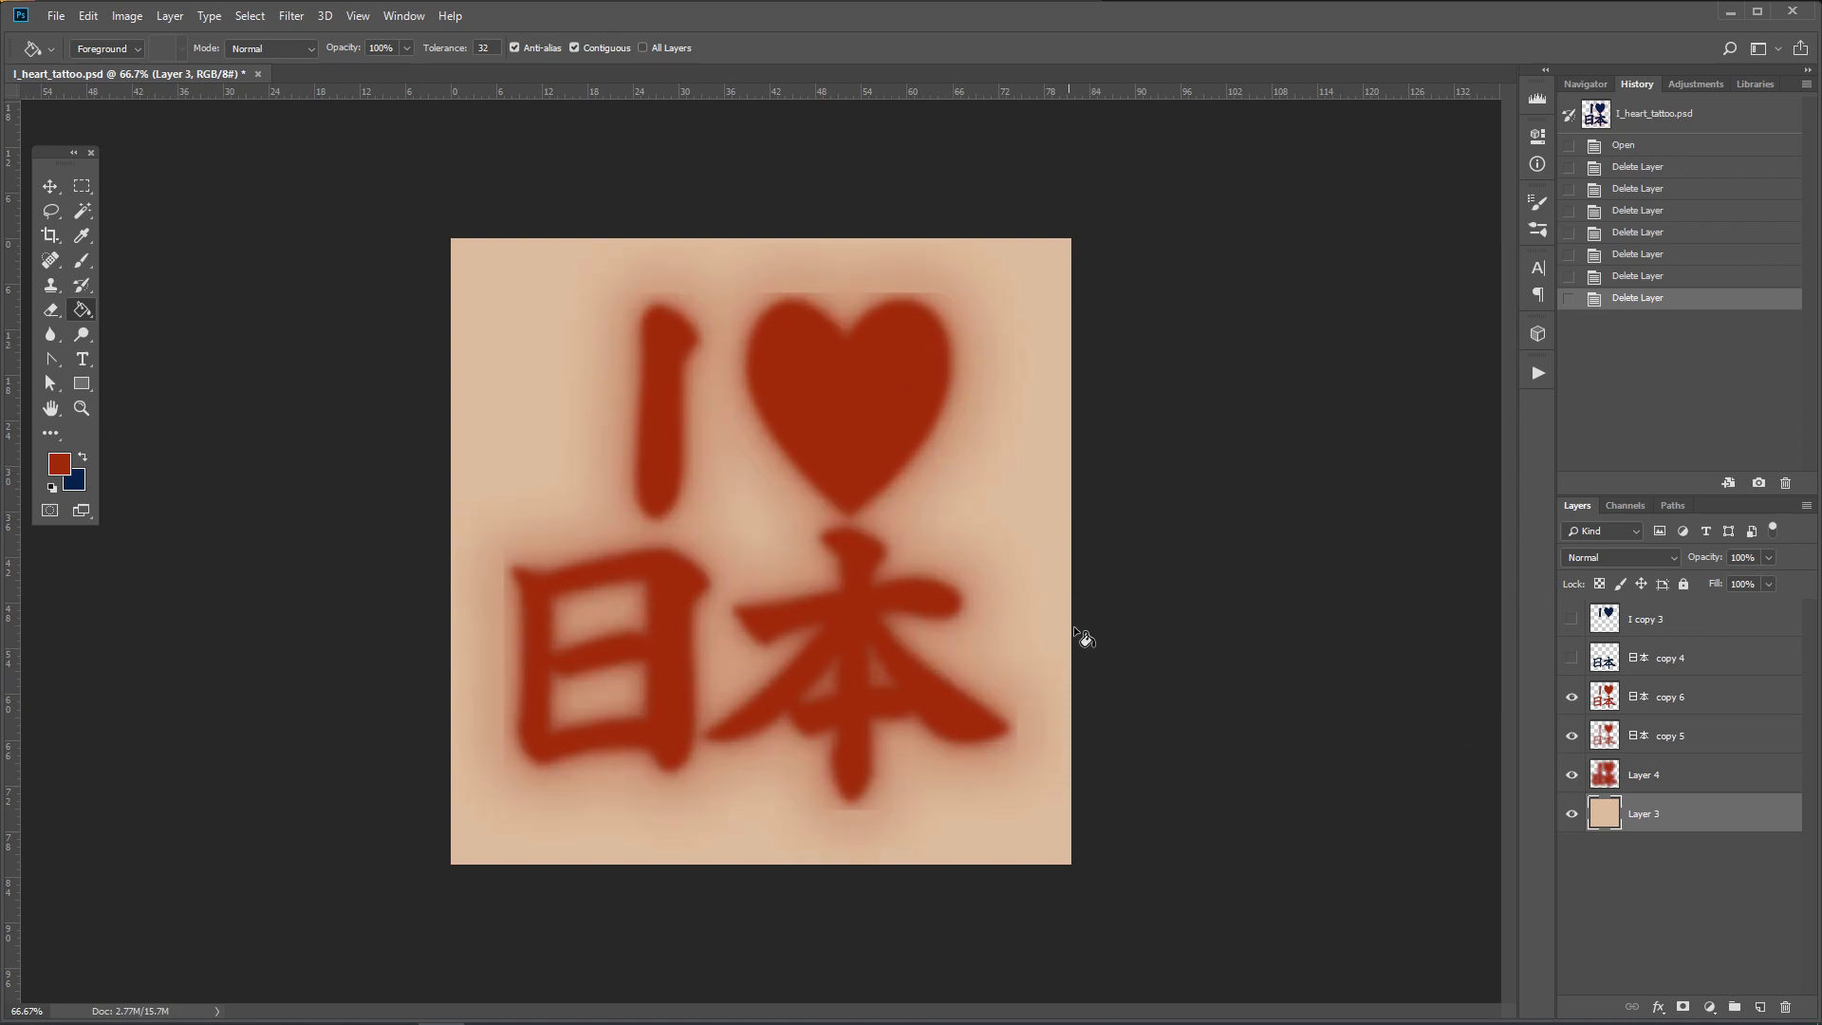
Step: Show both navy lettering layers and hide the skin-coloured background layer, Layer 3
click(1571, 658)
click(1570, 619)
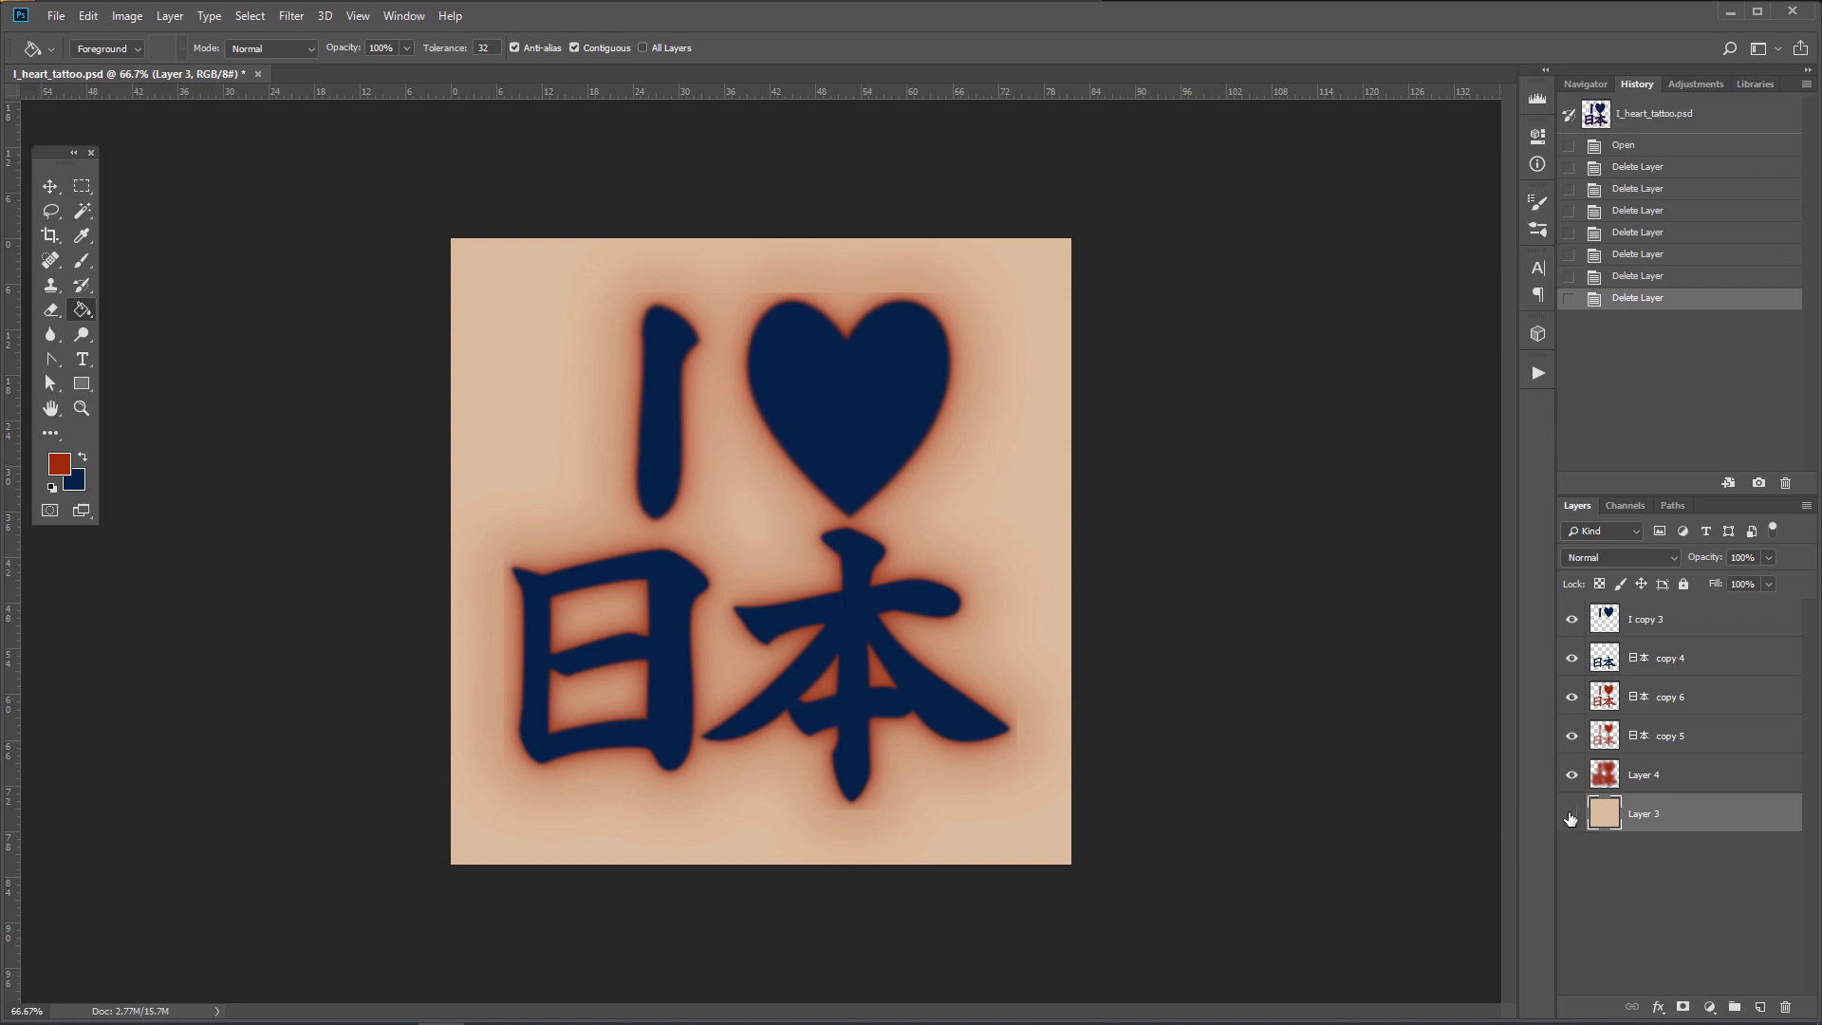
click(1571, 815)
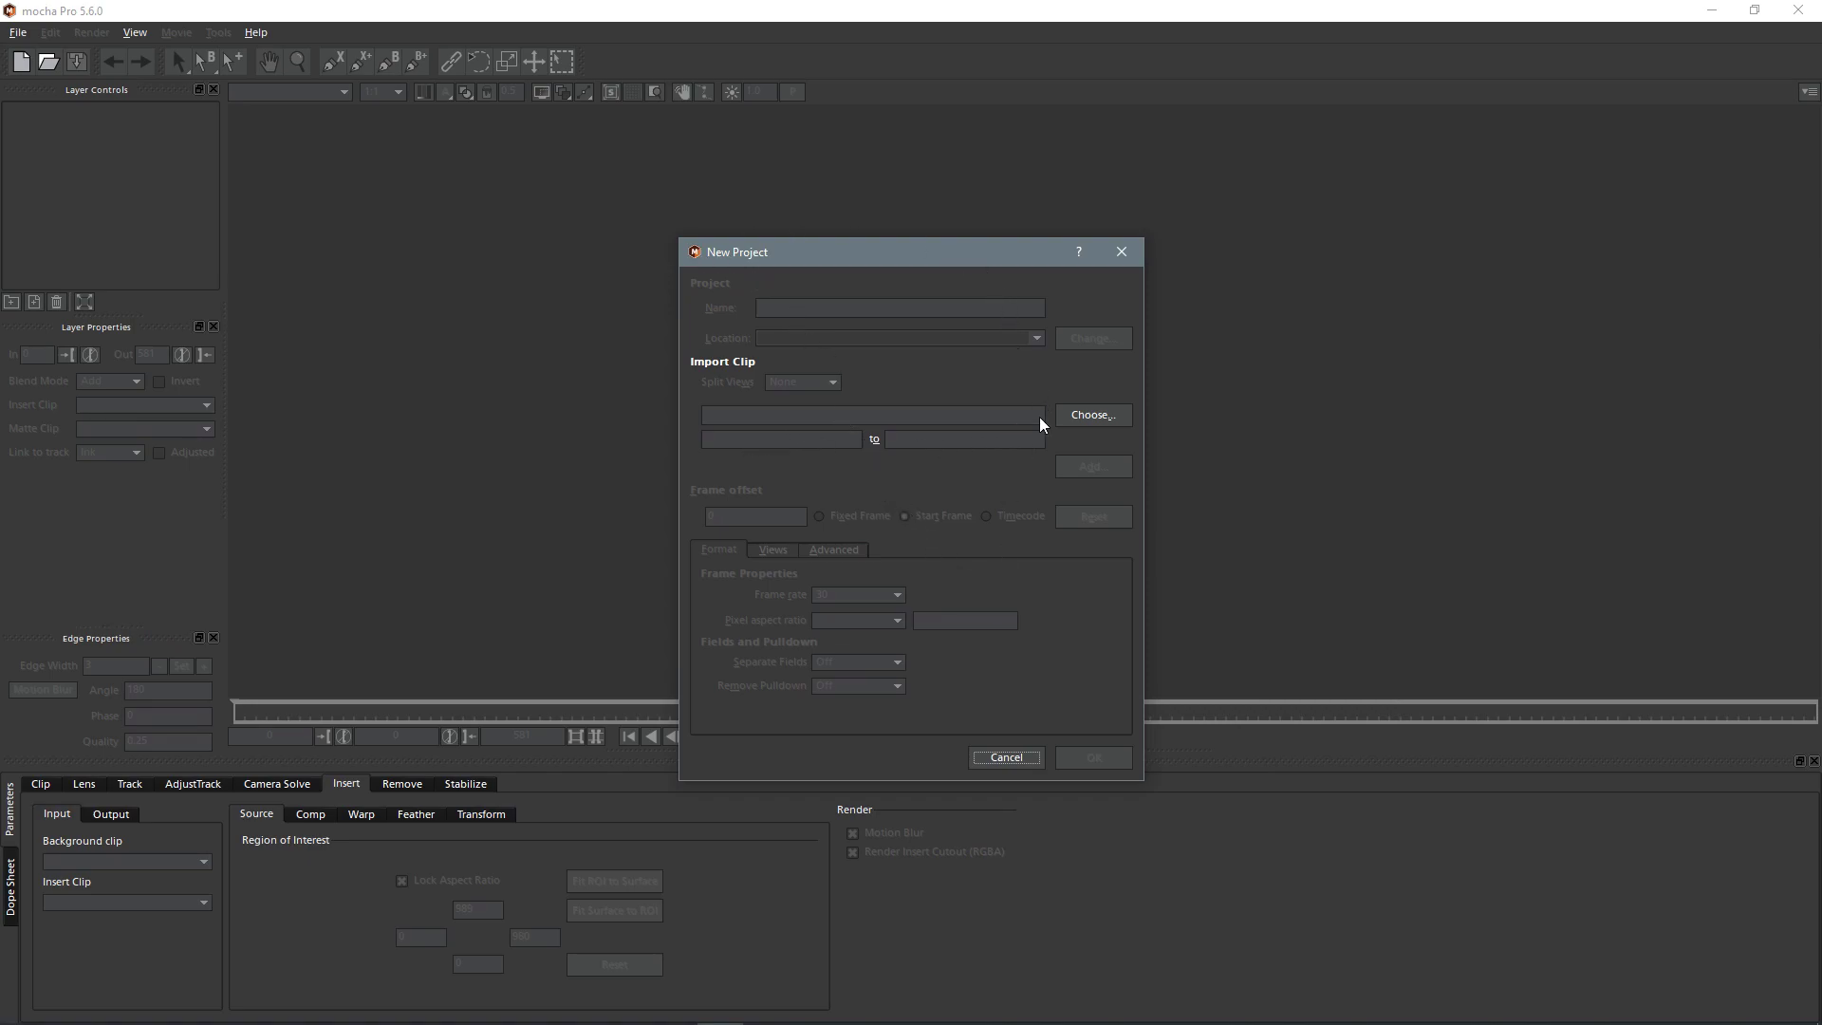
Step: In mocha Pro's new project, import the image sequence starting at image00000.png from the I_Heart_japan_3\heart_tattoo folder
click(1100, 421)
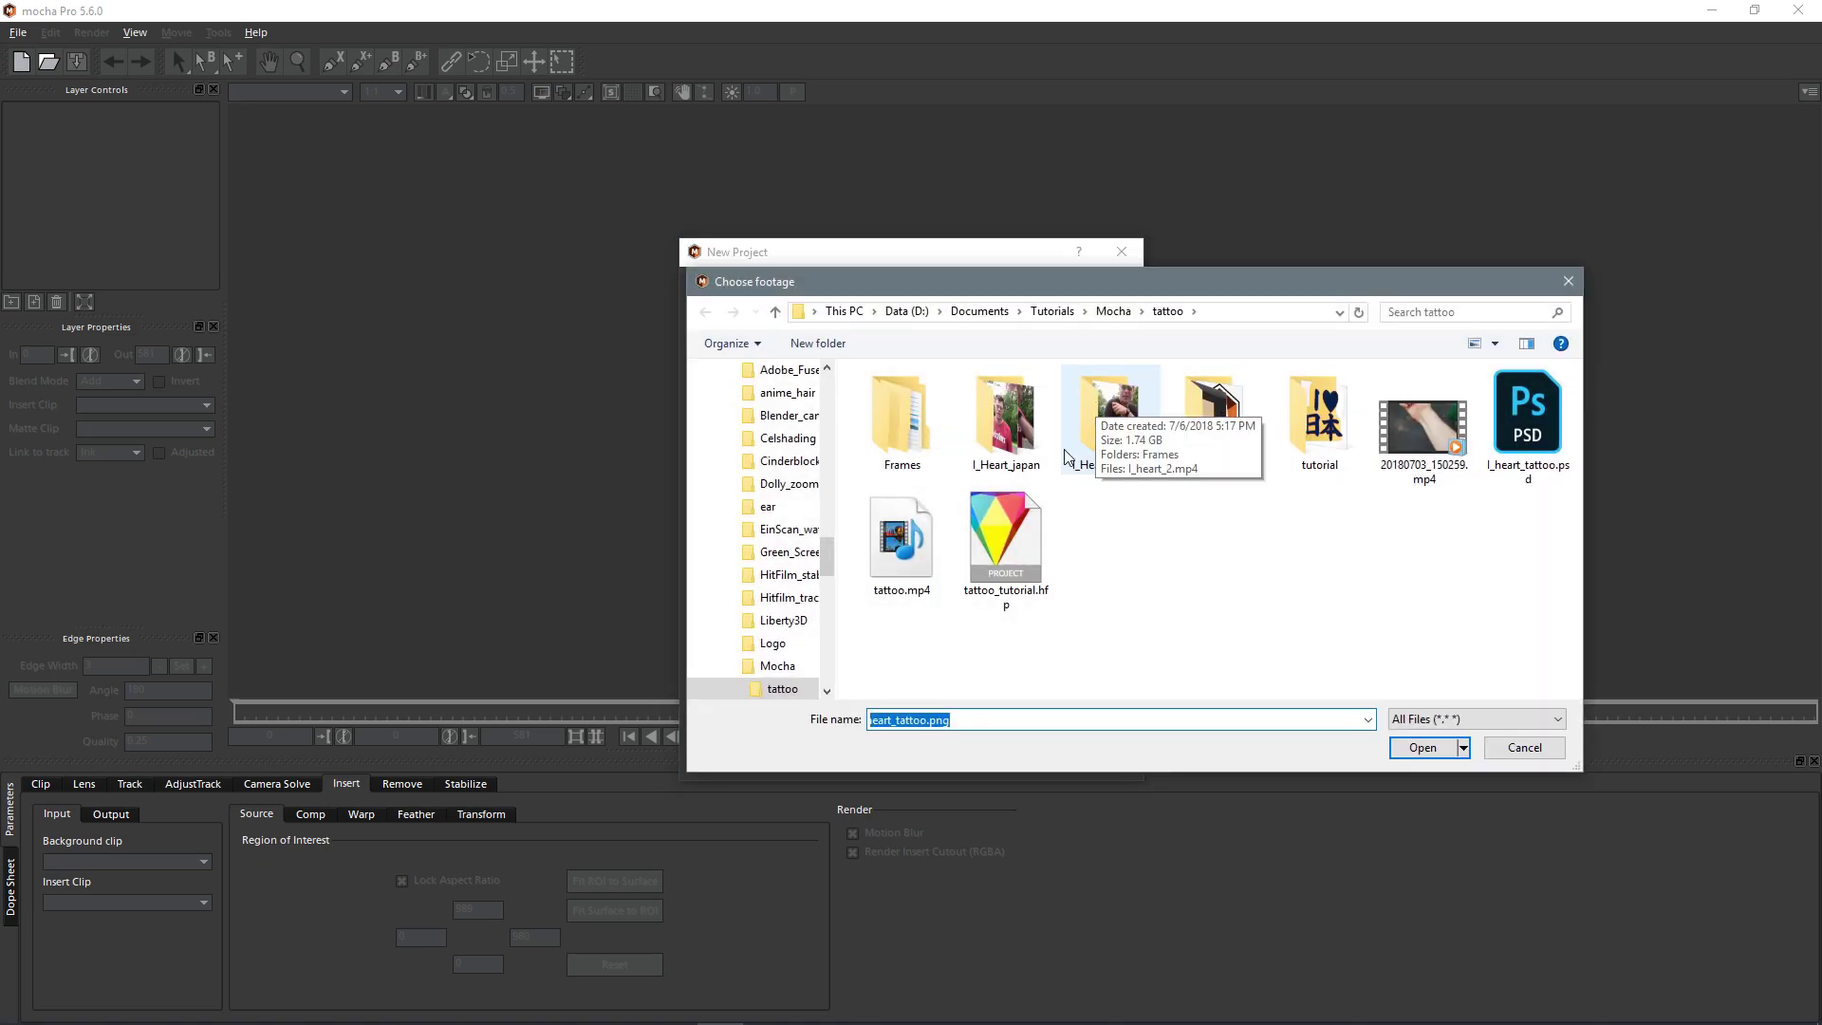
double_click(1214, 422)
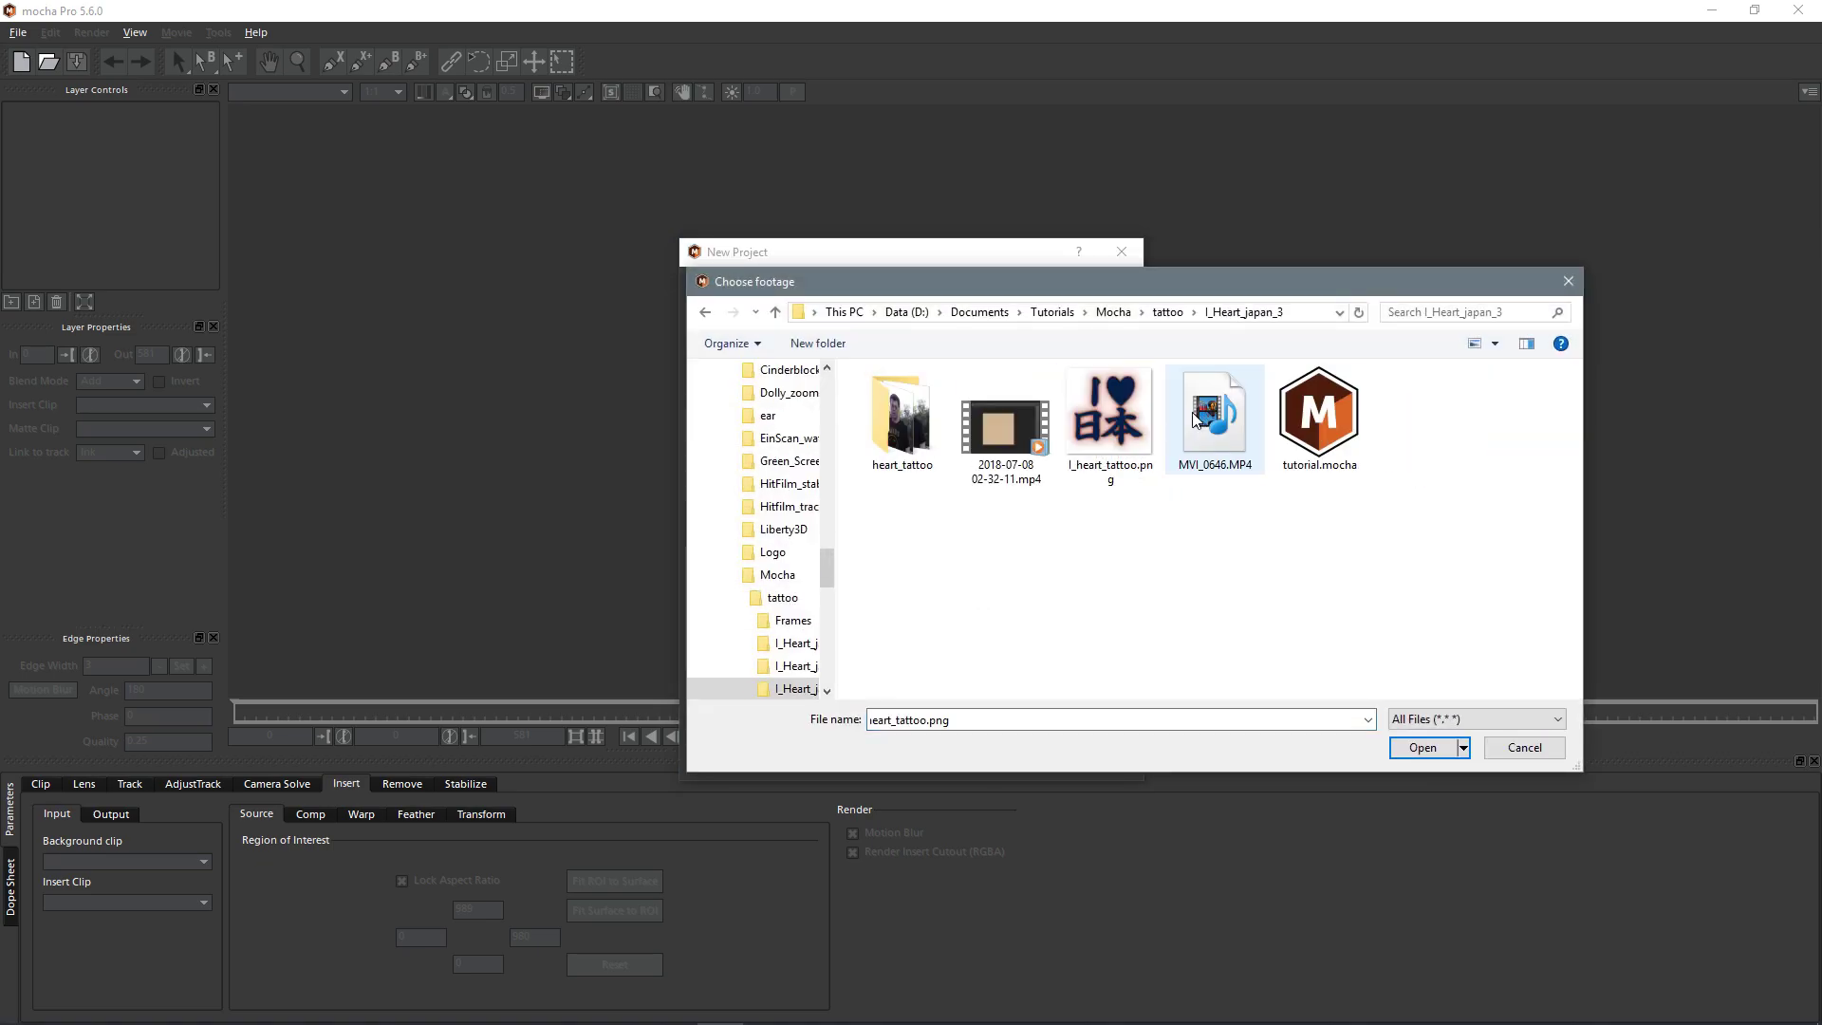
double_click(887, 422)
click(1004, 420)
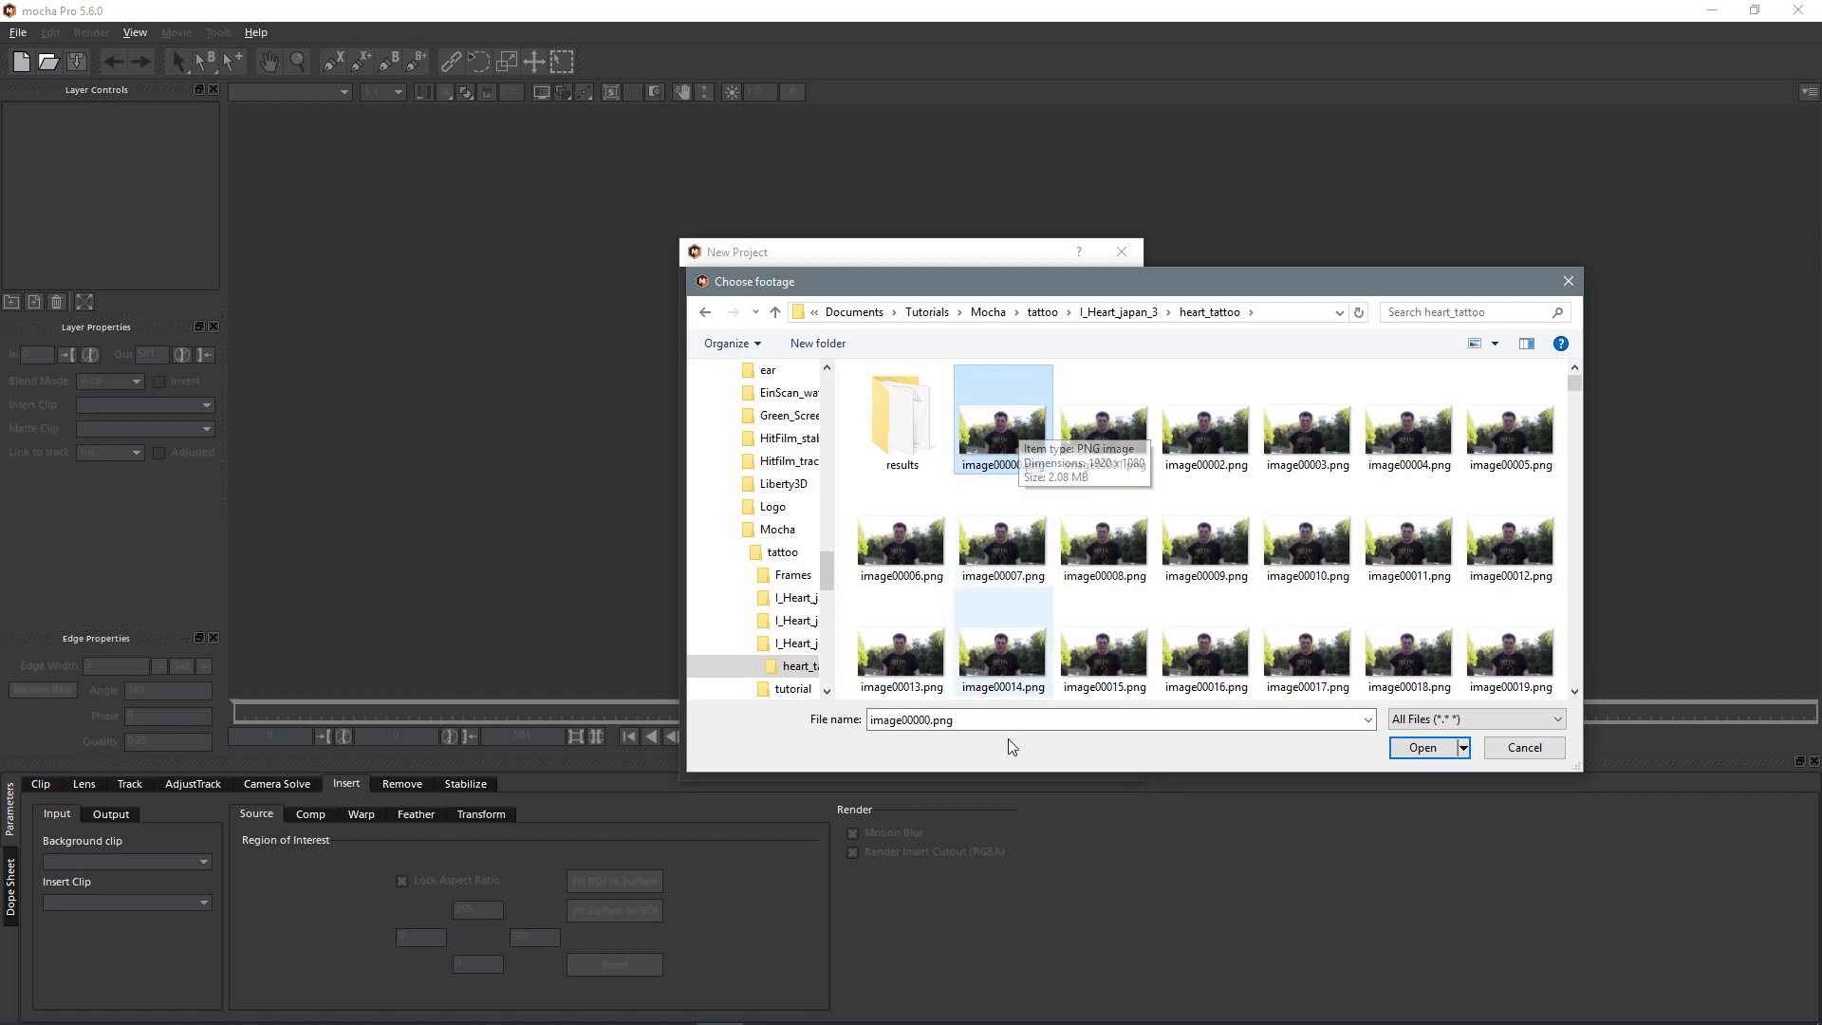
click(1423, 748)
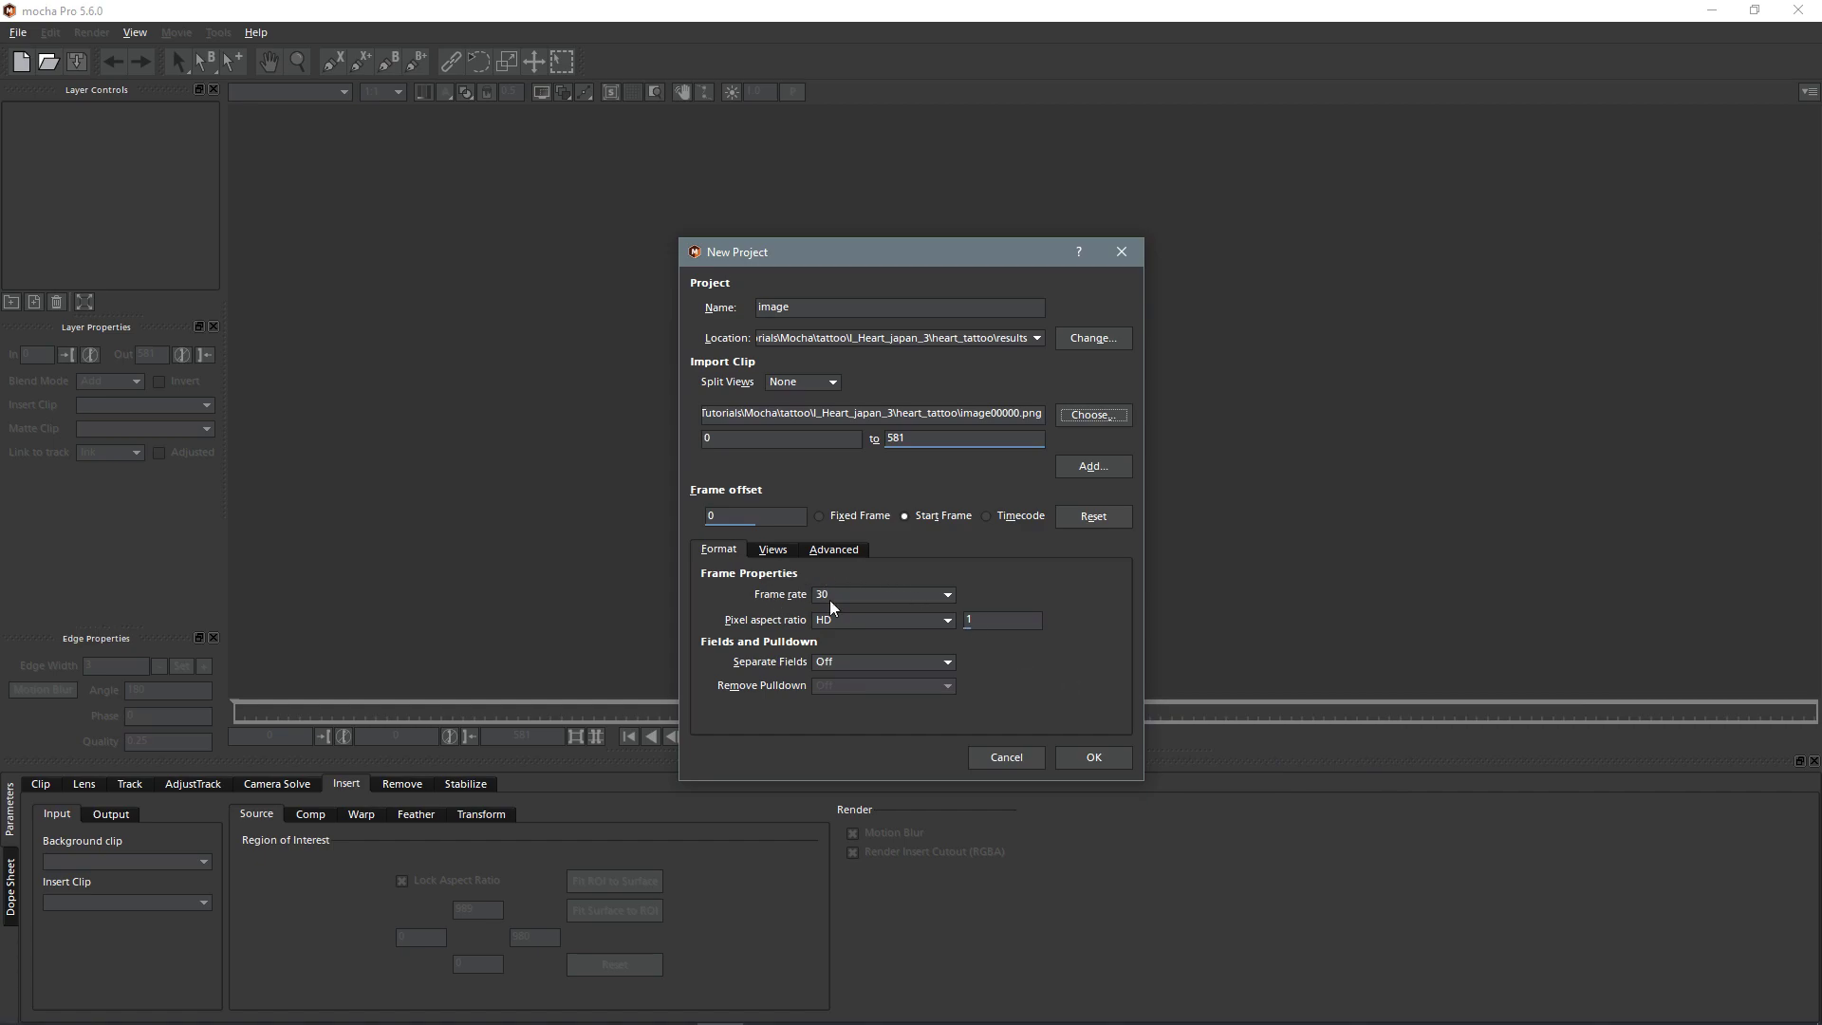
Step: Set the project's frame rate to 59.94 and create the project, overwriting the existing image.mocha file
click(948, 598)
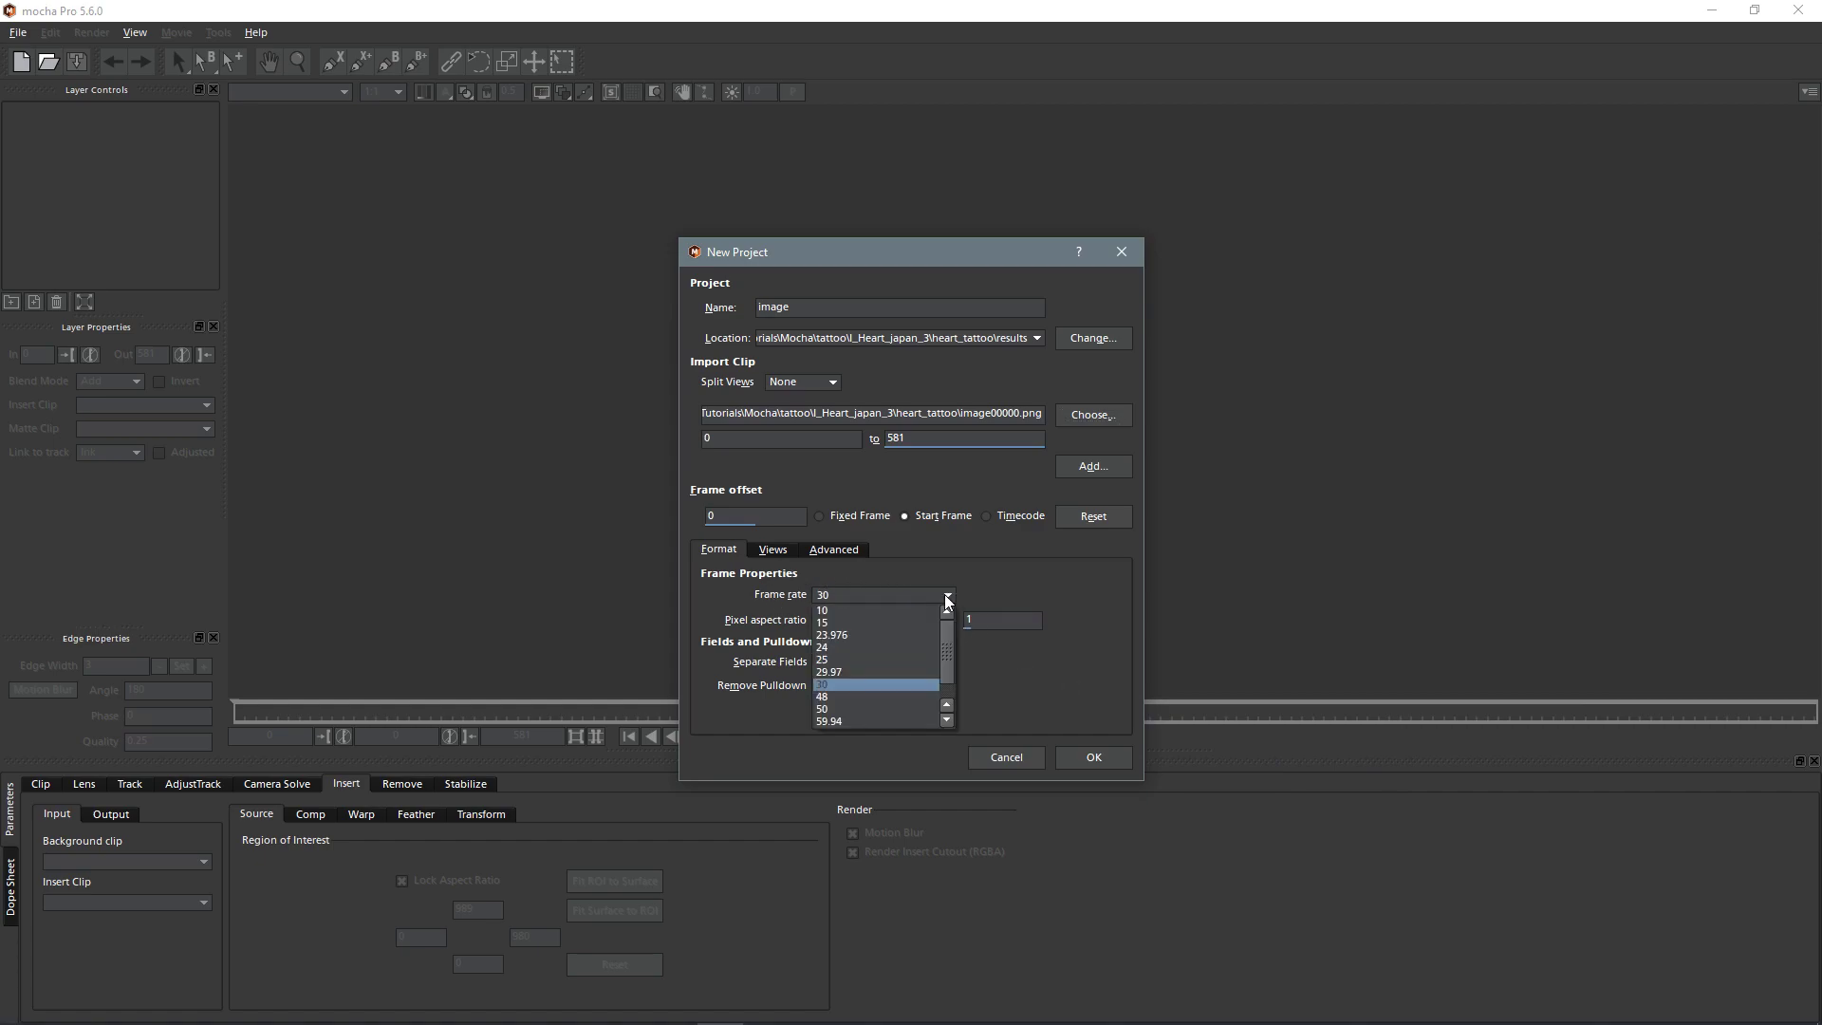
click(847, 722)
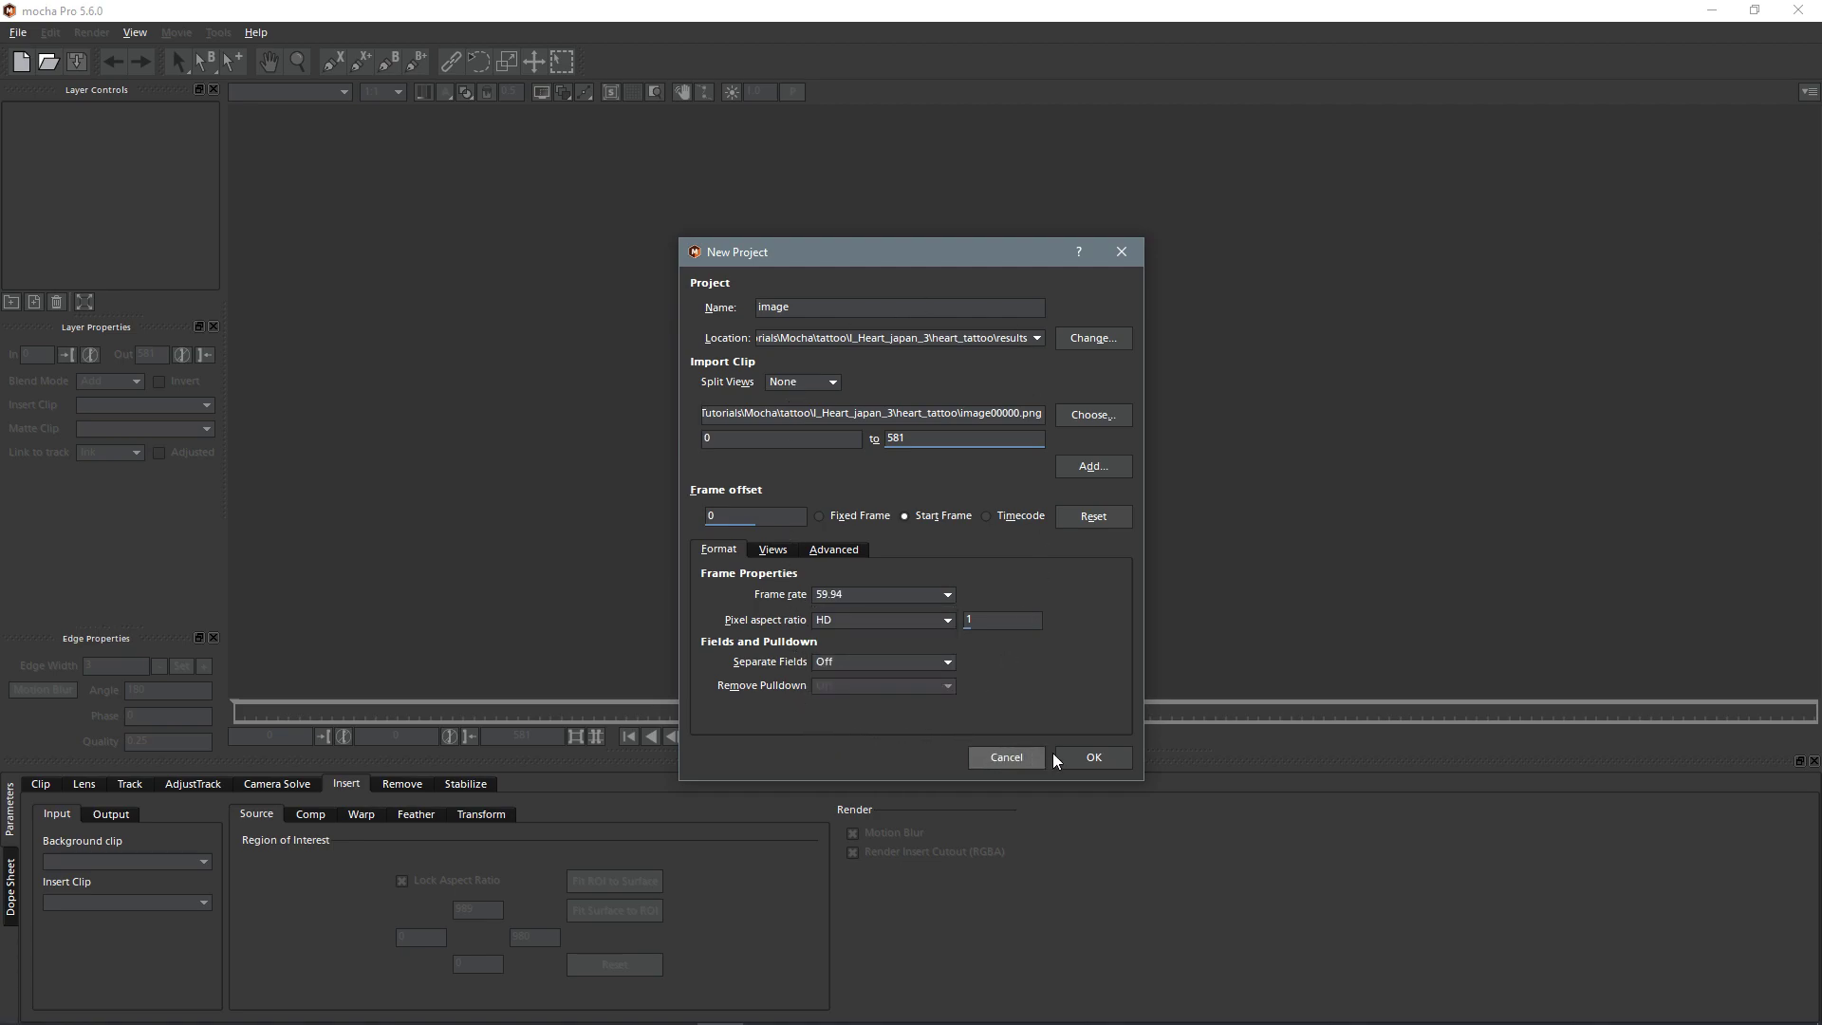
click(1094, 758)
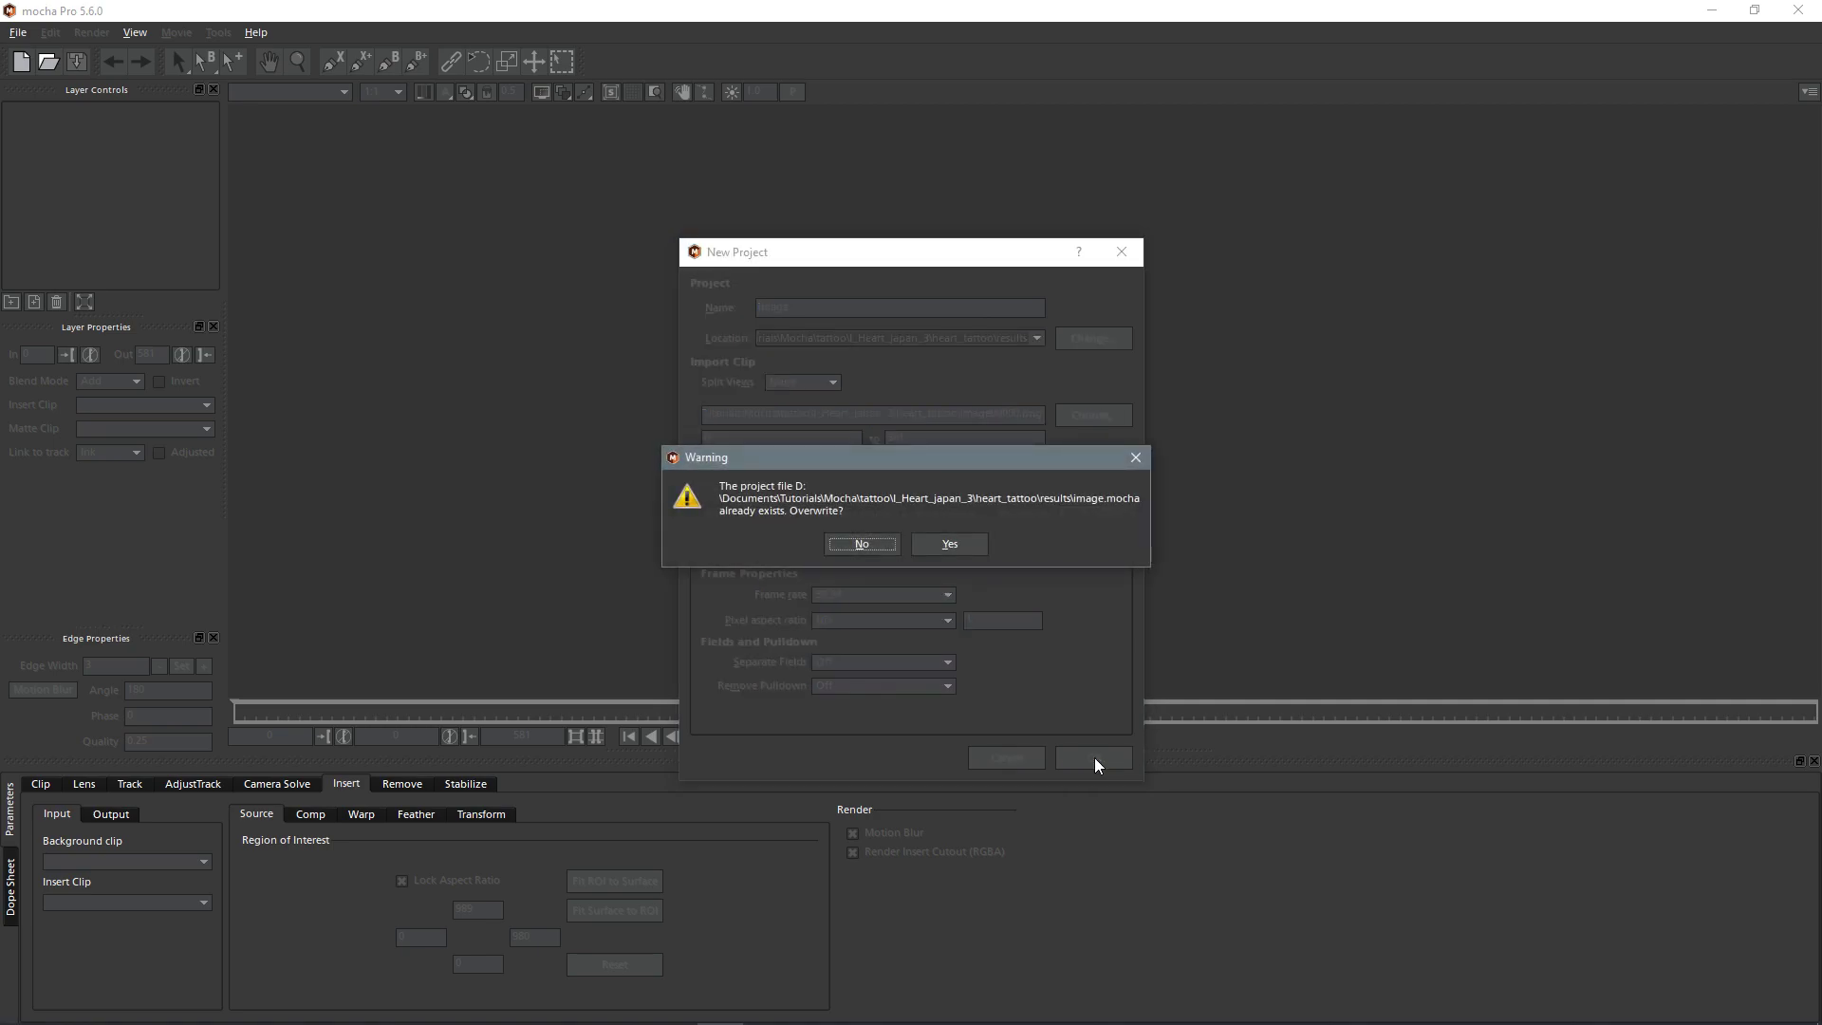
click(949, 544)
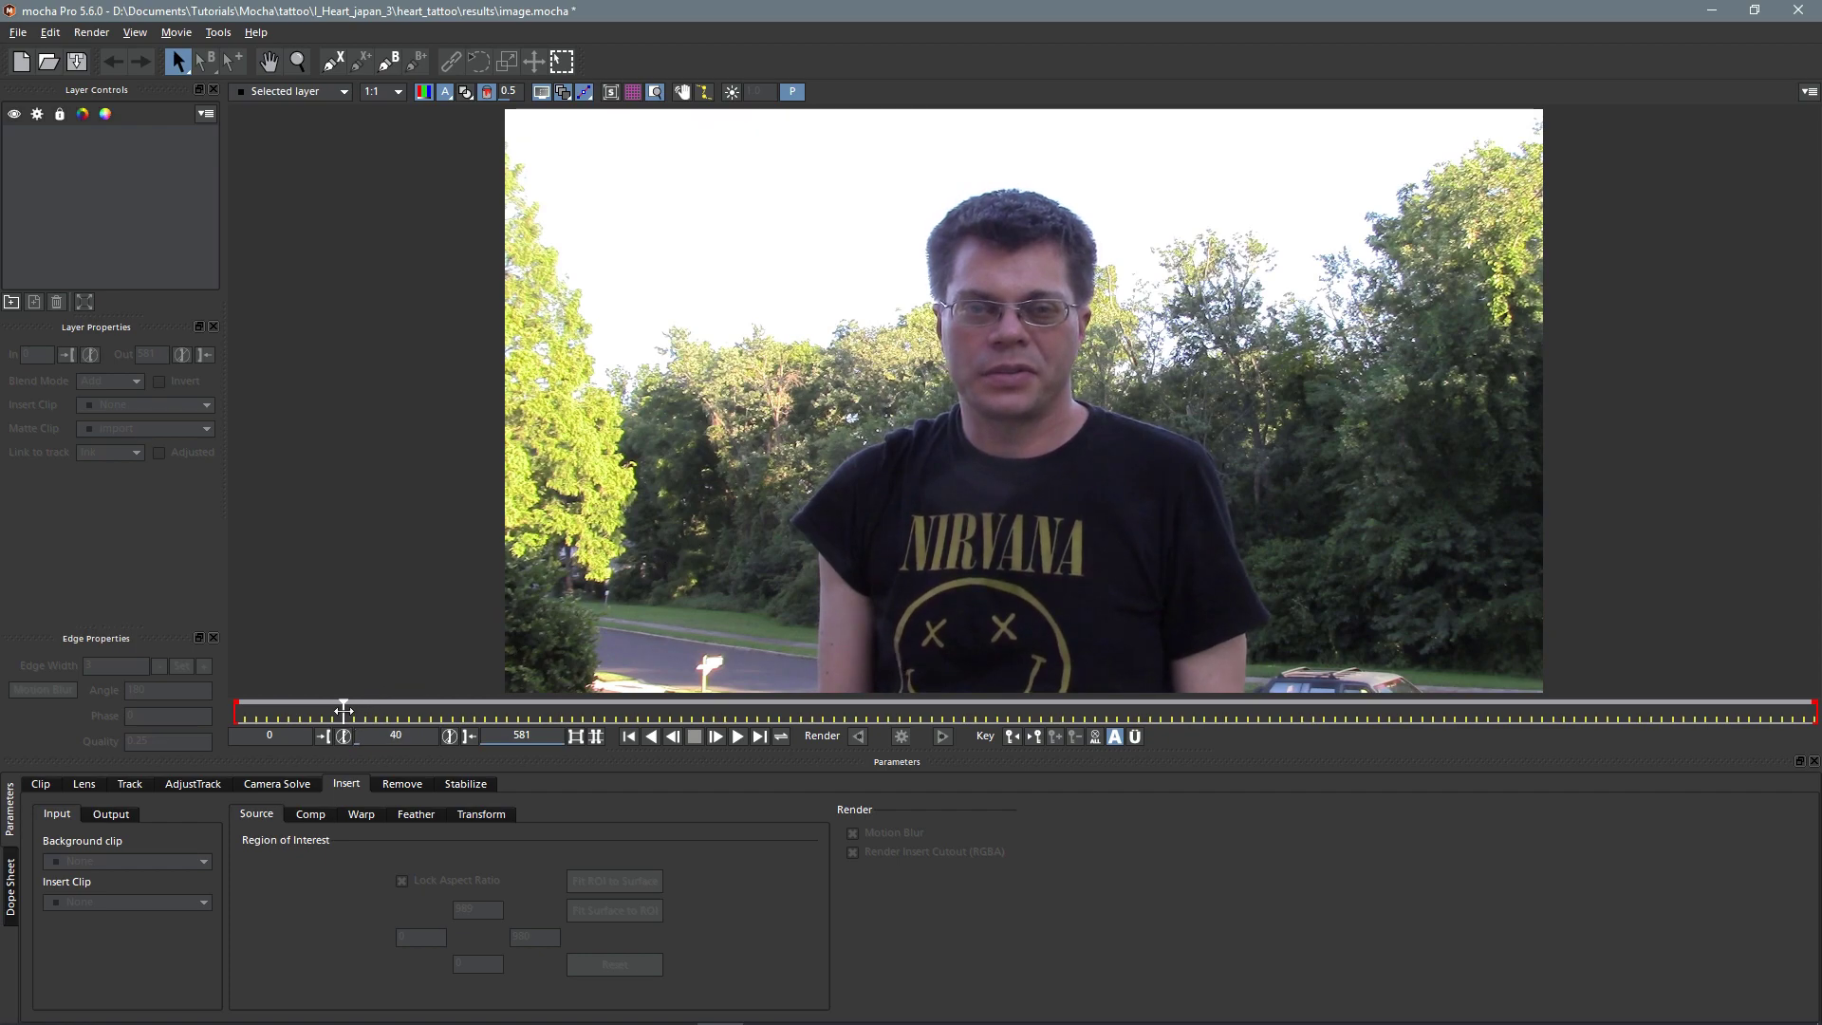
Step: At frame 350, draw a closed four-point X-Spline around the four tracking dots on the upper arm
drag(344, 709, 1188, 711)
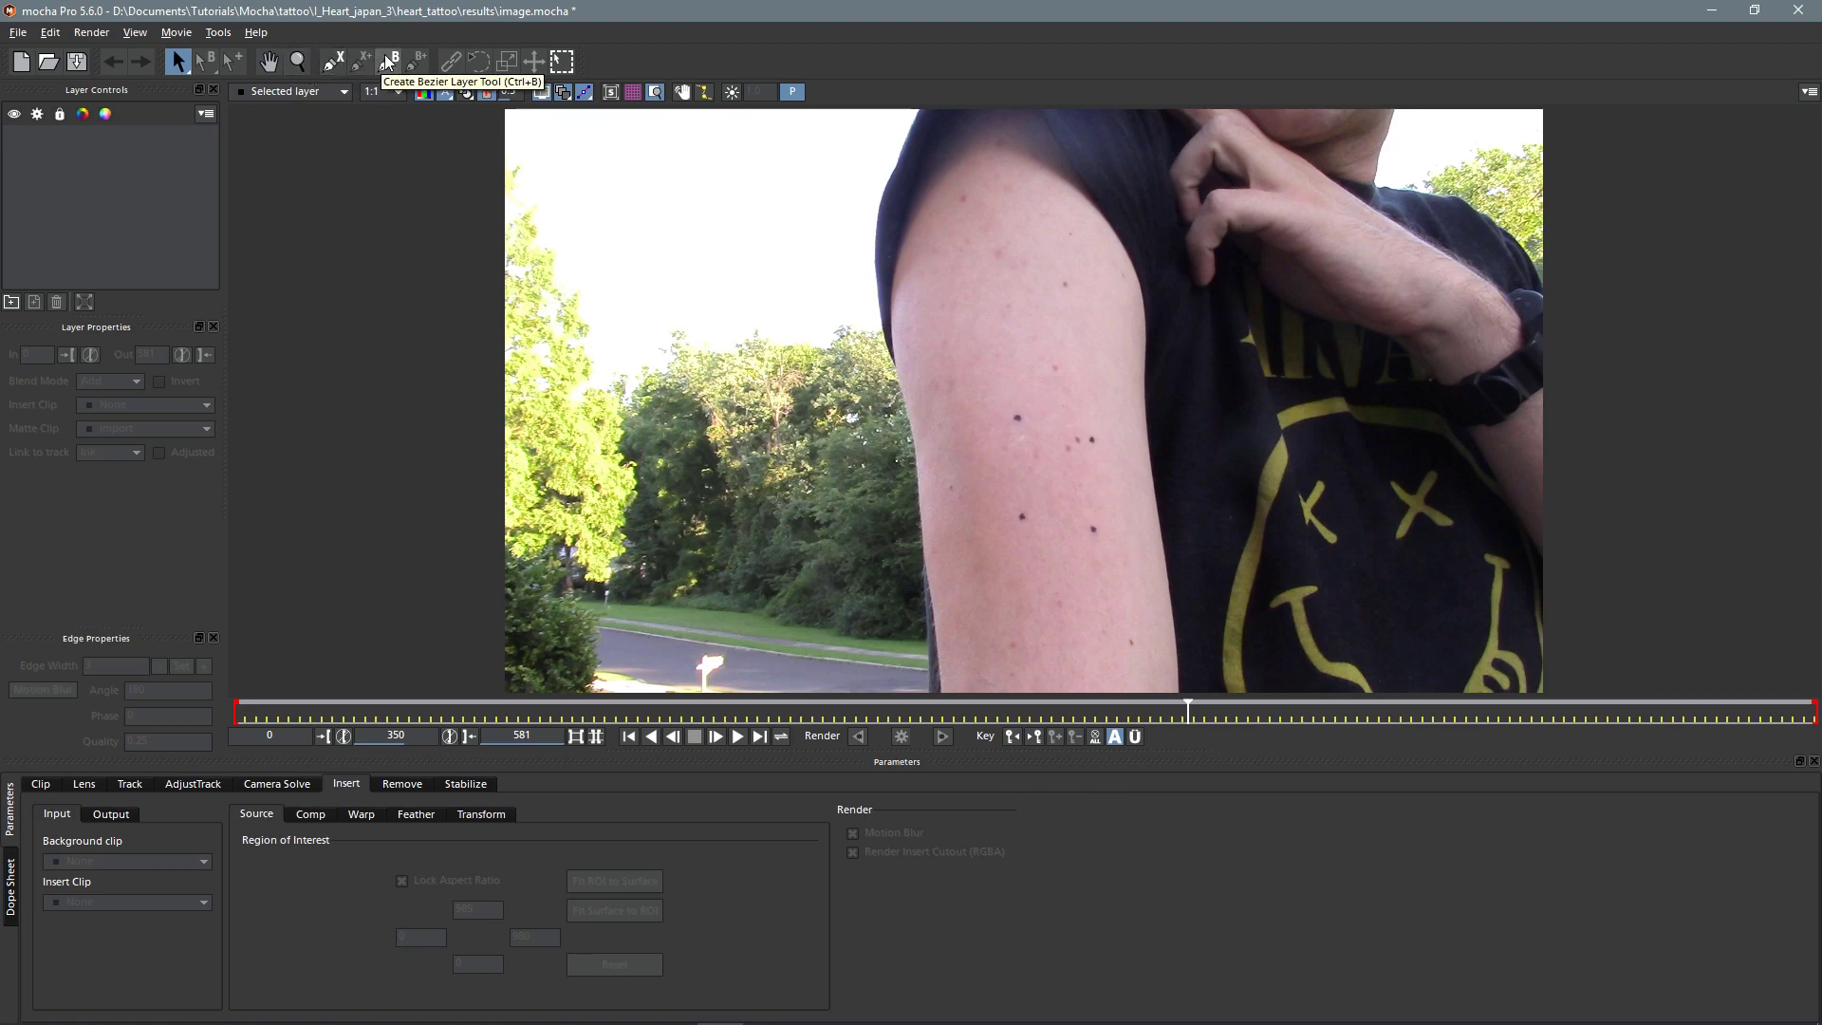
click(334, 63)
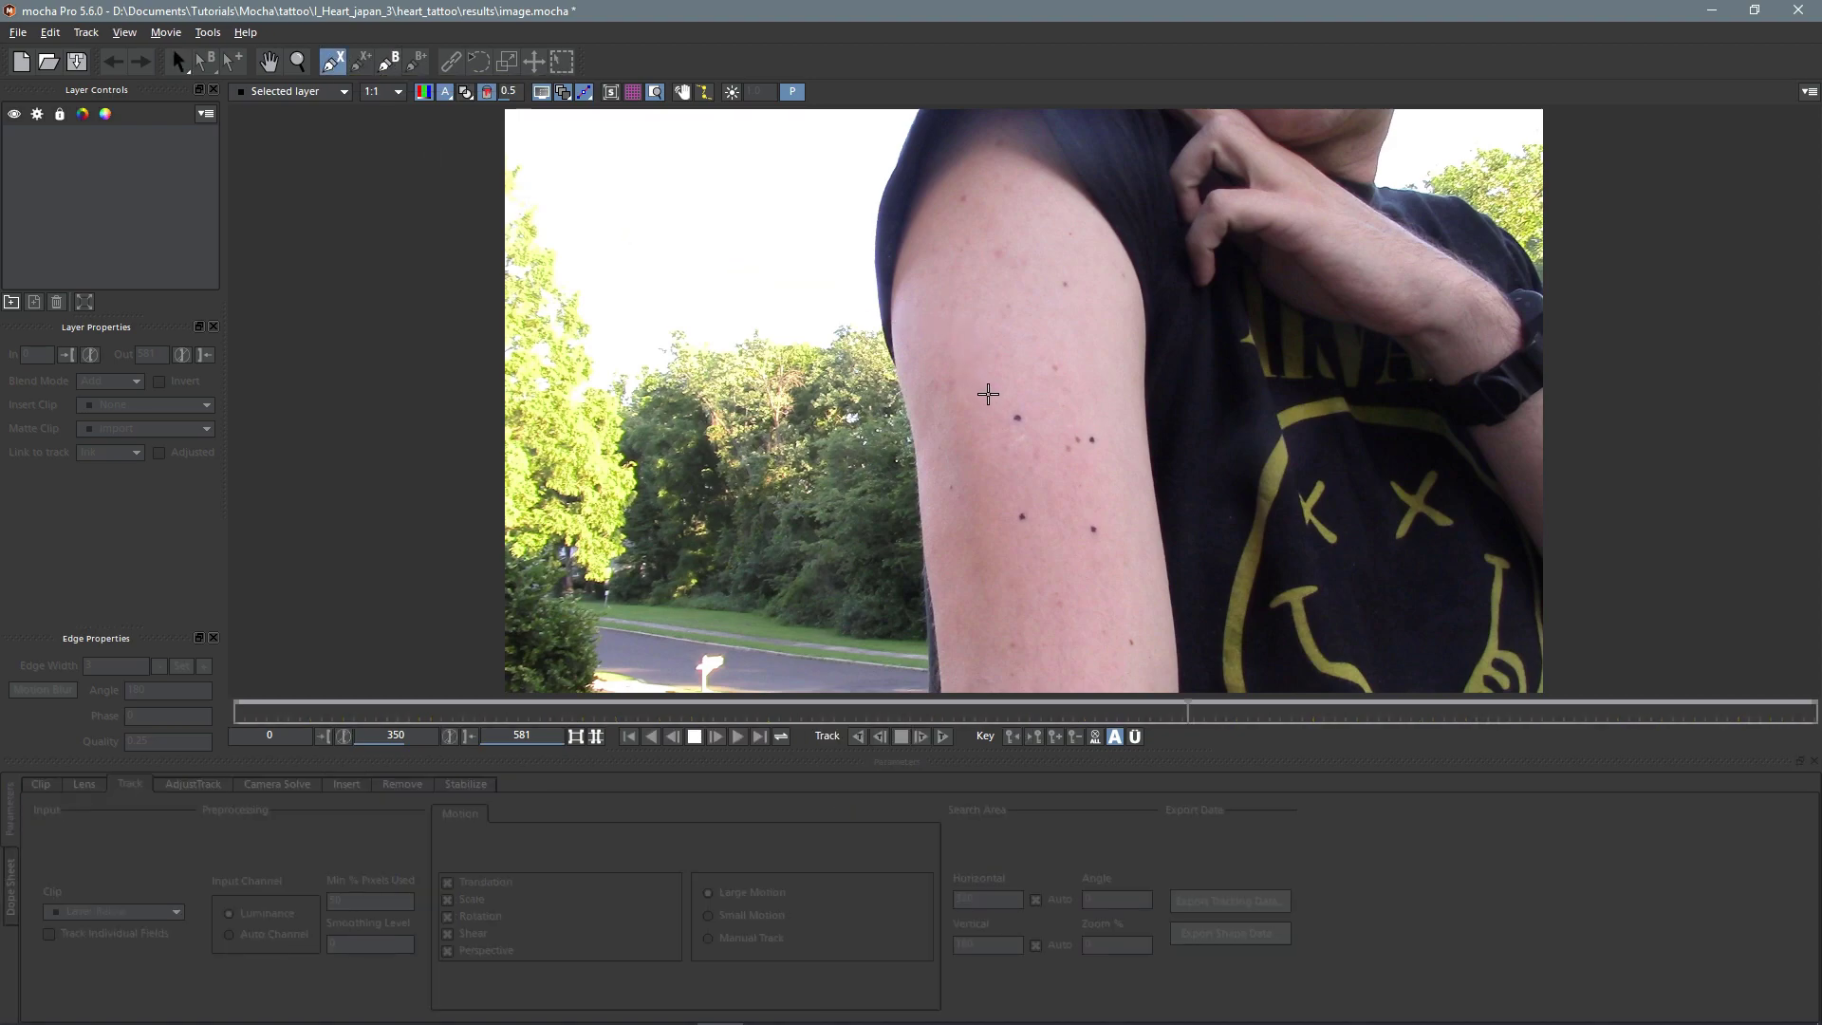
click(995, 388)
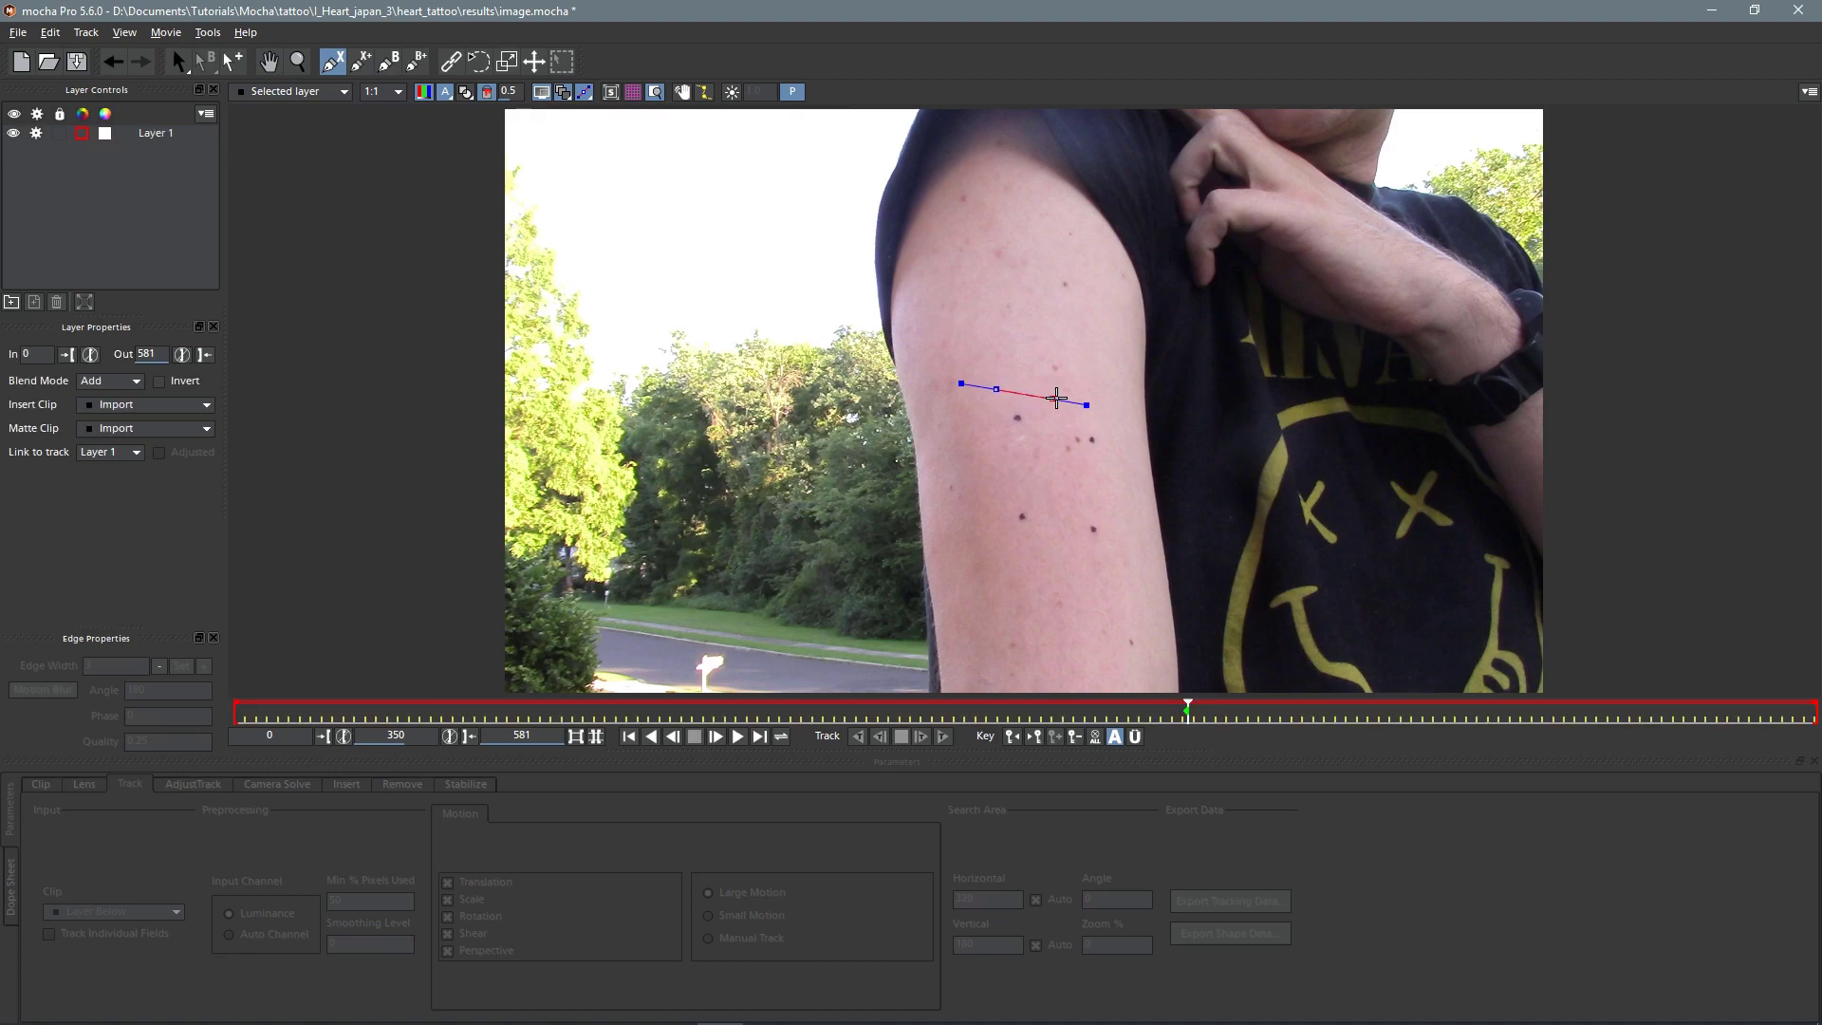
click(1121, 412)
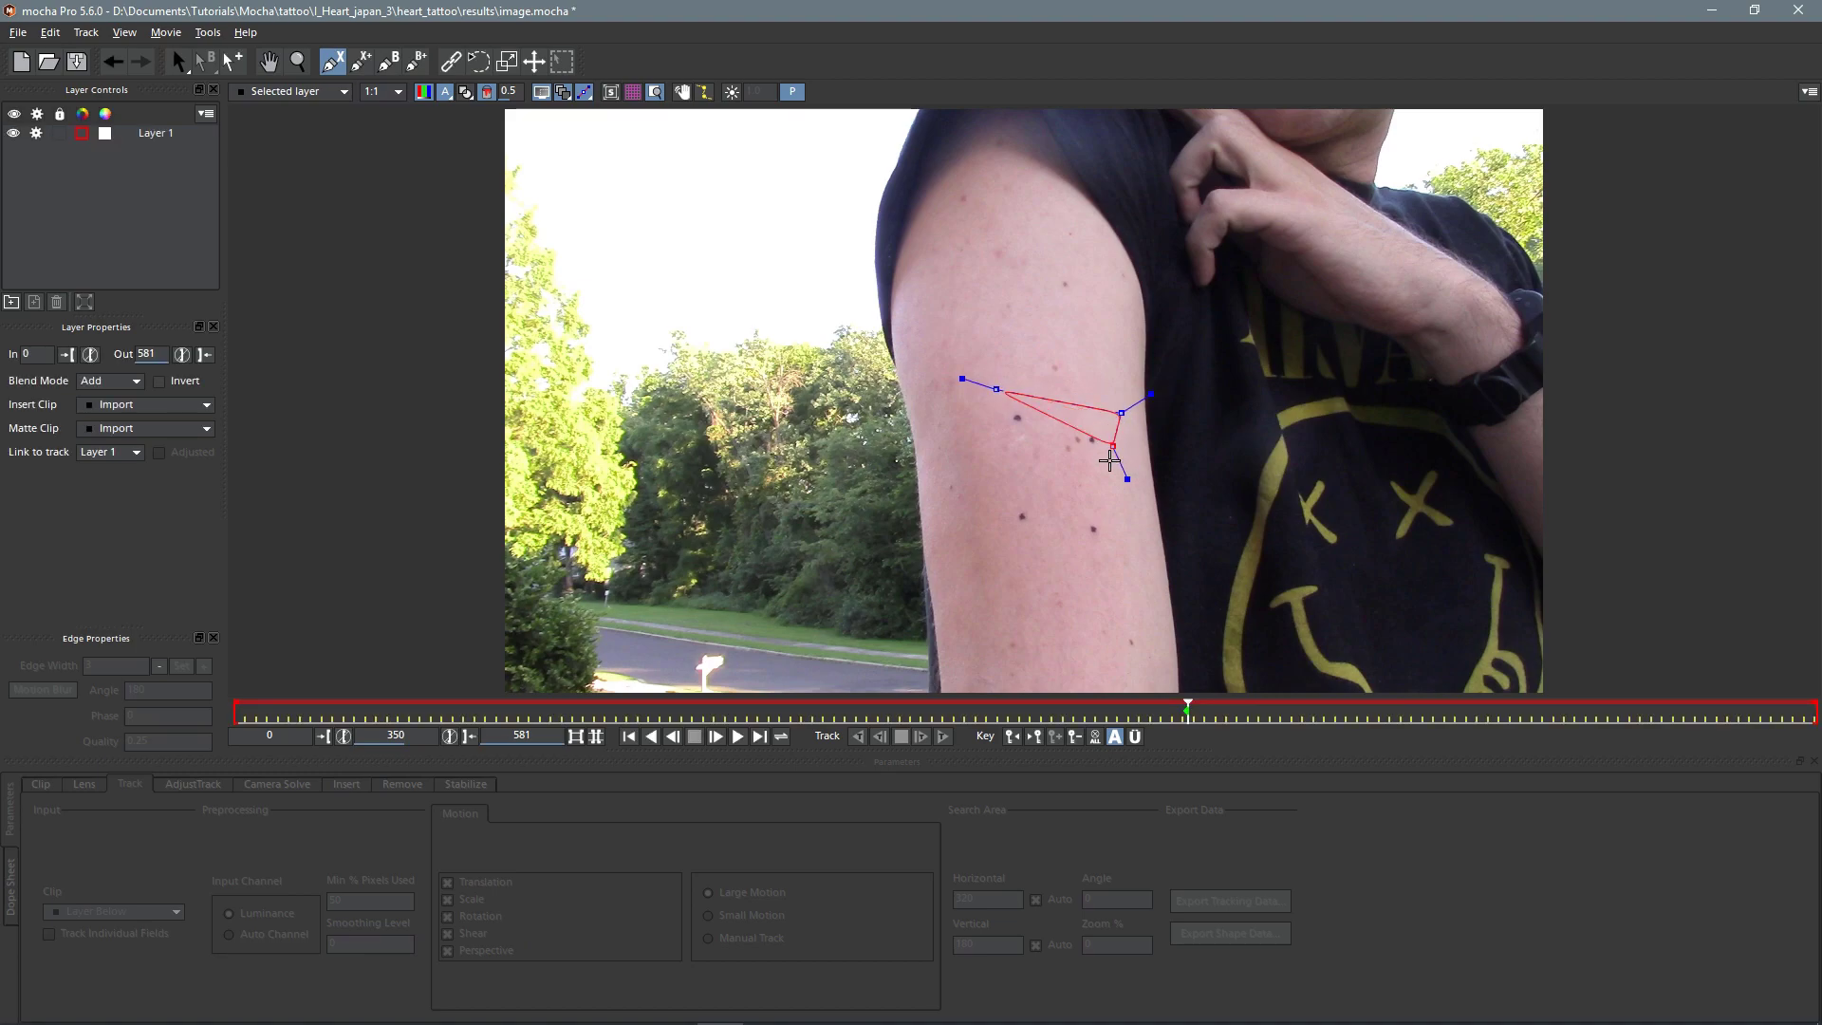
click(1123, 557)
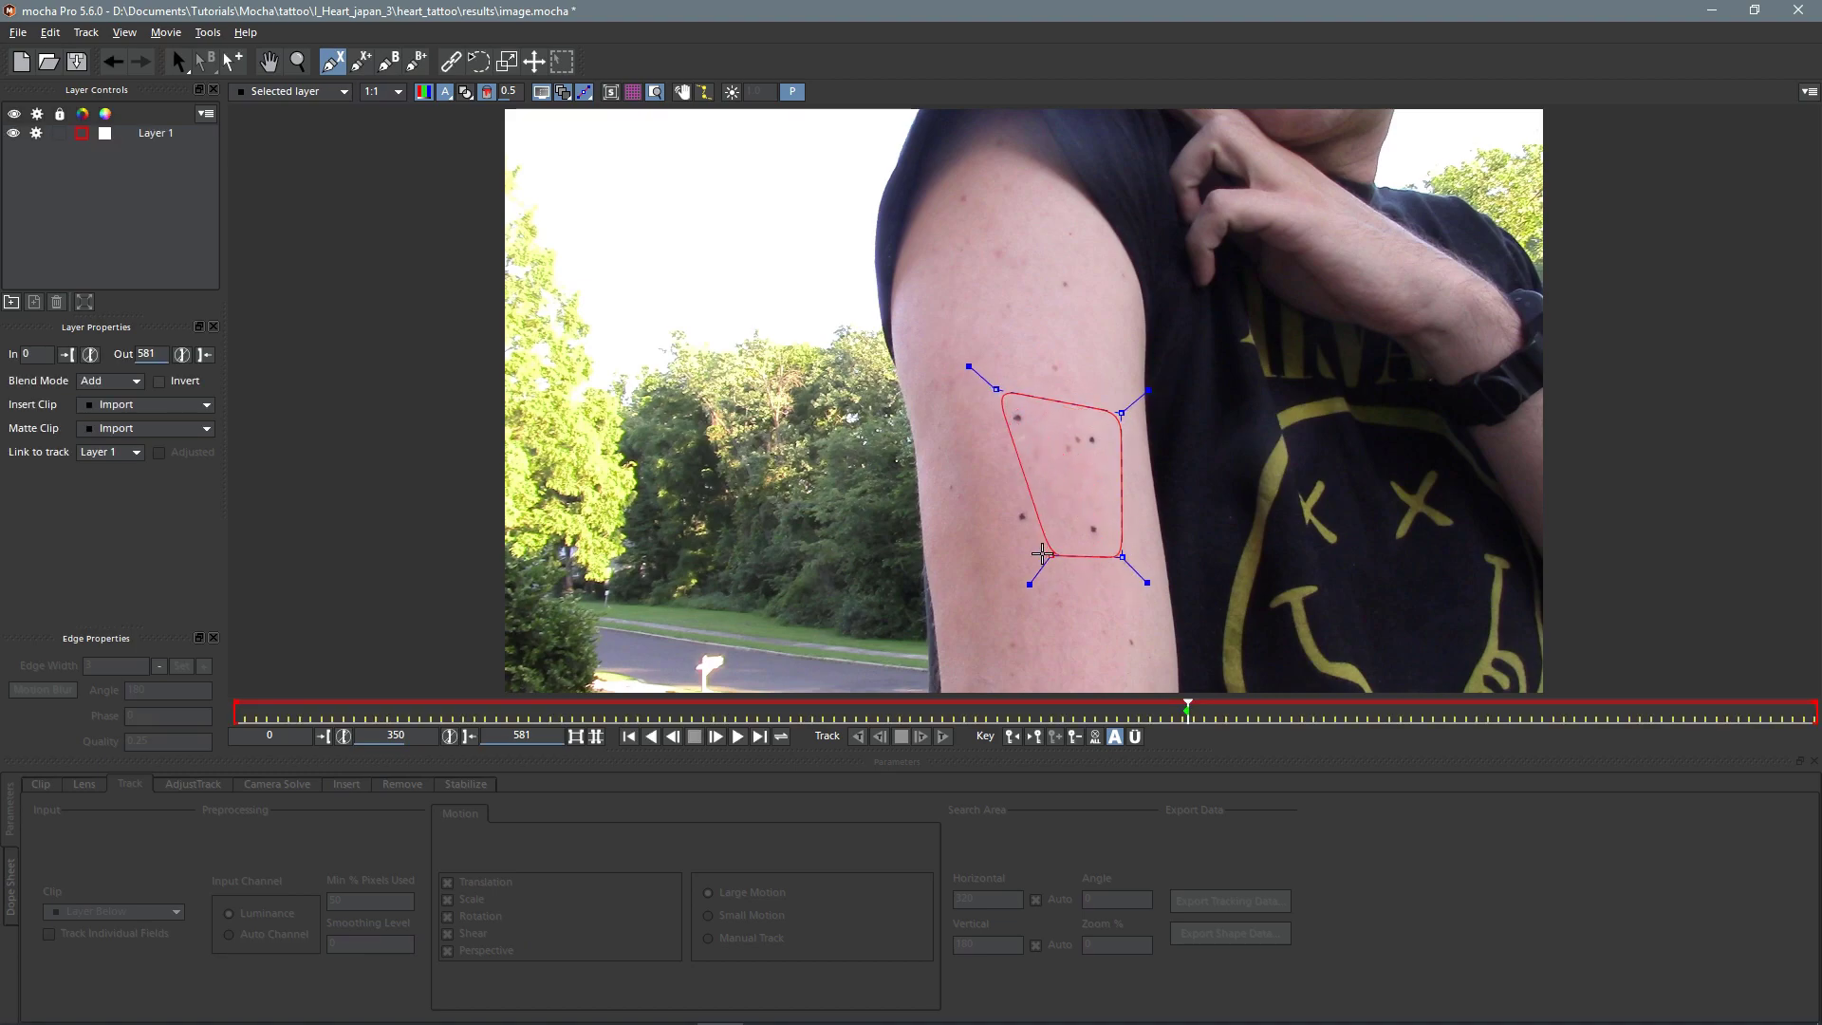
click(994, 552)
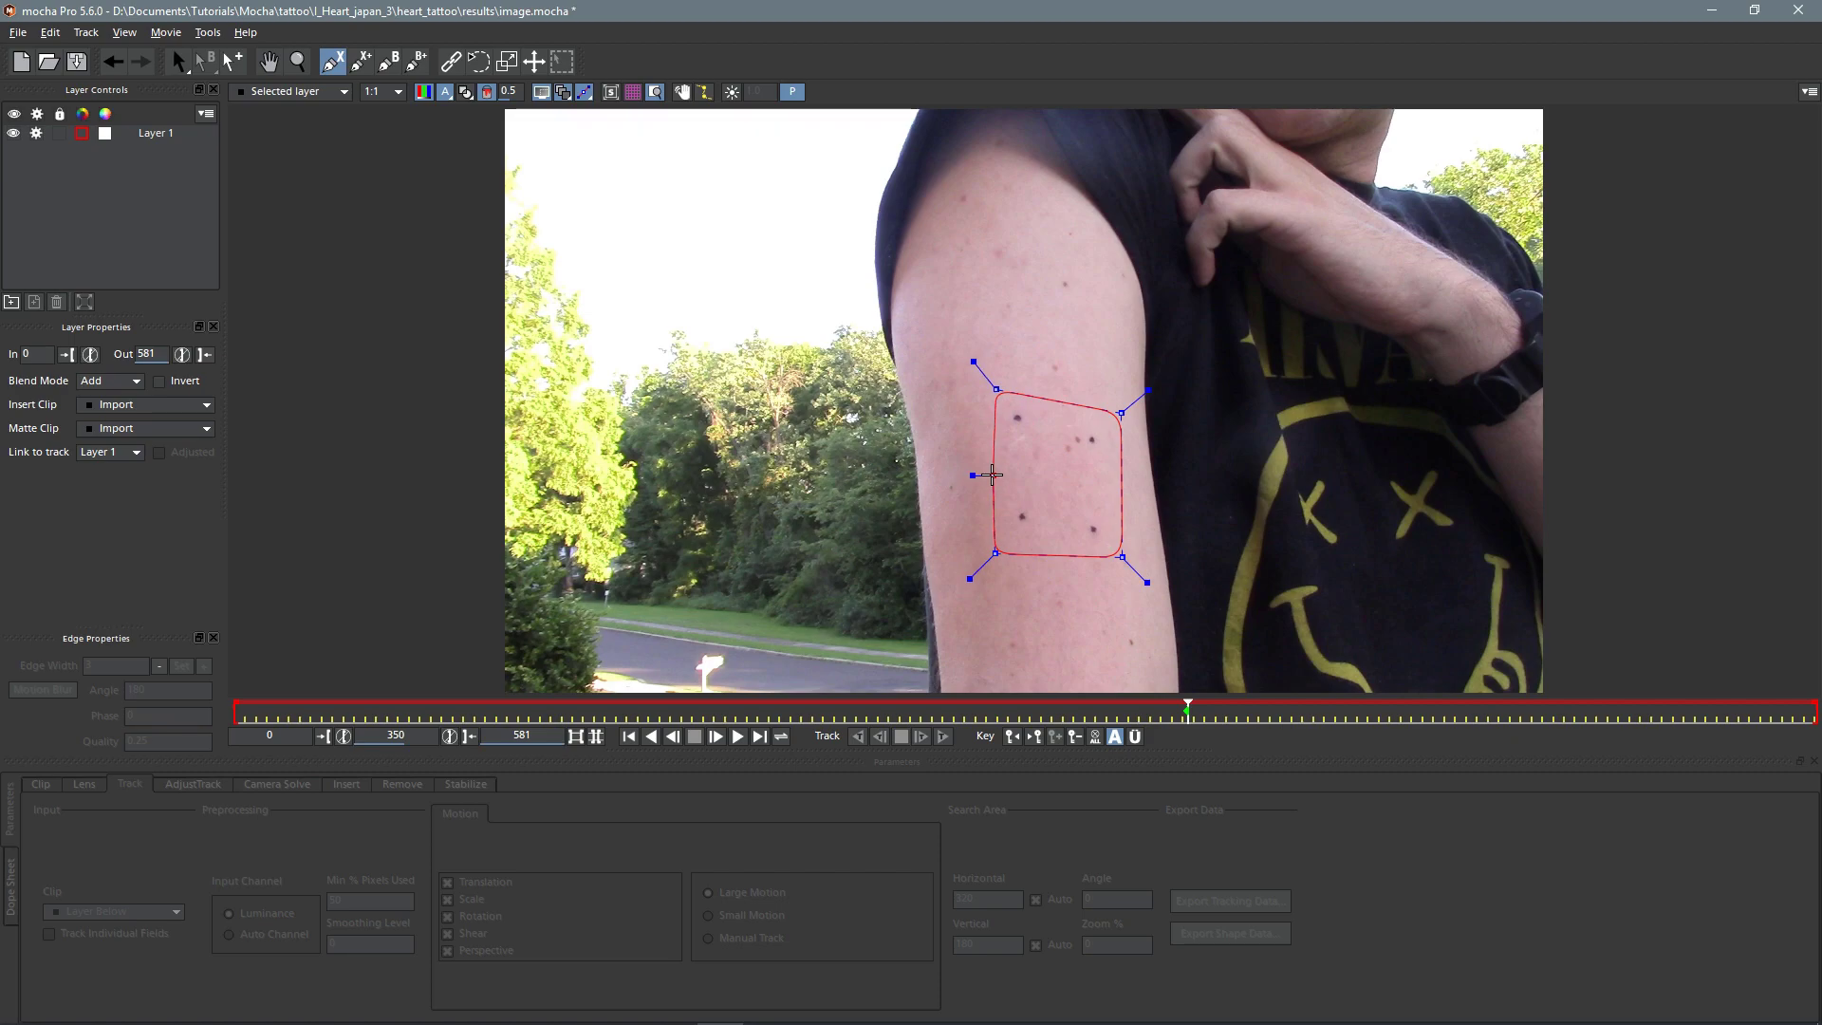
right_click(992, 476)
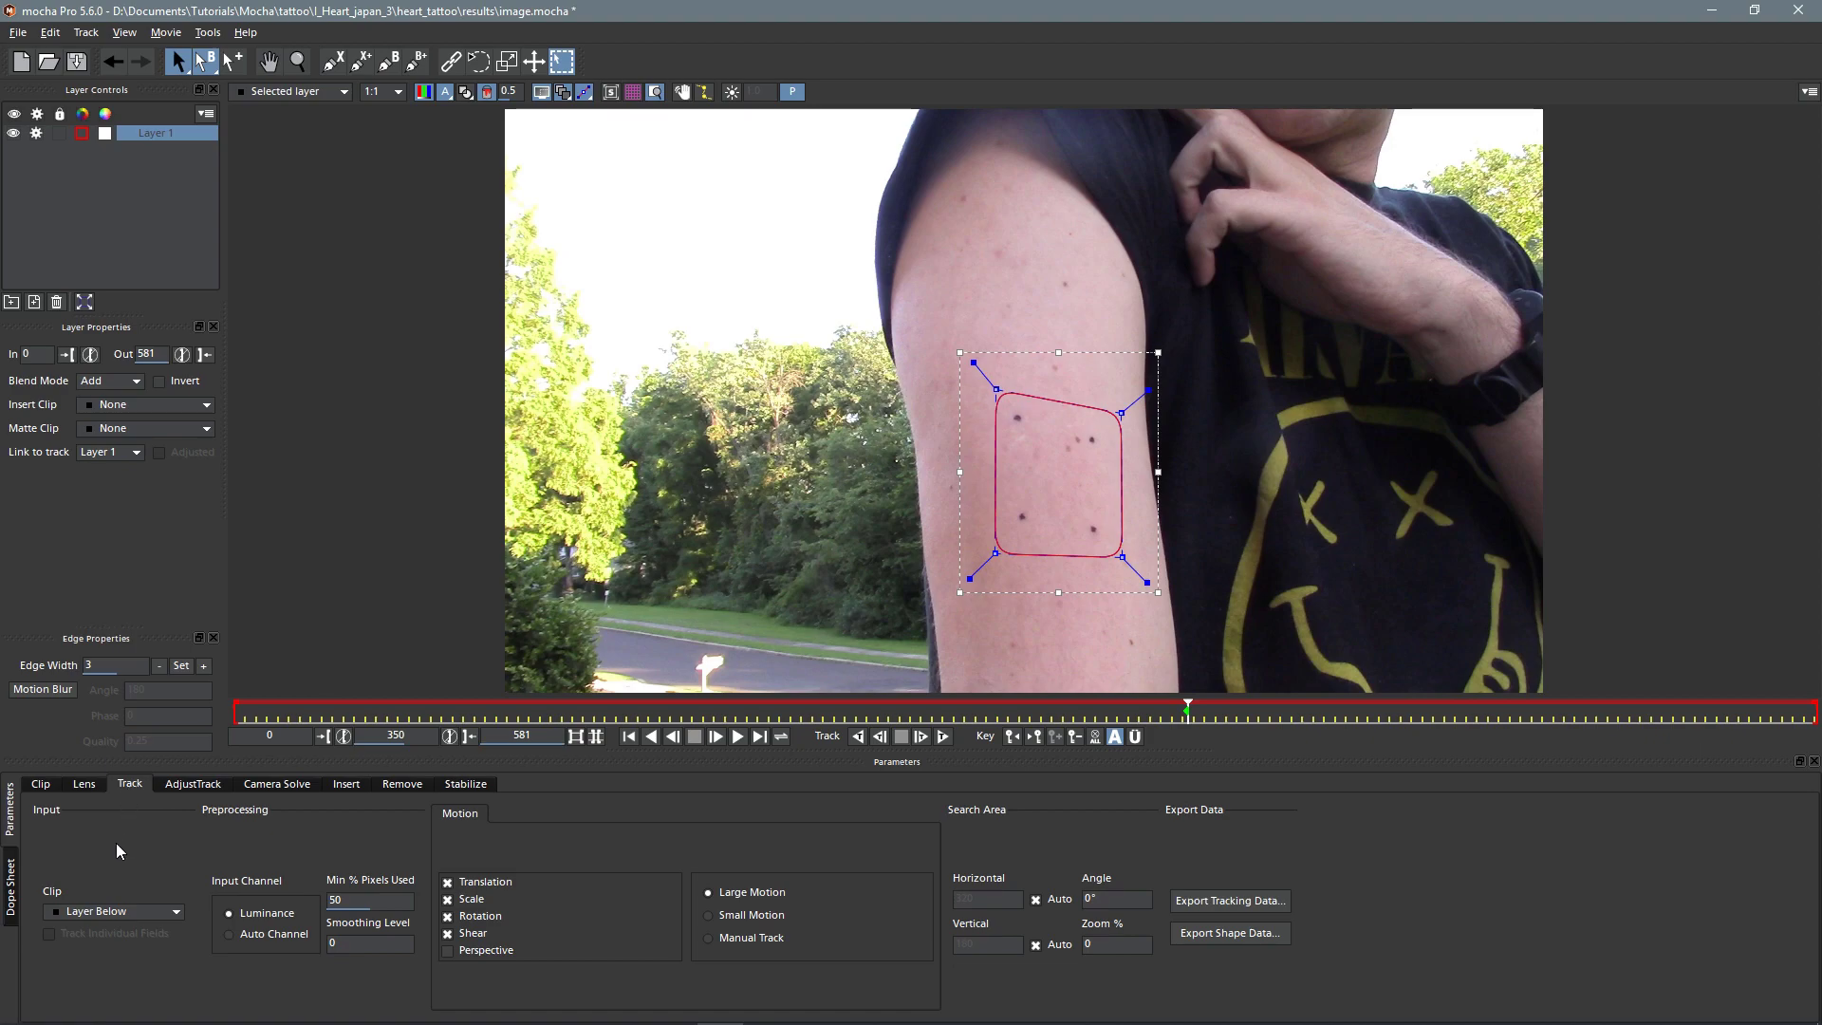
Step: With Perspective motion enabled, track the arm shape from frame 350 forward to the last frame and backward to the first frame
click(448, 951)
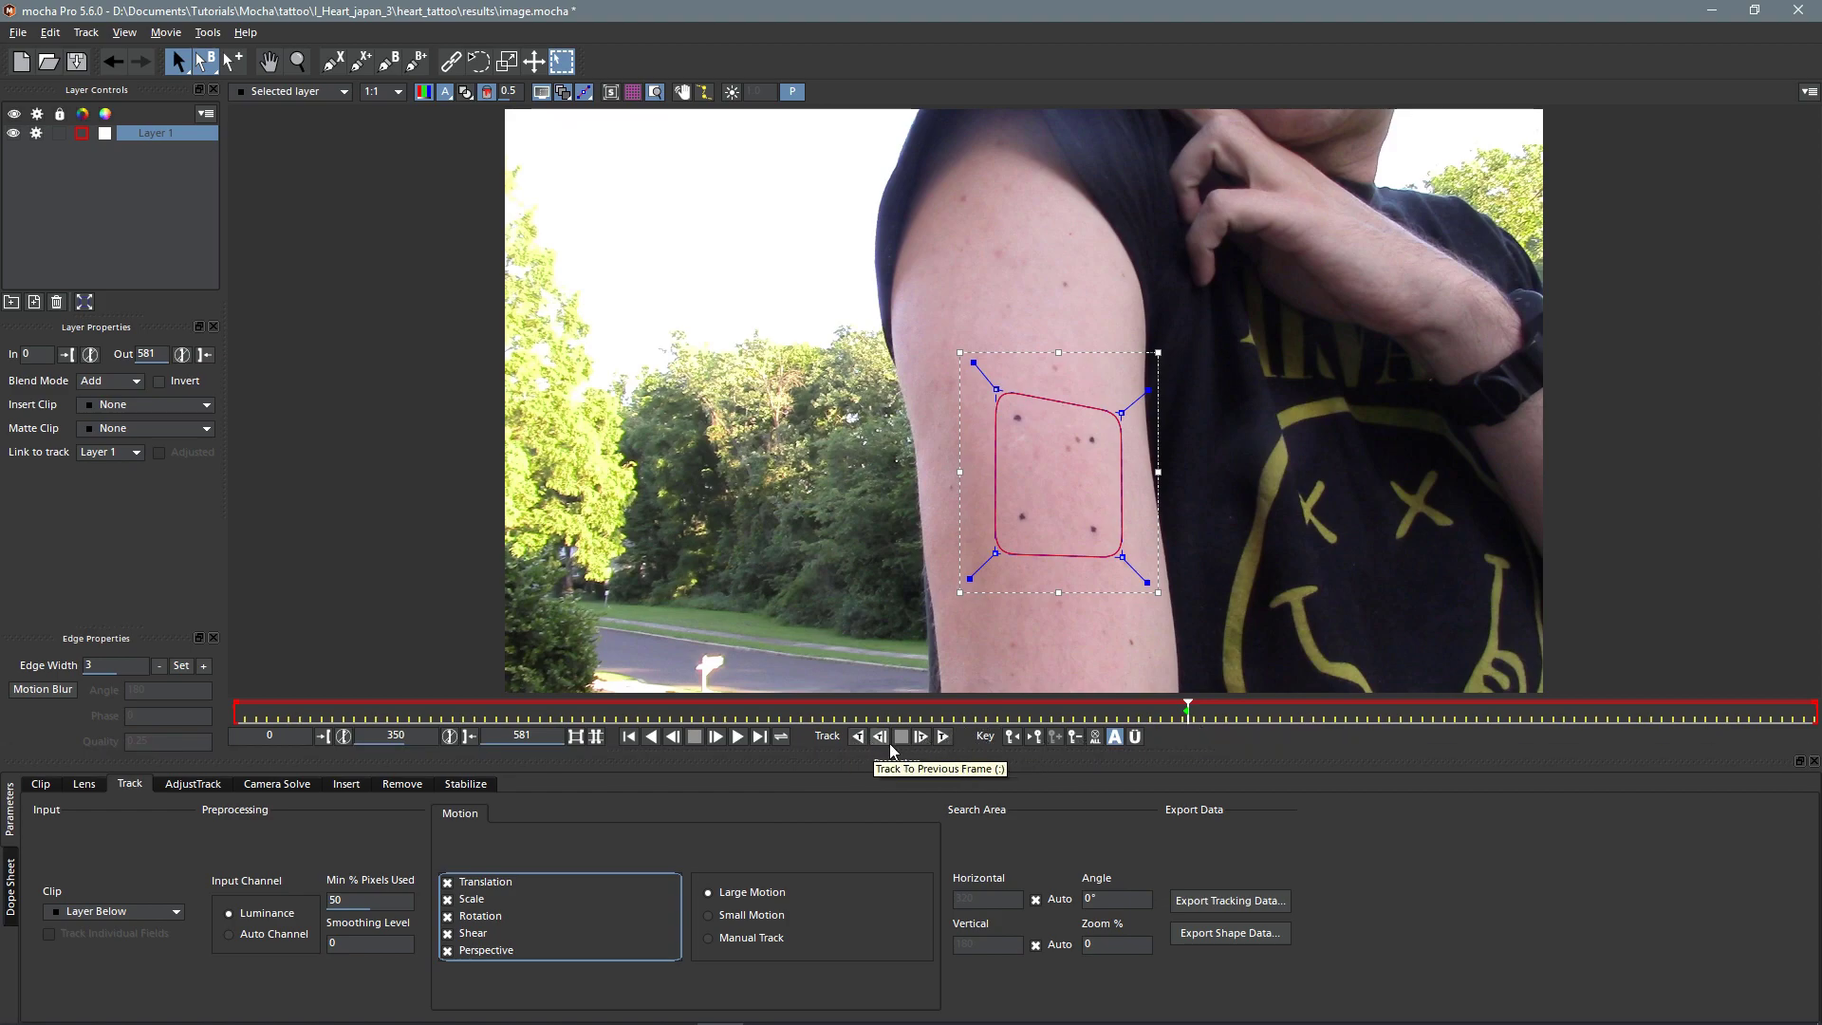
click(942, 738)
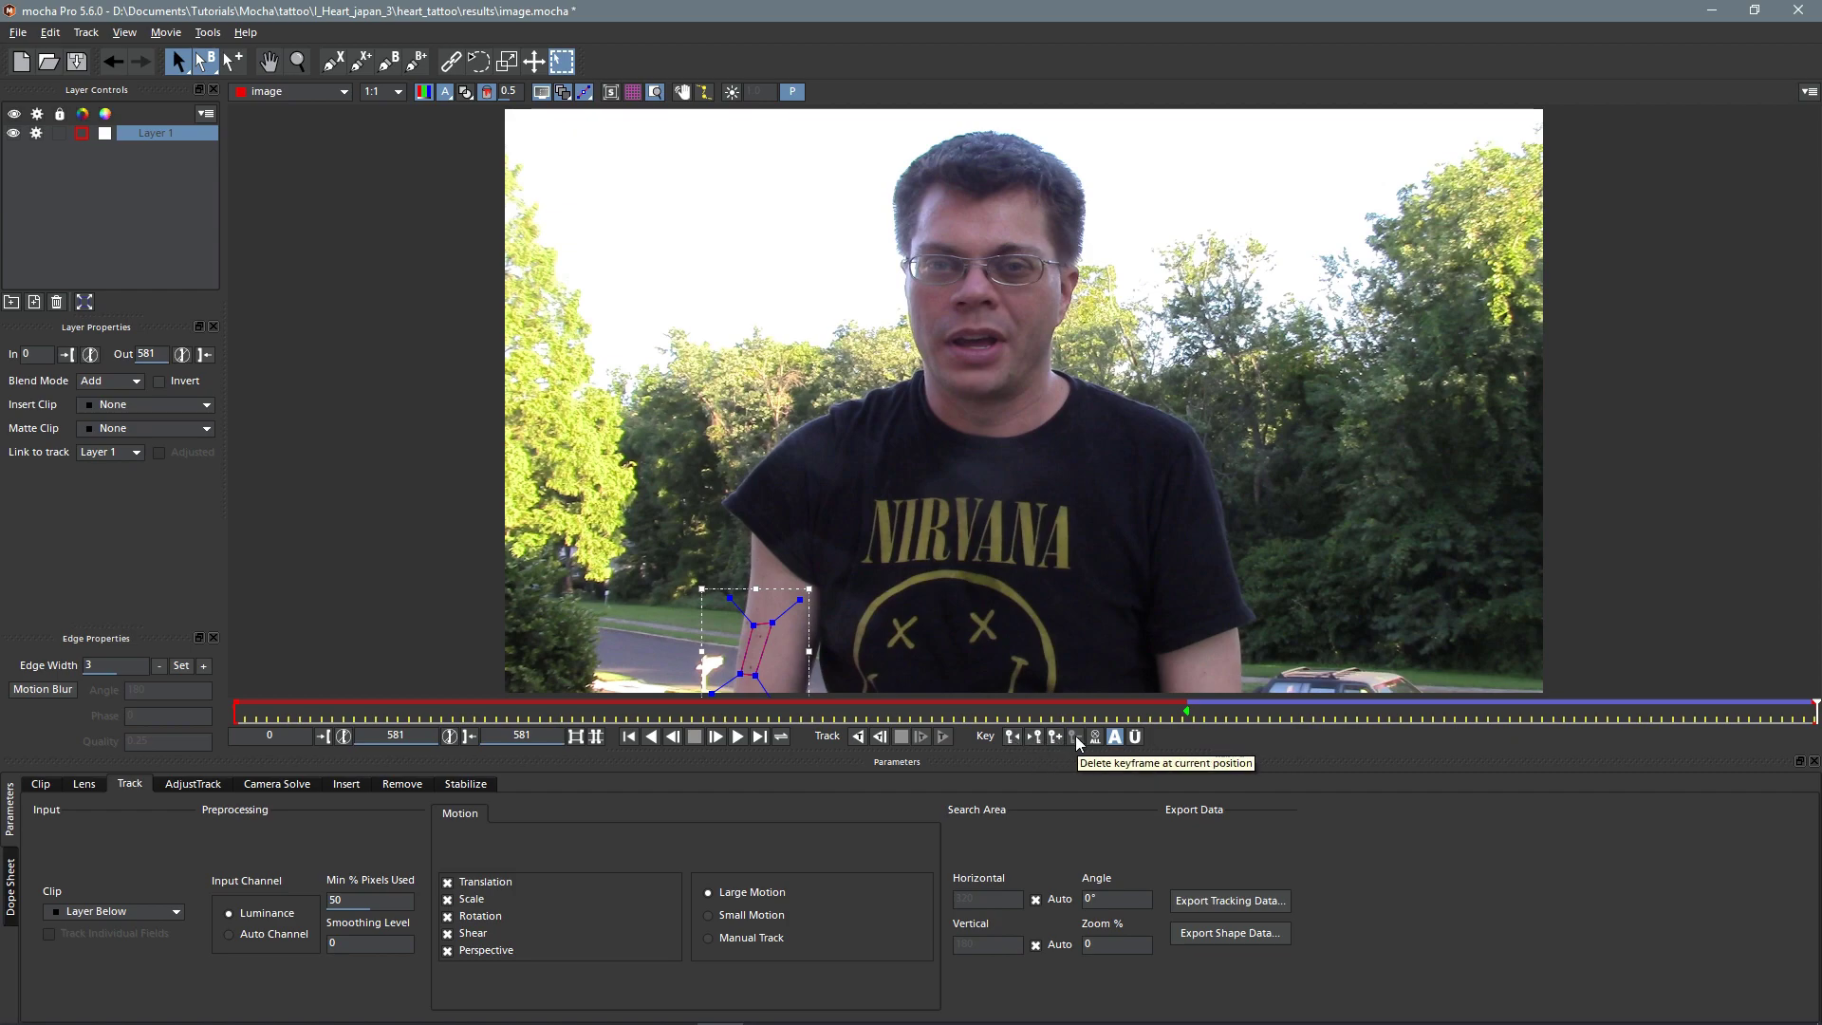
click(1011, 736)
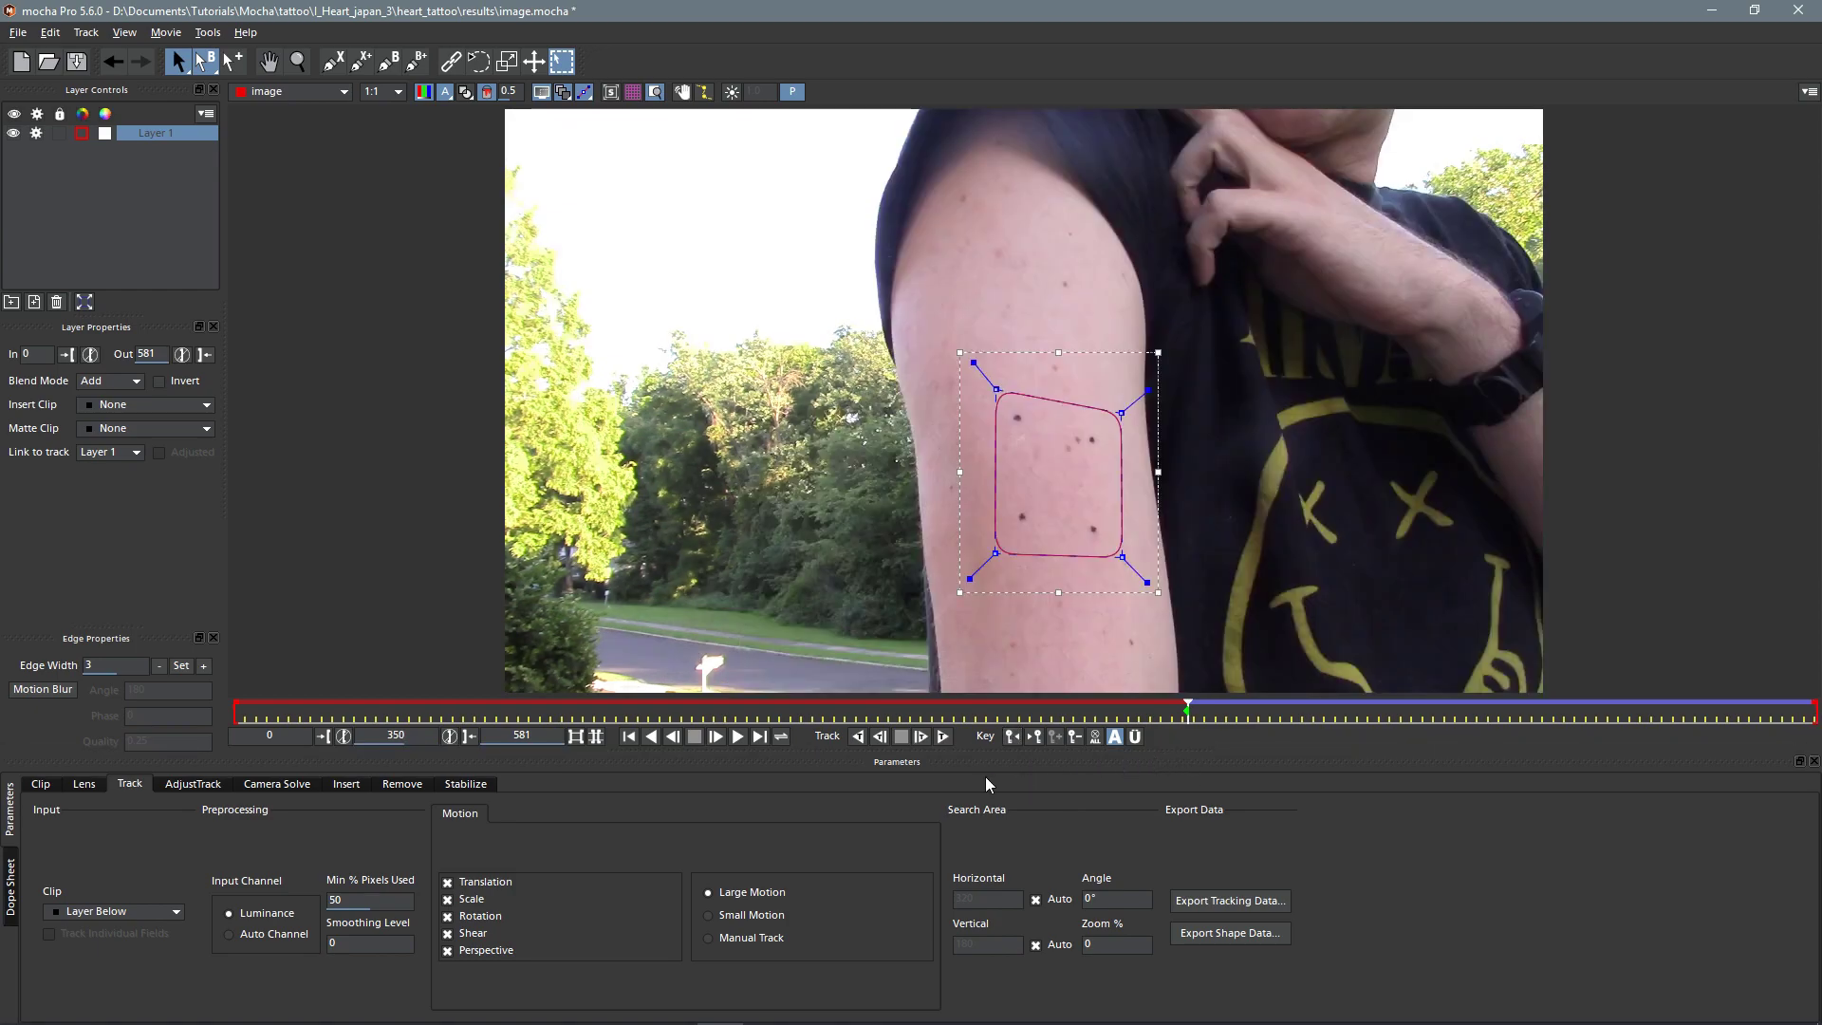
click(857, 737)
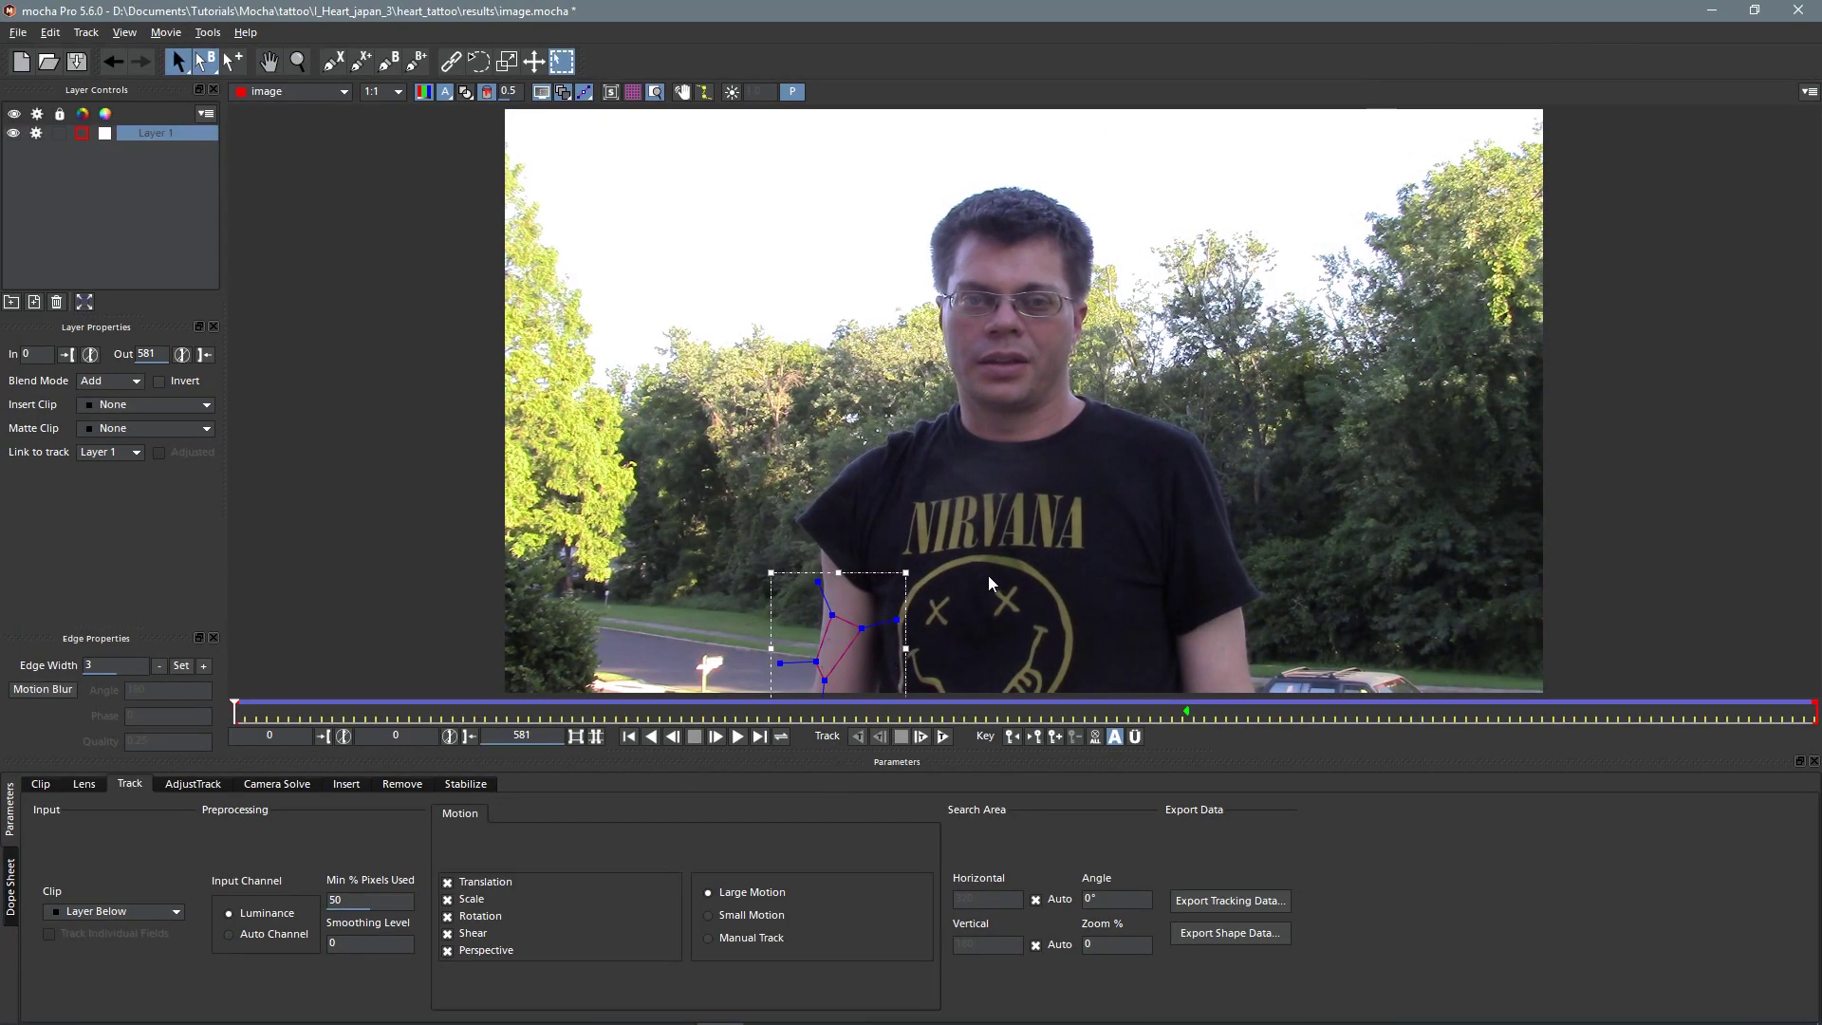
key(space)
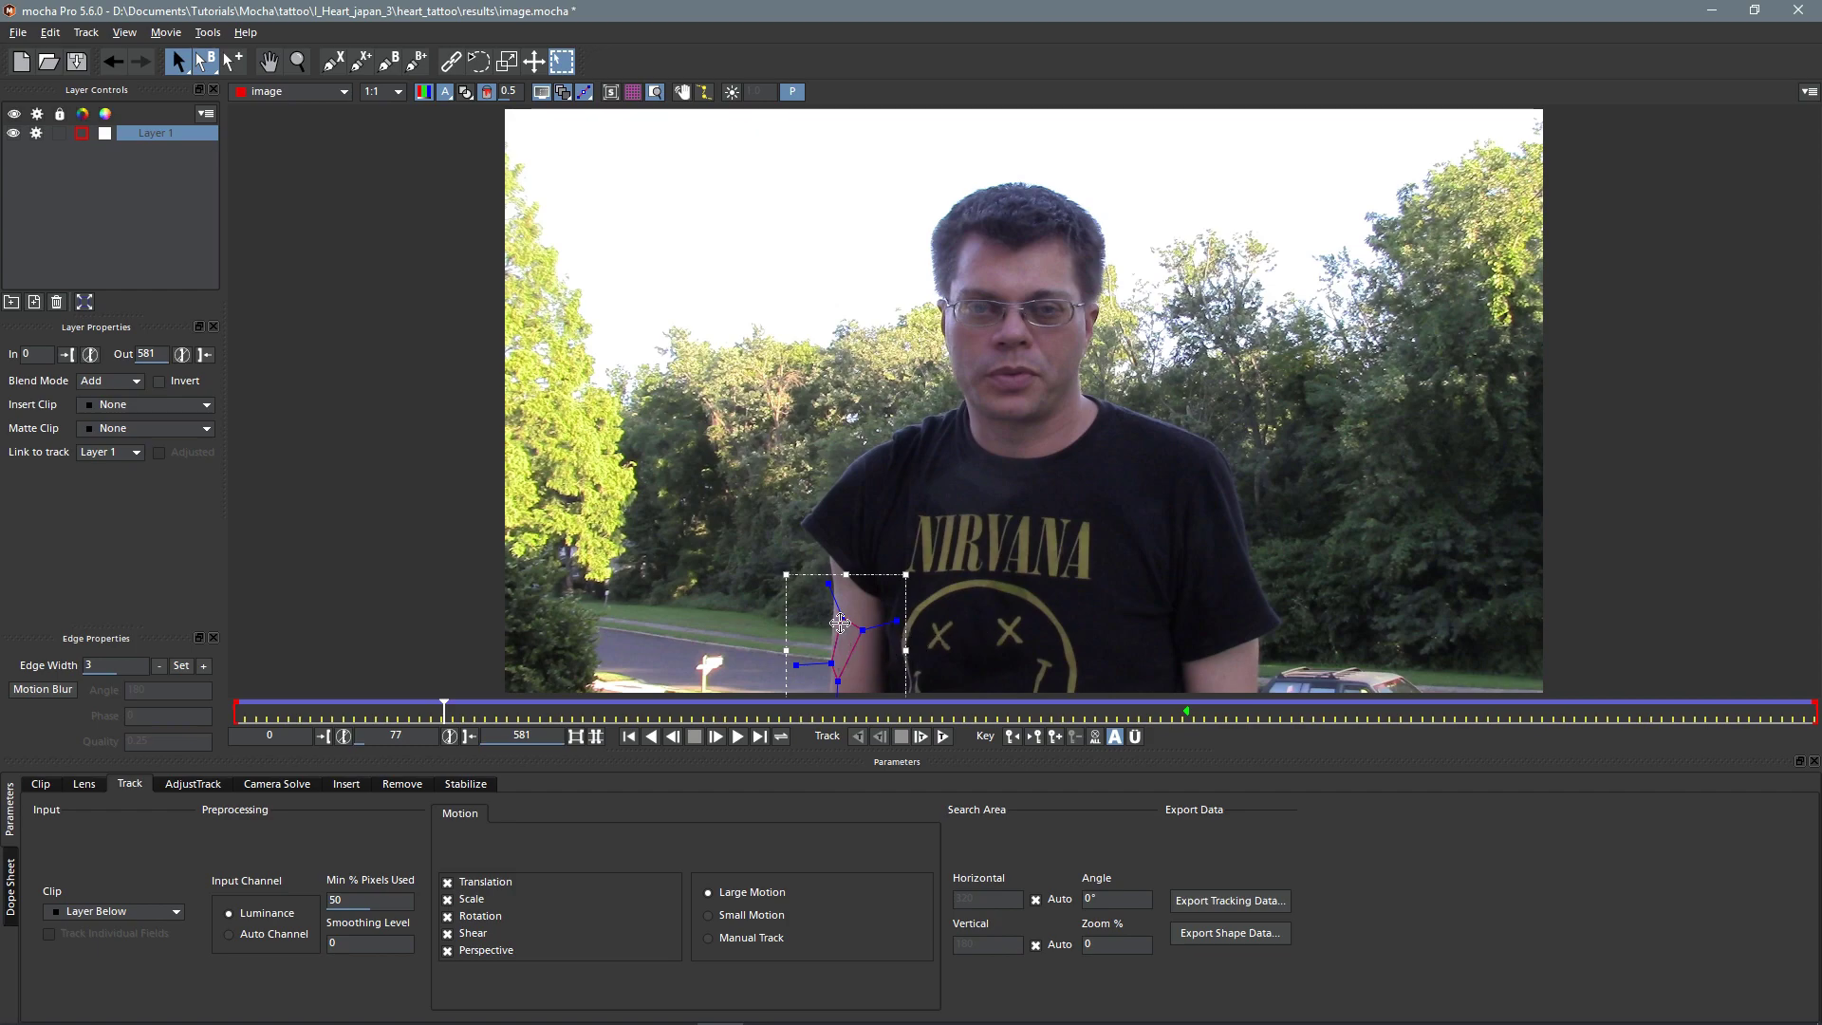
key(ctrl+t)
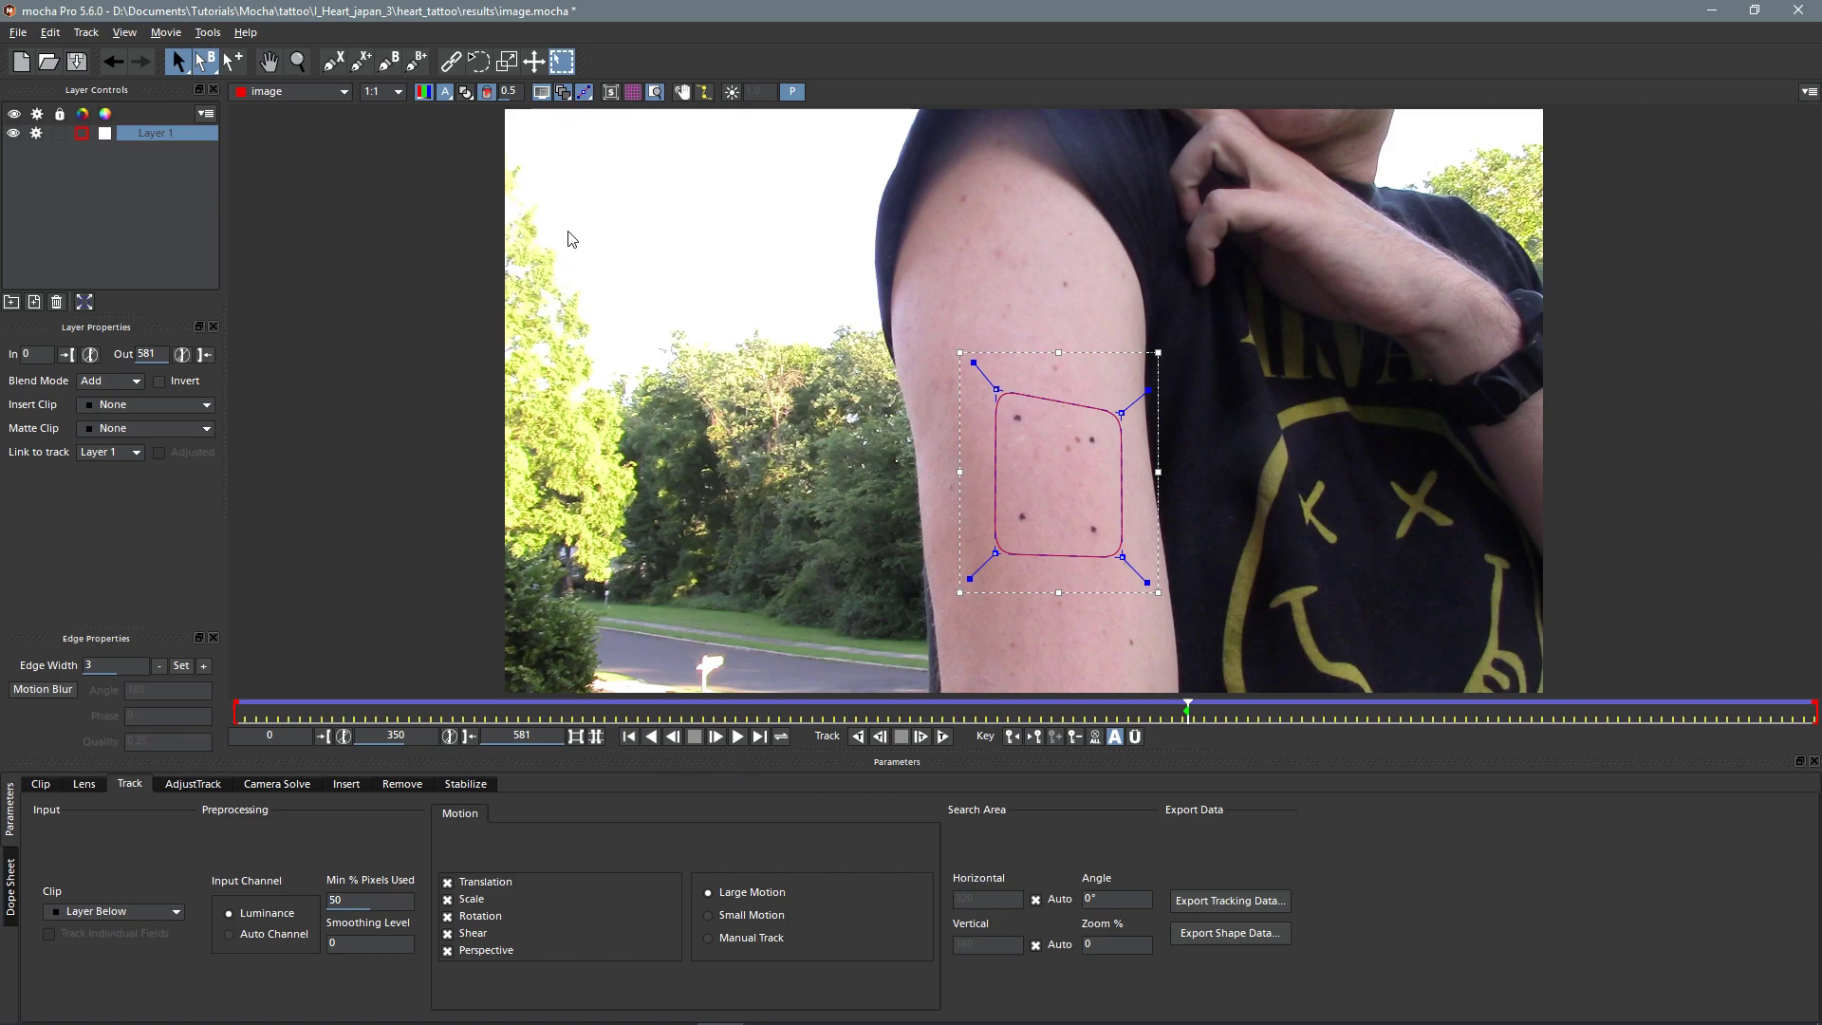
Step: At frame 350, display the planar surface and widen it by its corners and side edge to span the tracked arm area
click(610, 92)
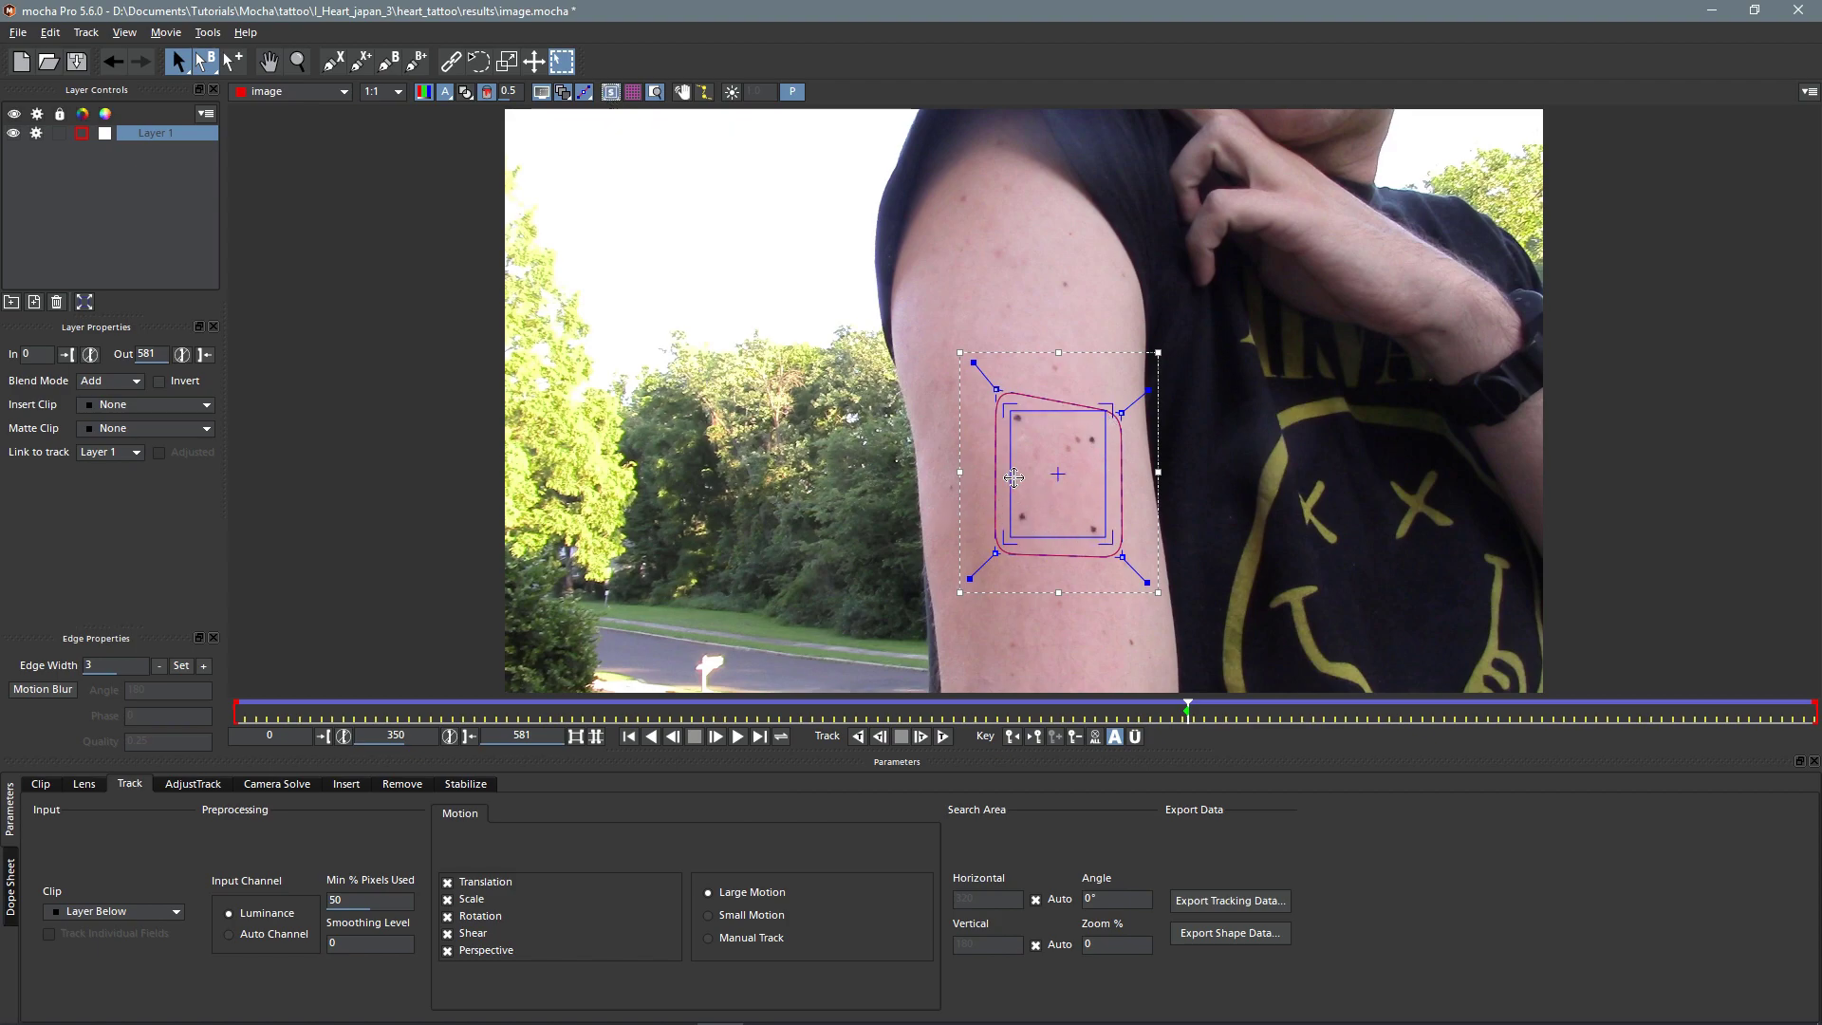
click(1107, 408)
drag(1108, 408, 1121, 413)
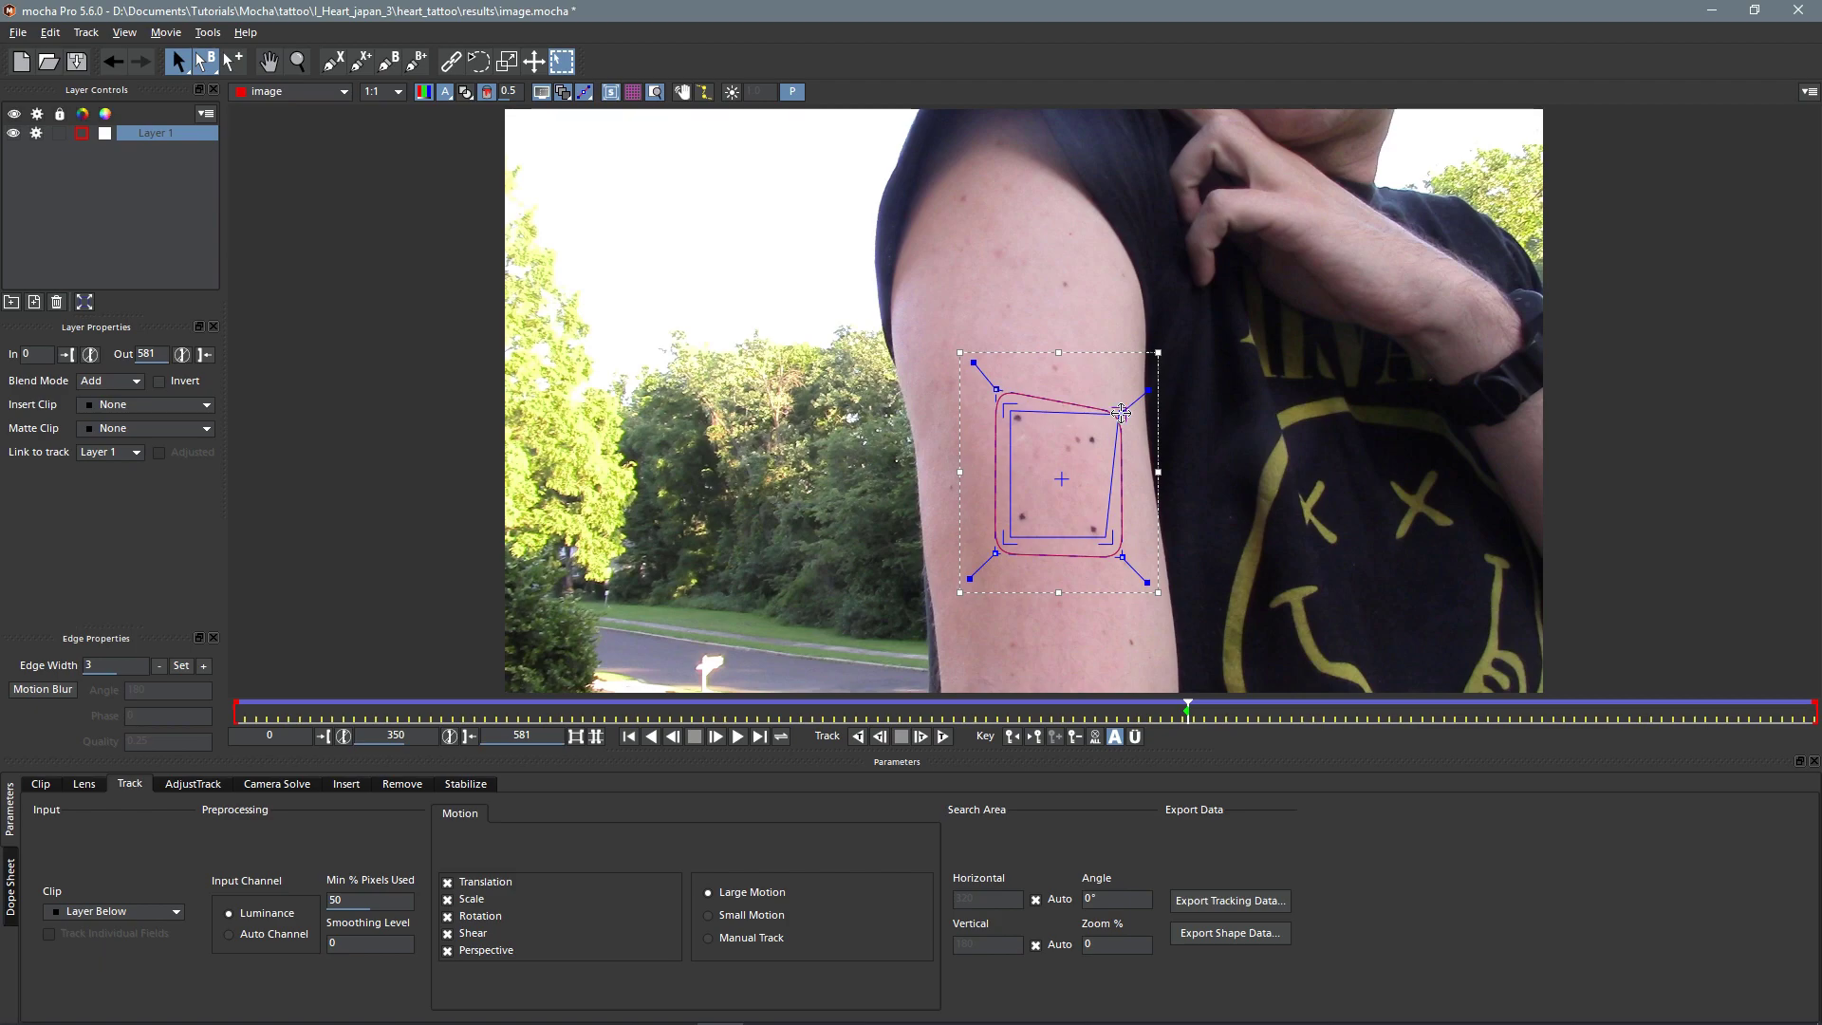
drag(1106, 537, 1126, 536)
drag(1122, 408, 1126, 410)
drag(1016, 411, 992, 410)
drag(1010, 536, 992, 540)
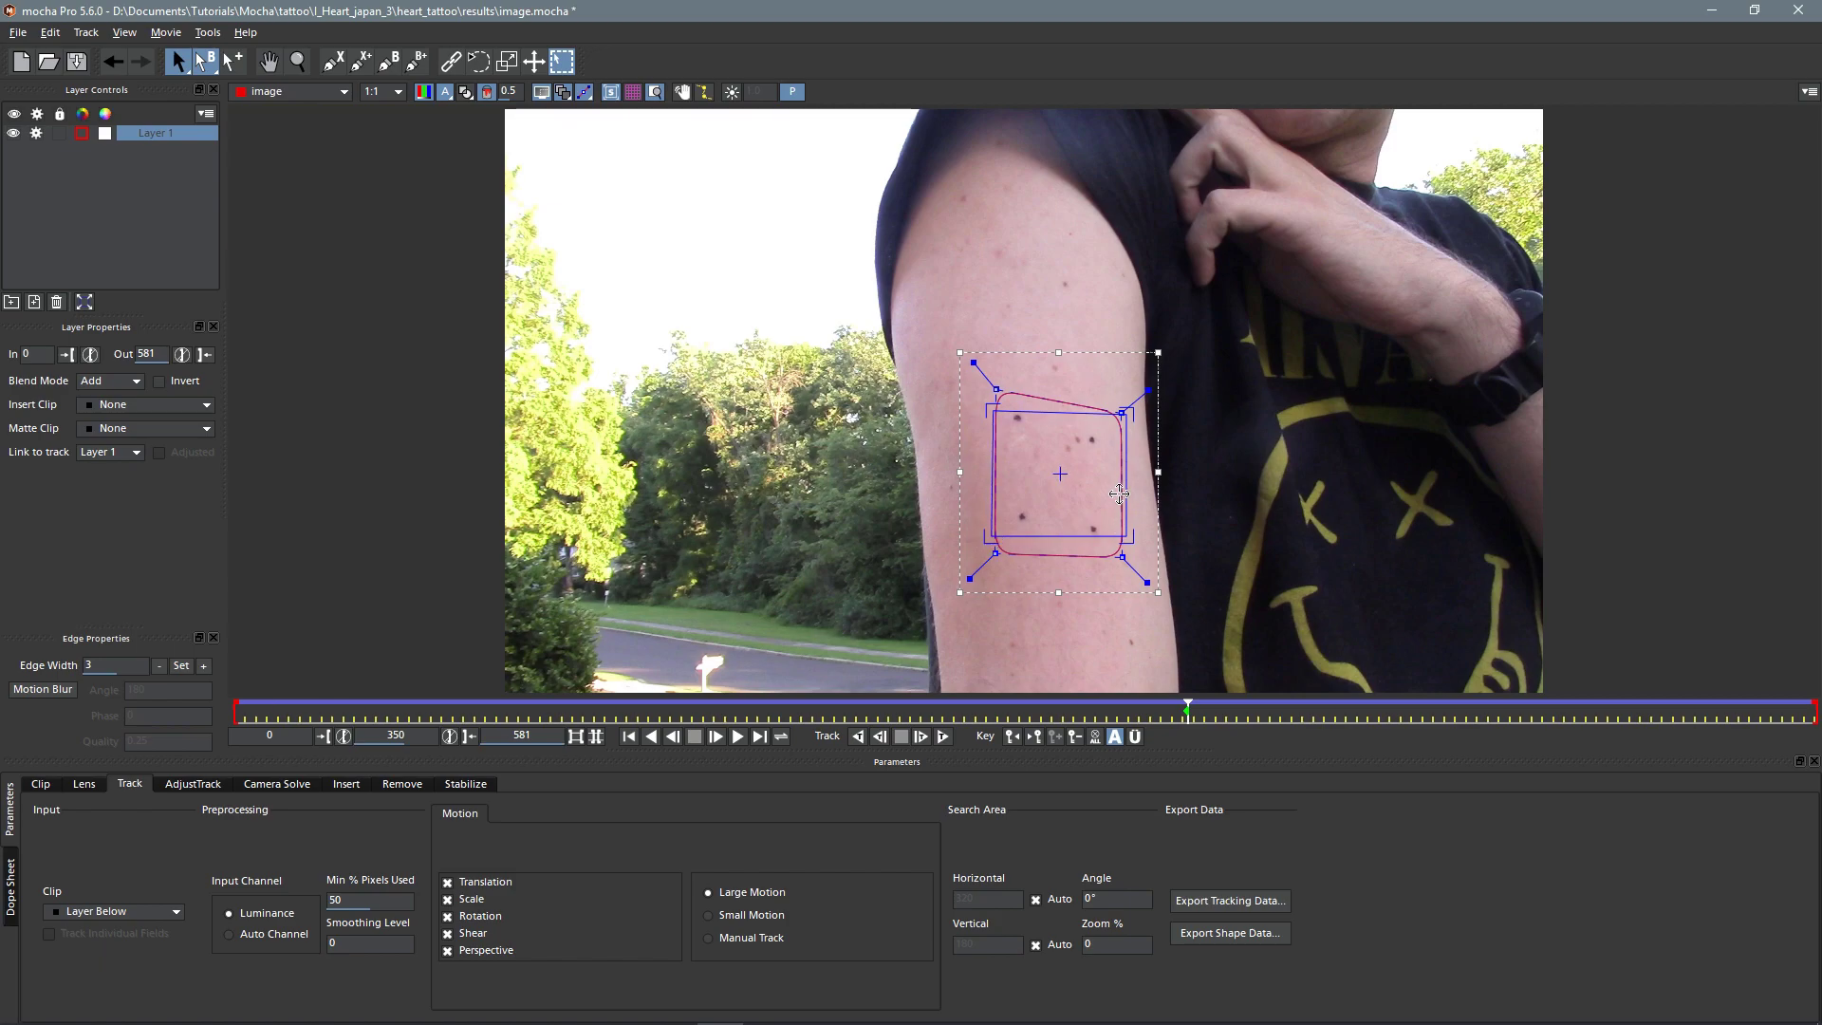
drag(1128, 474, 1136, 477)
Step: Set Layer 1's insert clip to Grid8x8 and play the footage backward and forward to check the track
click(141, 404)
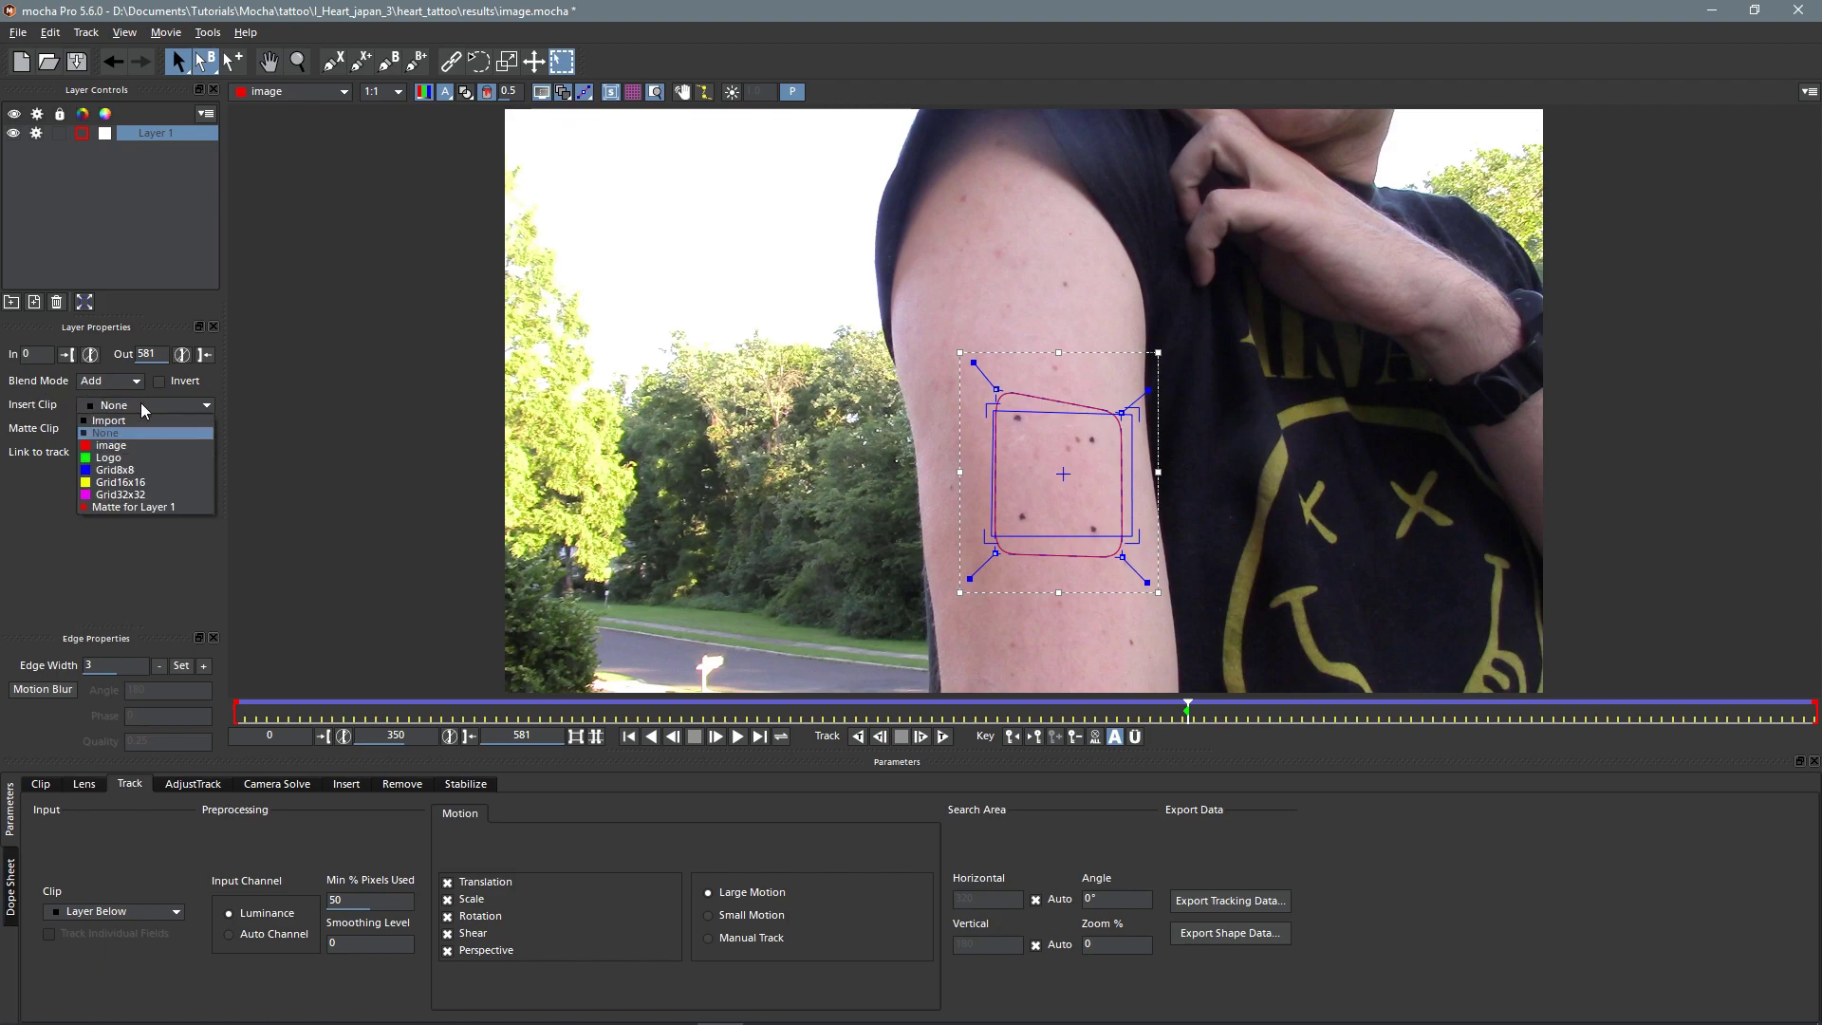
click(146, 470)
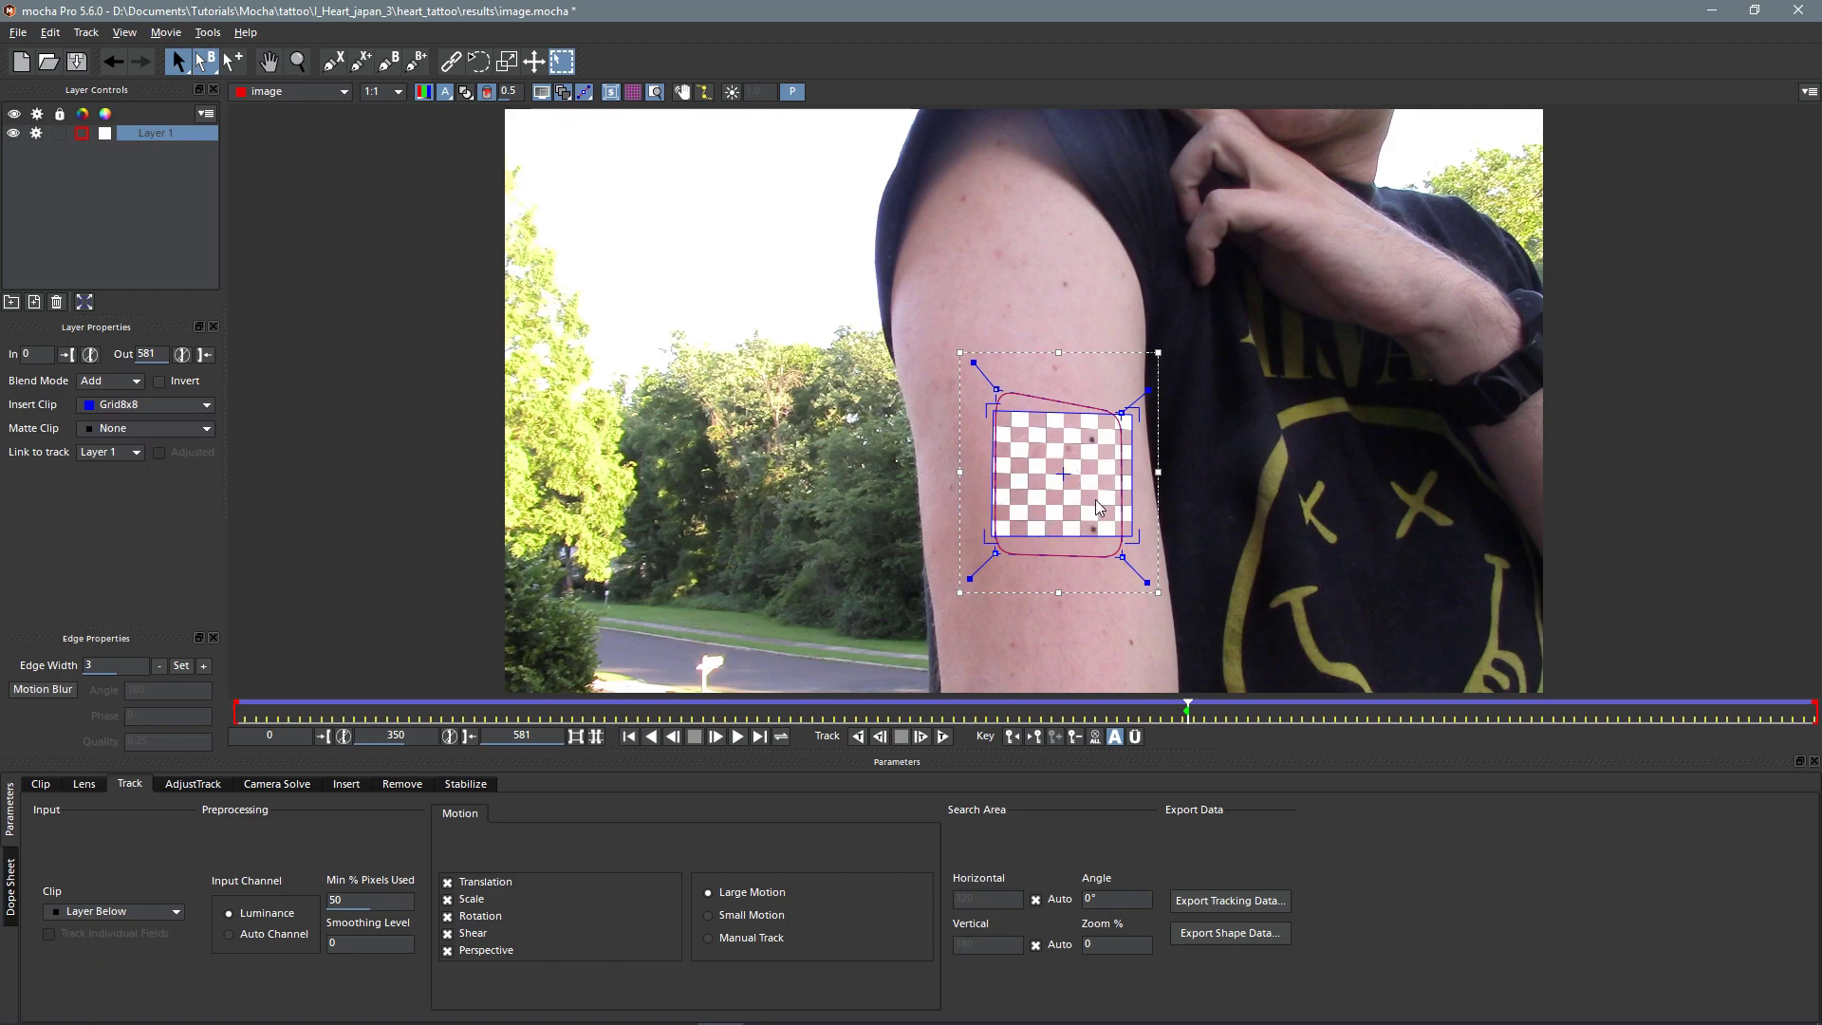
key(z)
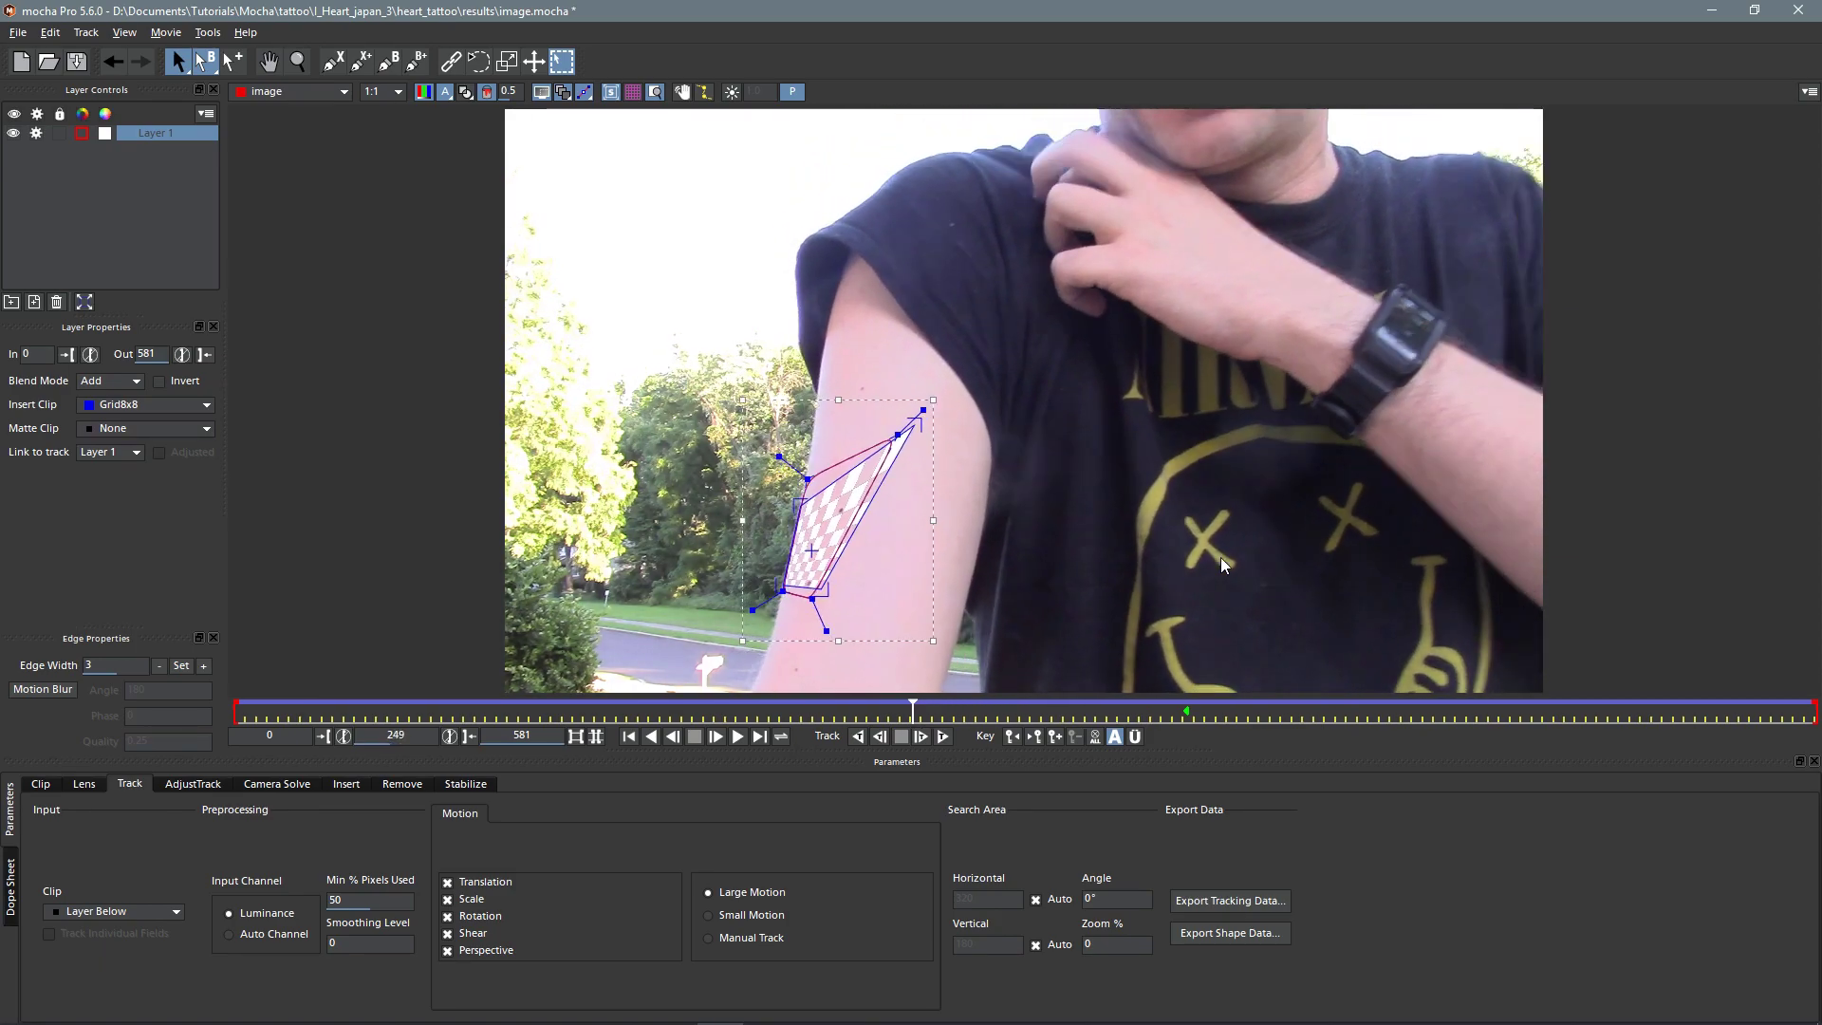
key(c)
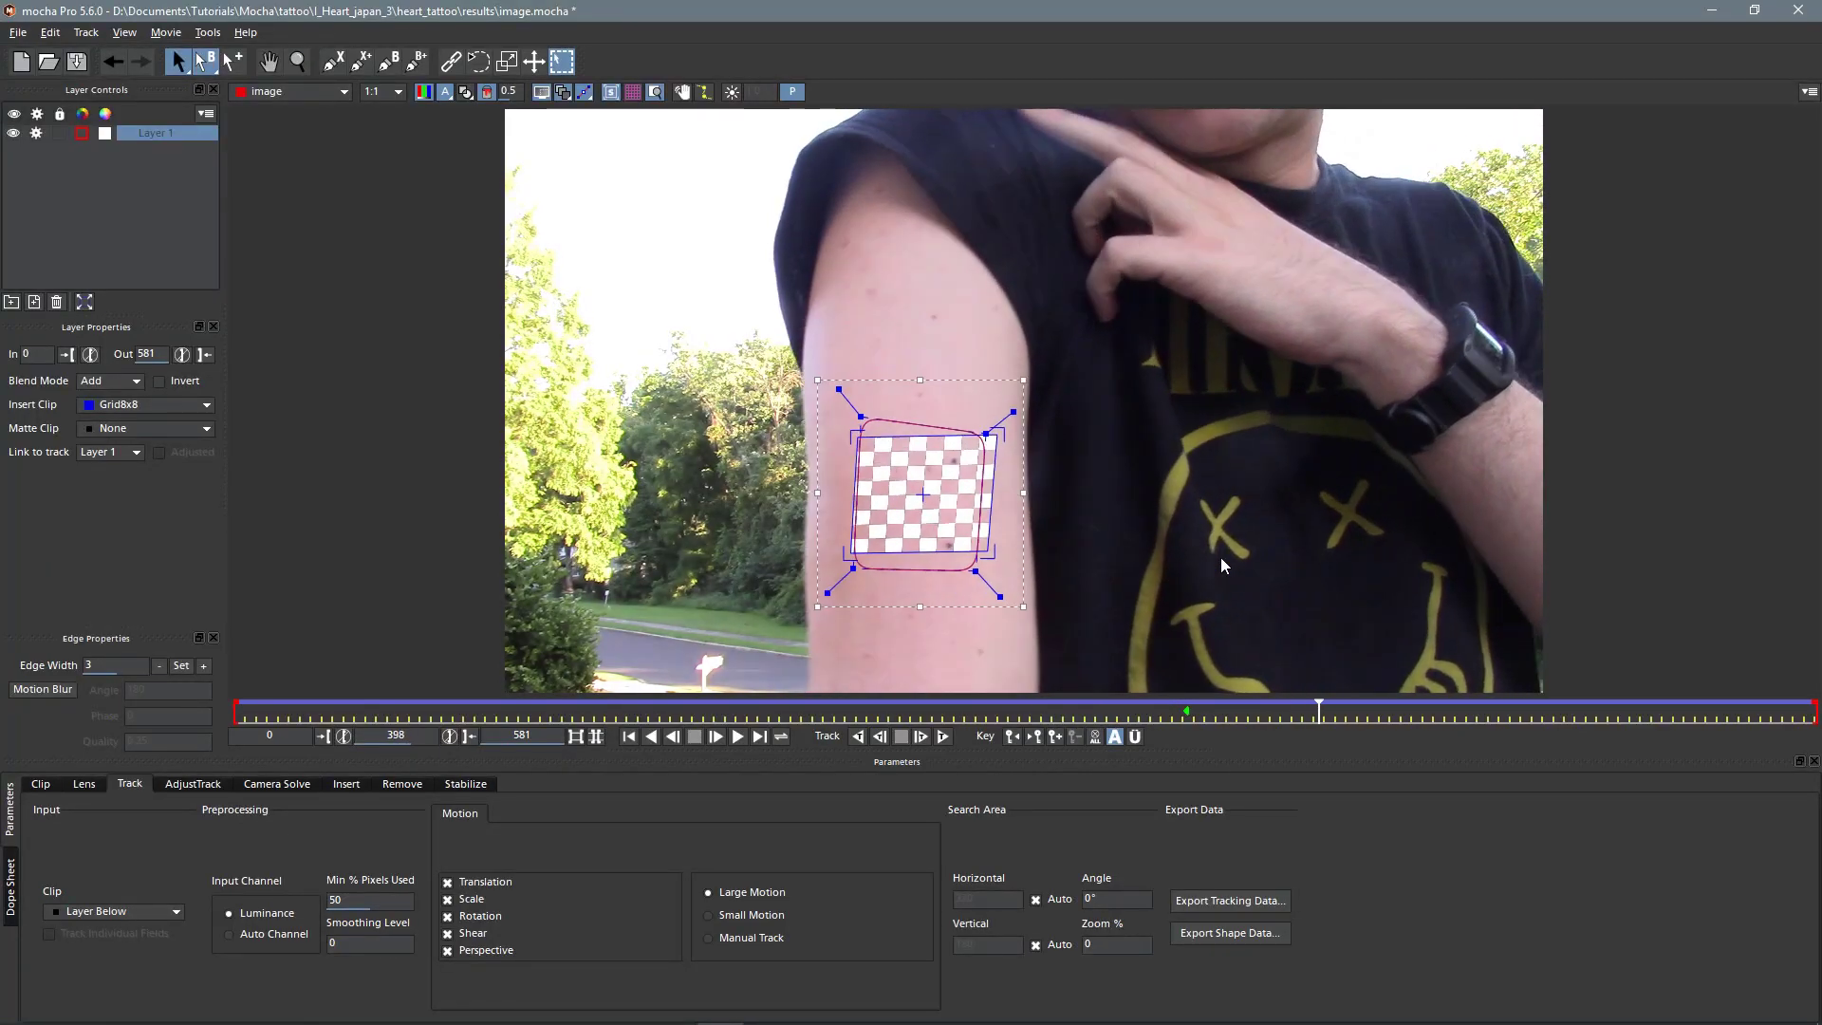
Step: Preview the track with Layer 1's insert clip set to Logo, and set the insert clip to None
key(z)
key(x)
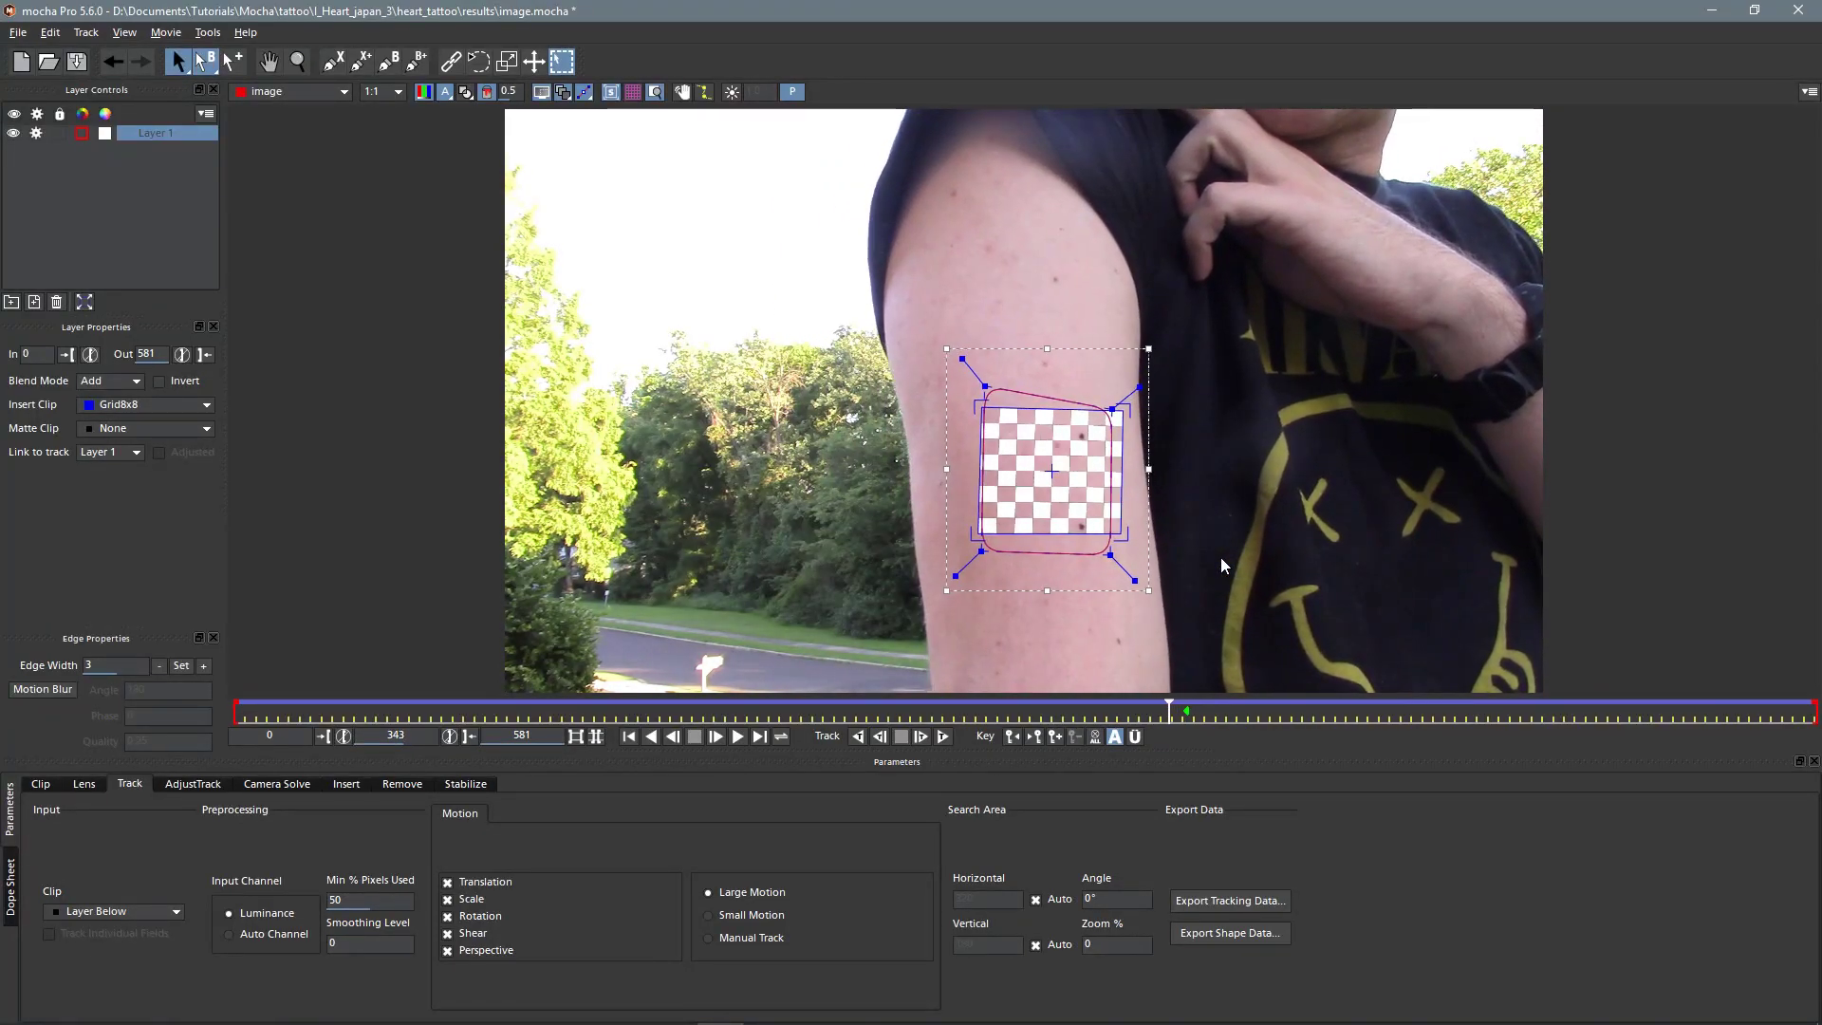
click(208, 410)
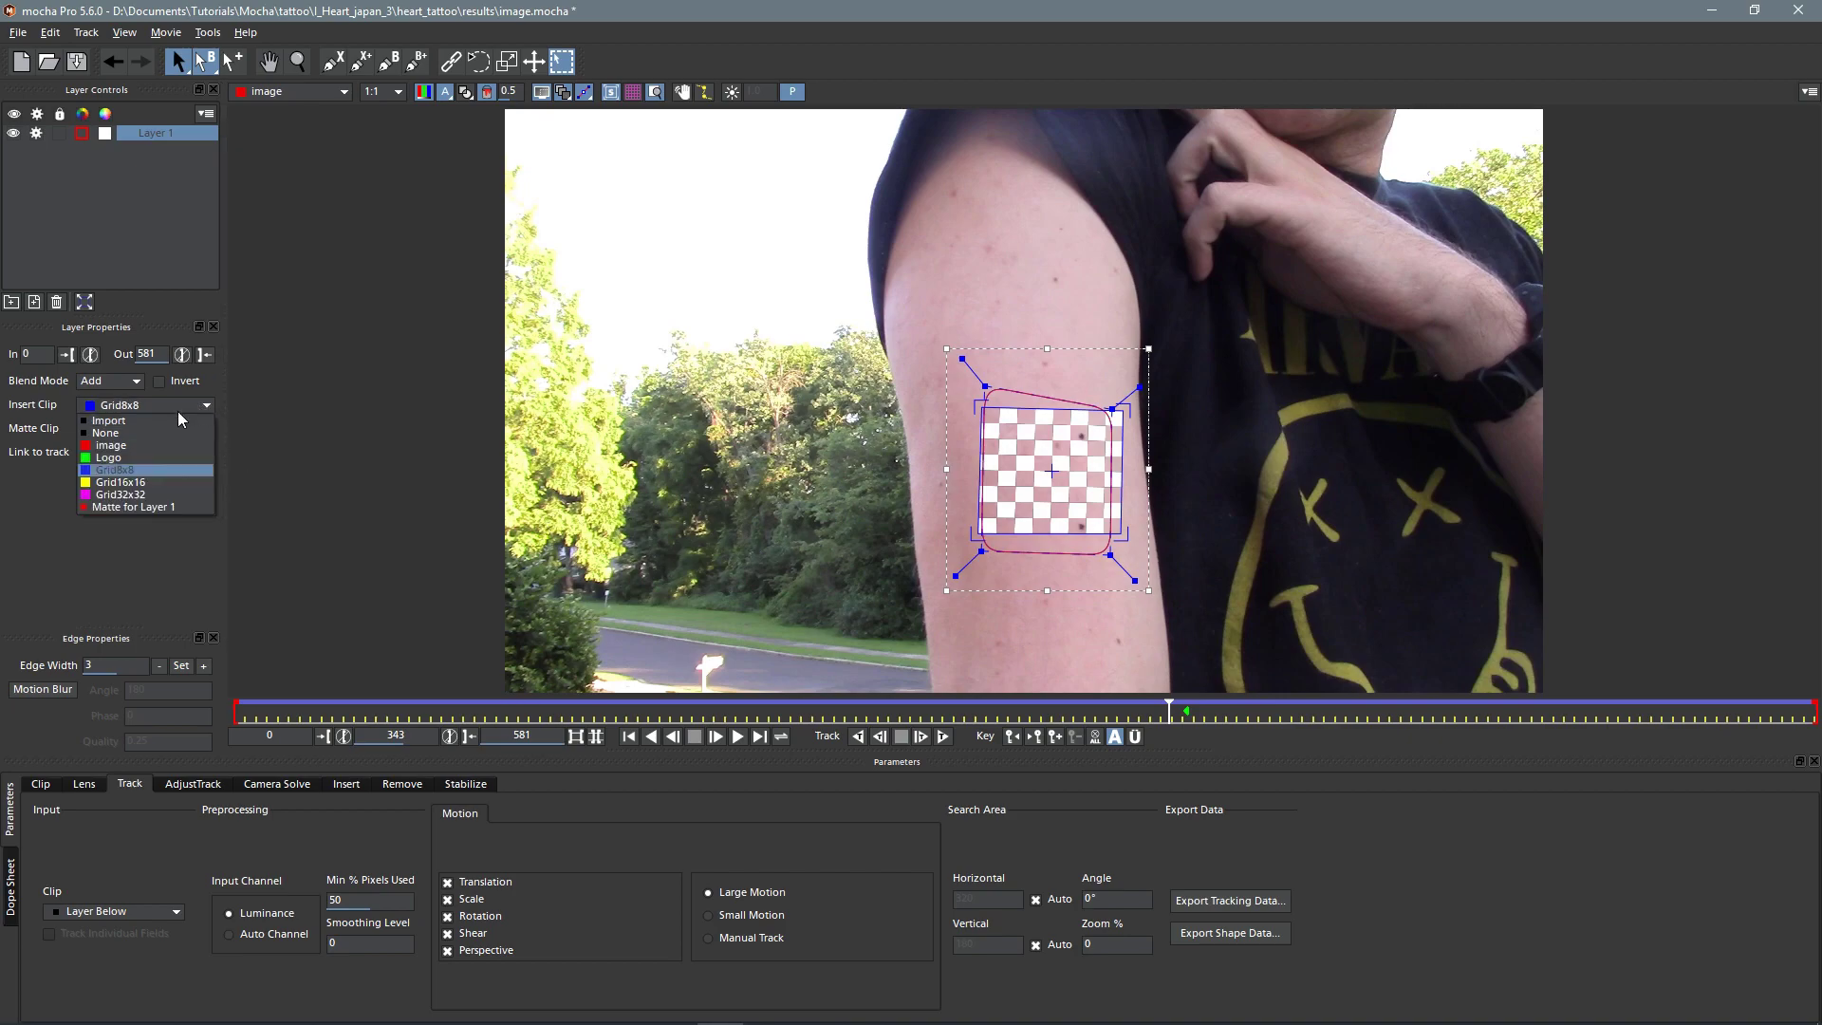
click(131, 462)
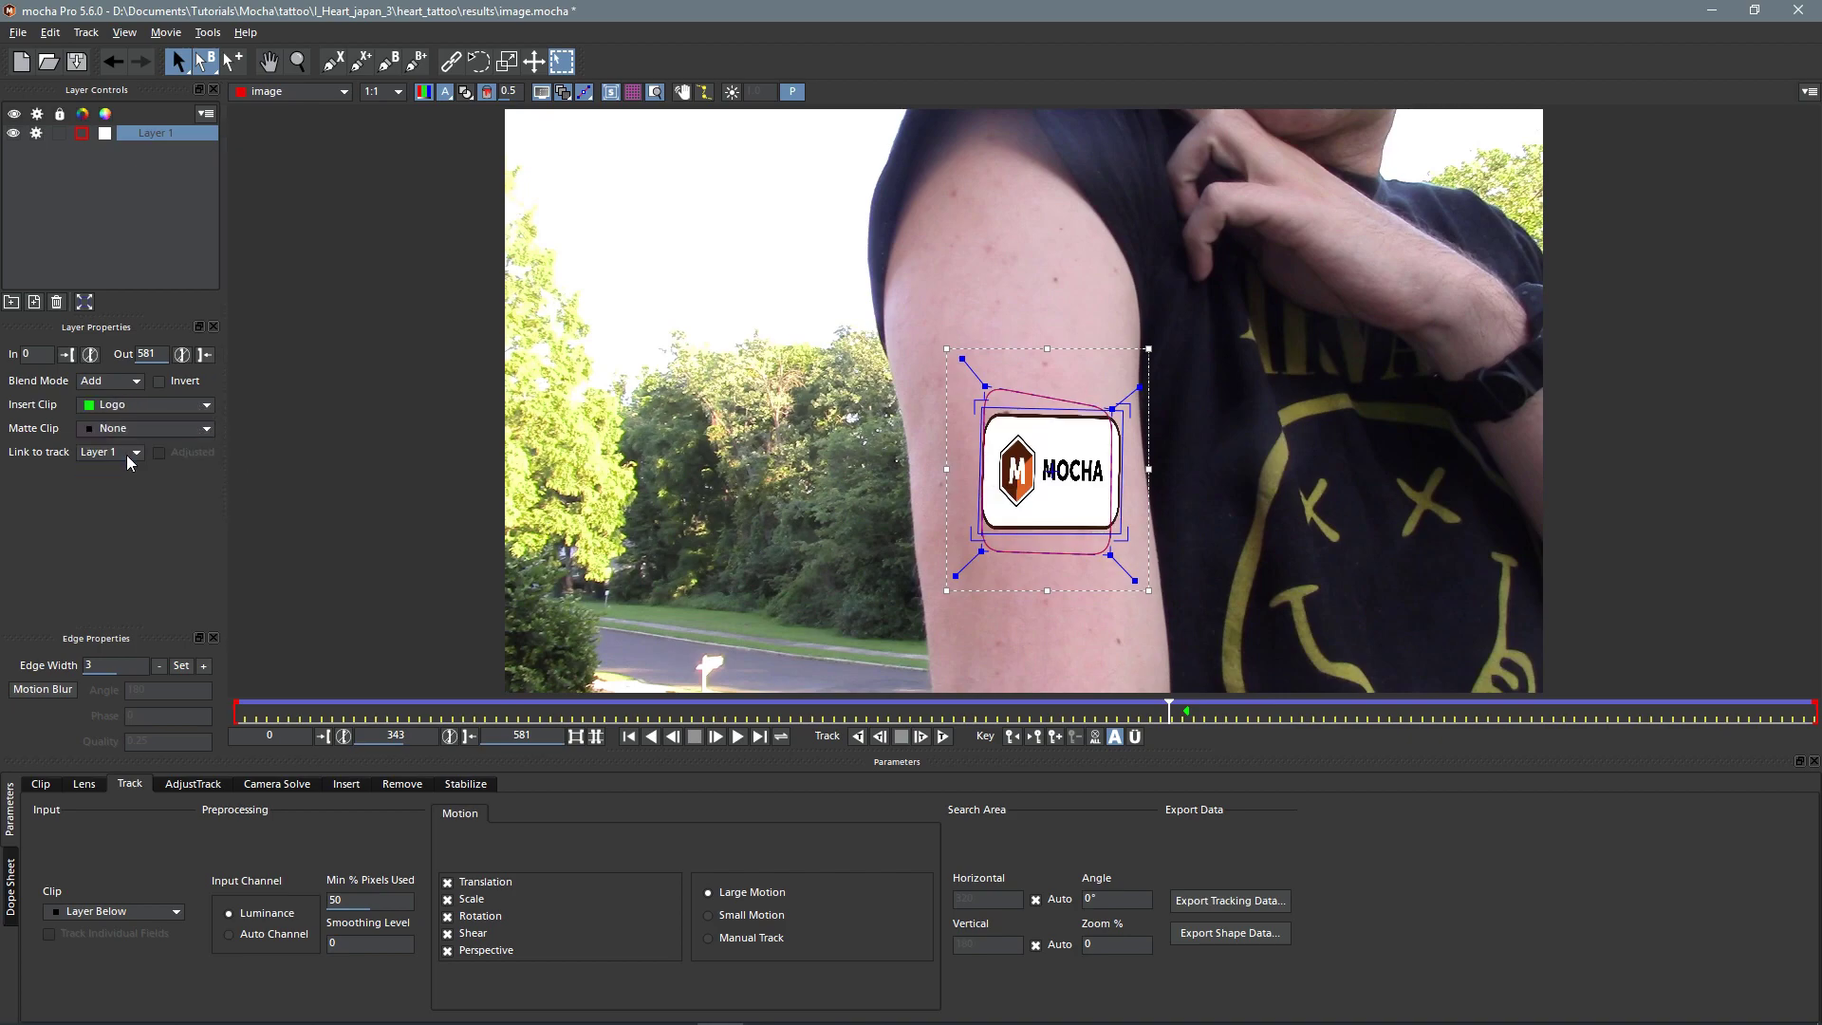
click(168, 405)
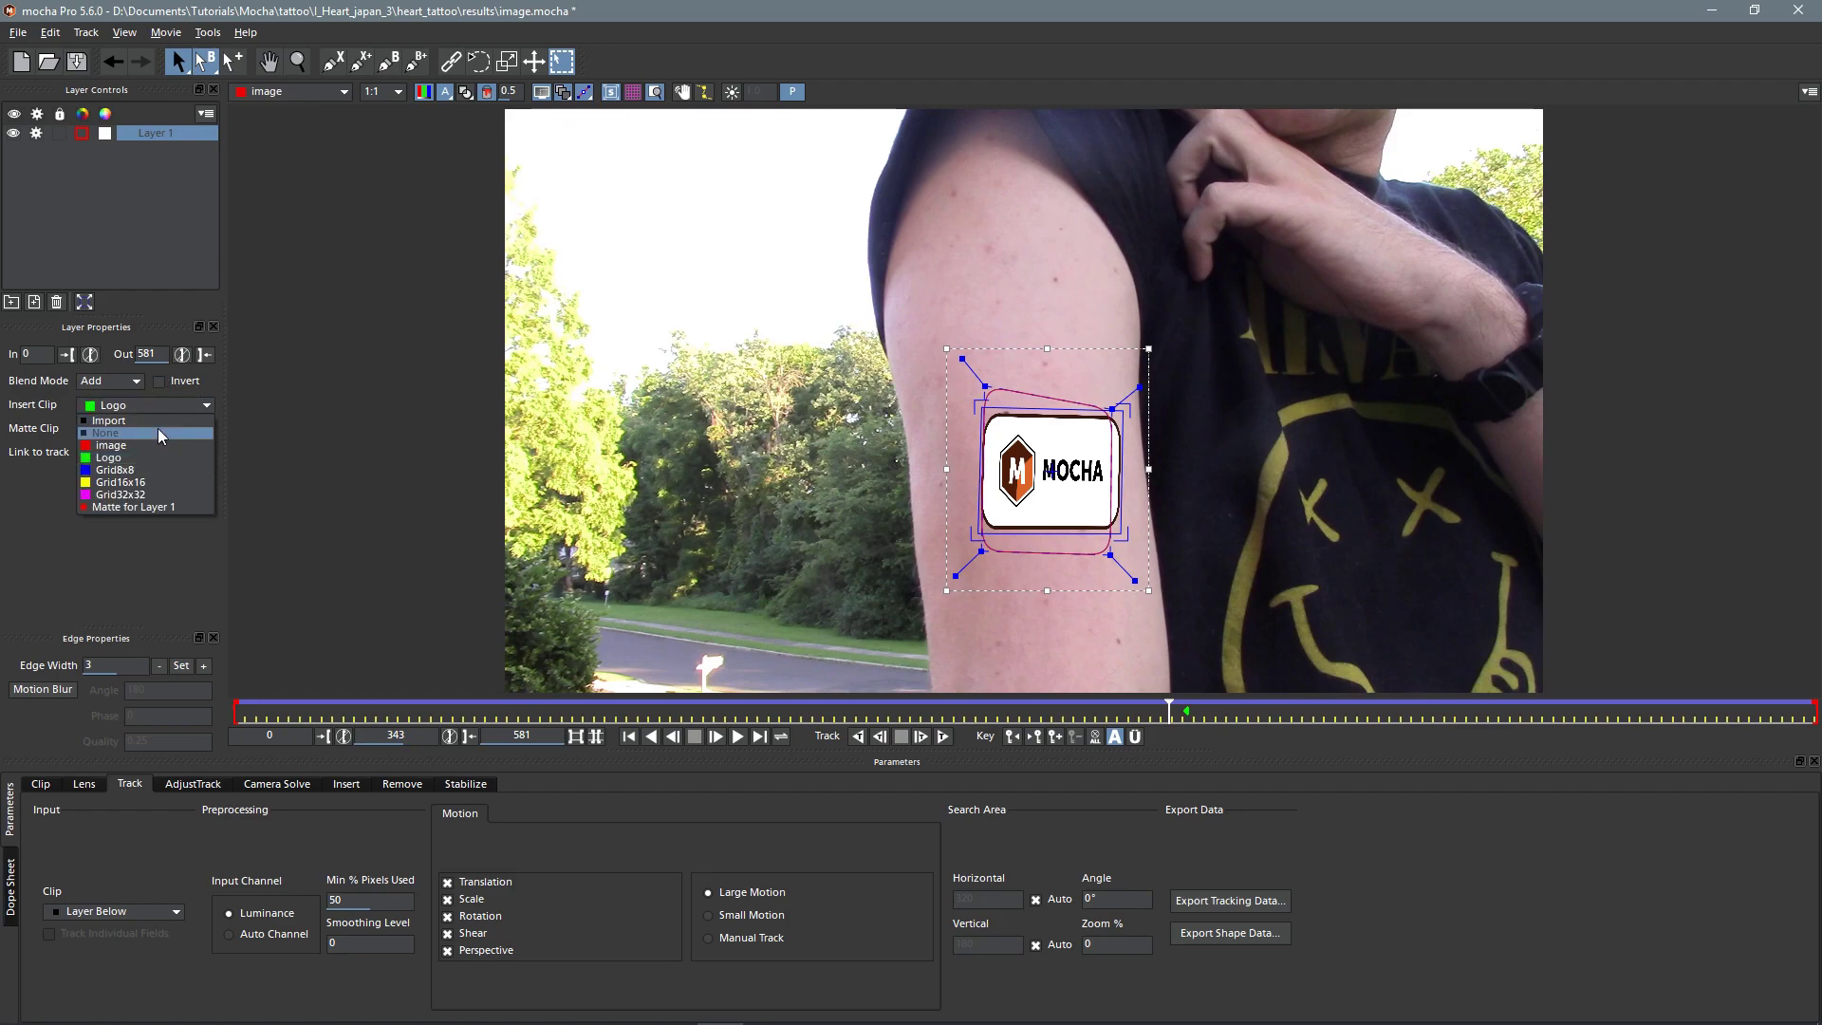
click(158, 429)
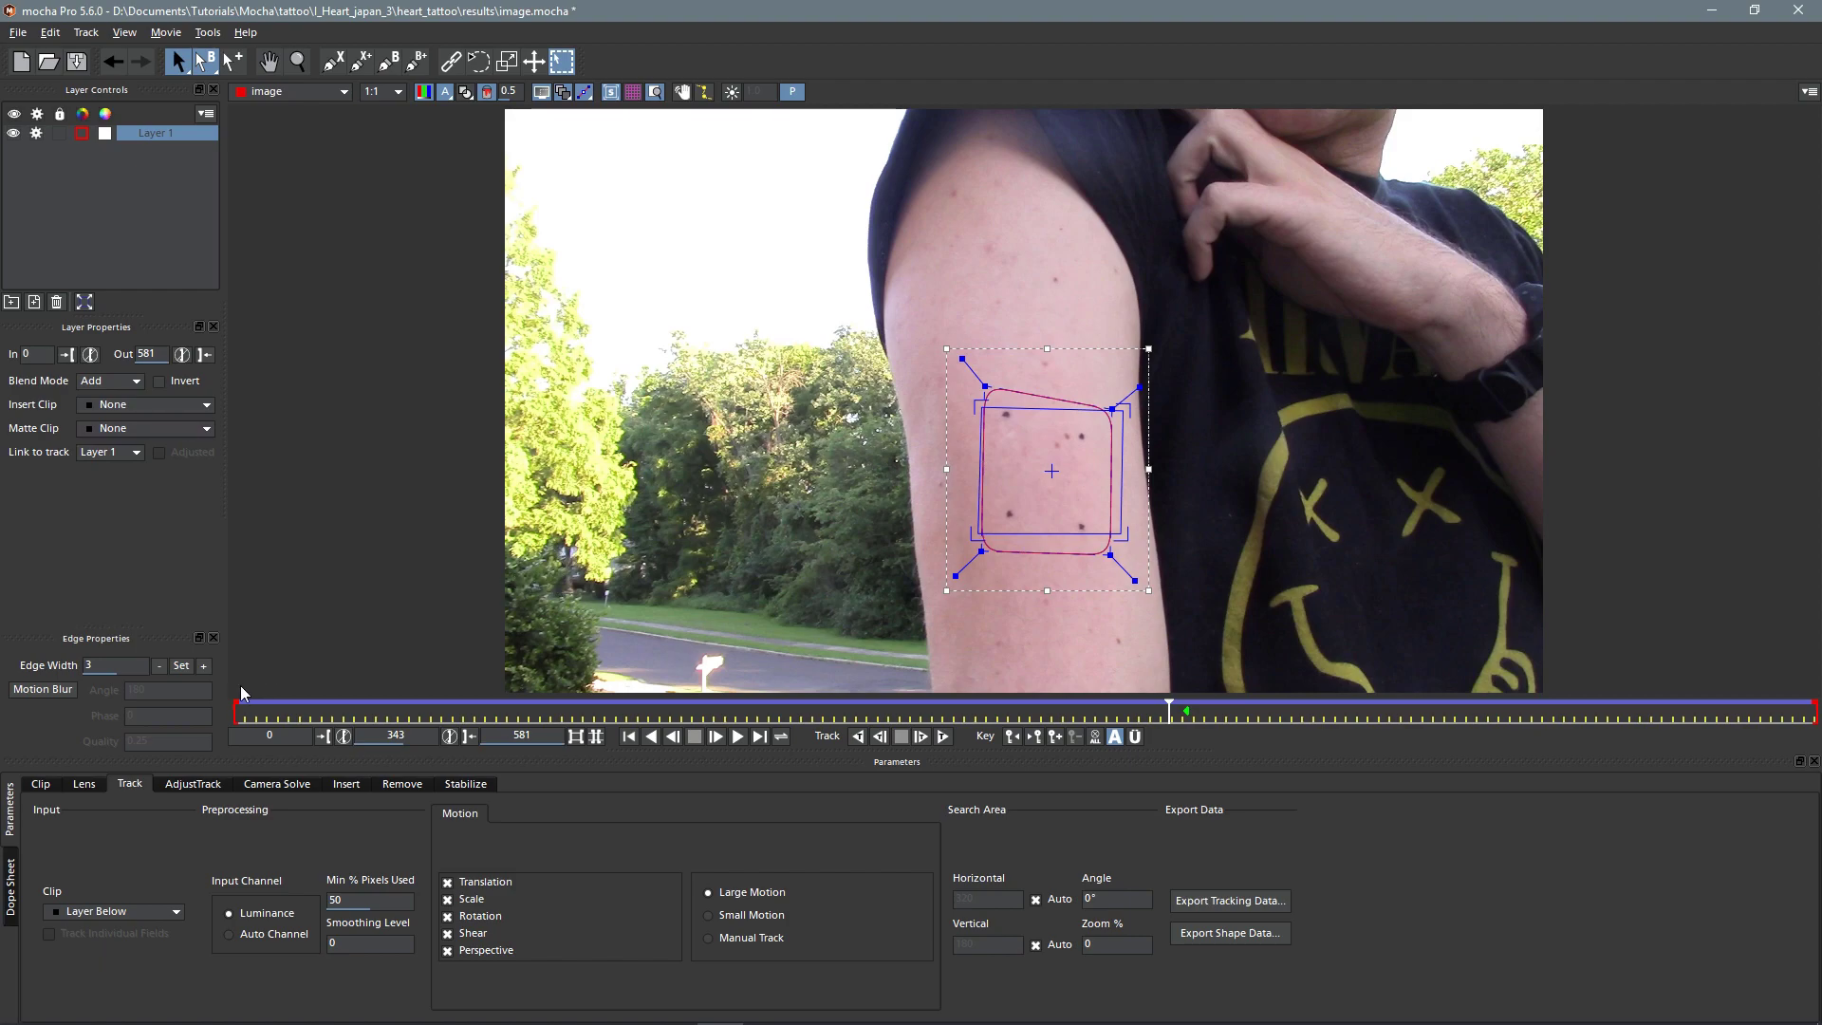
Step: In the Insert module, import I_heart_tattoo.png from the tattoo\tutorial folder as the insert clip
click(347, 786)
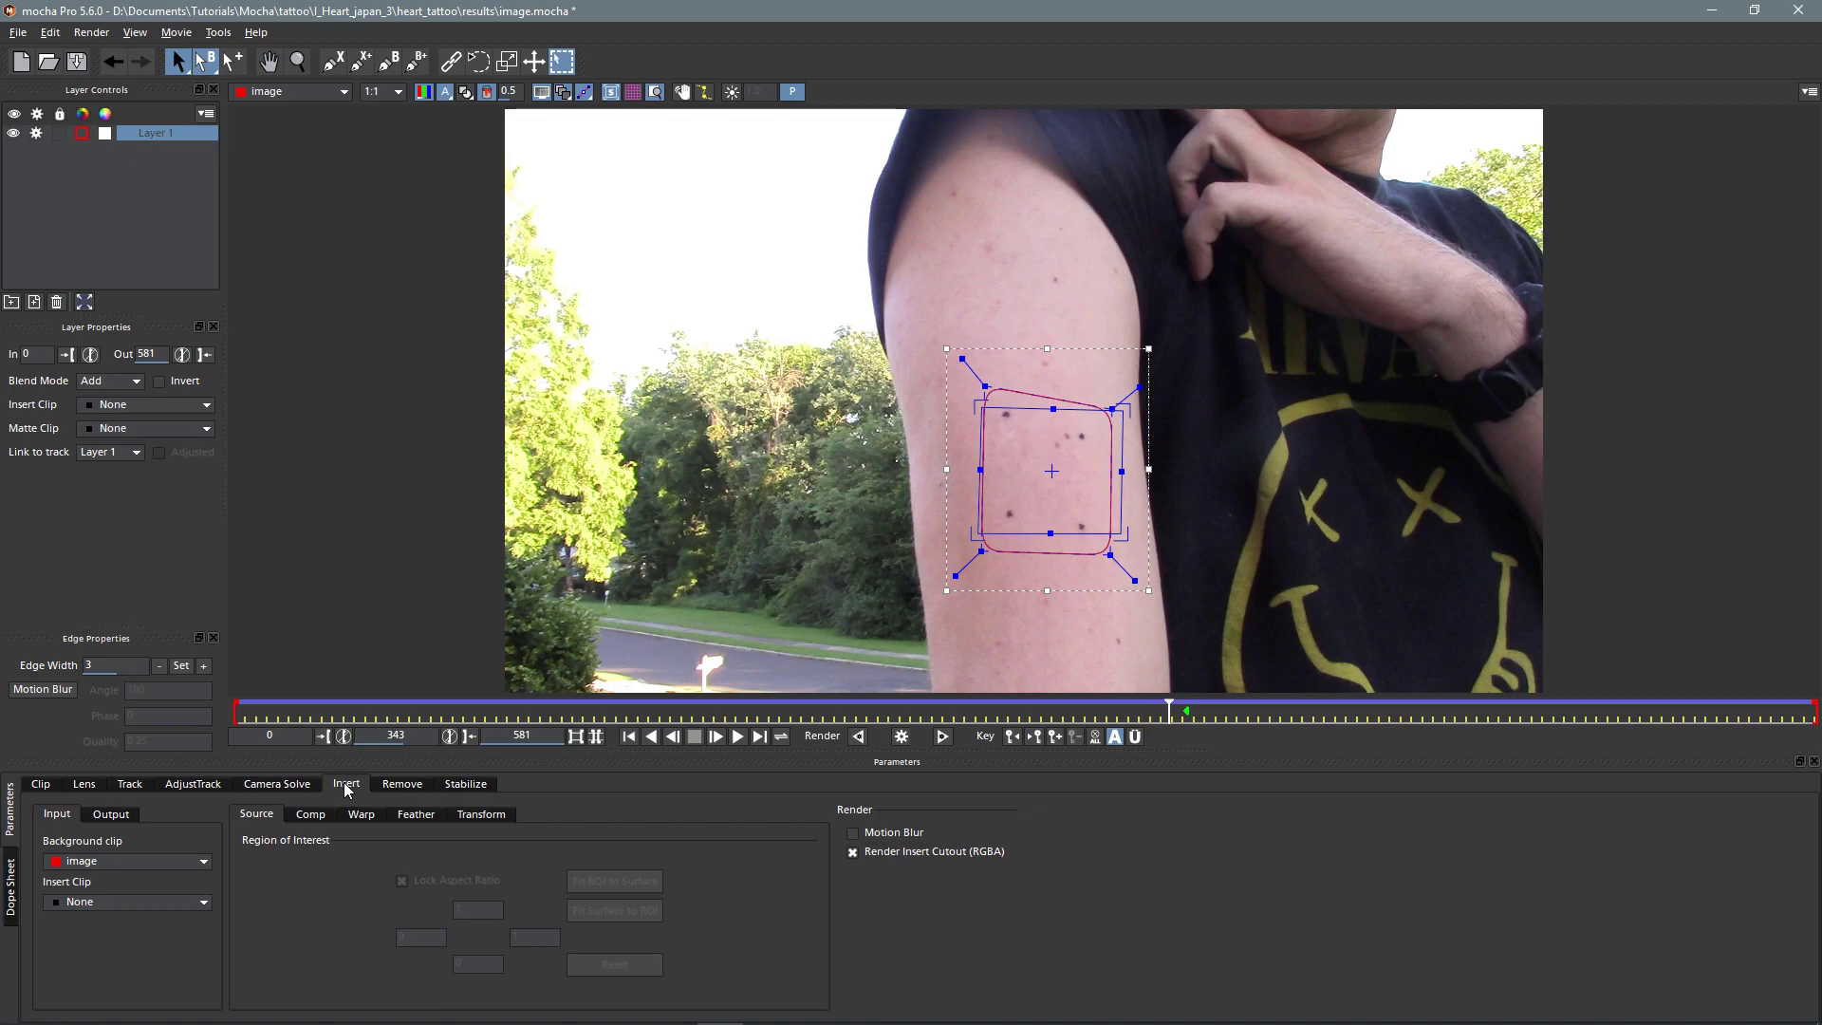
click(110, 903)
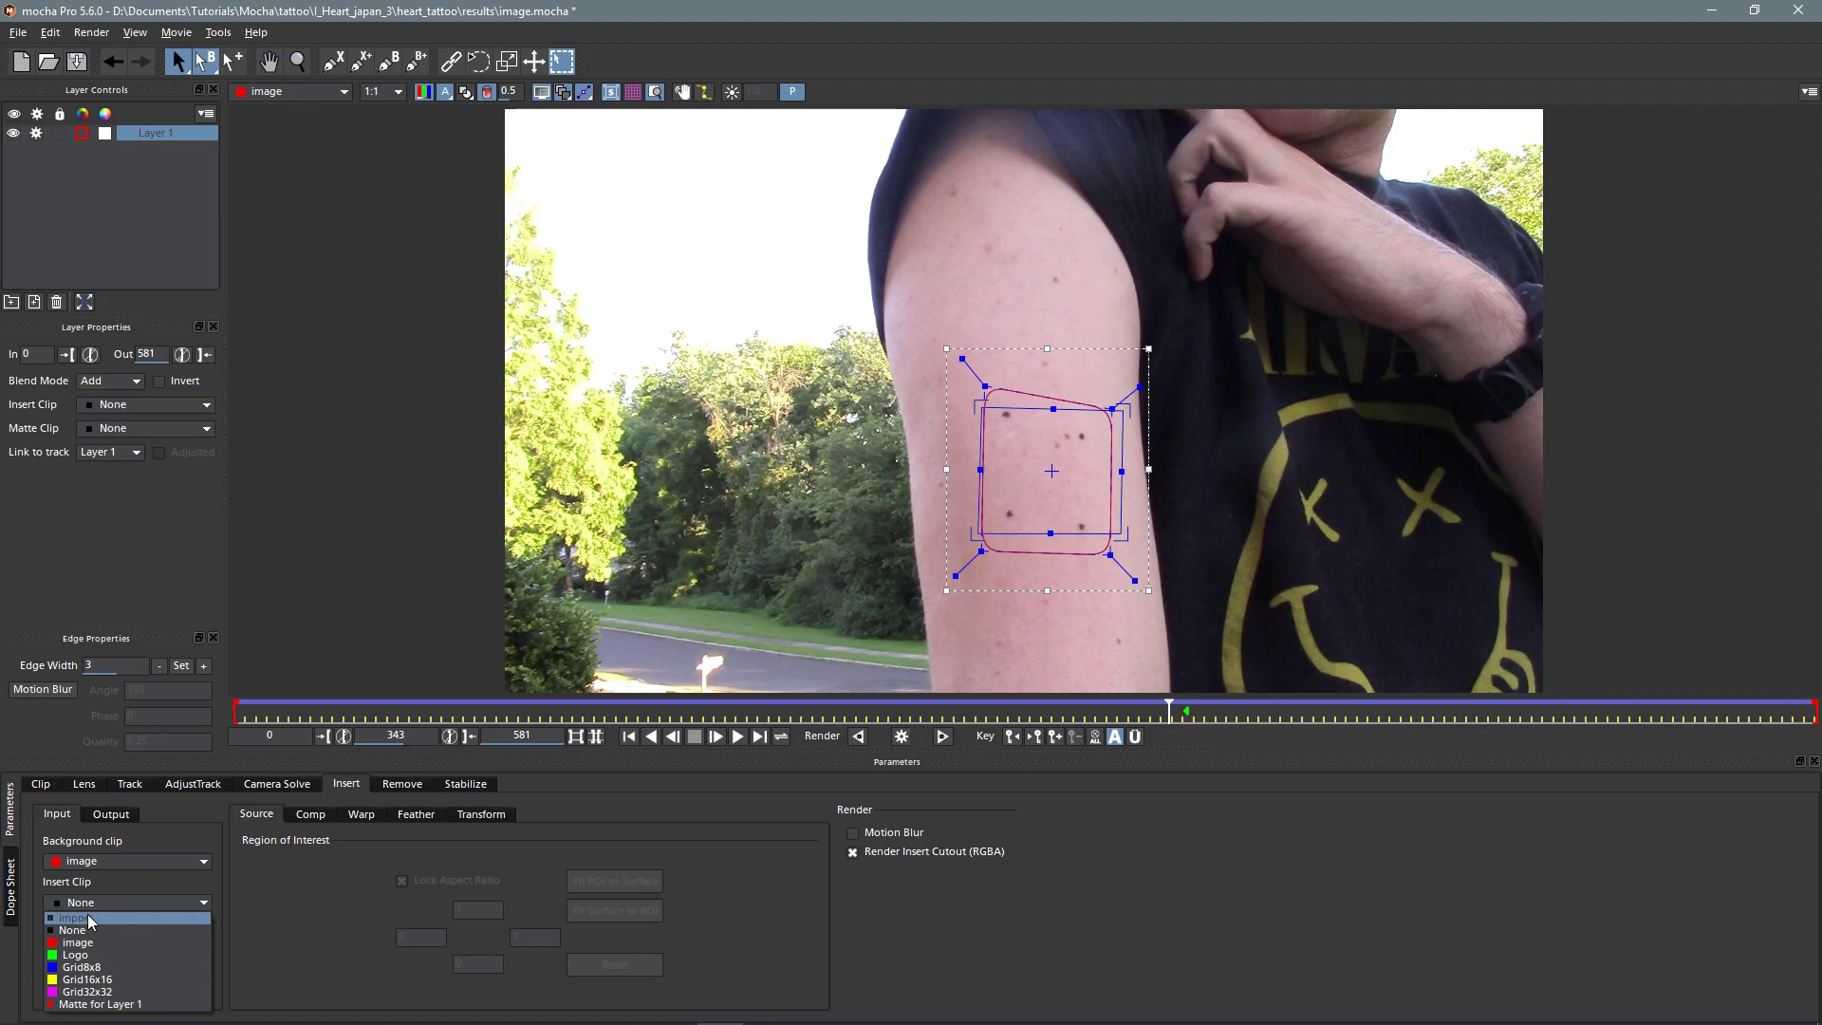
click(87, 915)
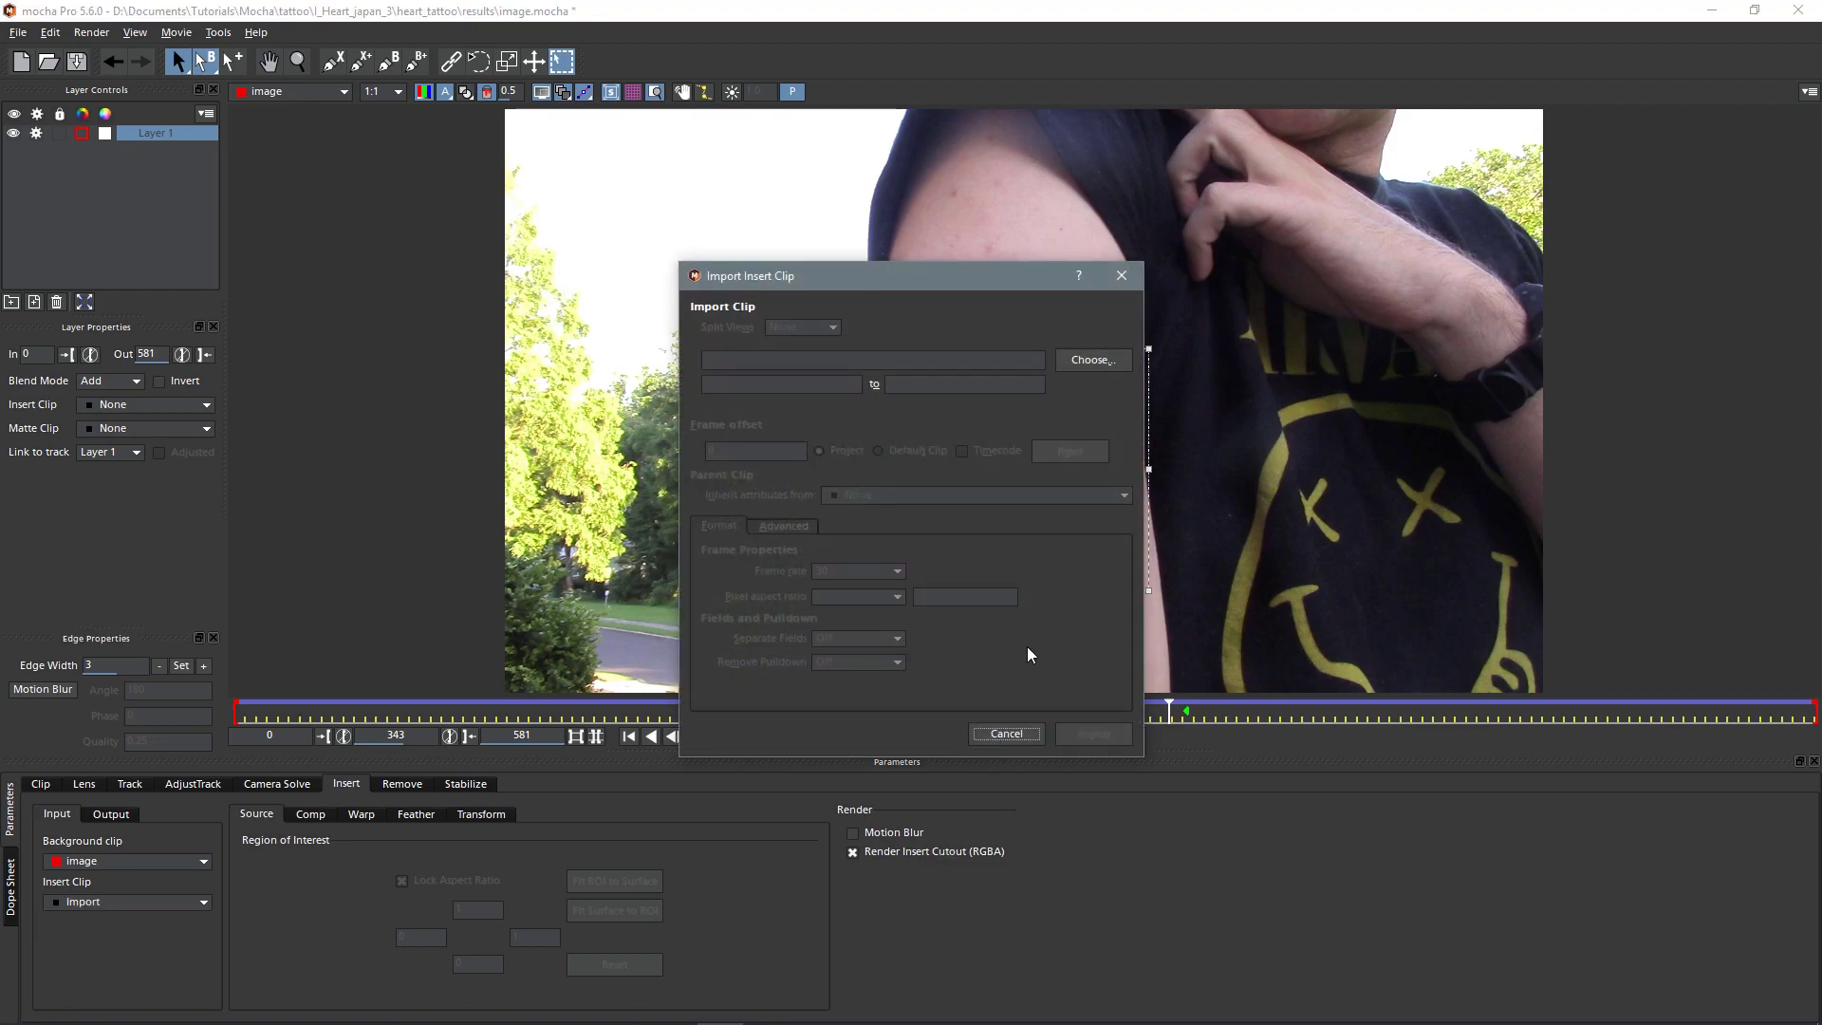
click(1094, 359)
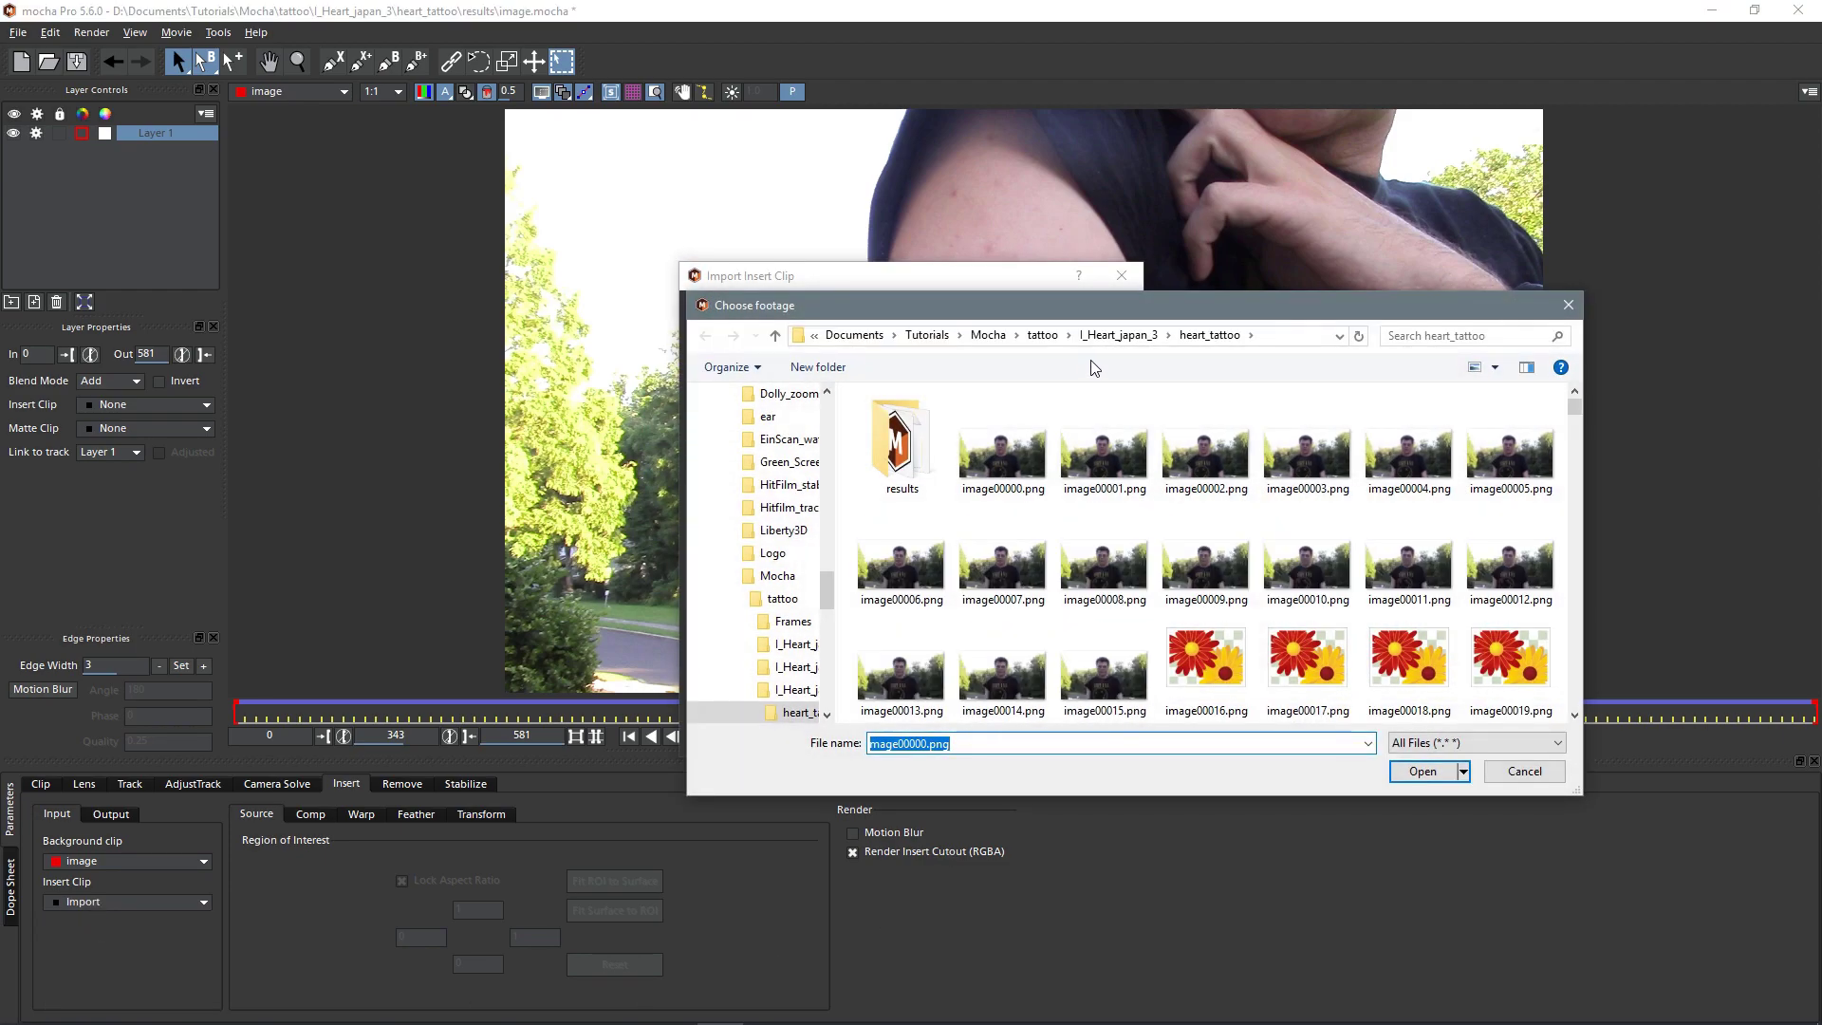
click(1041, 336)
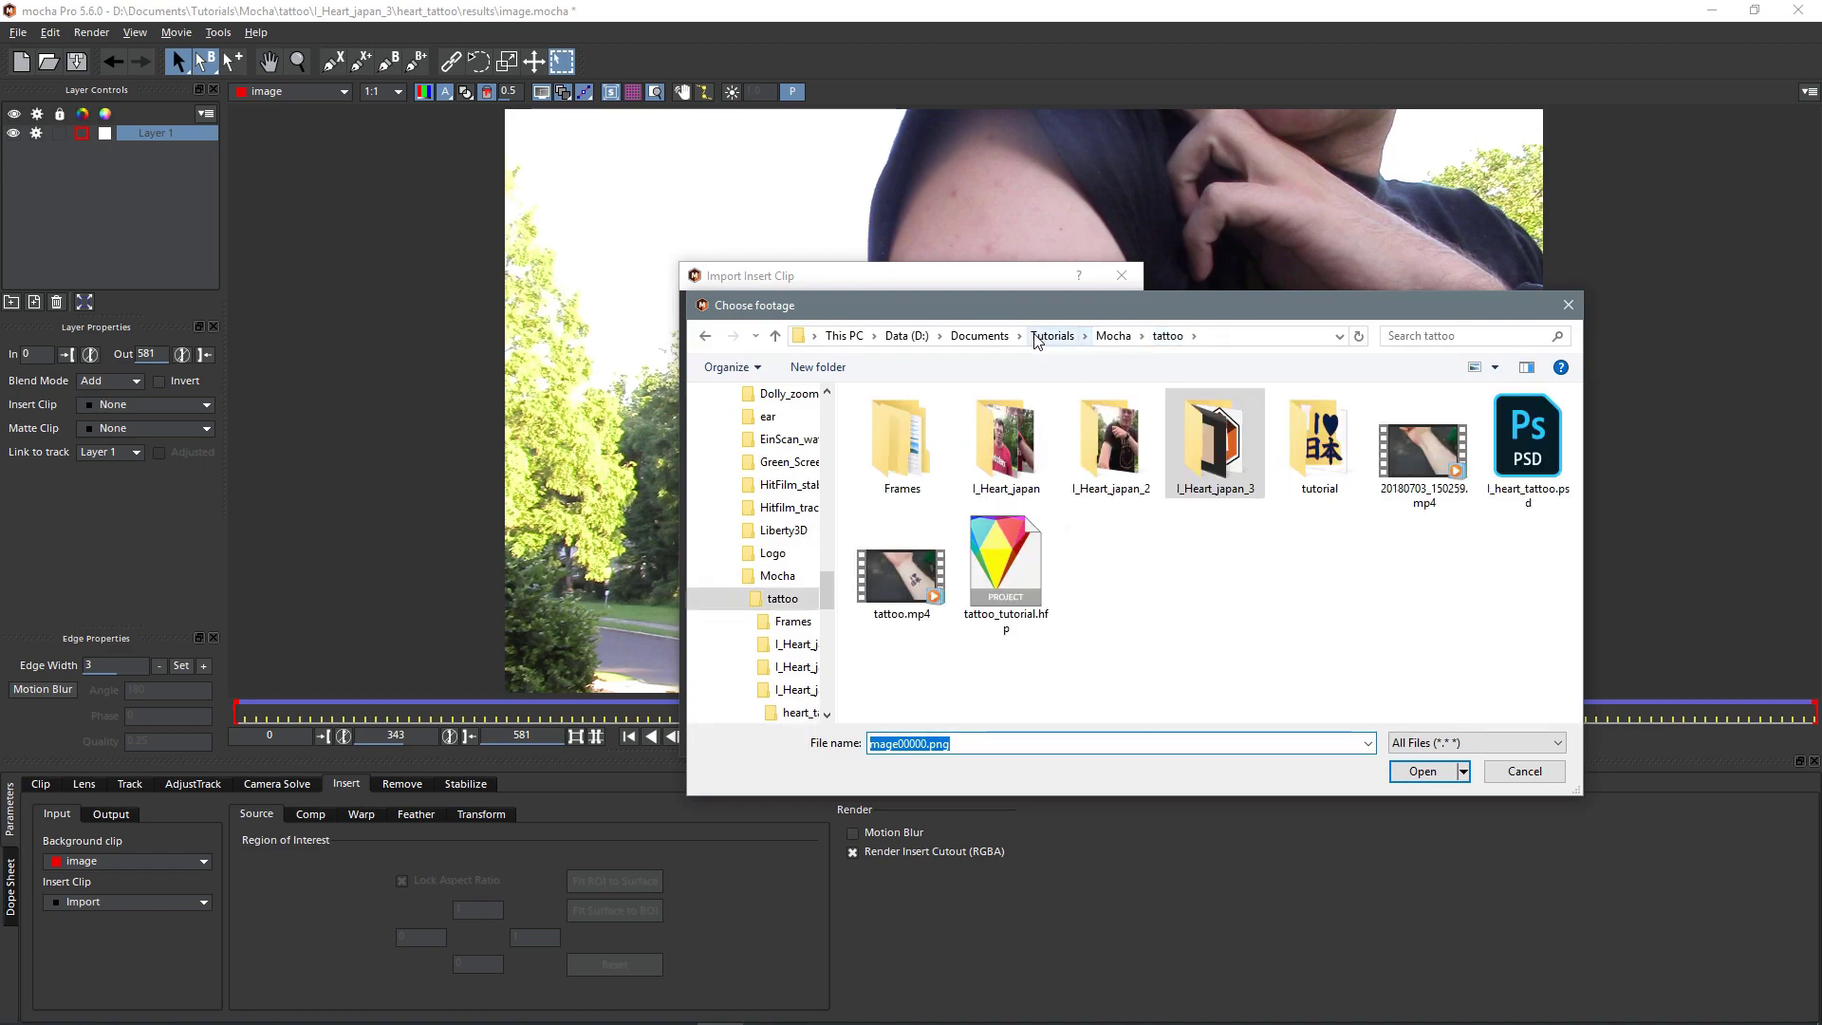
double_click(1347, 452)
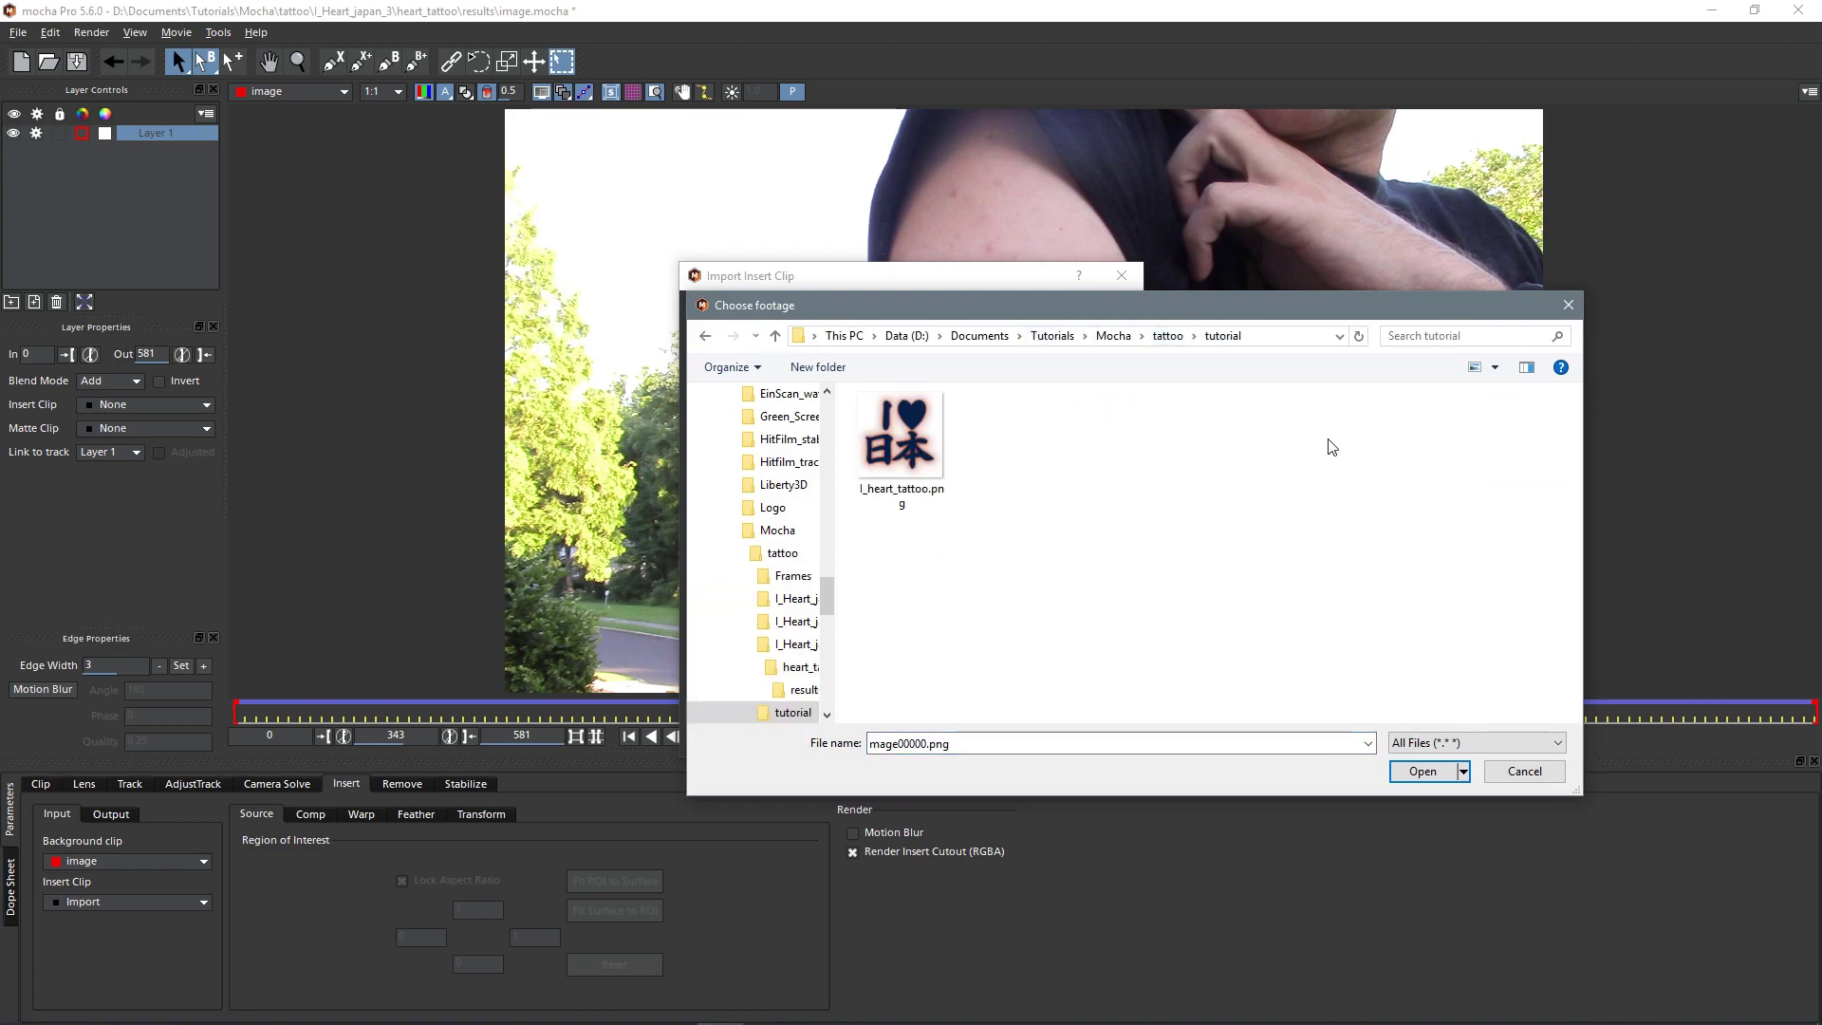
click(903, 442)
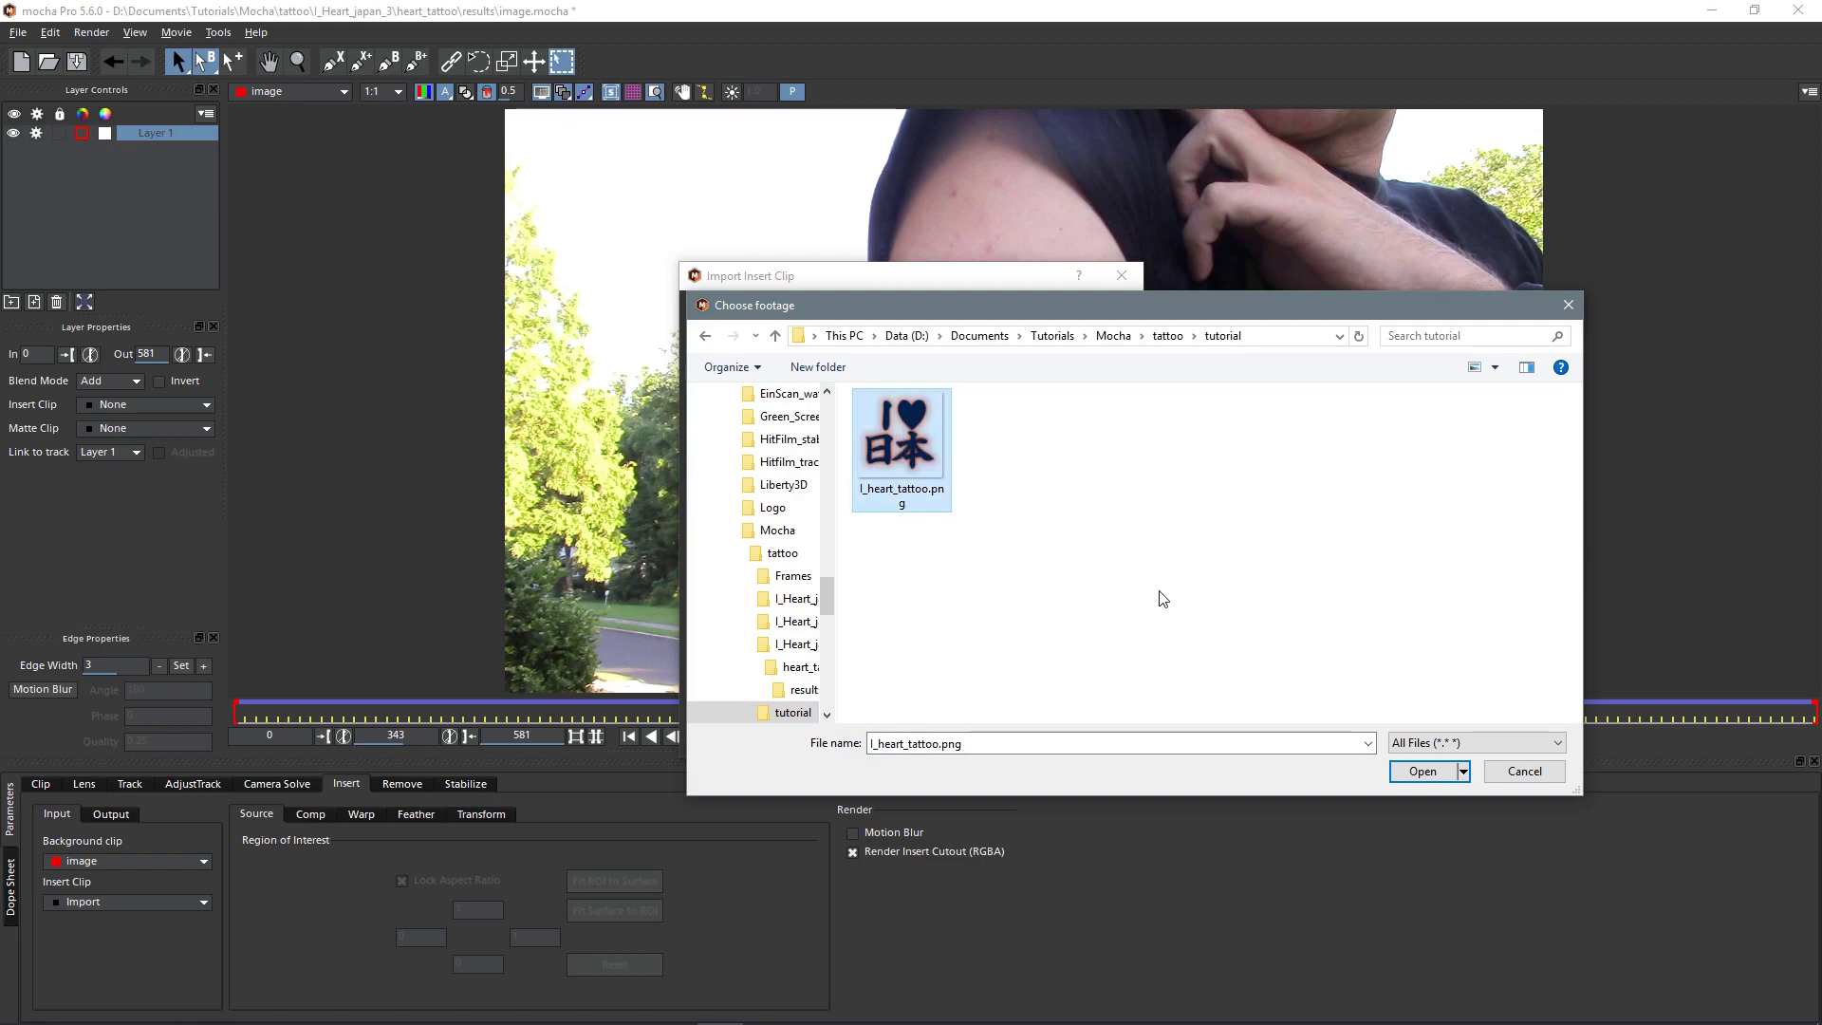
click(1423, 773)
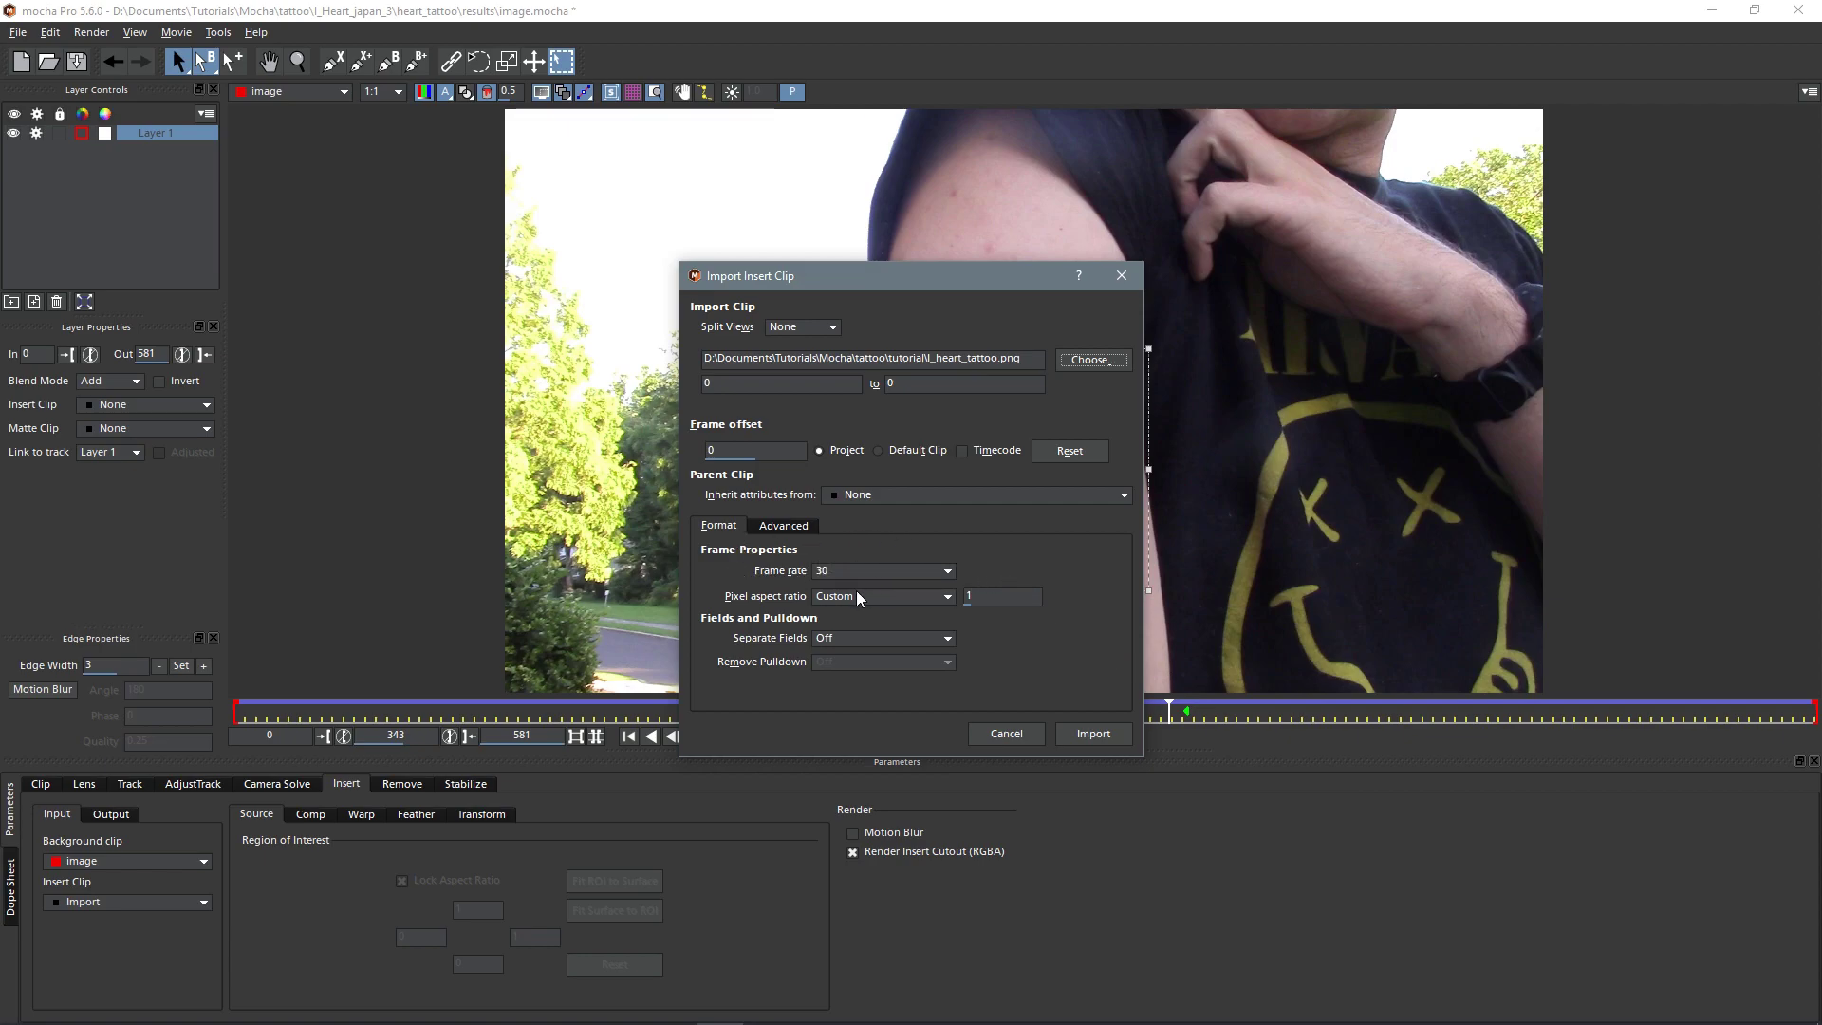
click(1100, 734)
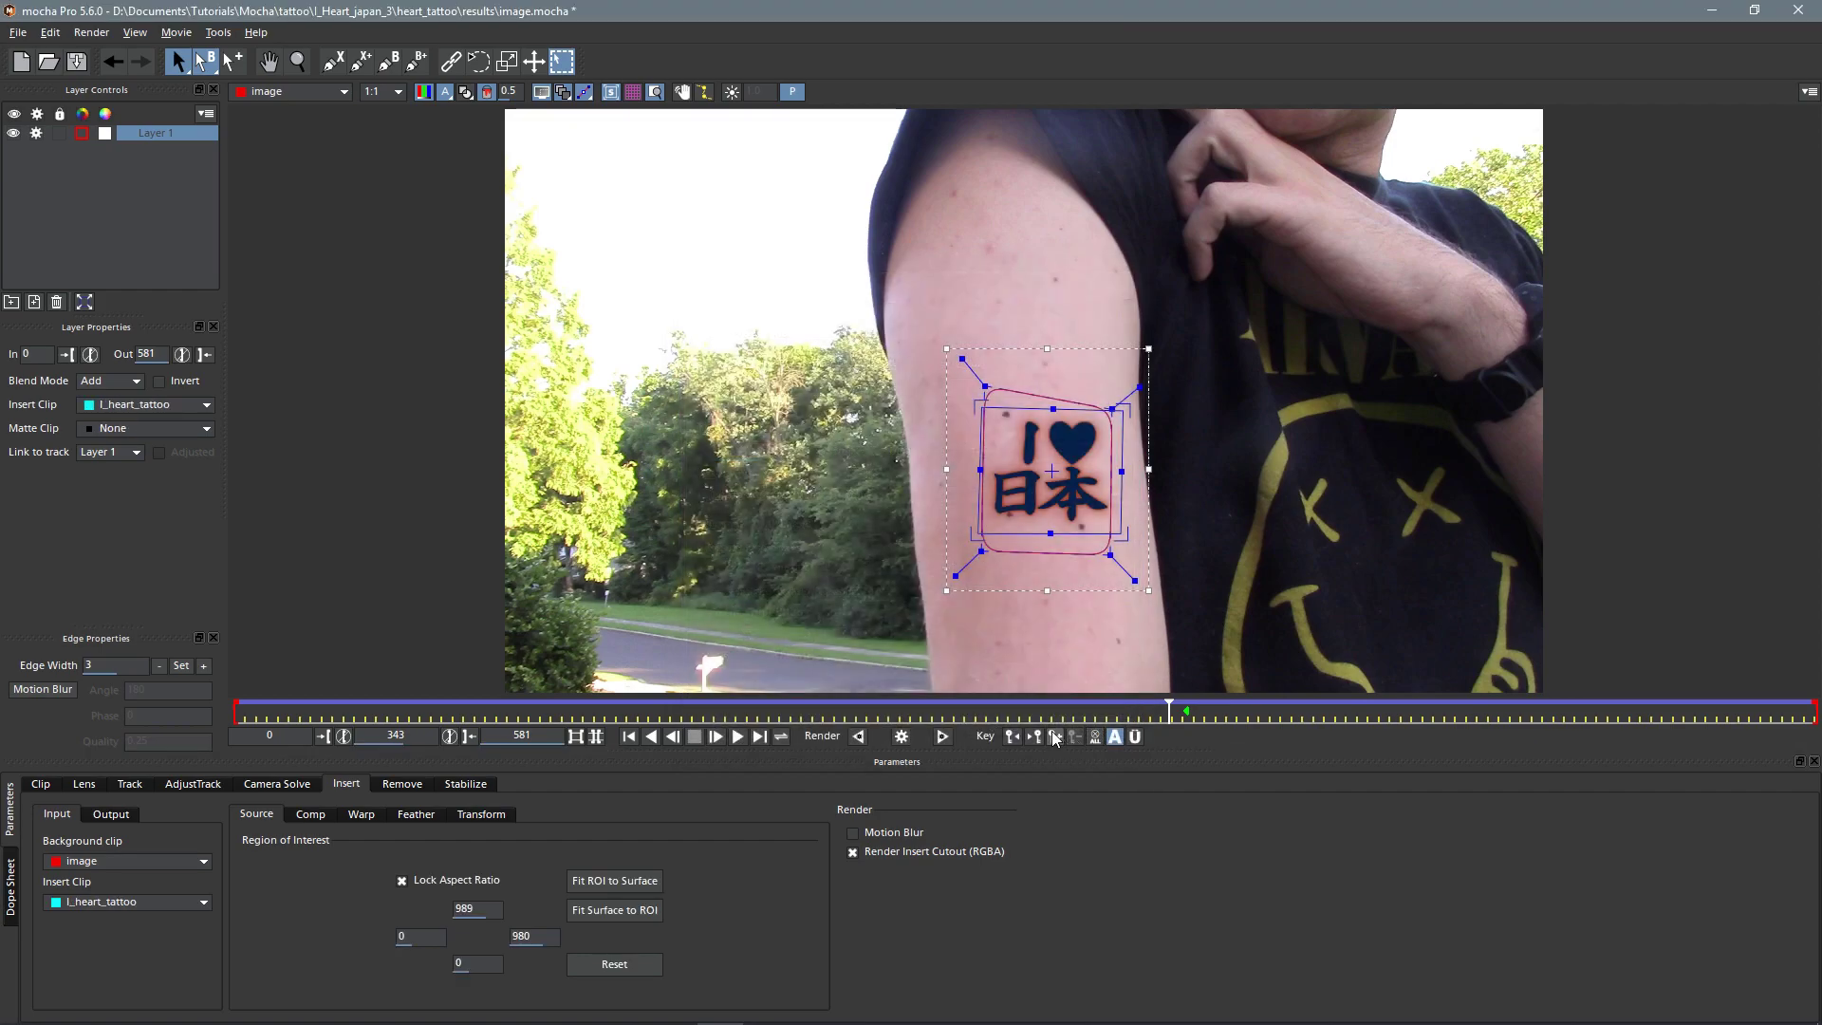
Step: Go to the keyframe at frame 350 and show the insert's warp mesh at Level 1
key(z)
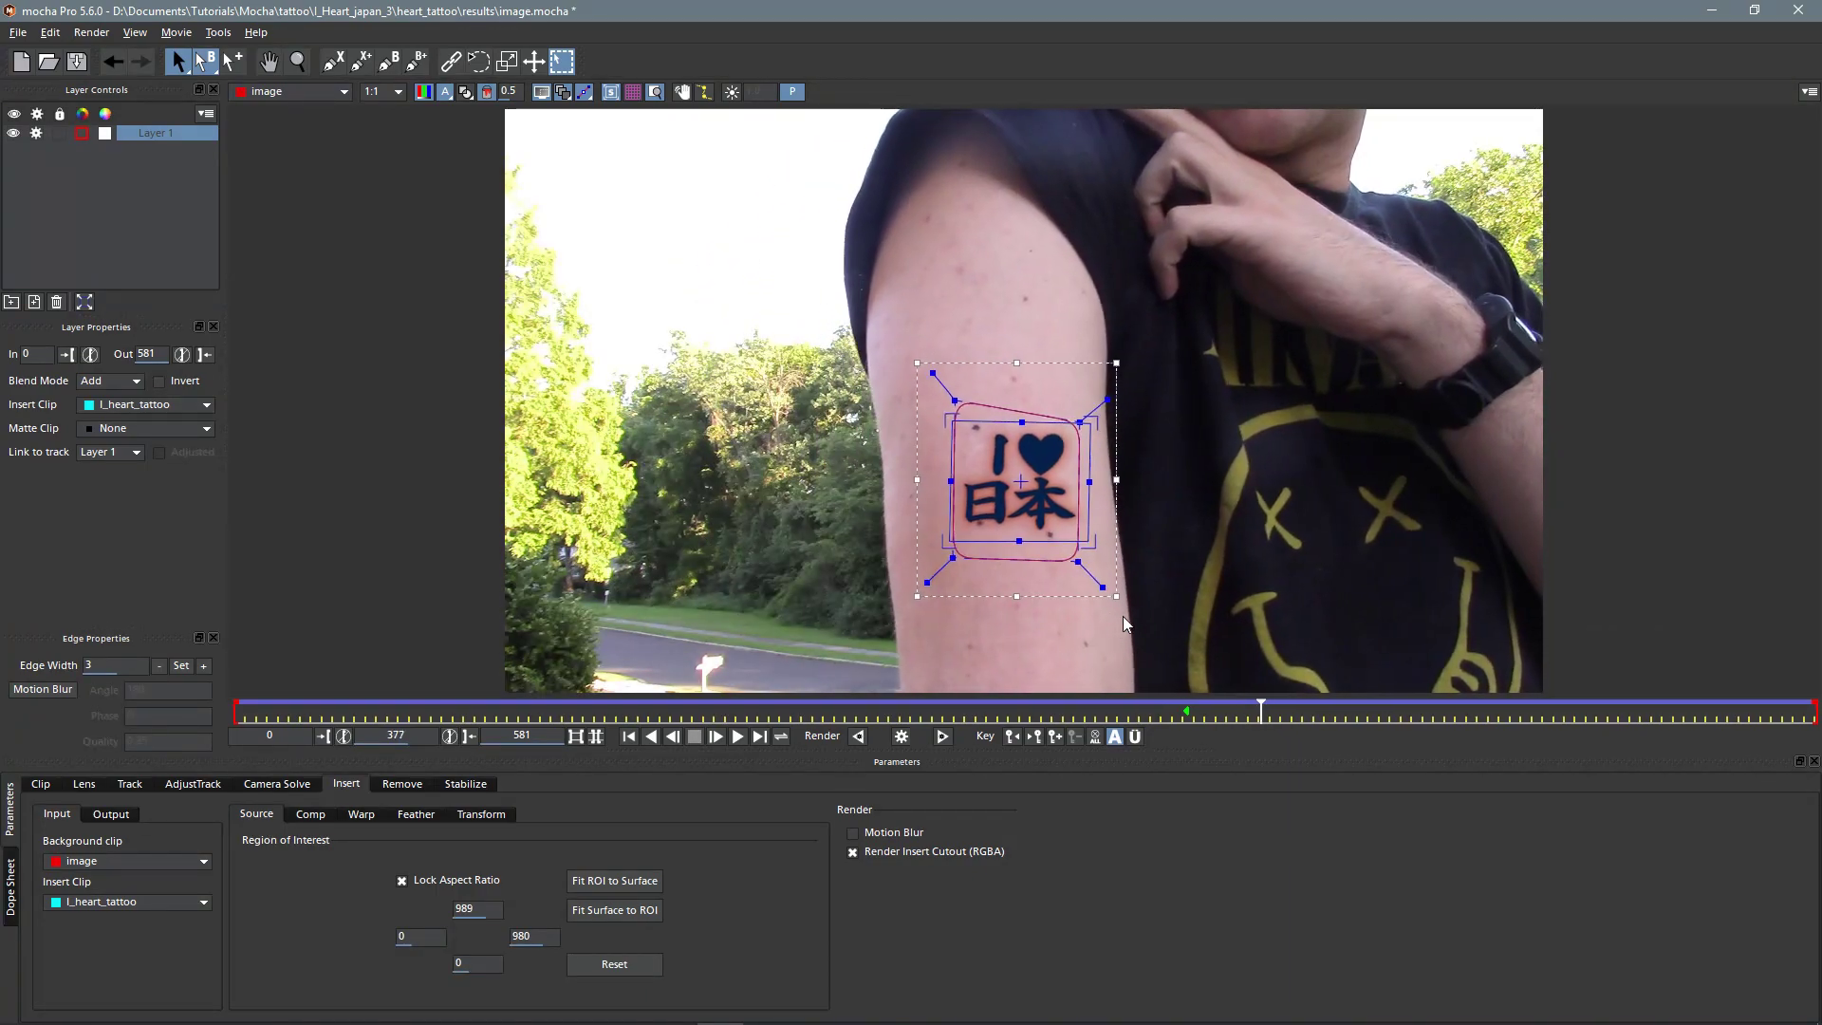
click(1012, 737)
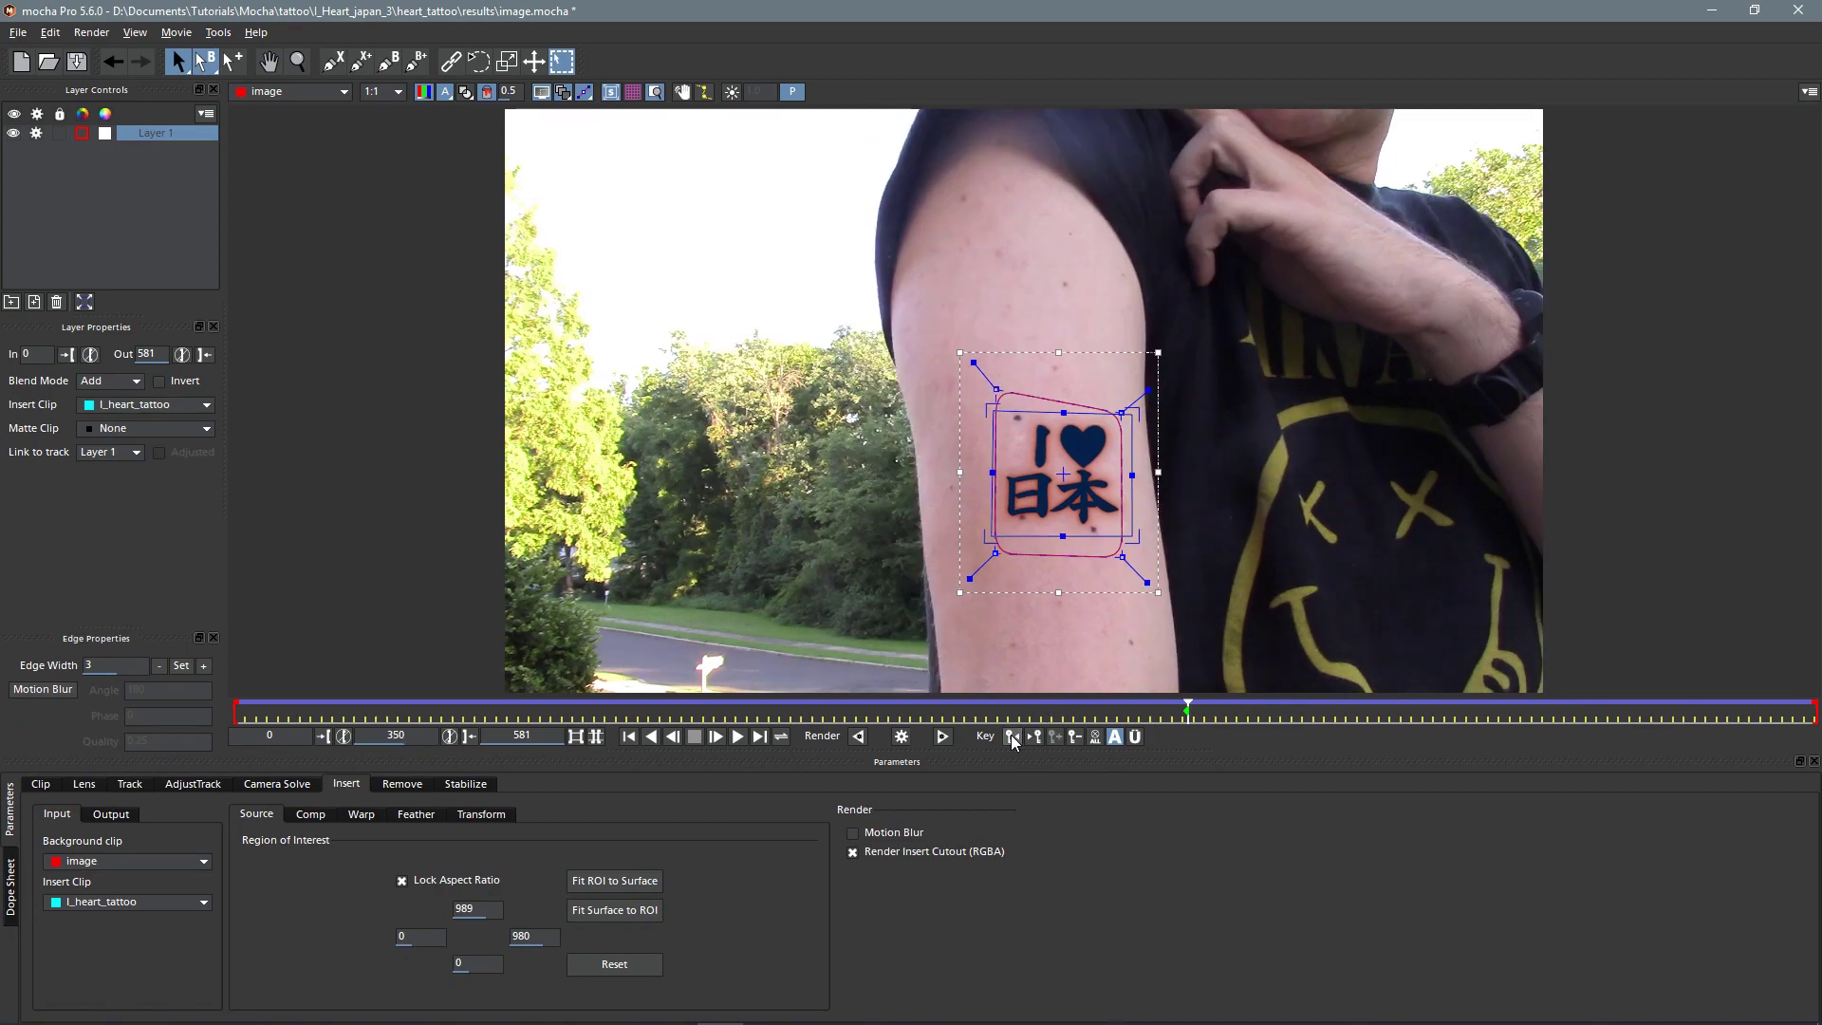
click(361, 816)
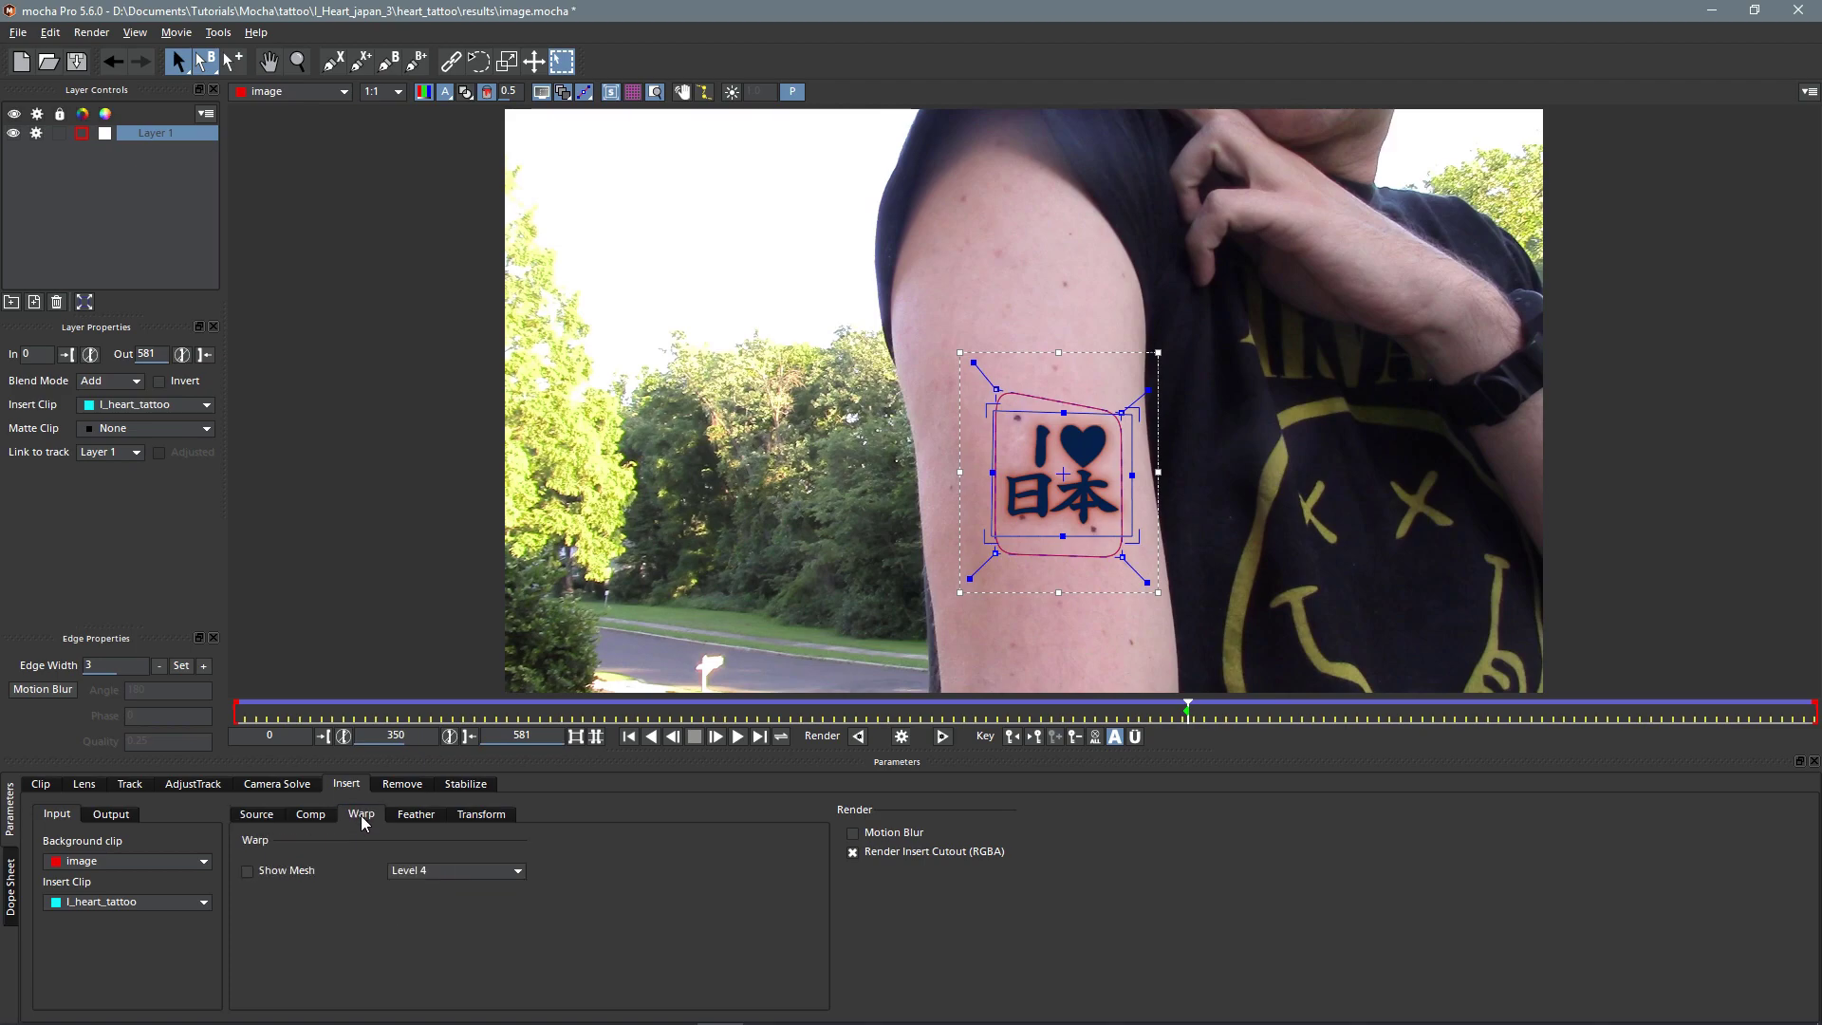
click(247, 871)
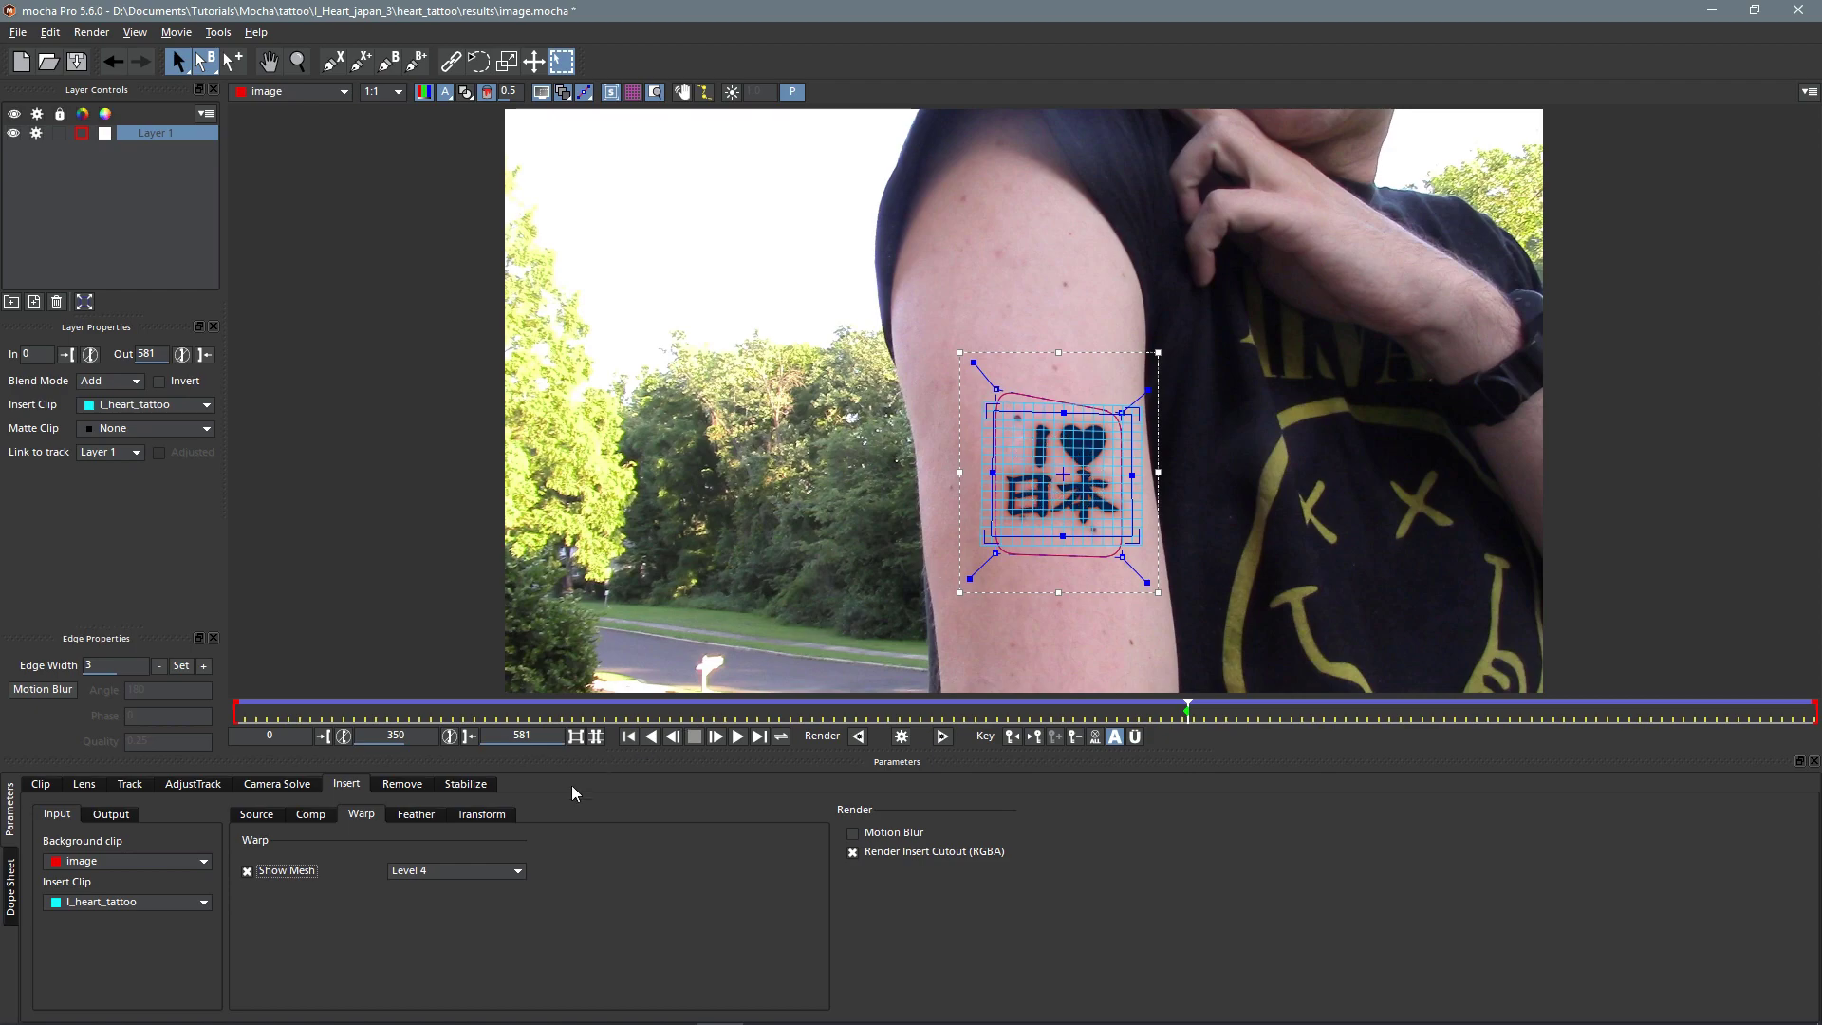
click(517, 873)
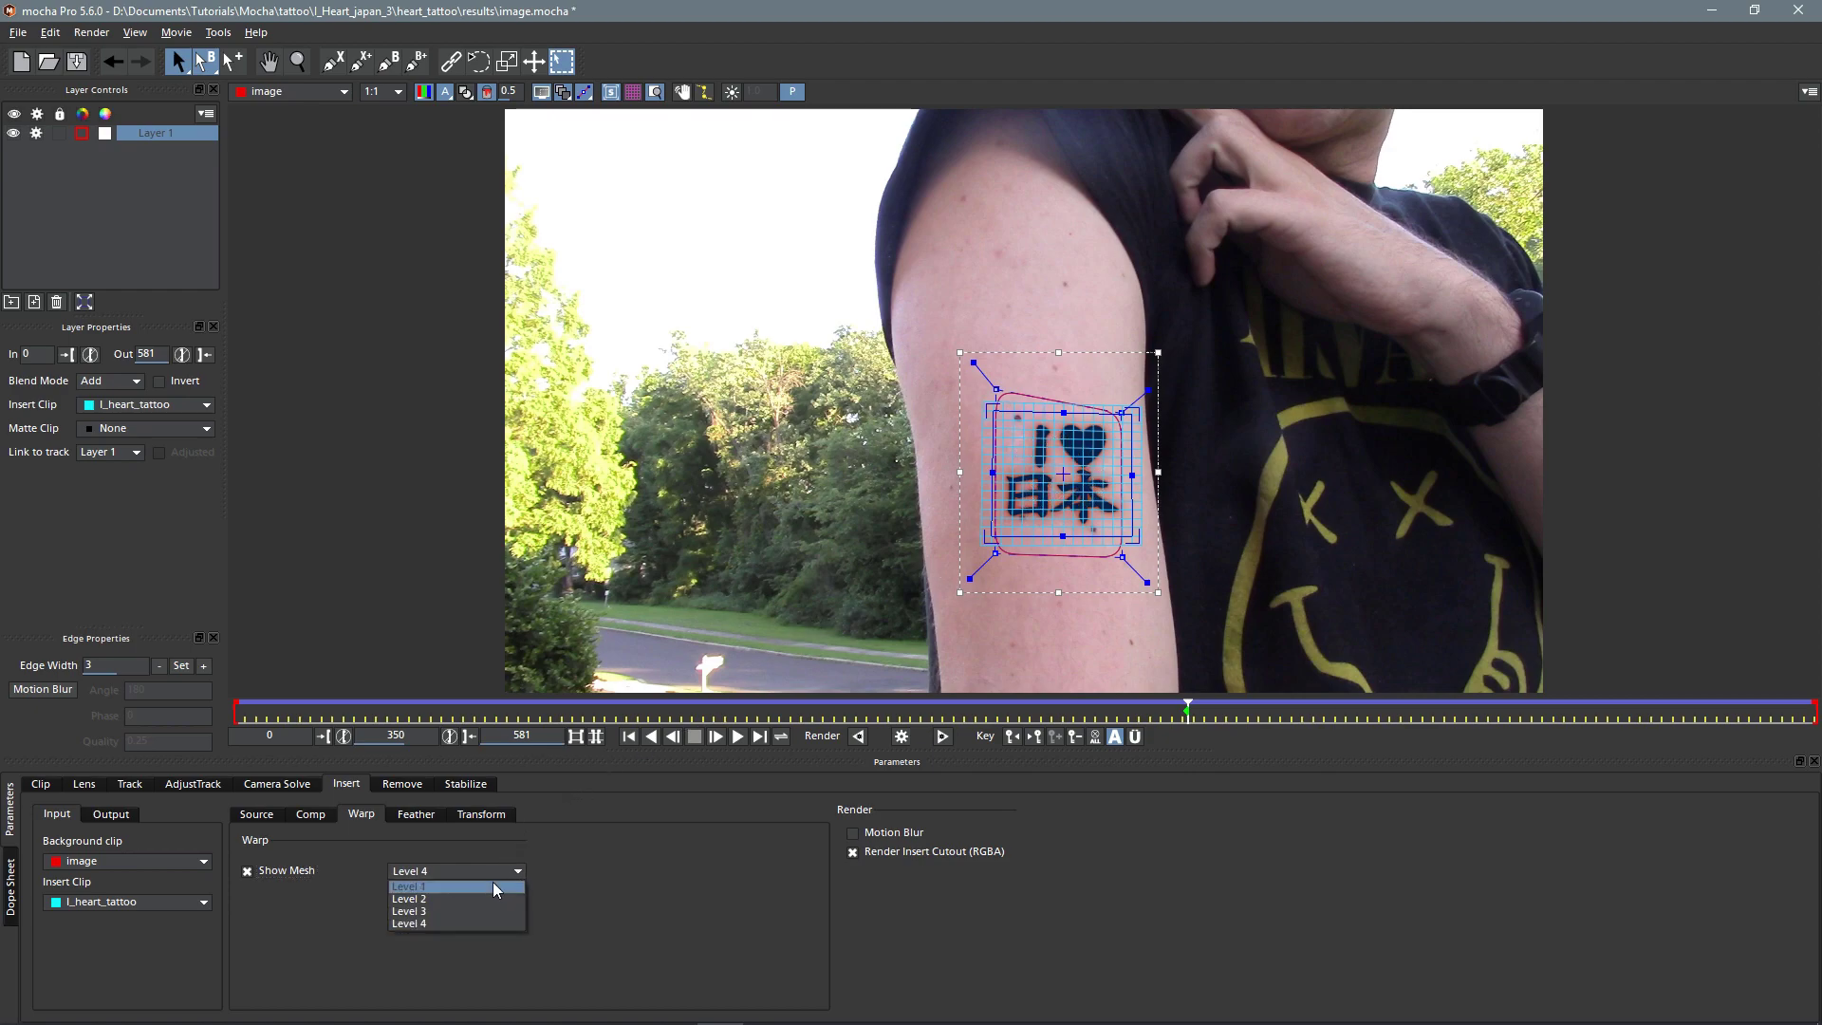
click(492, 882)
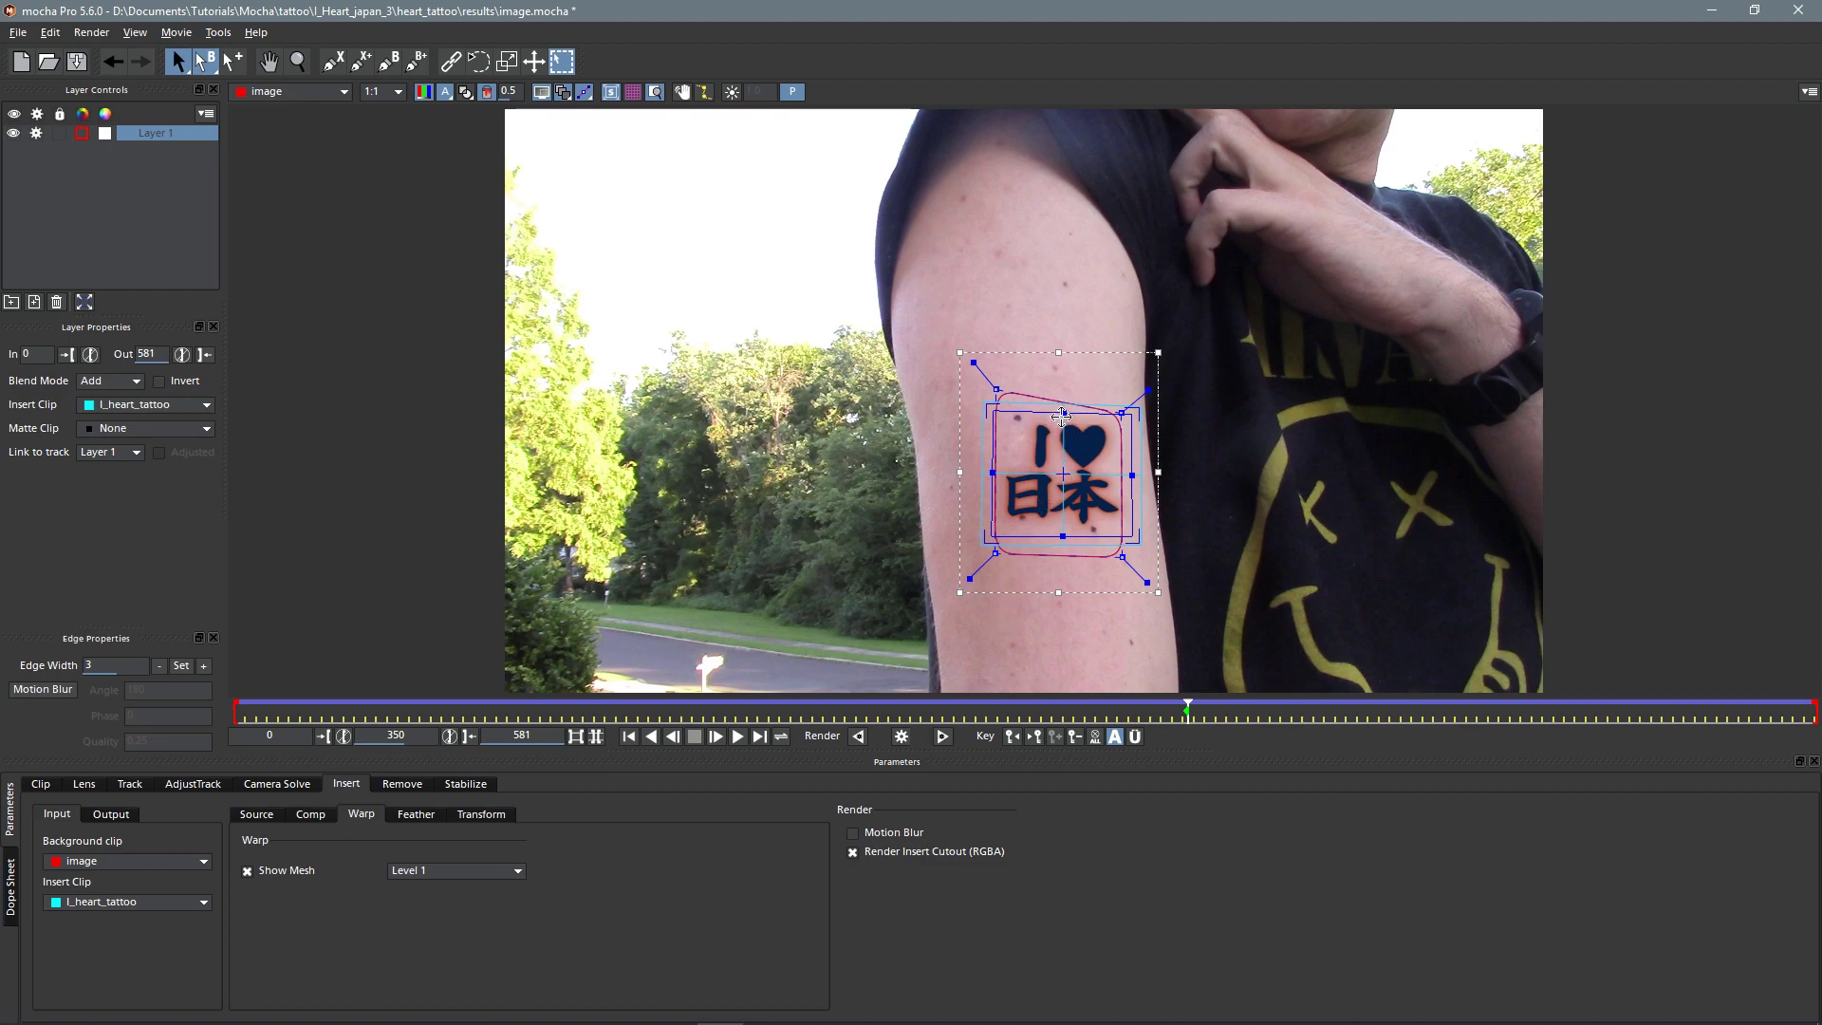
Step: Bend the upper and lower edges of the tattoo's warp mesh to follow the arm's curvature, and play the footage to check it
drag(1062, 413, 1061, 460)
drag(1059, 526, 1062, 528)
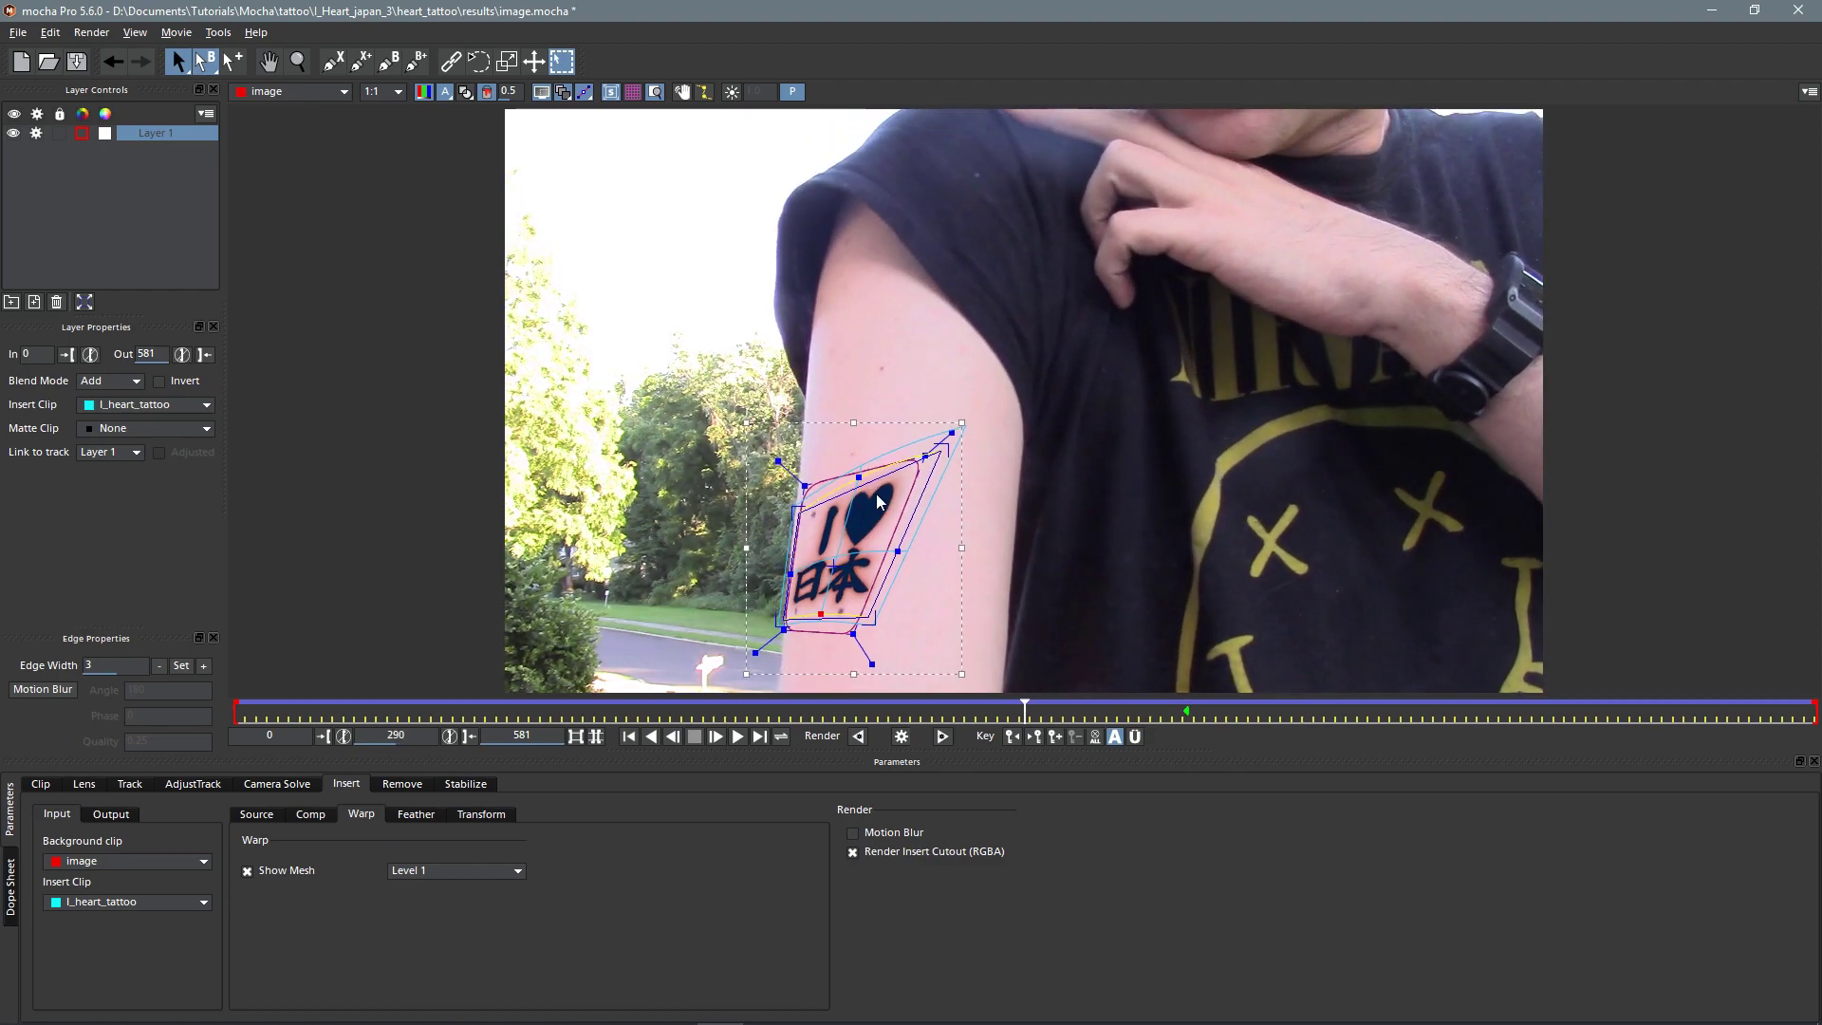
key(k)
key(l)
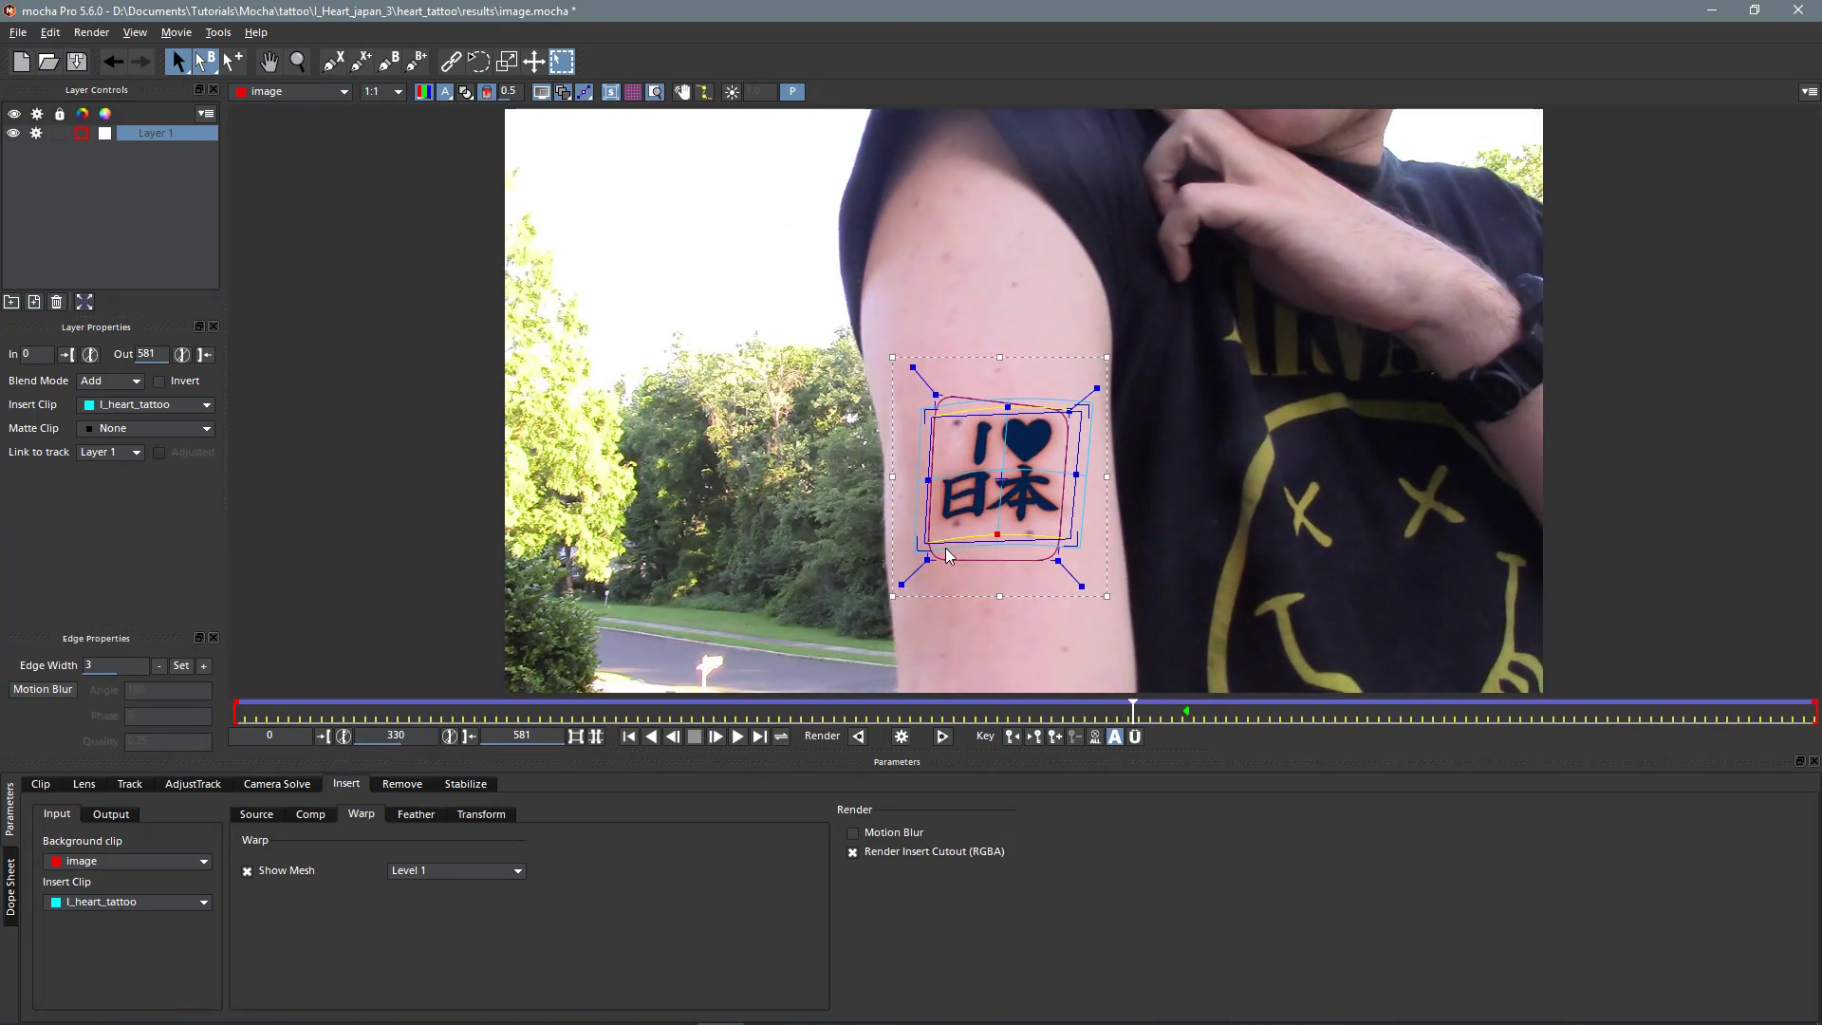
Step: Hide the warp mesh and planar surface, and open AdjustTrack with the layer splines and insert preview hidden
click(248, 871)
click(610, 93)
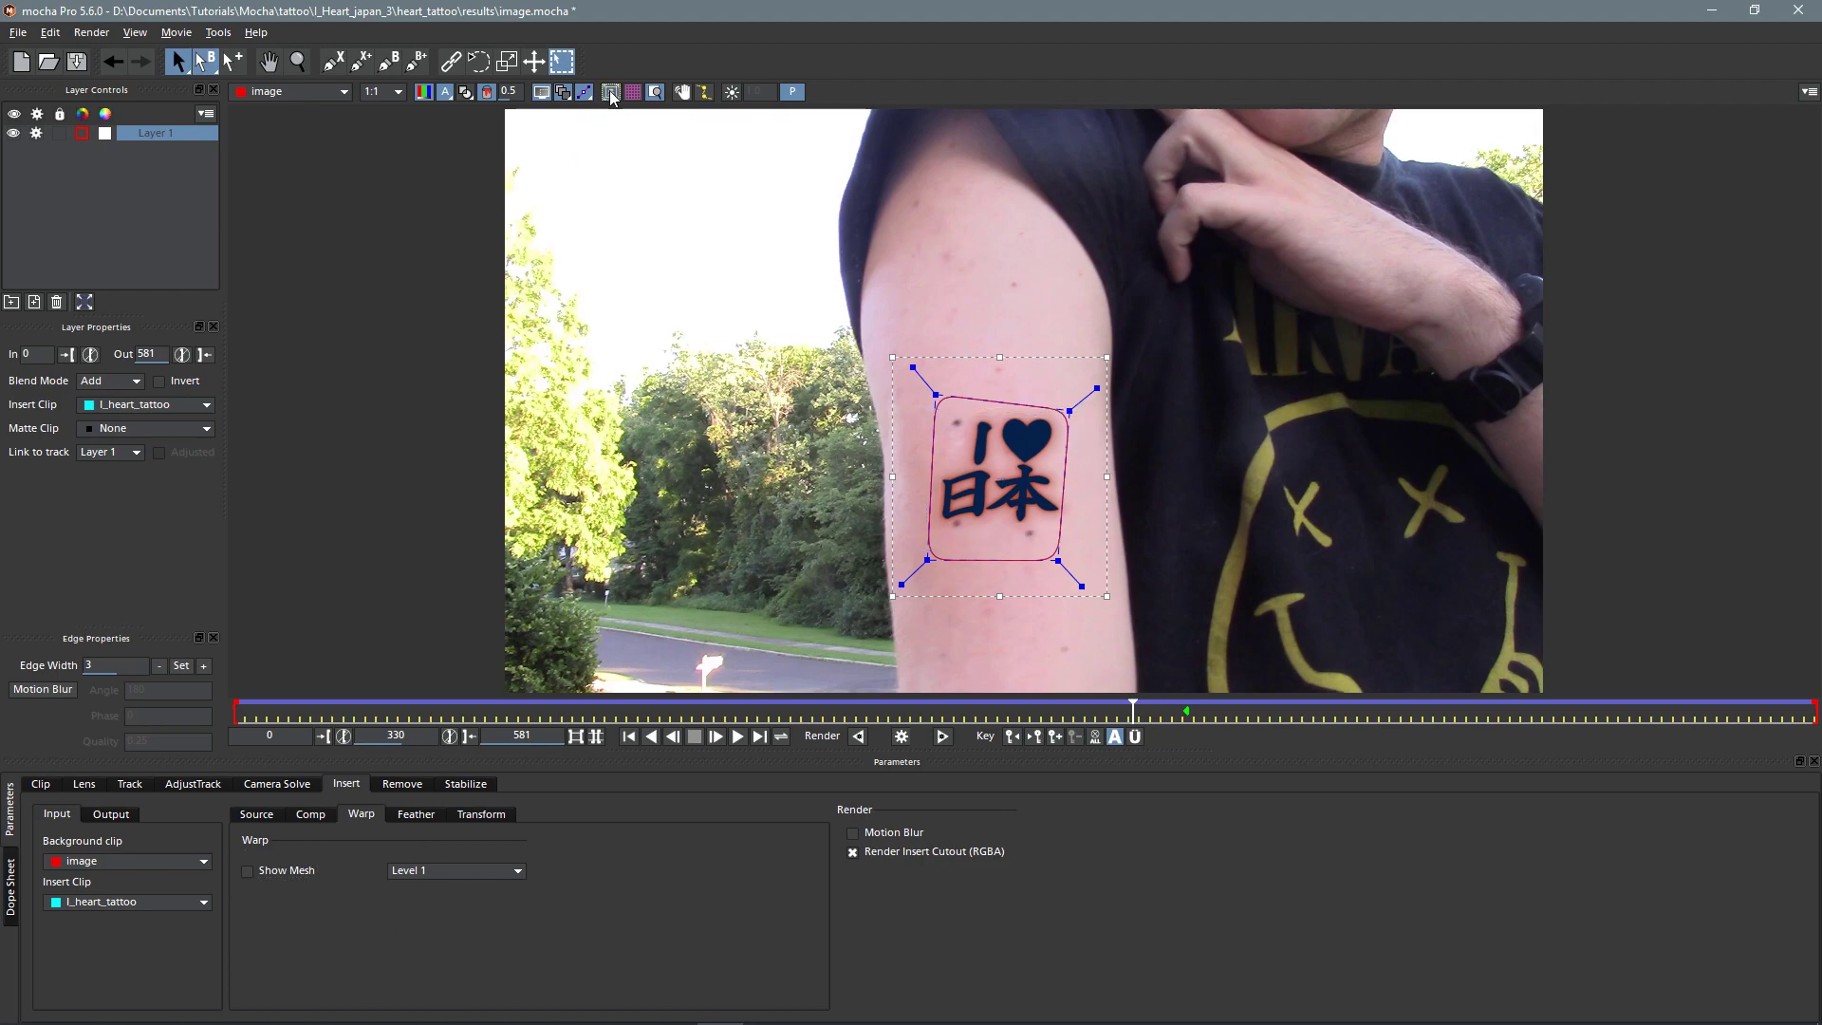
click(189, 785)
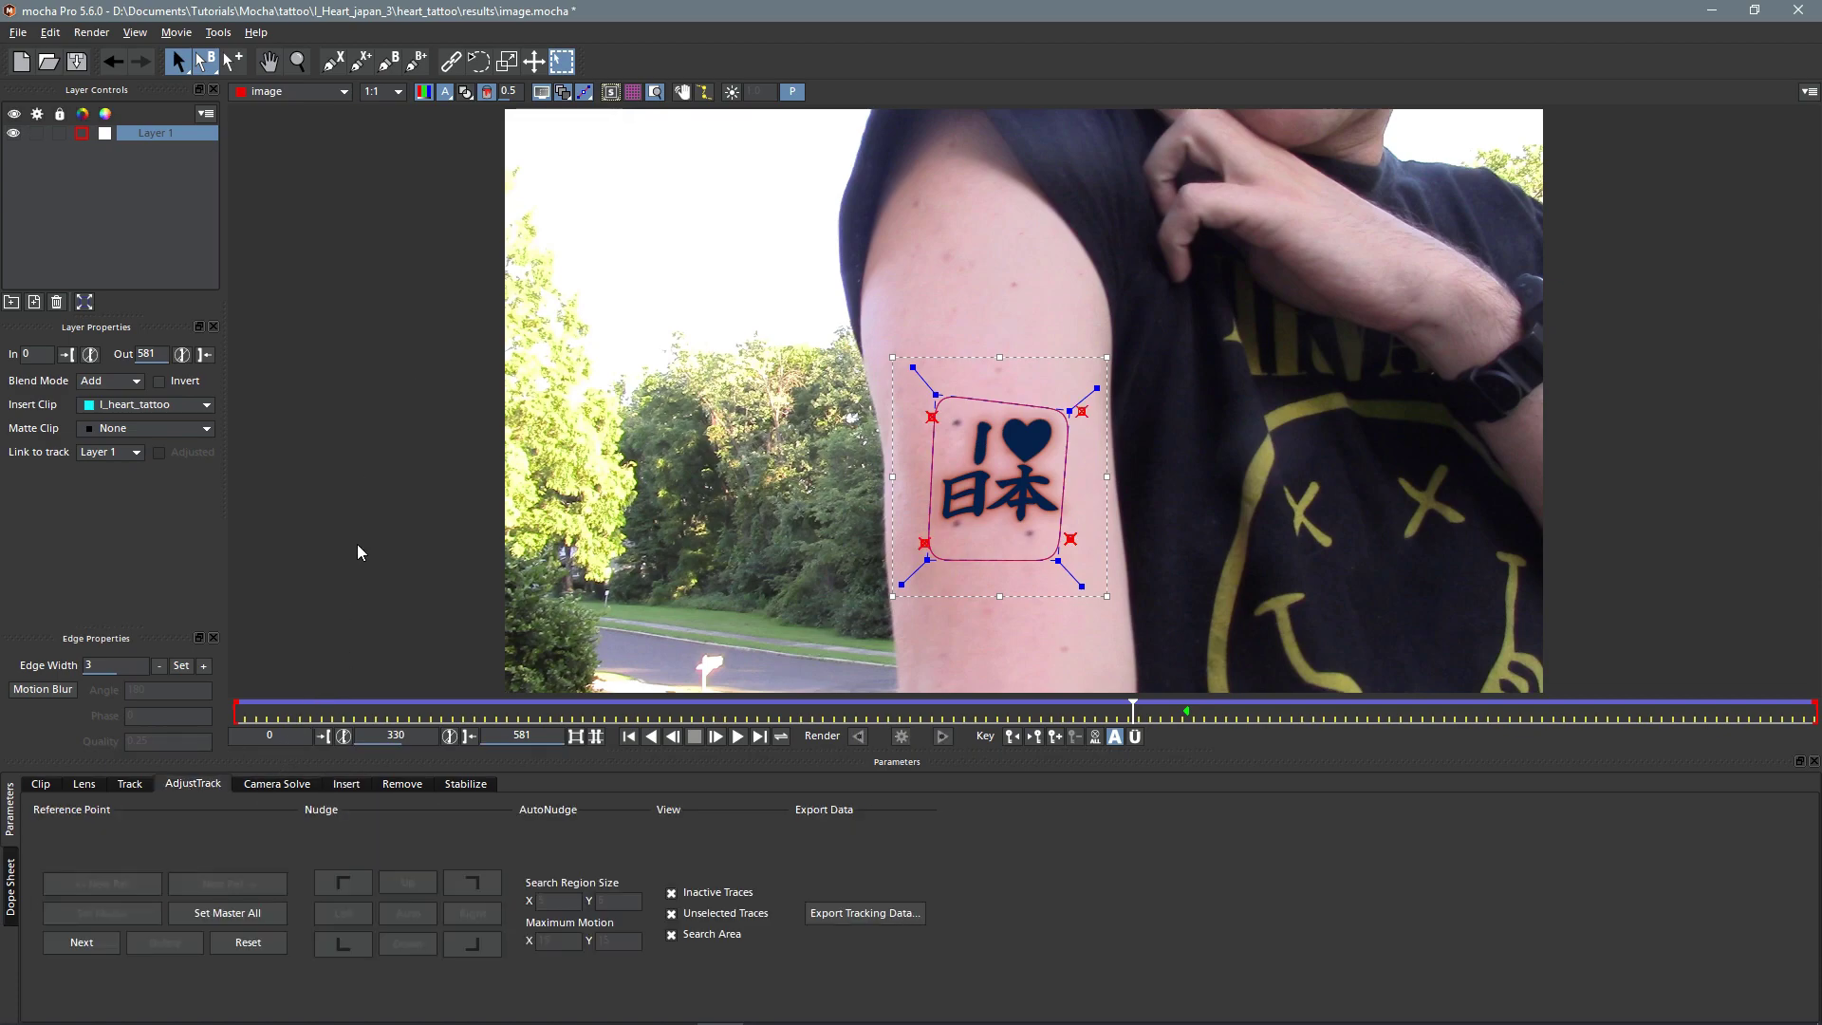
click(587, 95)
click(562, 95)
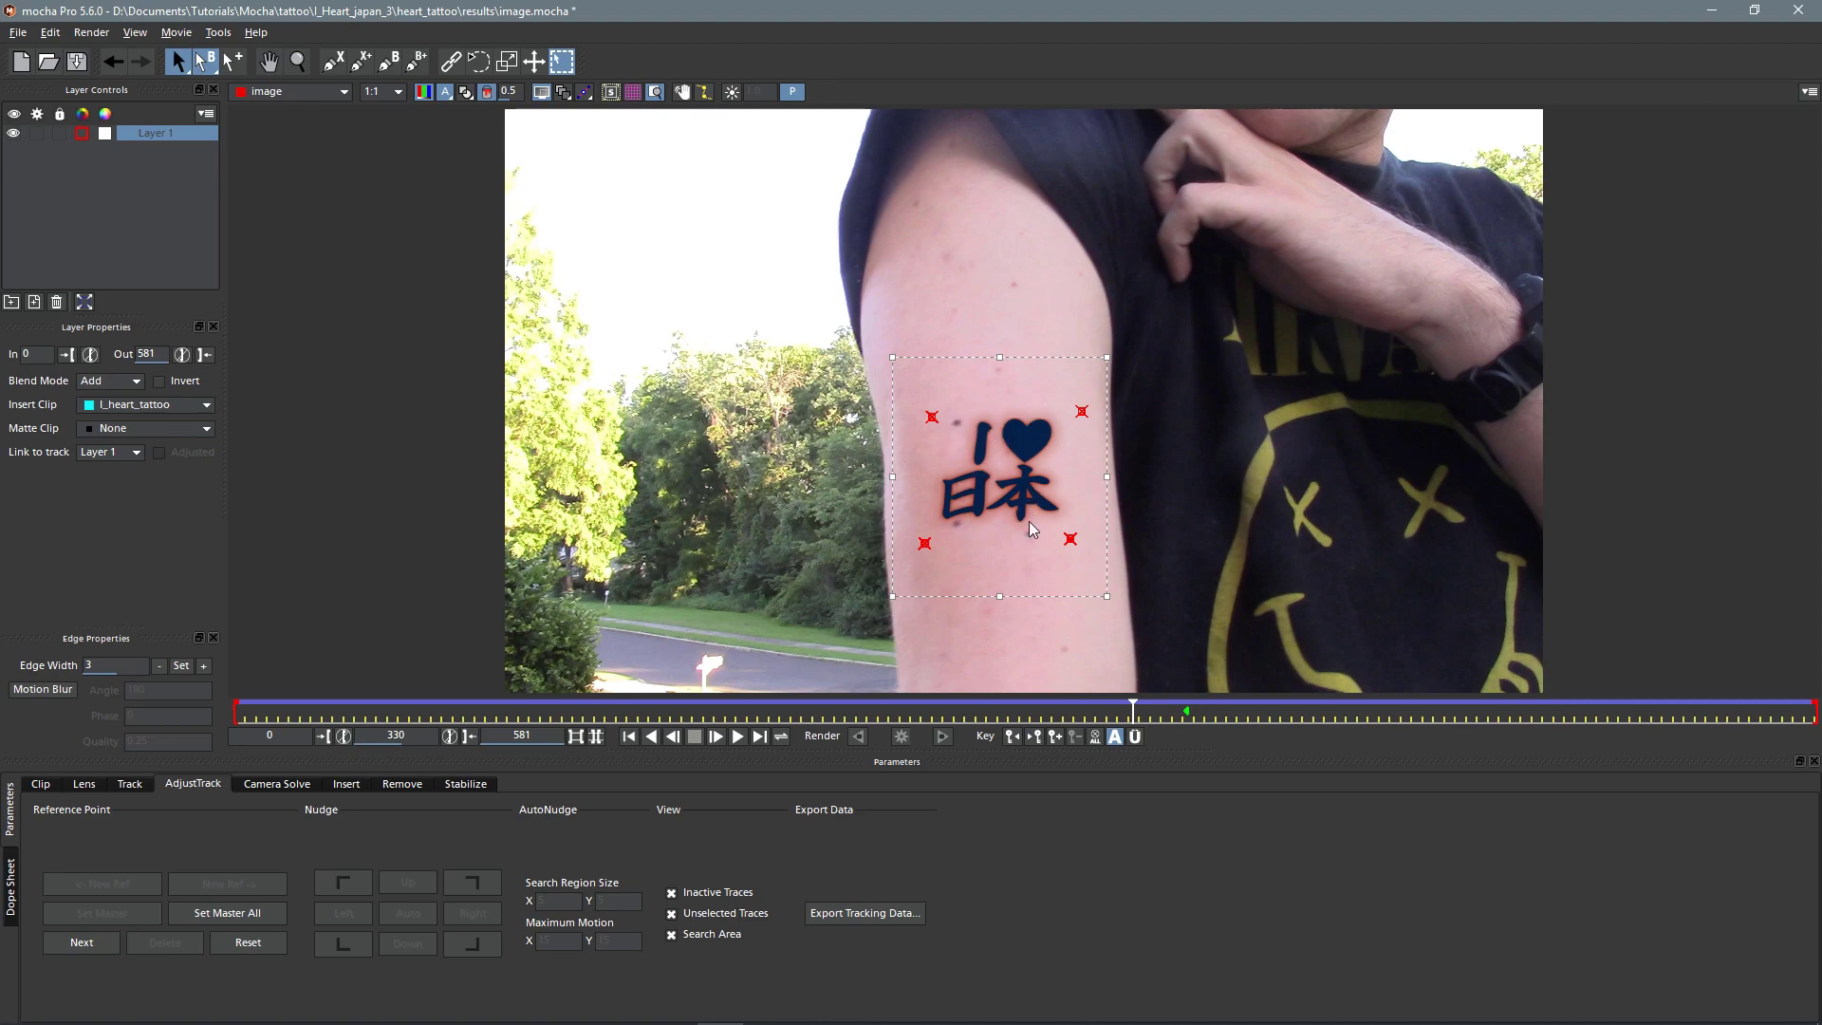
click(794, 92)
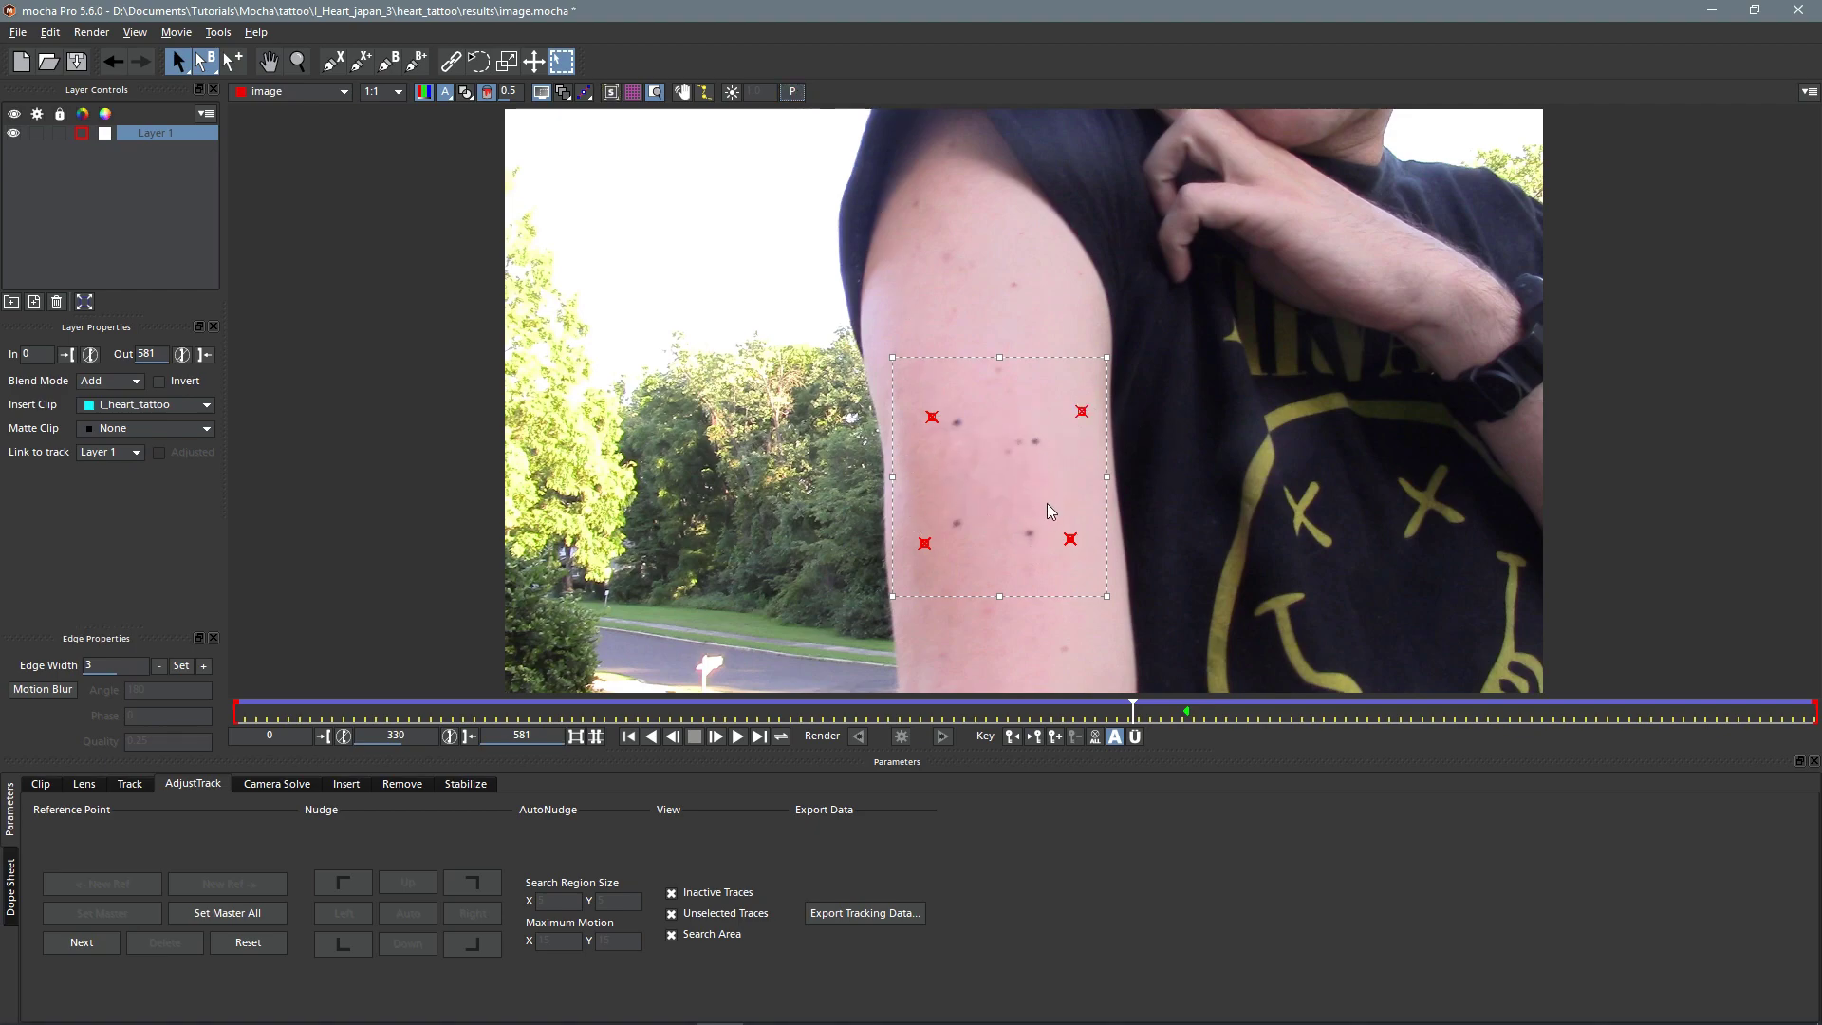
Step: Go to the keyframe at frame 350 and step frame by frame backward and forward to examine the arm's tracking dots
click(1037, 735)
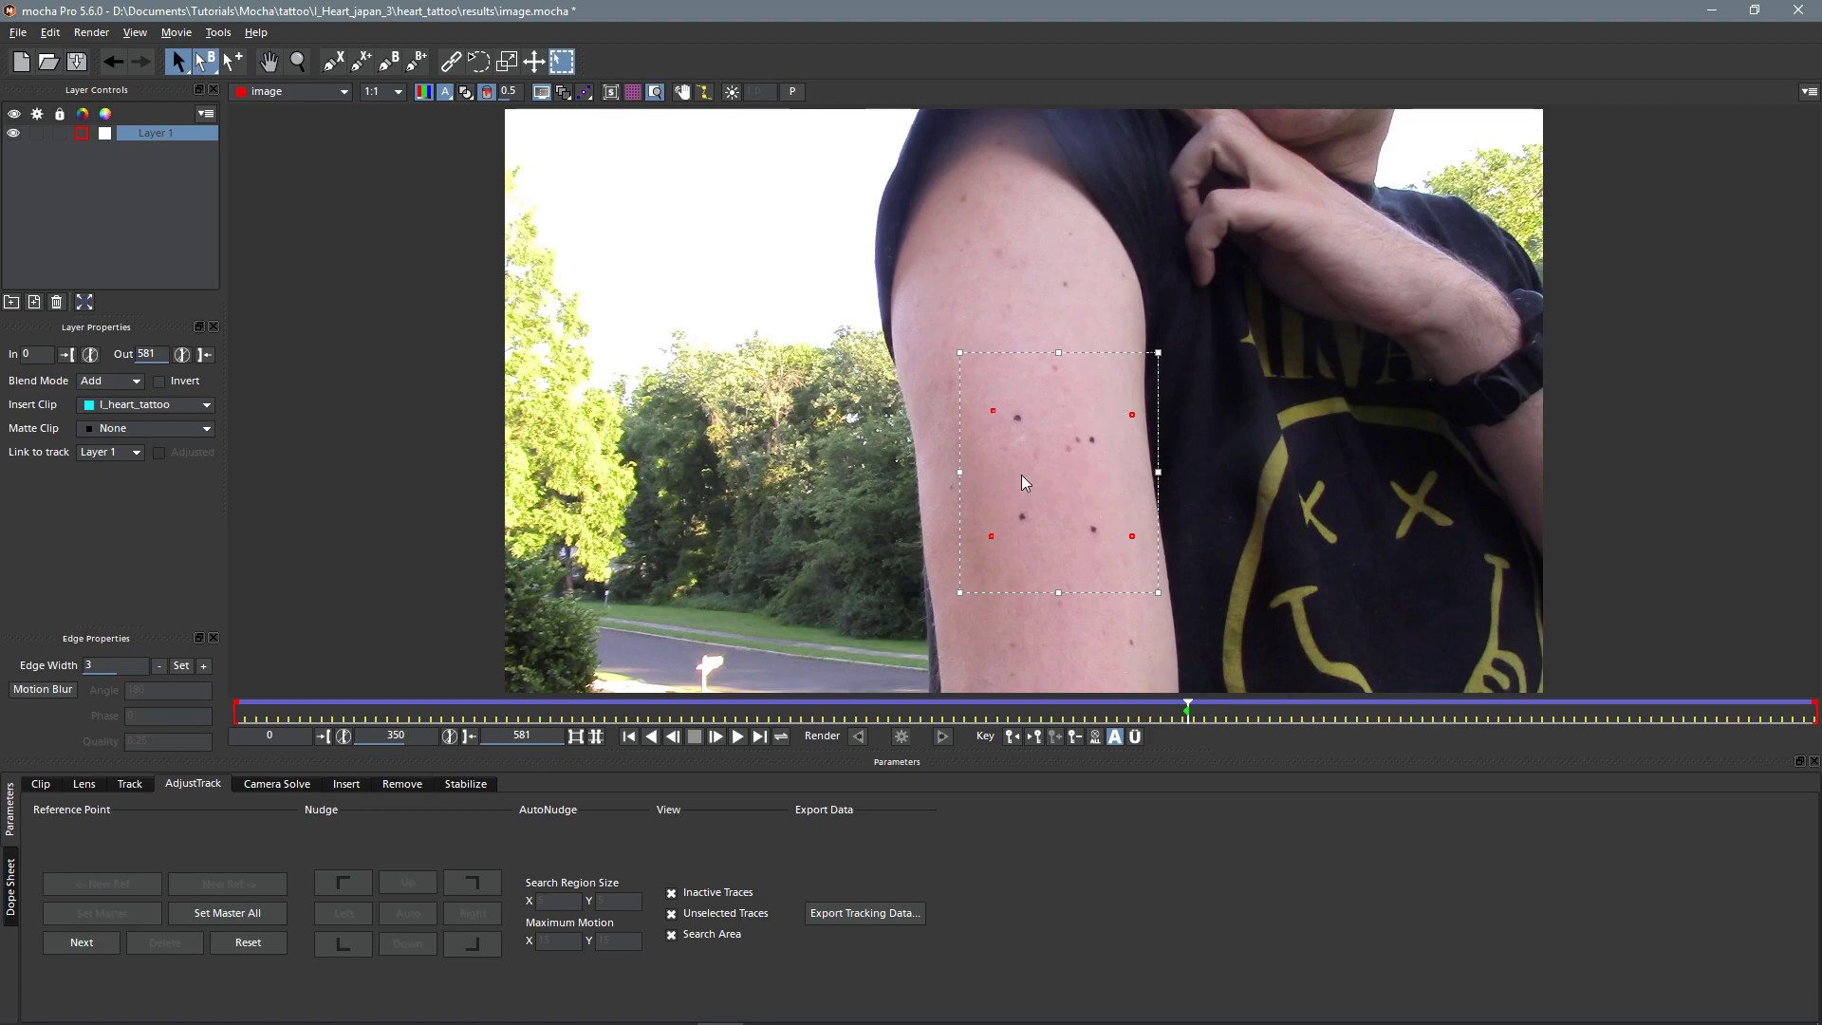
key(Left)
key(Left)
key(Left)
key(Left)
key(Left)
key(Left)
key(Left)
key(Left)
key(Left)
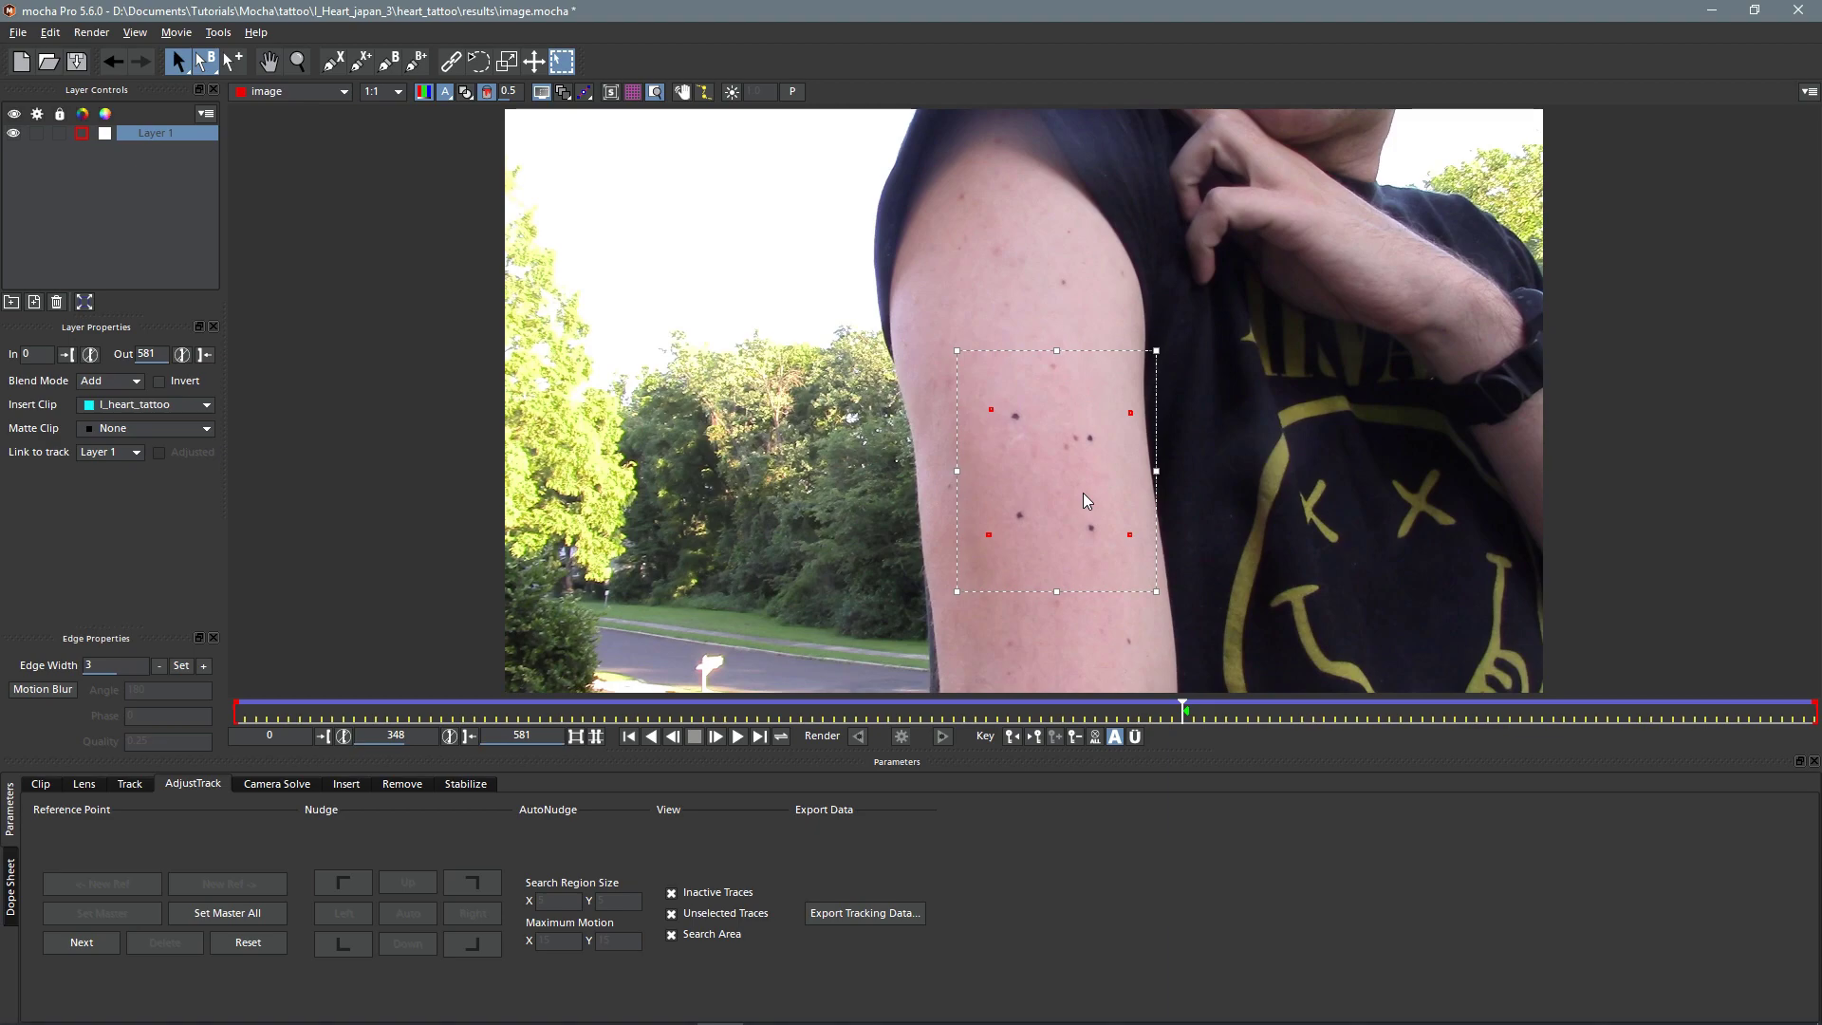
key(Right)
key(Right)
key(Right)
key(Right)
key(Right)
key(Right)
key(Right)
key(Right)
key(Right)
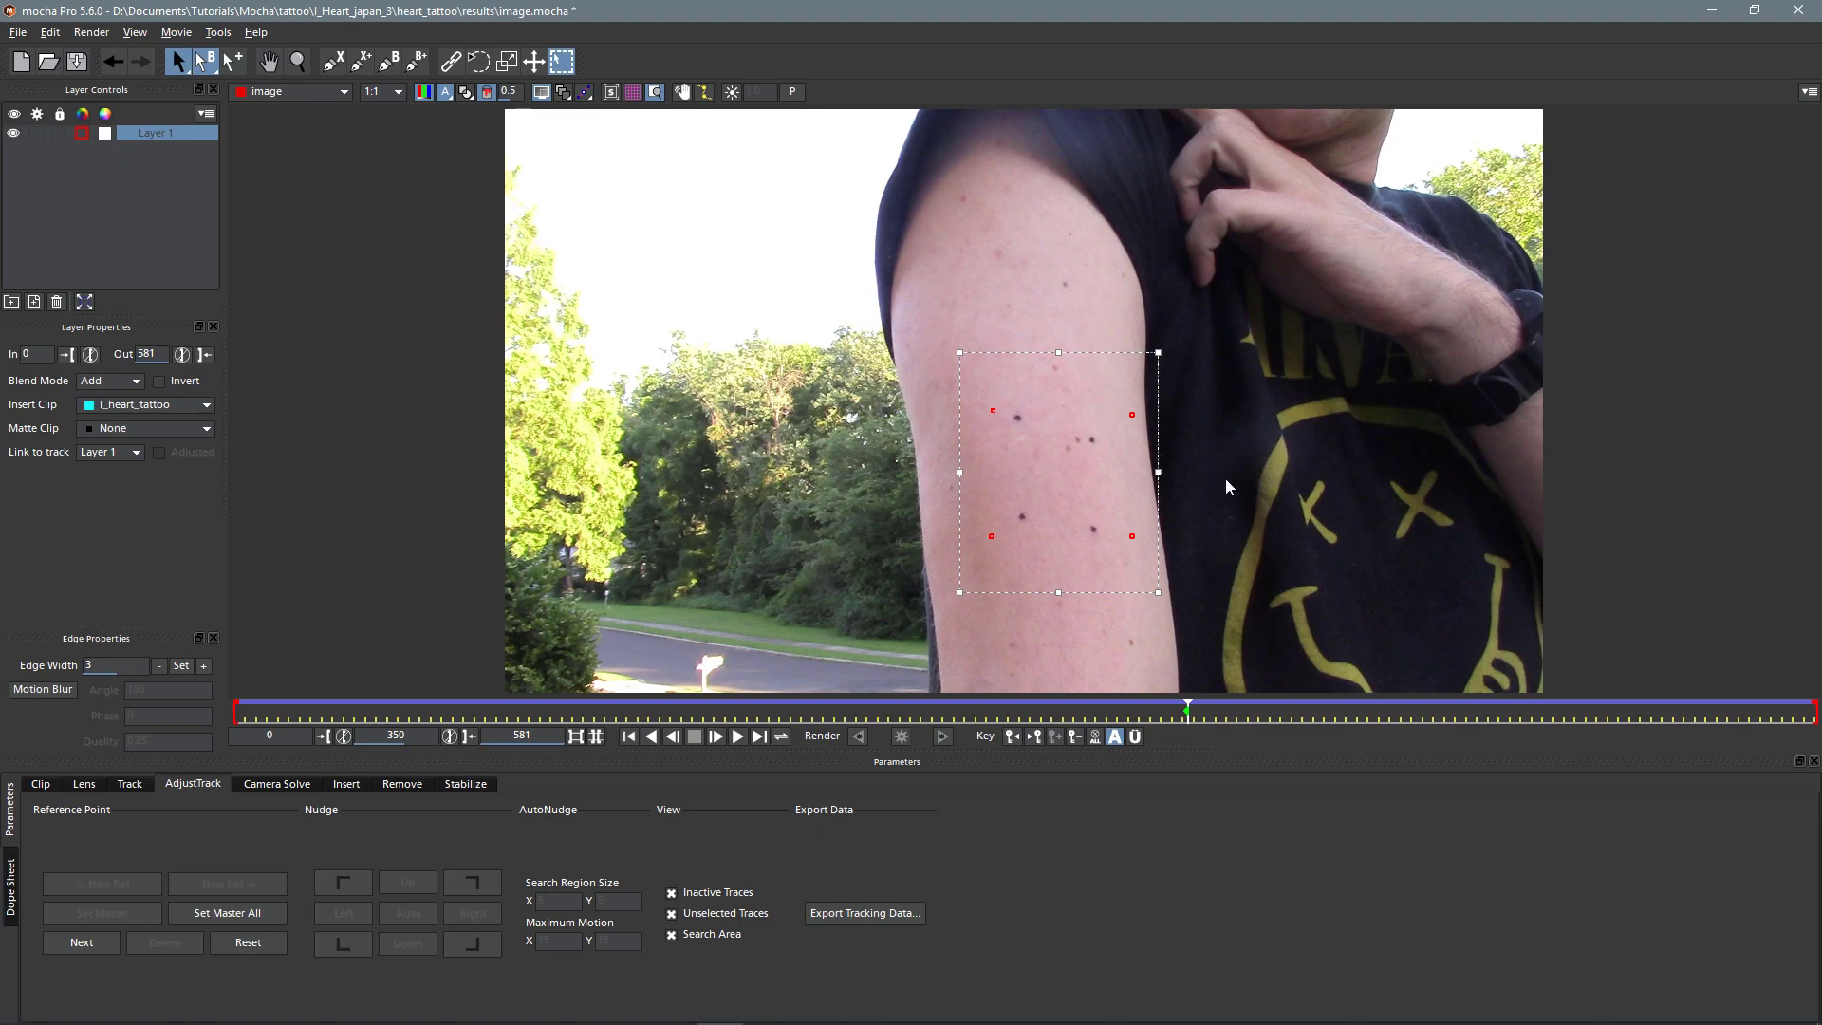
Step: At frame 350, place the four AdjustTrack reference points on the centres of the four tracking dots on the arm
key(z)
drag(1228, 503, 1199, 173)
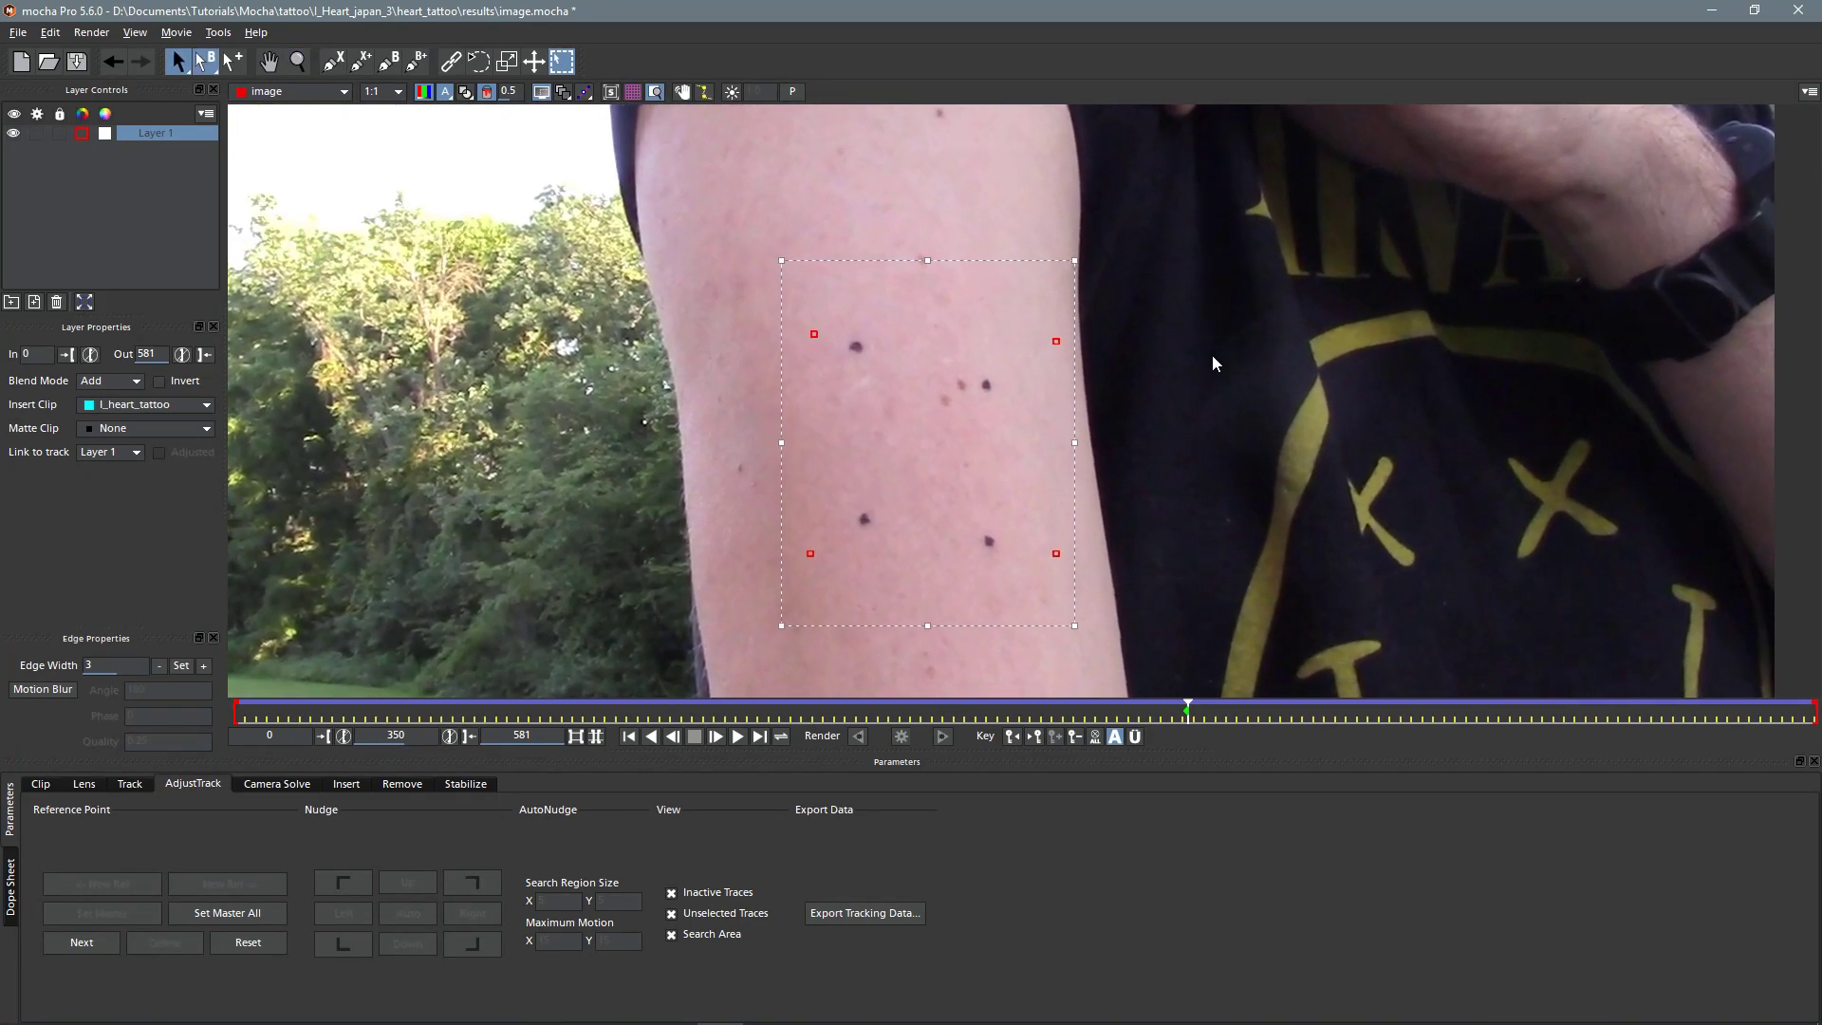
key(x)
drag(1207, 442, 1193, 390)
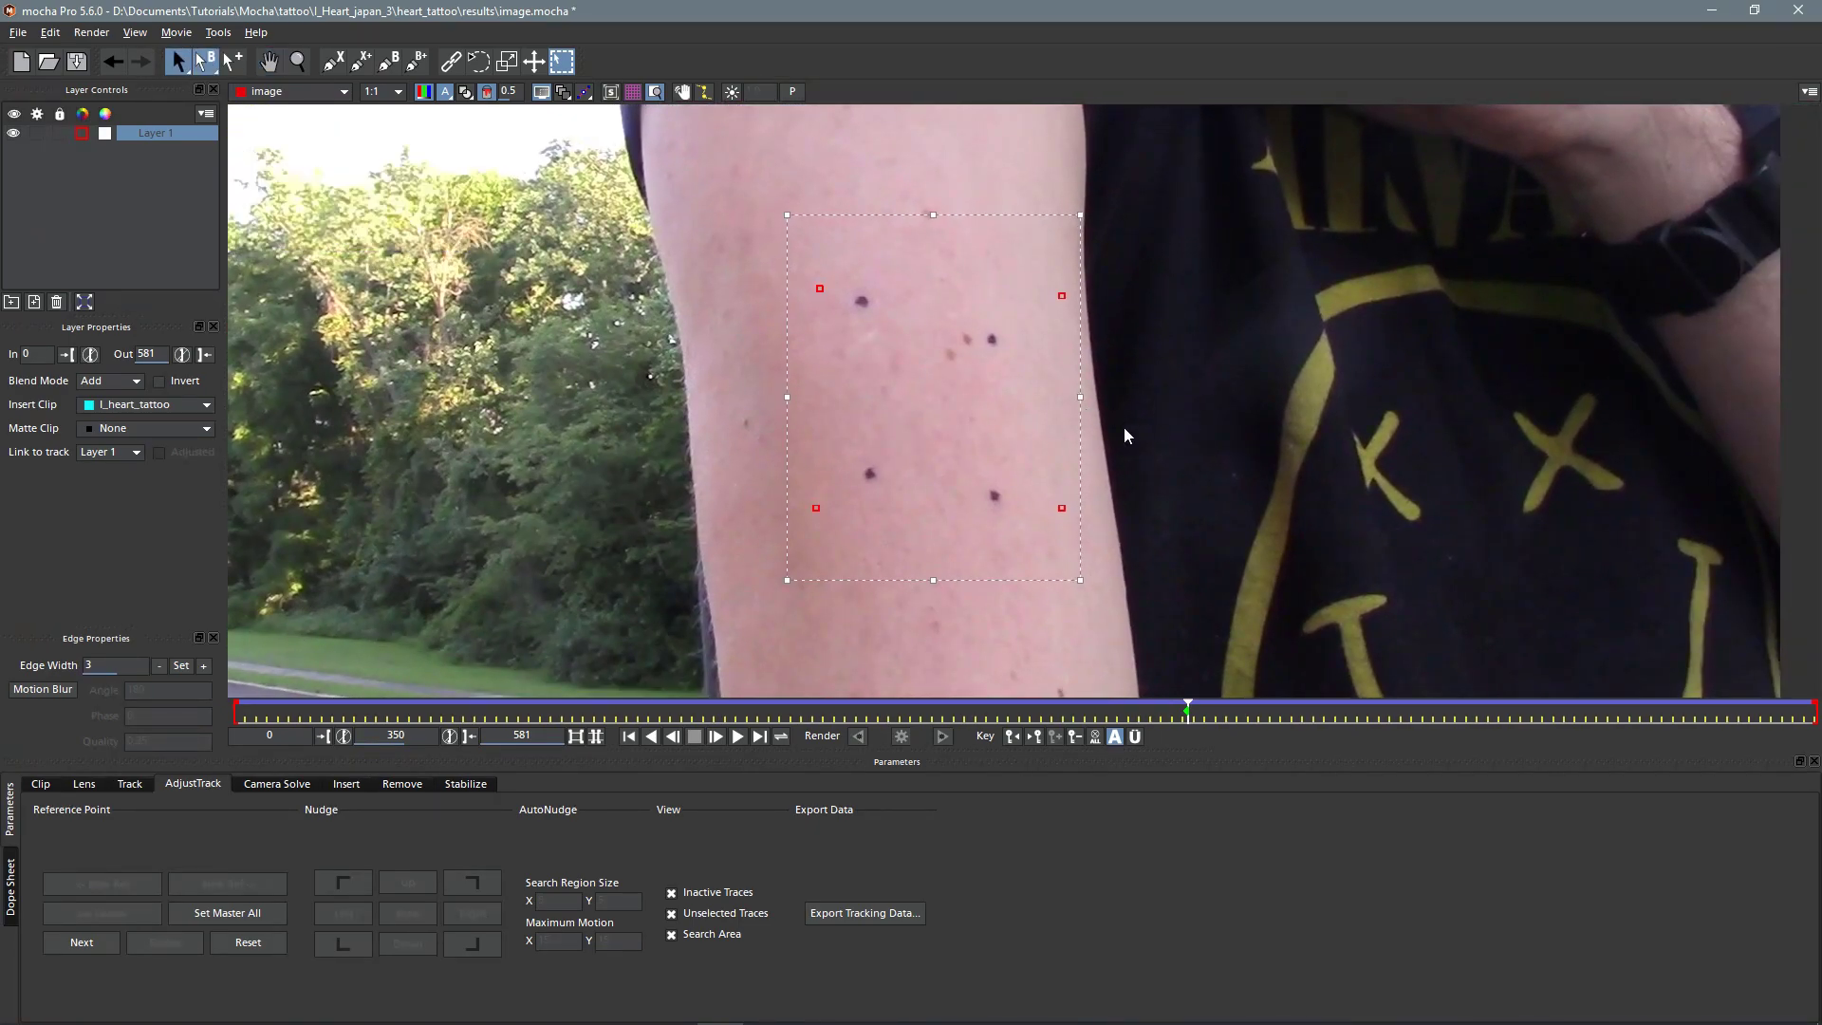
key(x)
drag(1167, 452, 1085, 447)
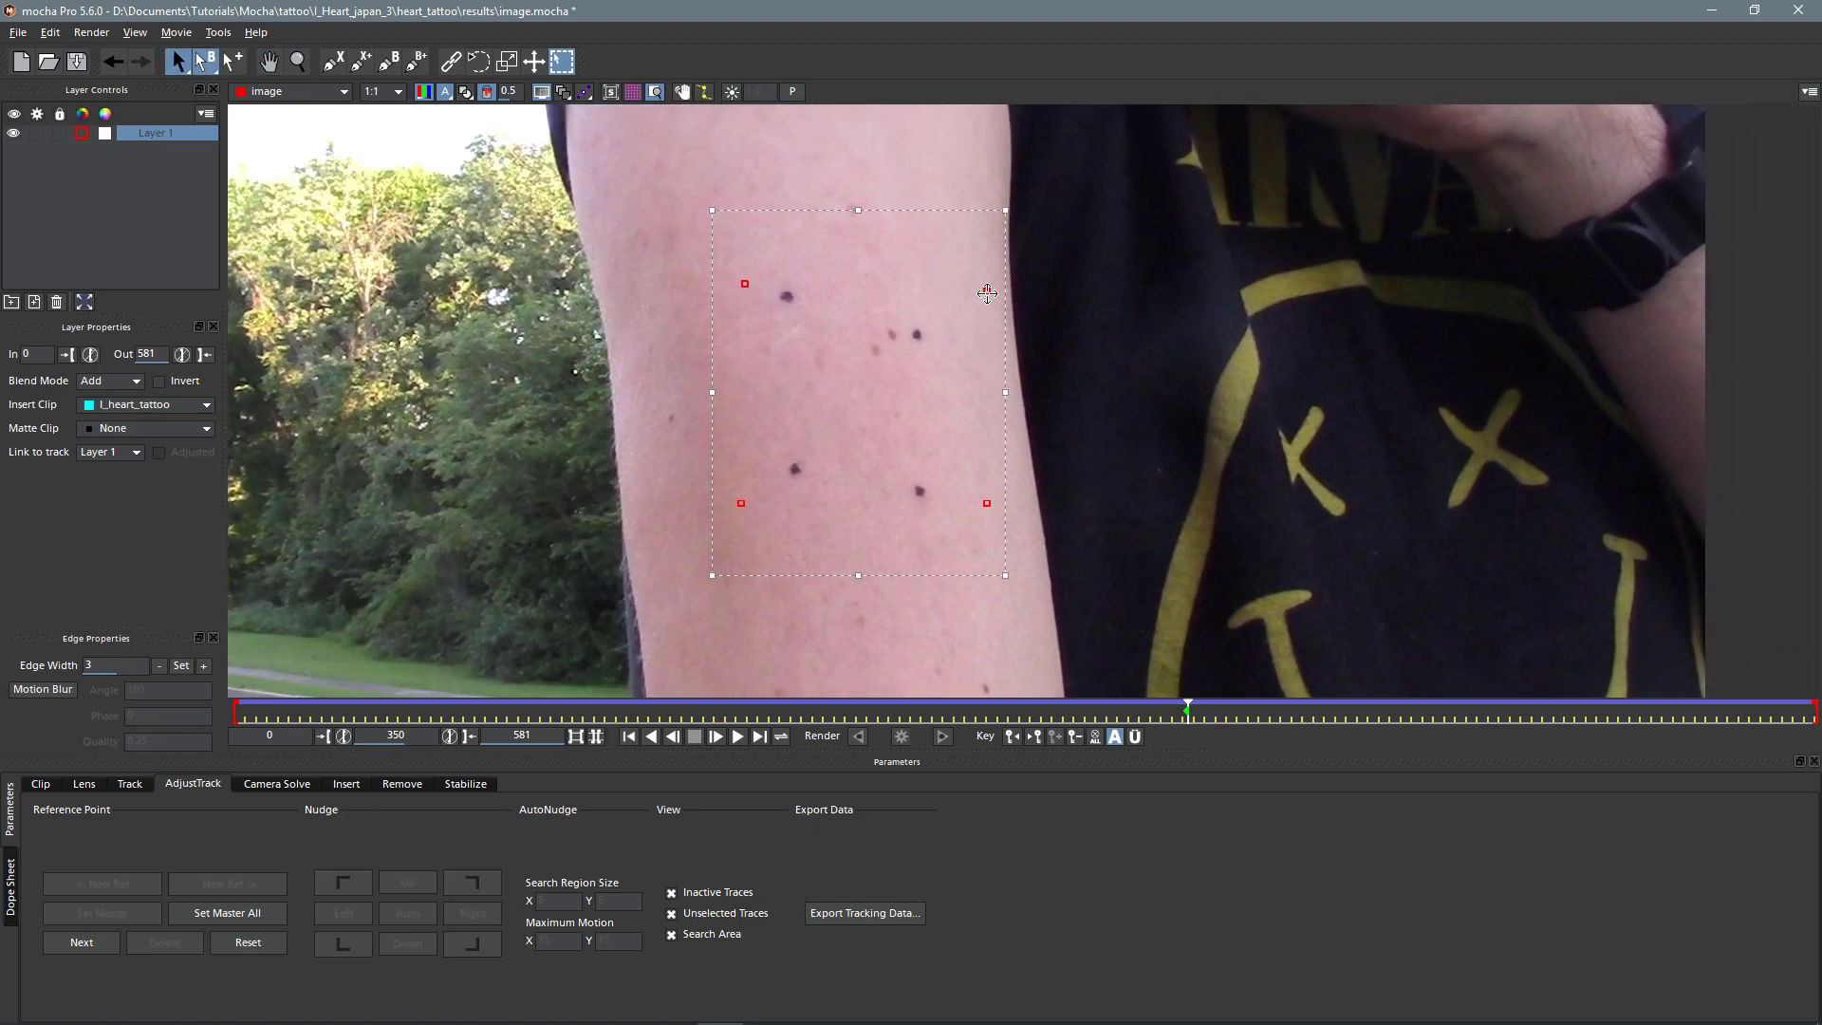
drag(987, 290, 914, 334)
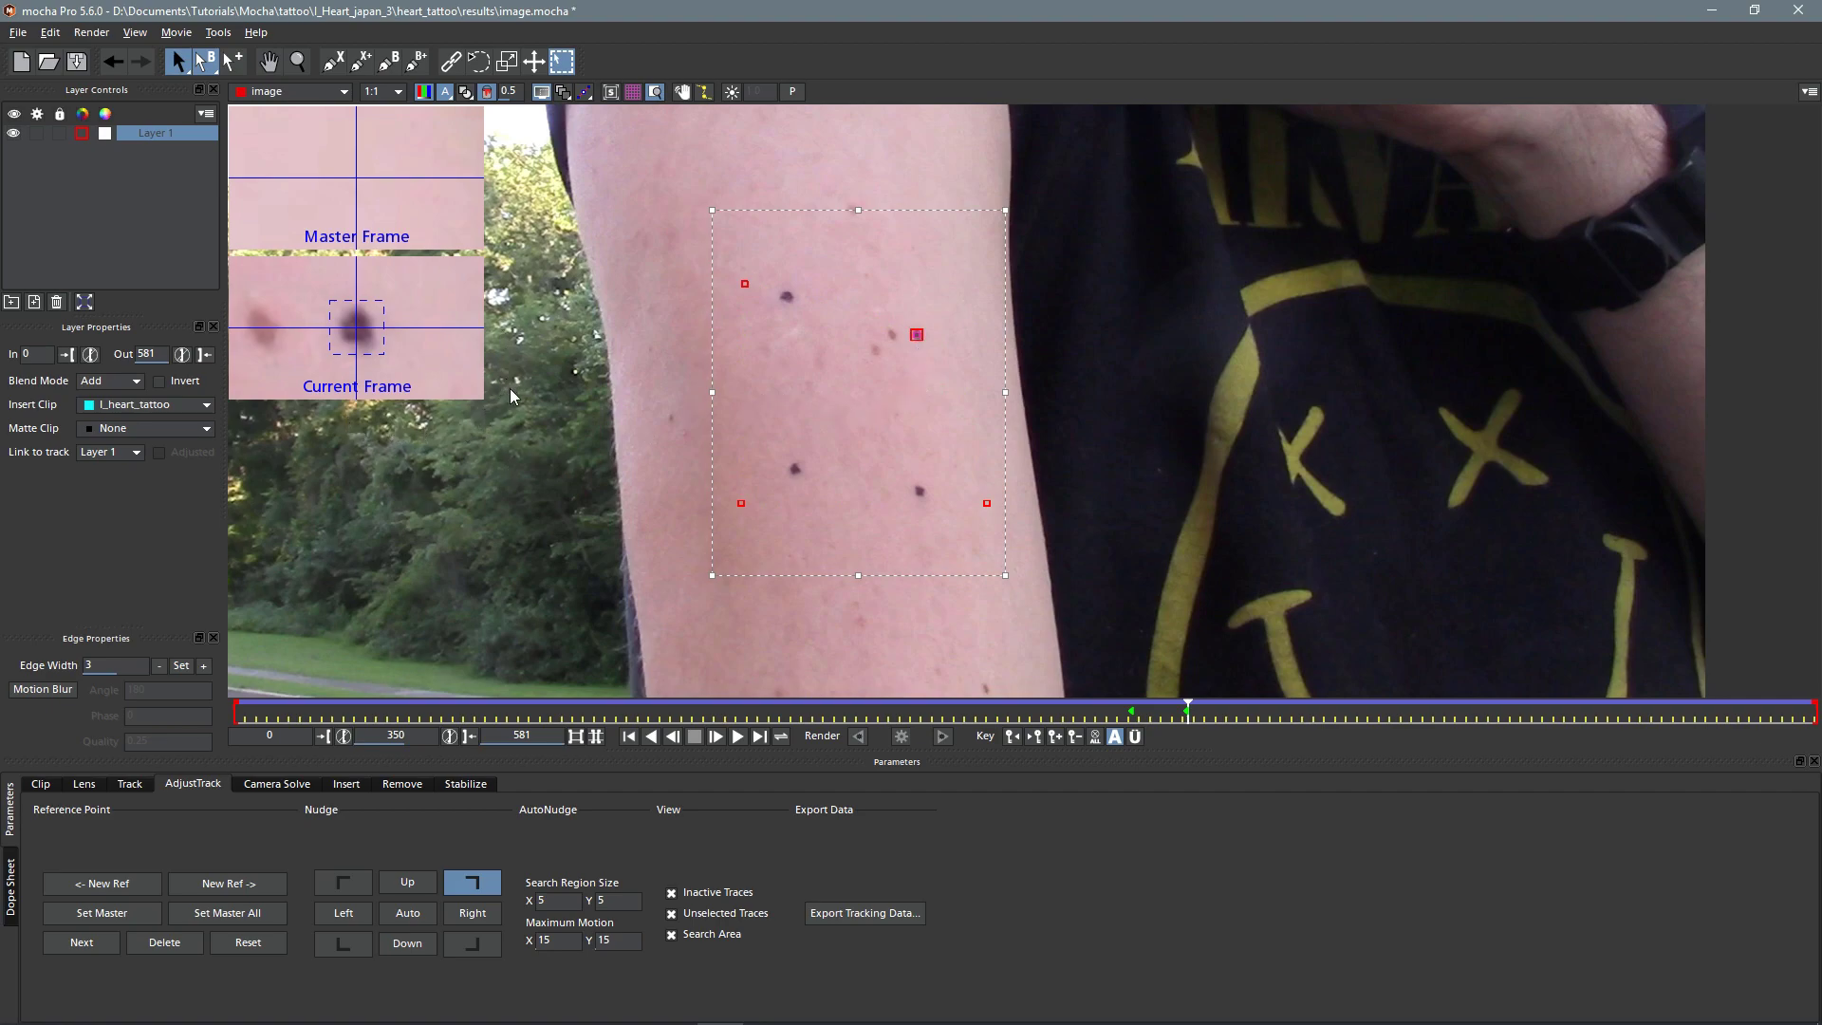
drag(990, 501, 919, 491)
drag(745, 503, 794, 469)
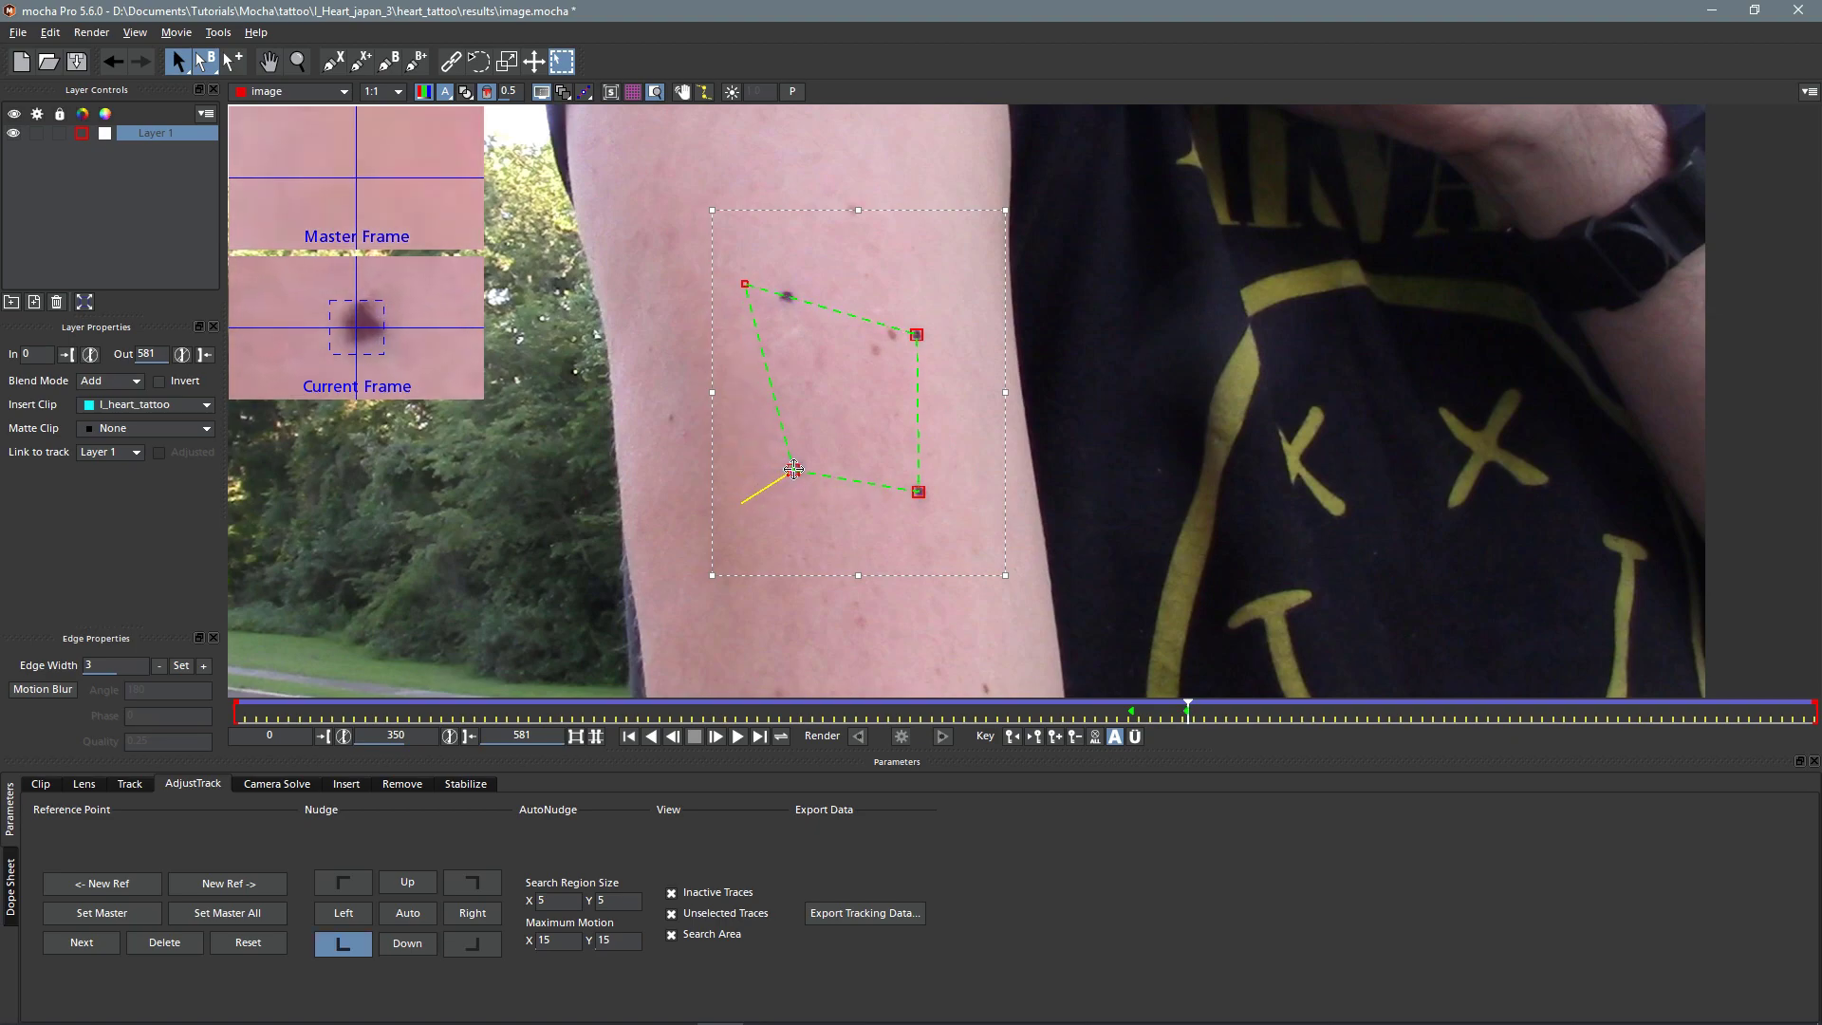
drag(745, 284, 788, 297)
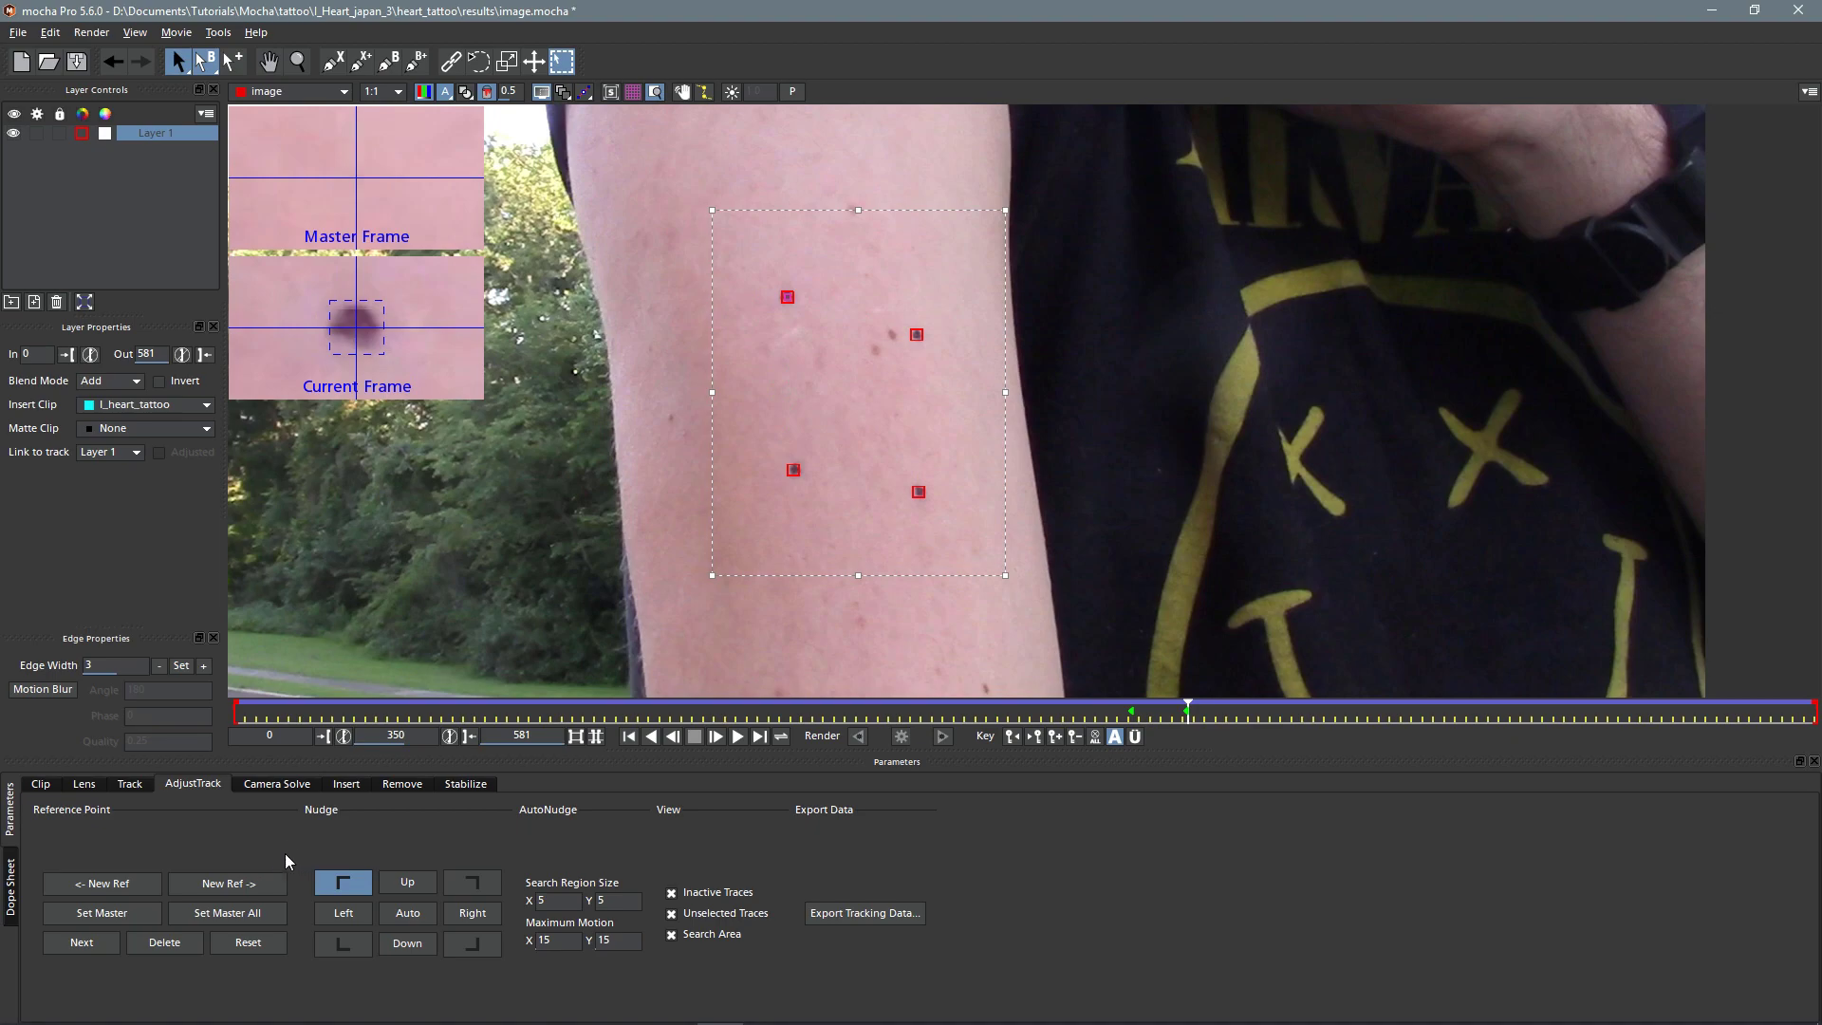
Step: Set frame 350 as the master for all four reference points, and go back to frame 317
click(254, 916)
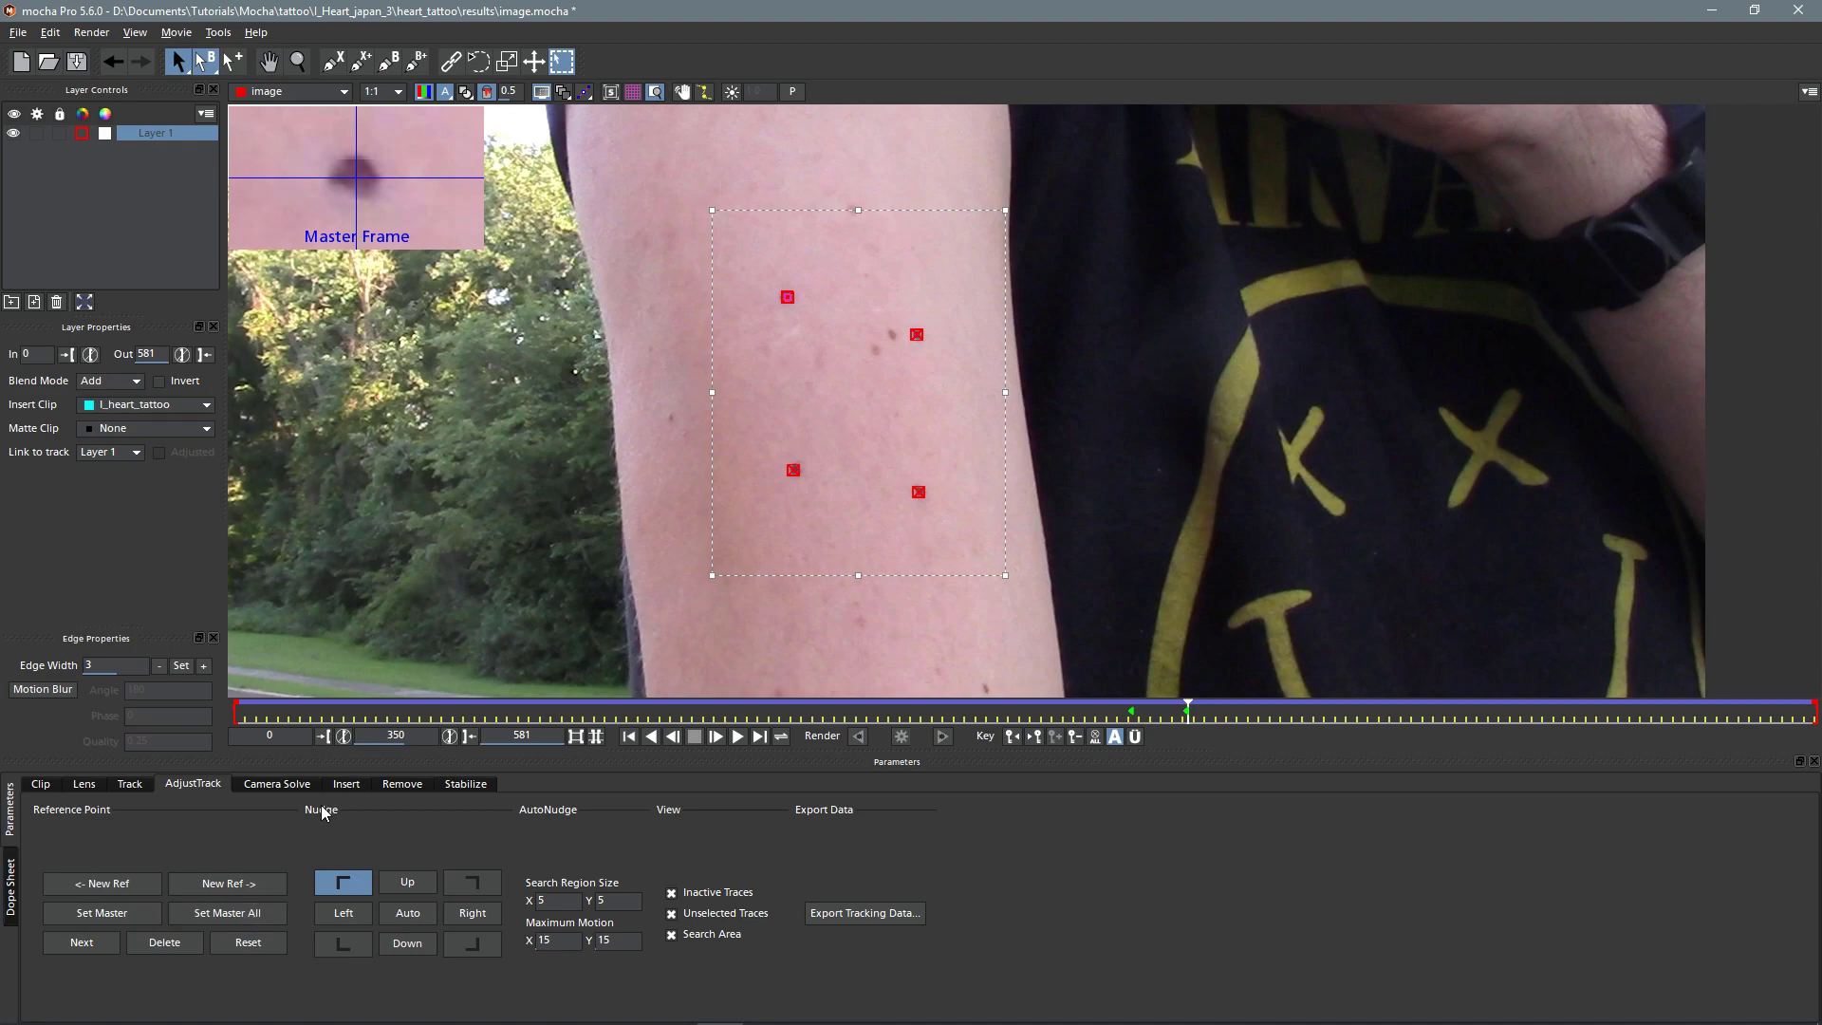
key(z)
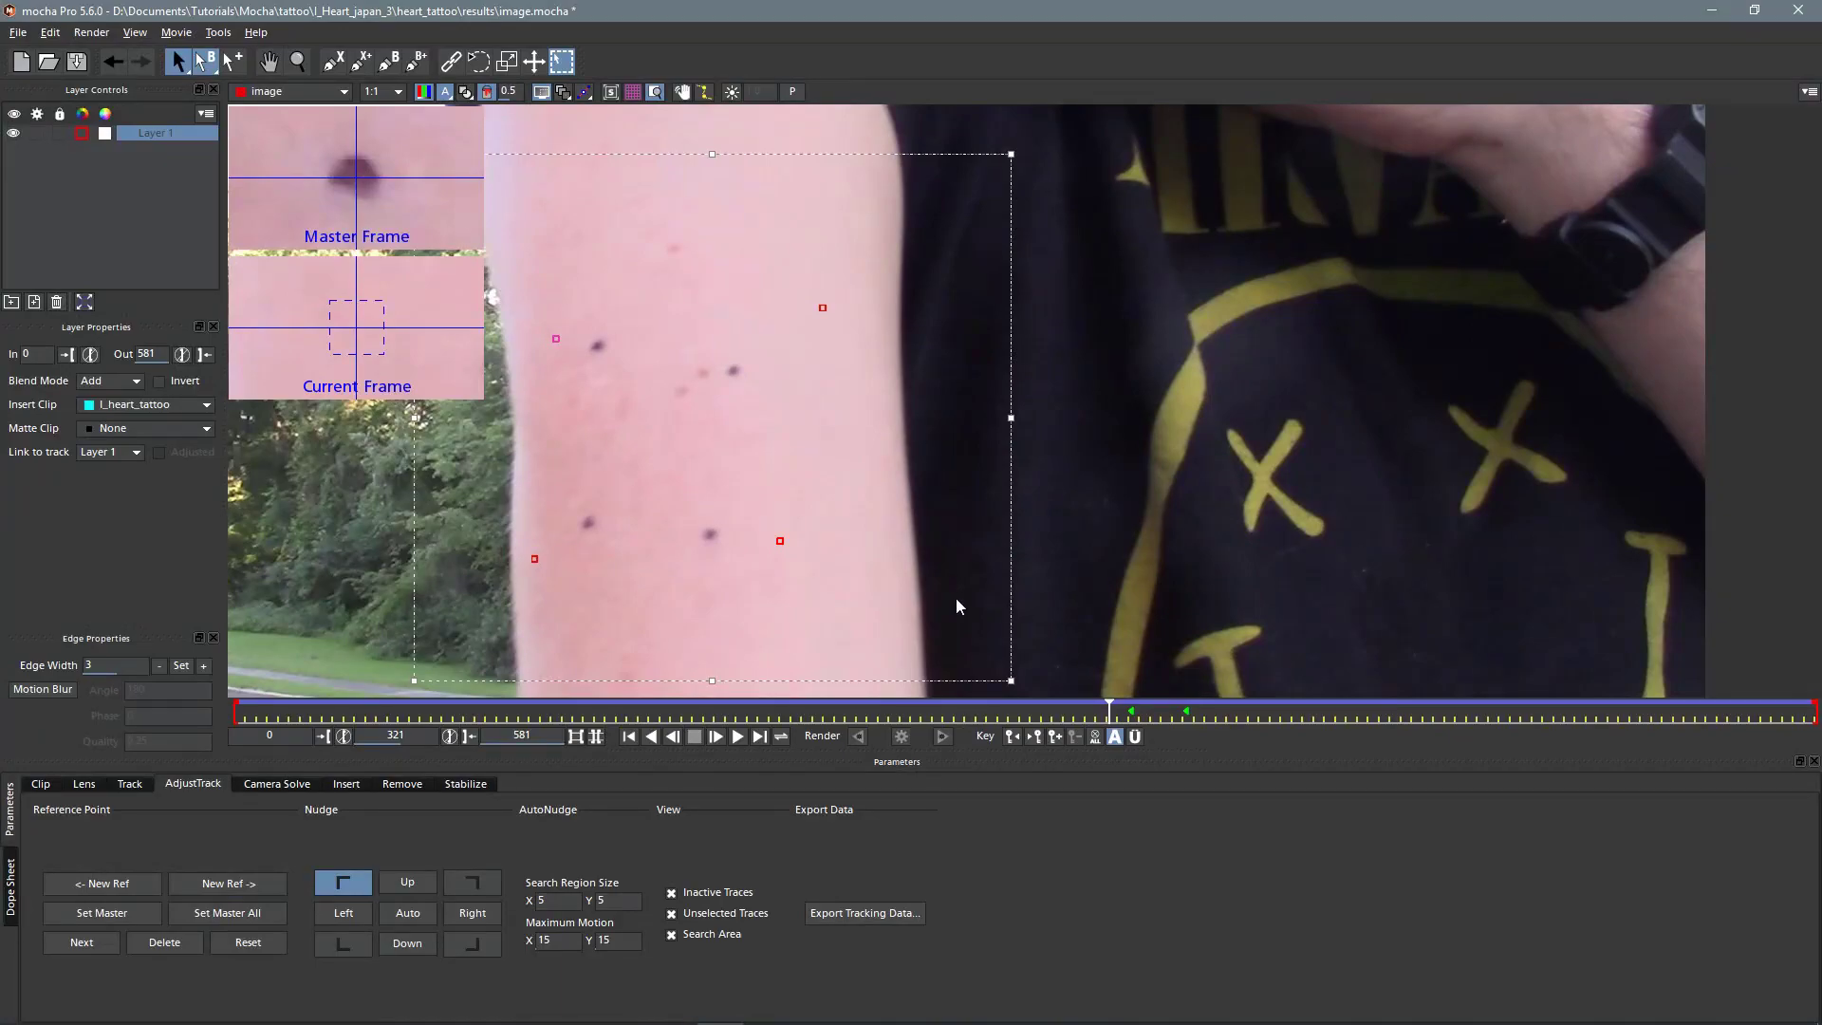
click(777, 540)
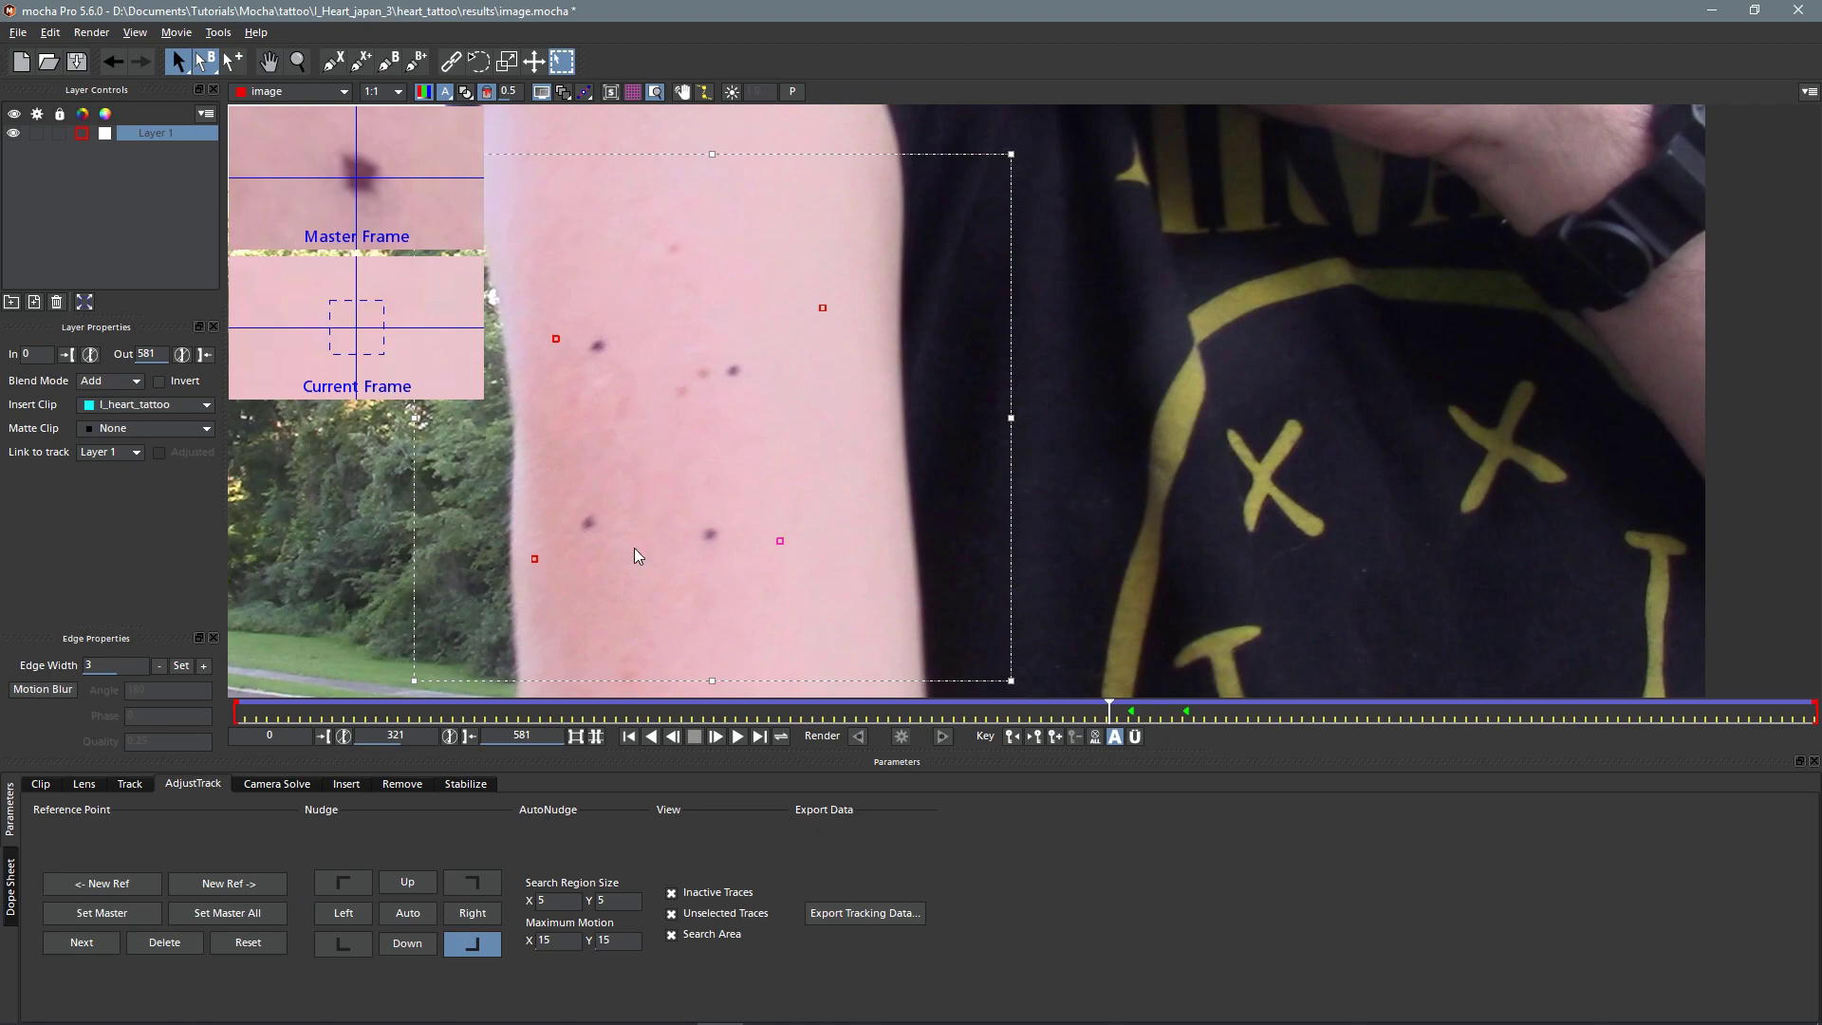
key(Left)
key(Left)
key(Left)
key(Left)
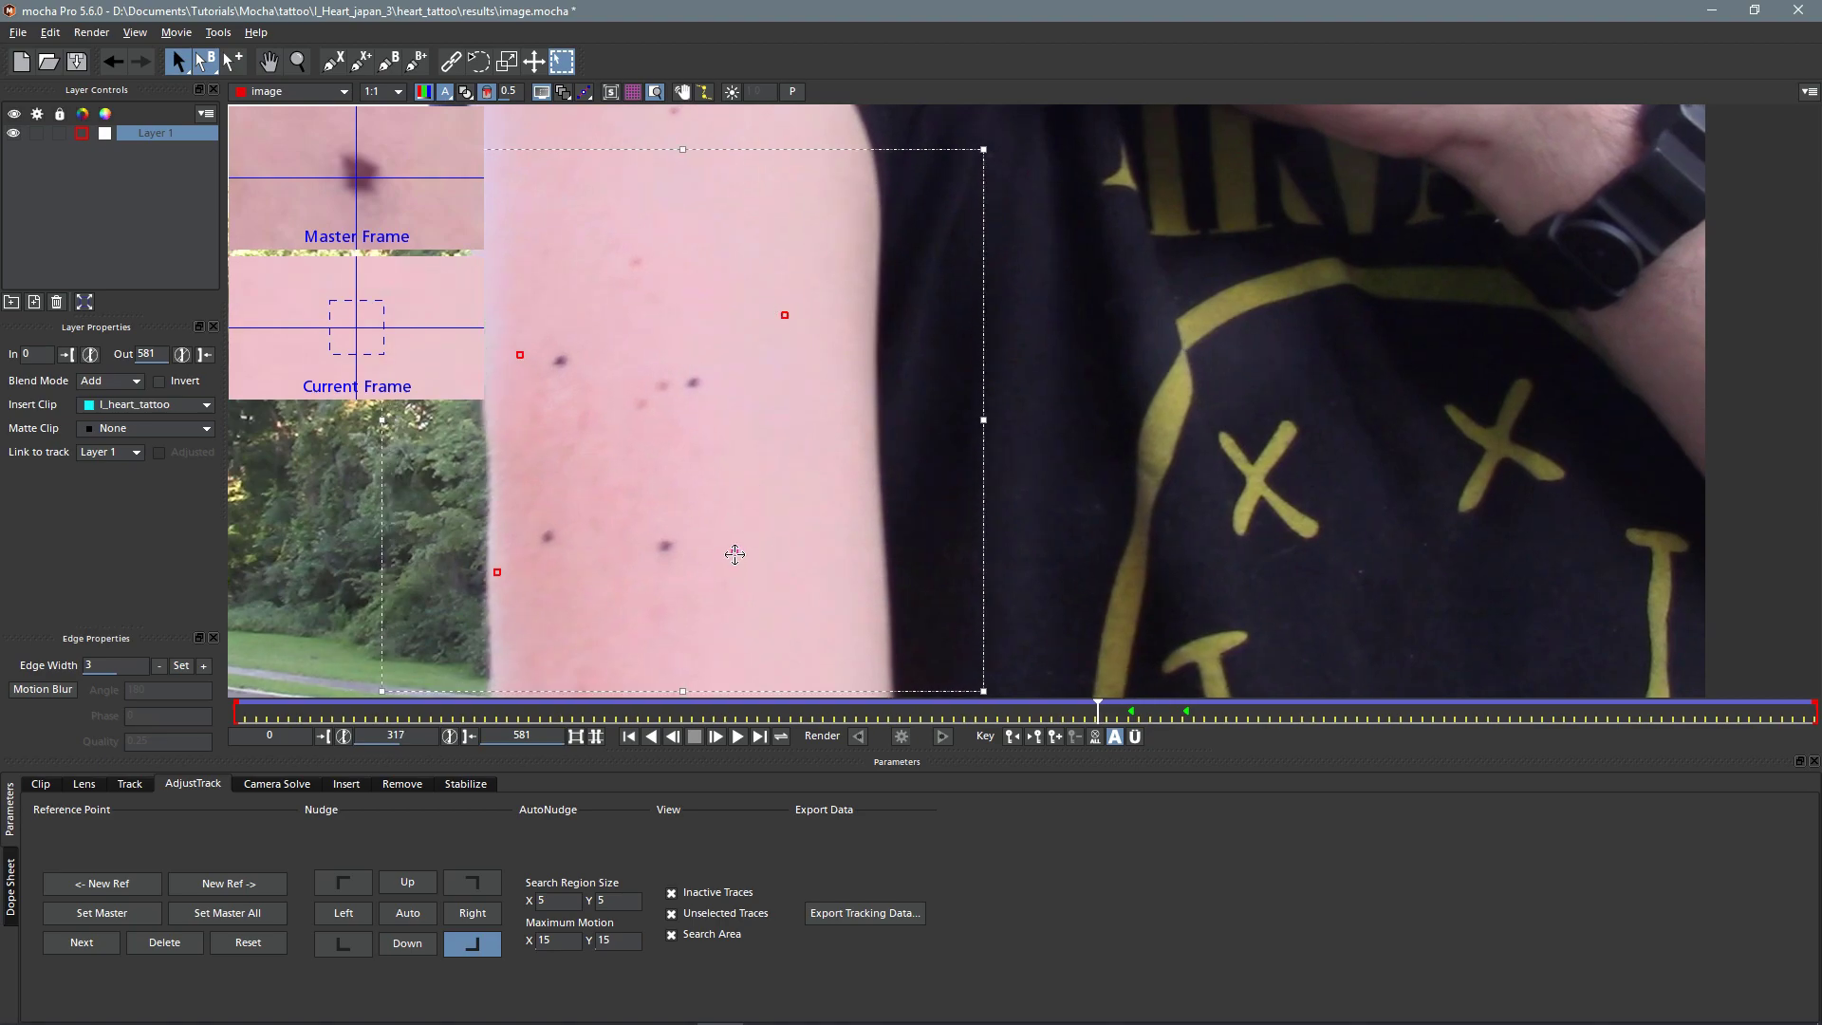
Step: At frame 317, move the four reference points onto the centres of their tracking dots on the arm
drag(736, 554, 662, 548)
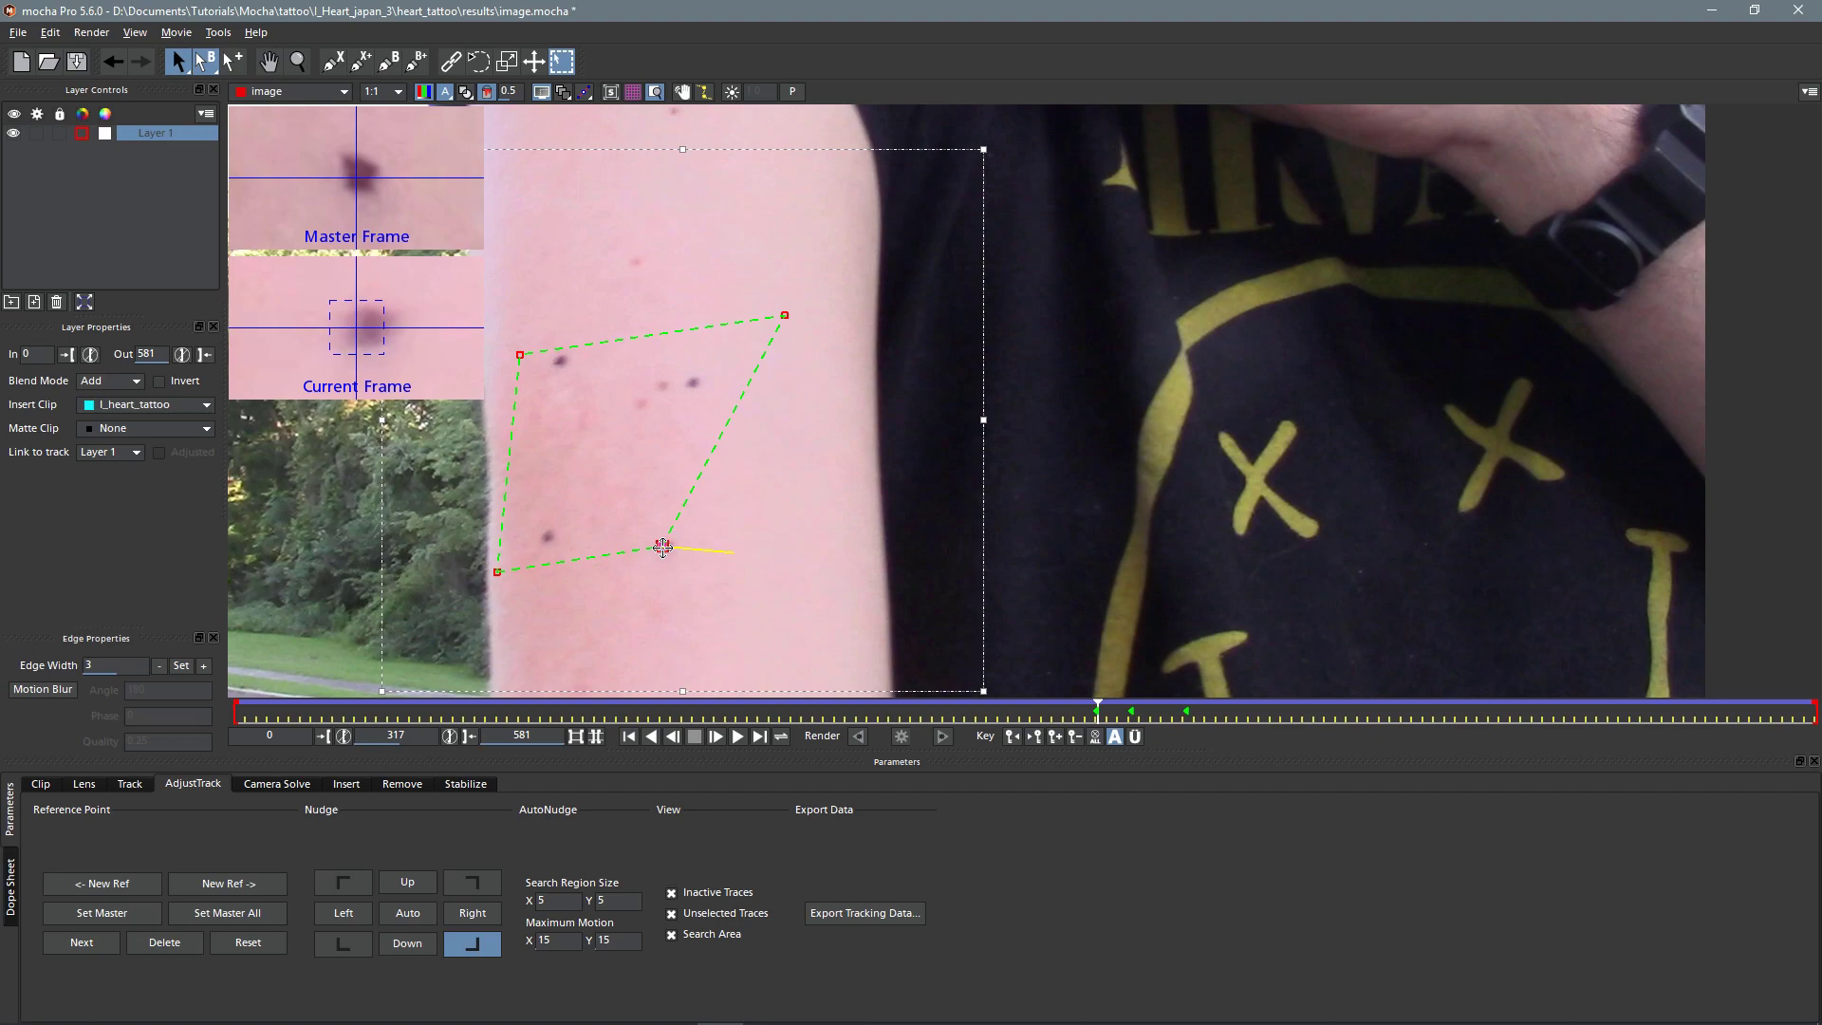
drag(662, 548, 662, 546)
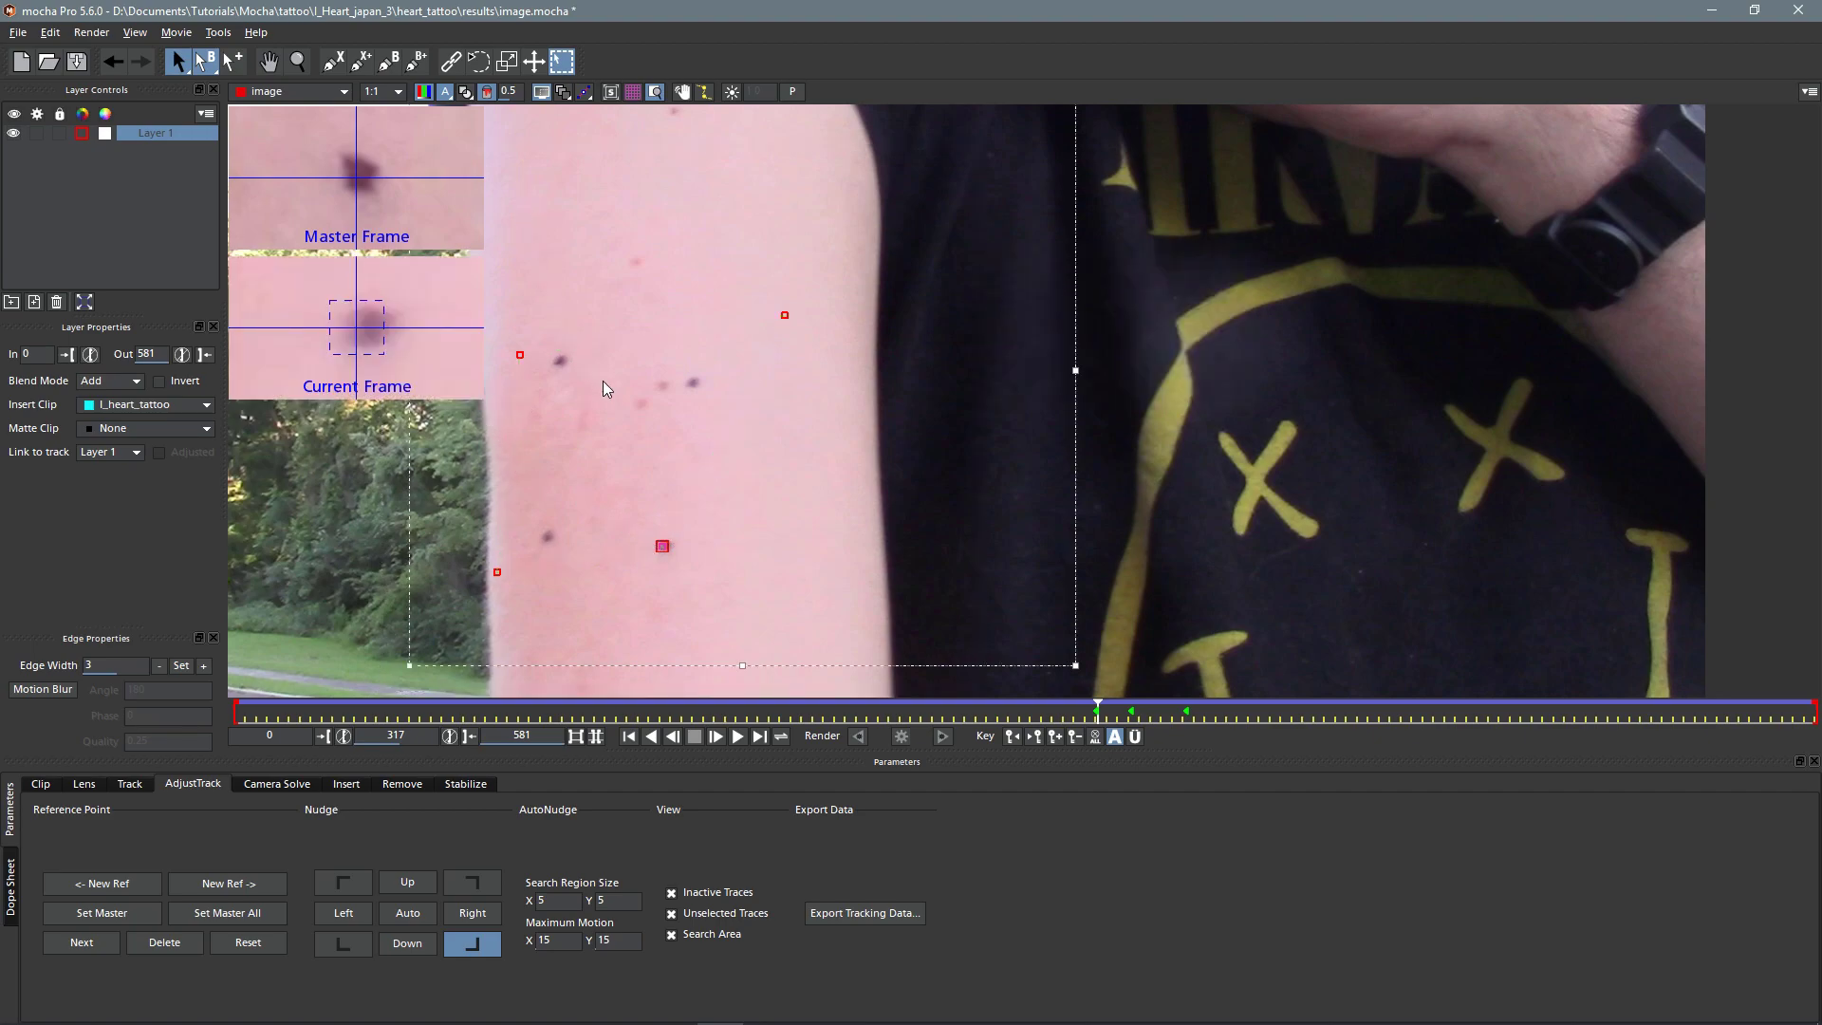
drag(785, 316, 691, 379)
drag(521, 355, 559, 362)
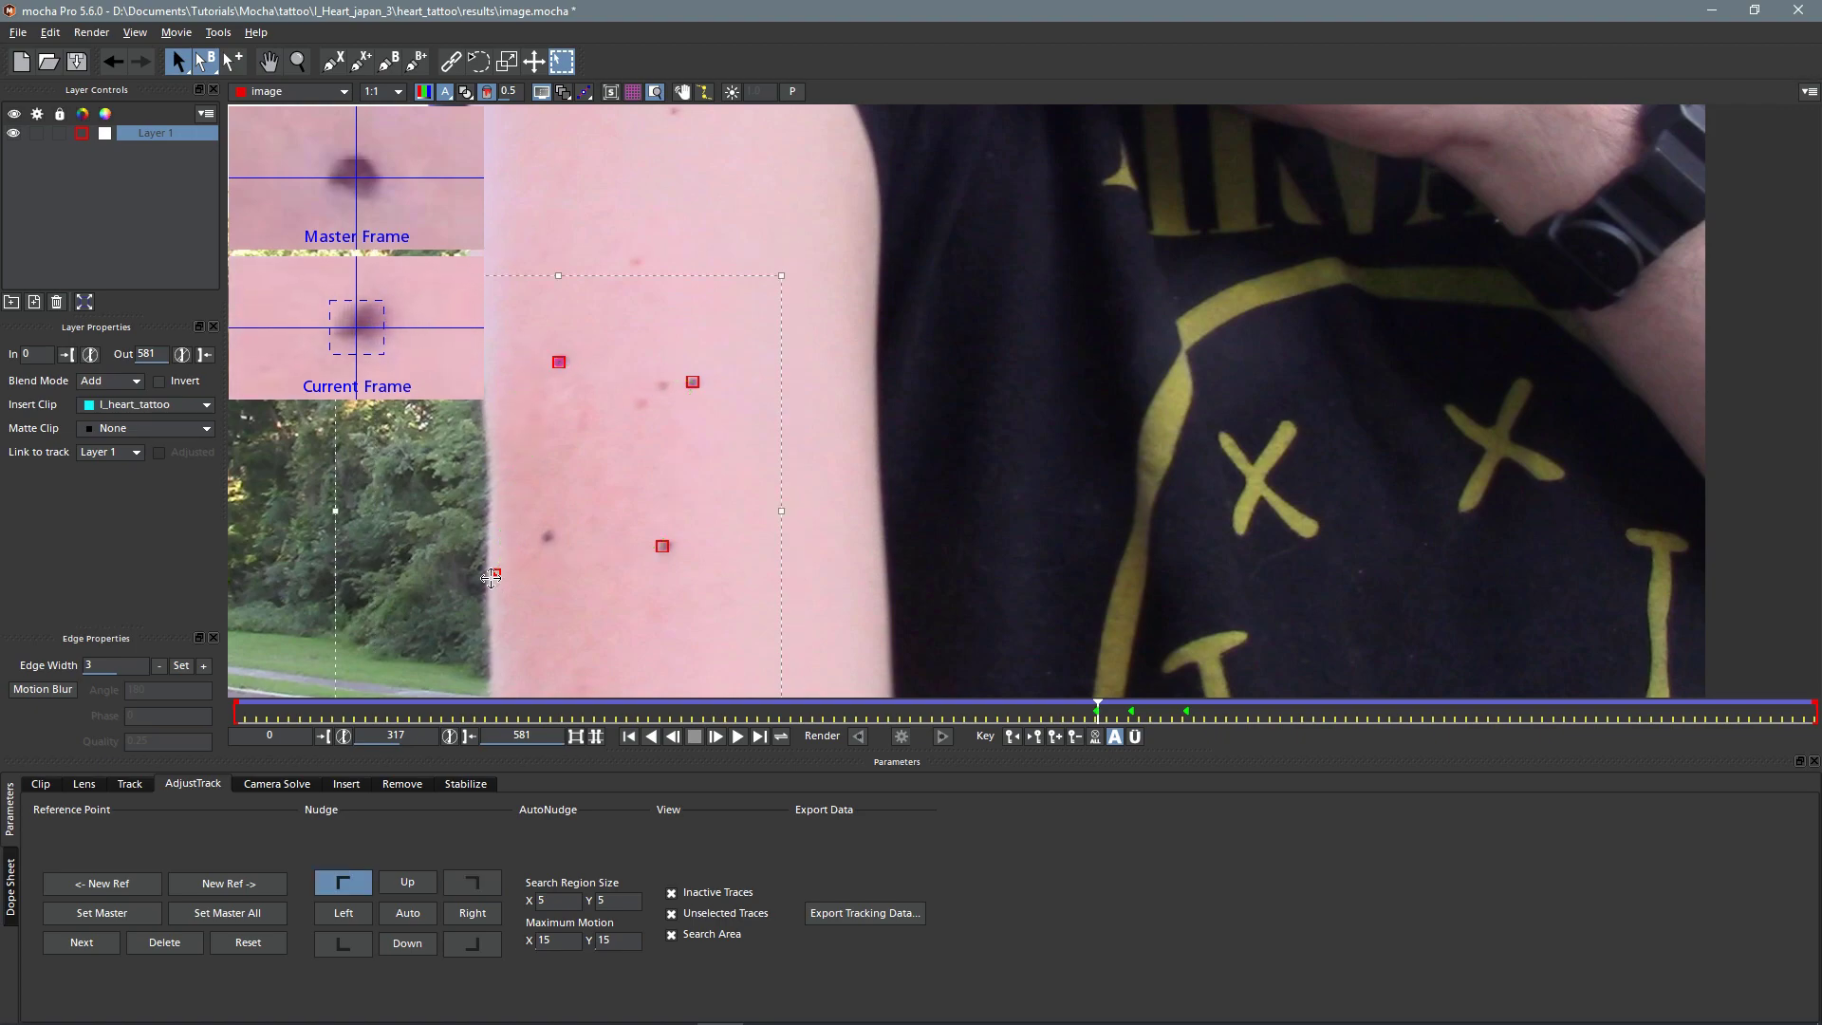
drag(493, 574, 547, 537)
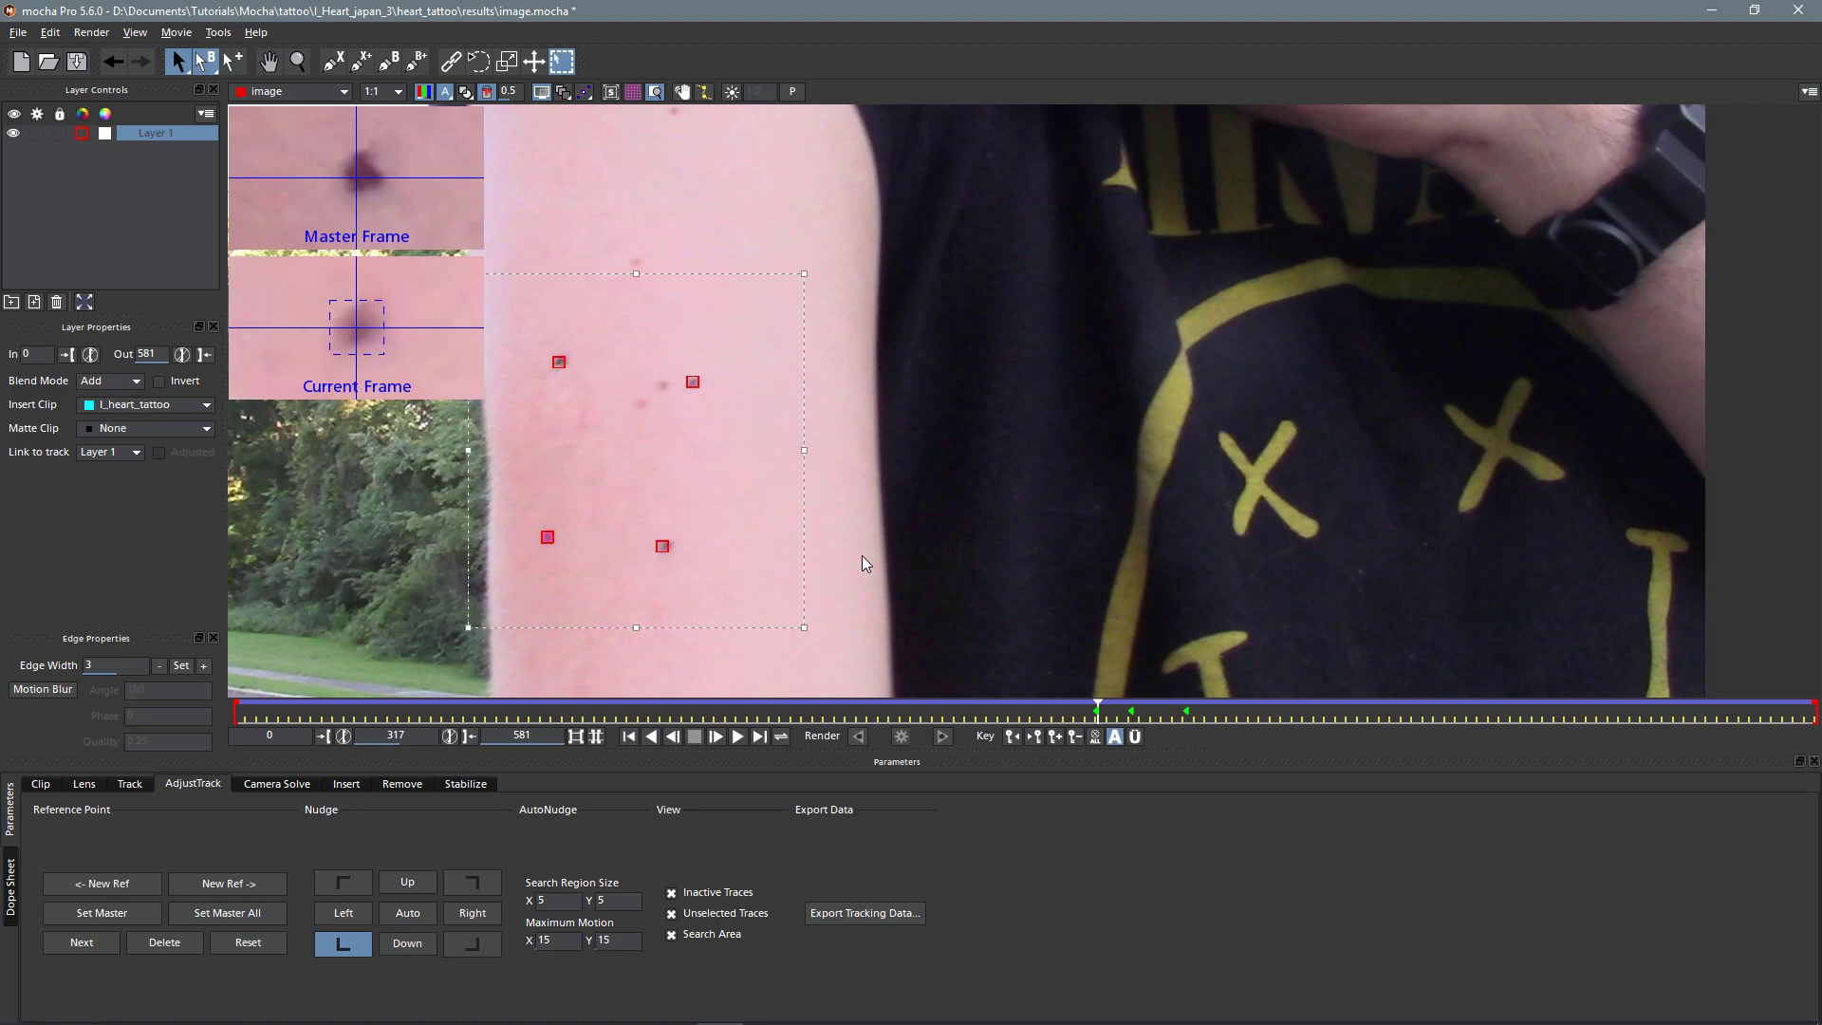
Step: Move the lower-left reference point onto its tracking dot at frame 287 and again at frame 258
key(z)
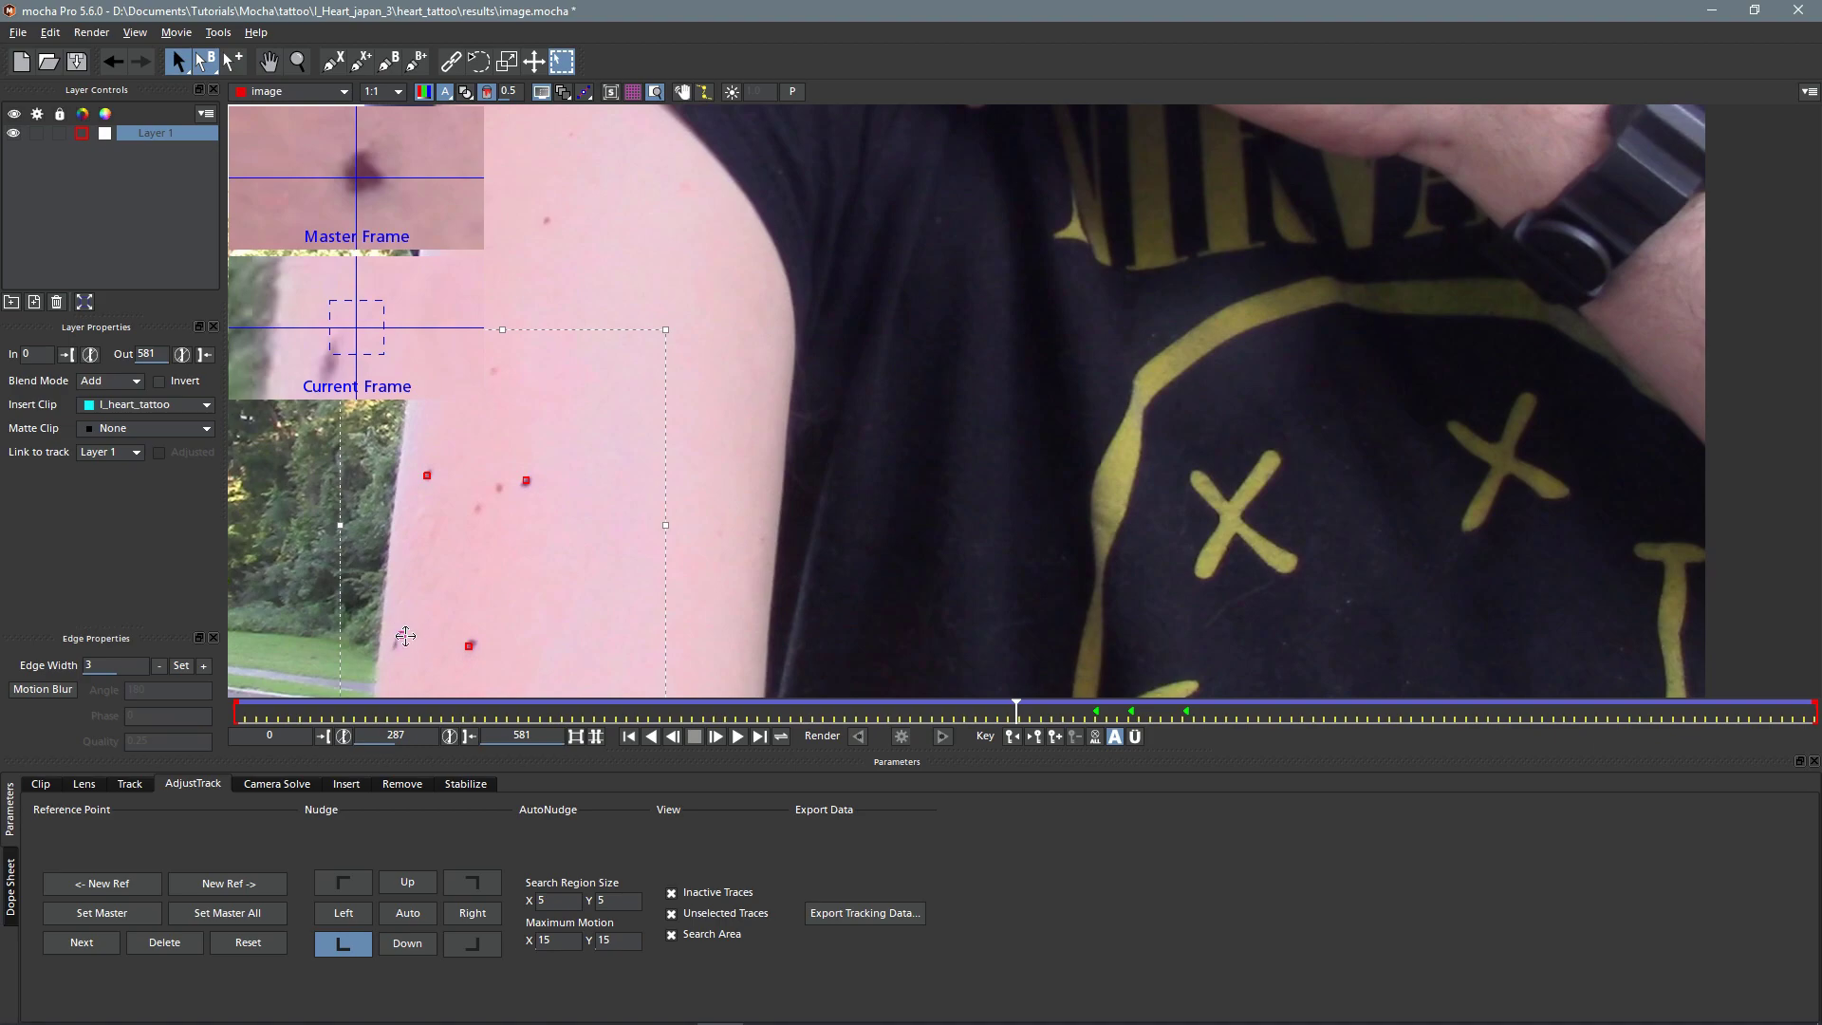
drag(403, 635, 396, 644)
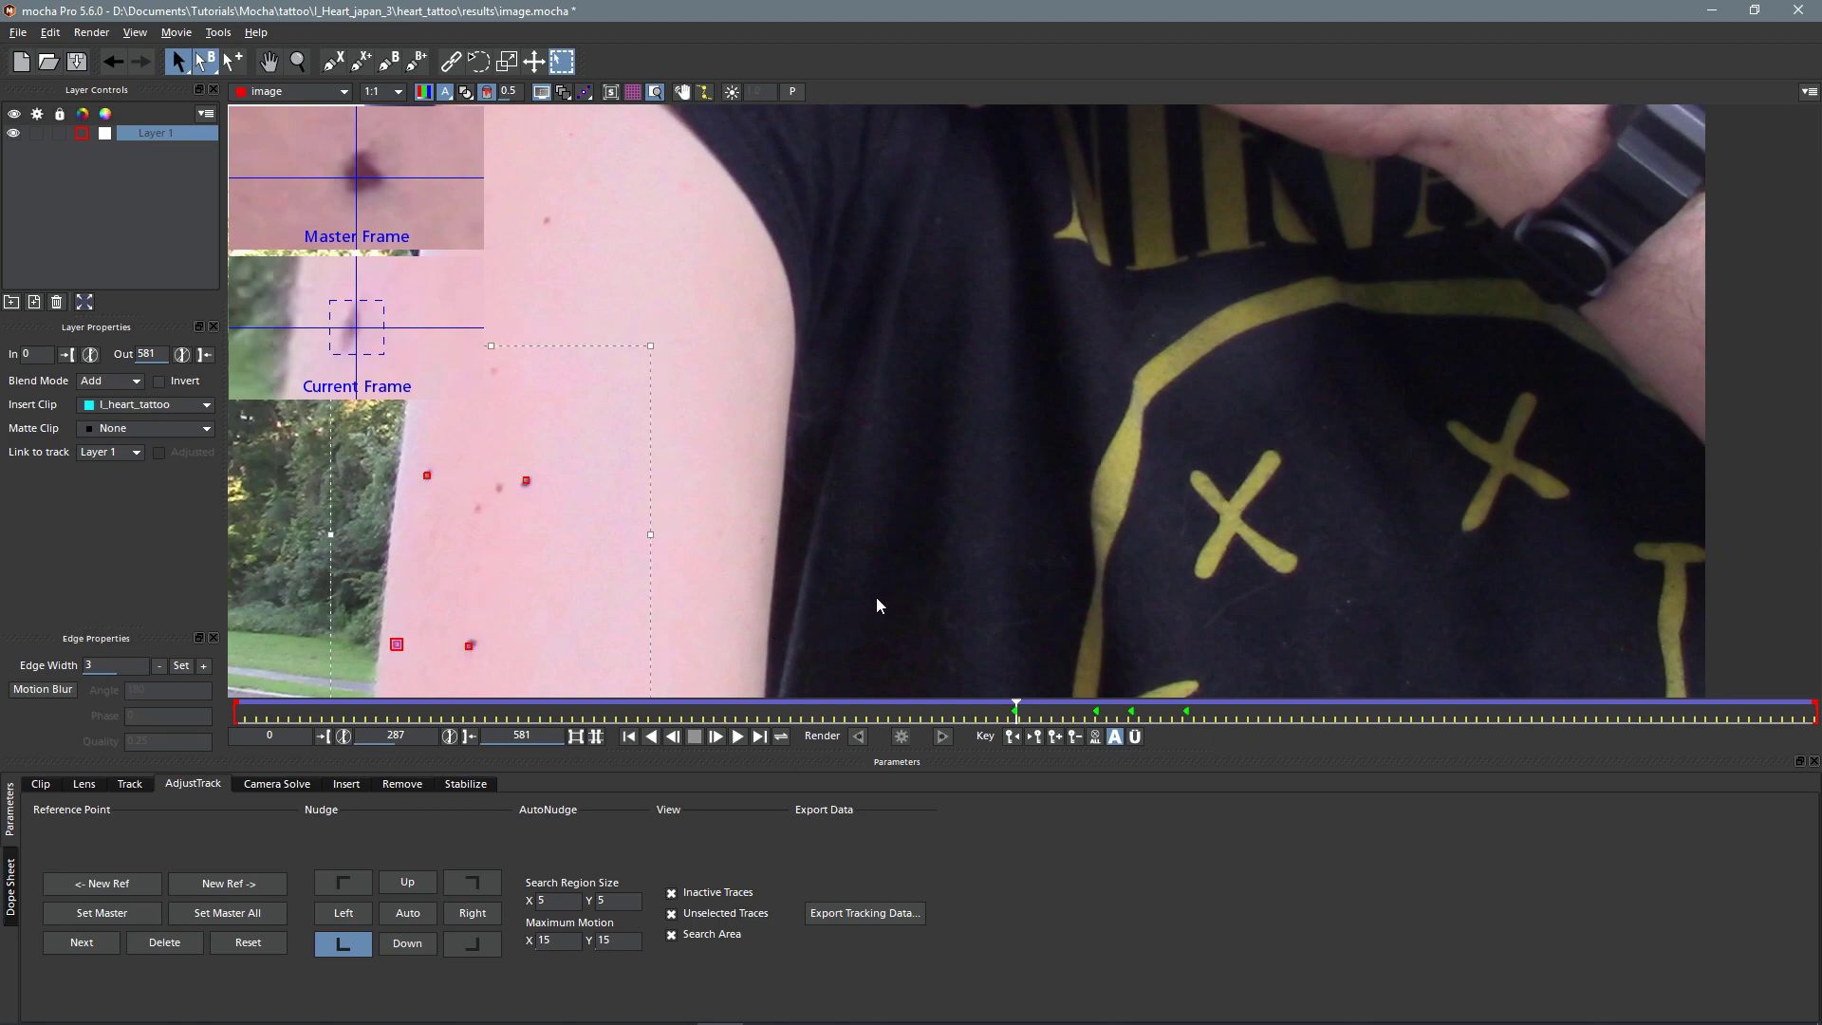
key(z)
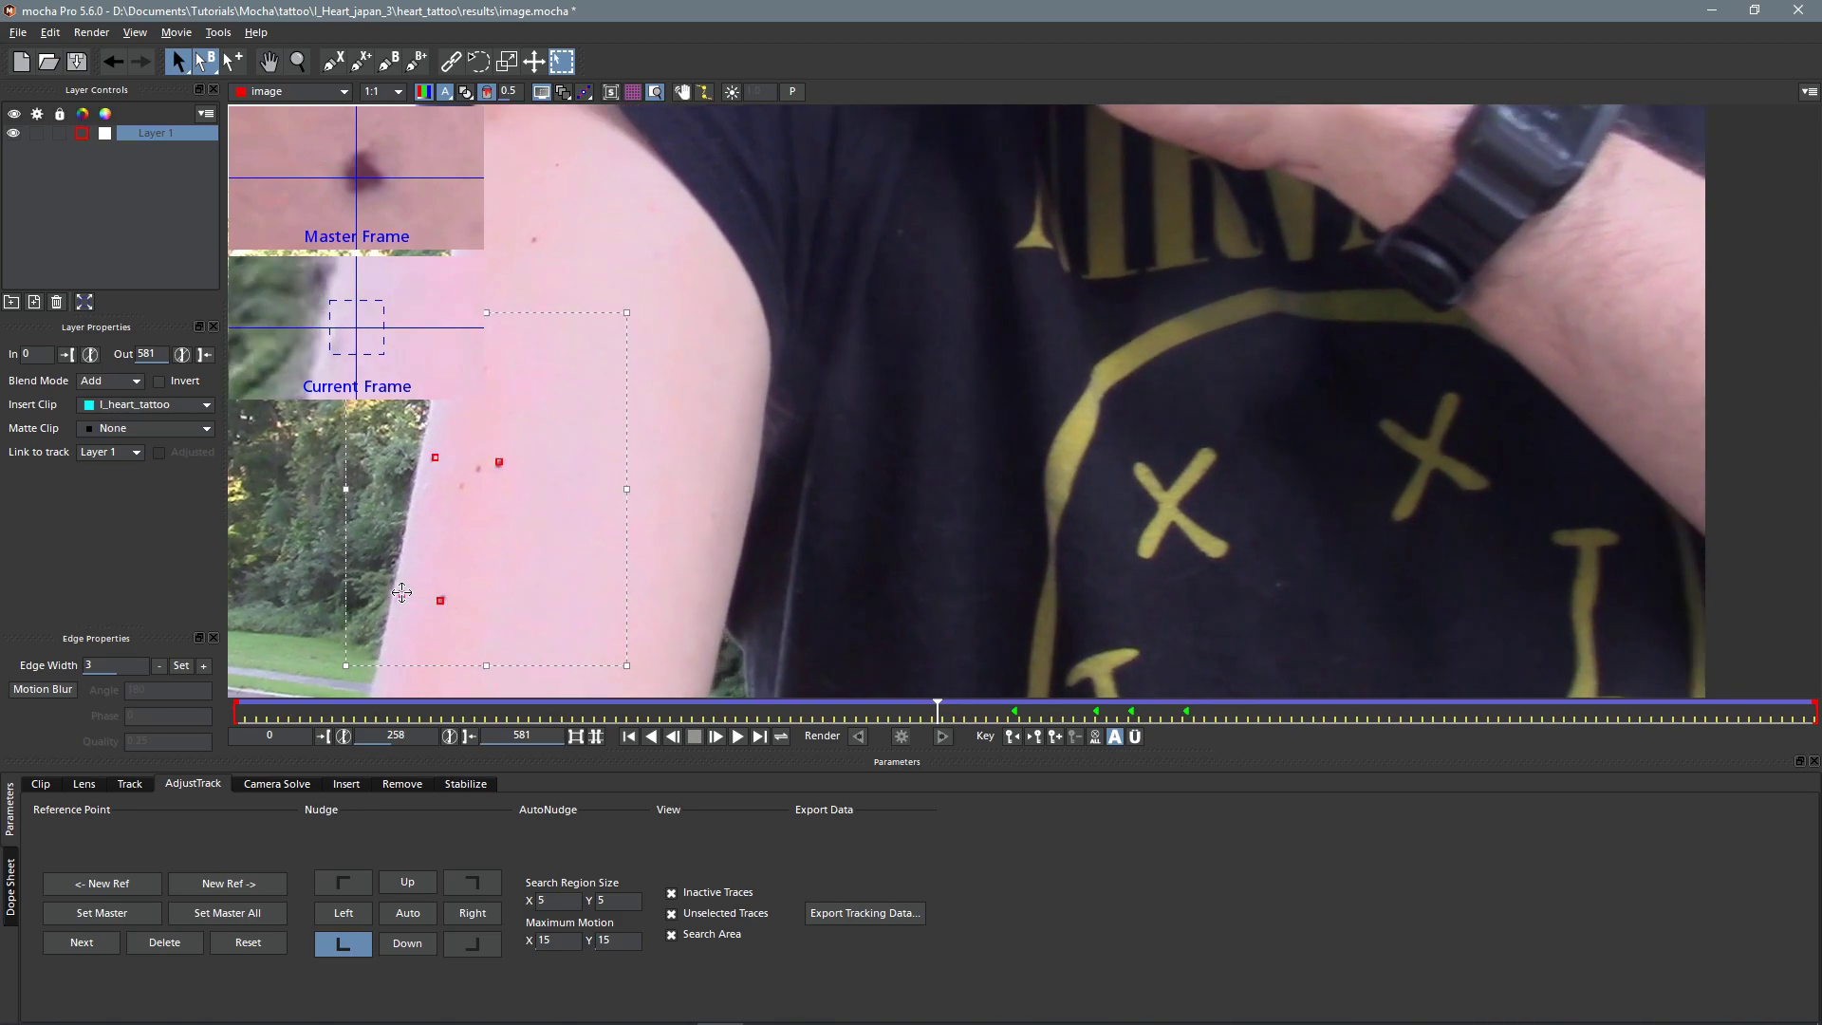
drag(402, 593, 397, 598)
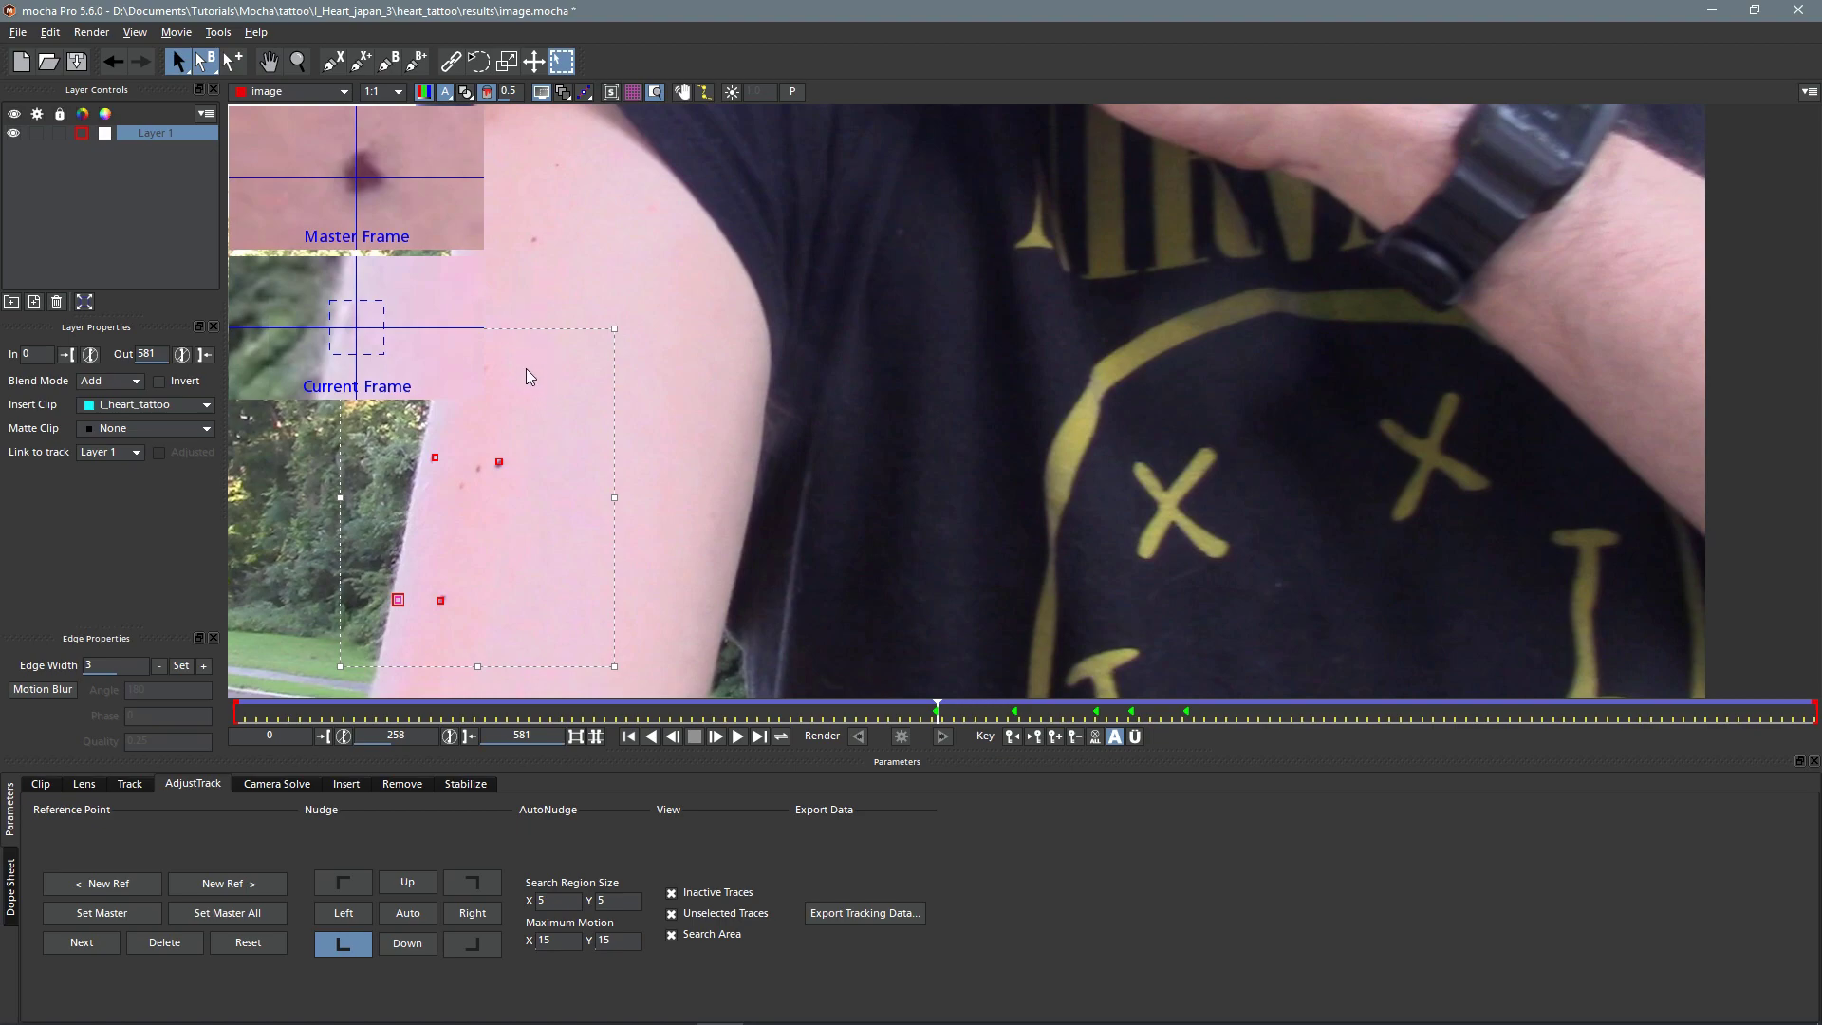
Step: At frame 258, check the corner reference points and nudge the upper-left one two steps leftward onto its dot
click(434, 457)
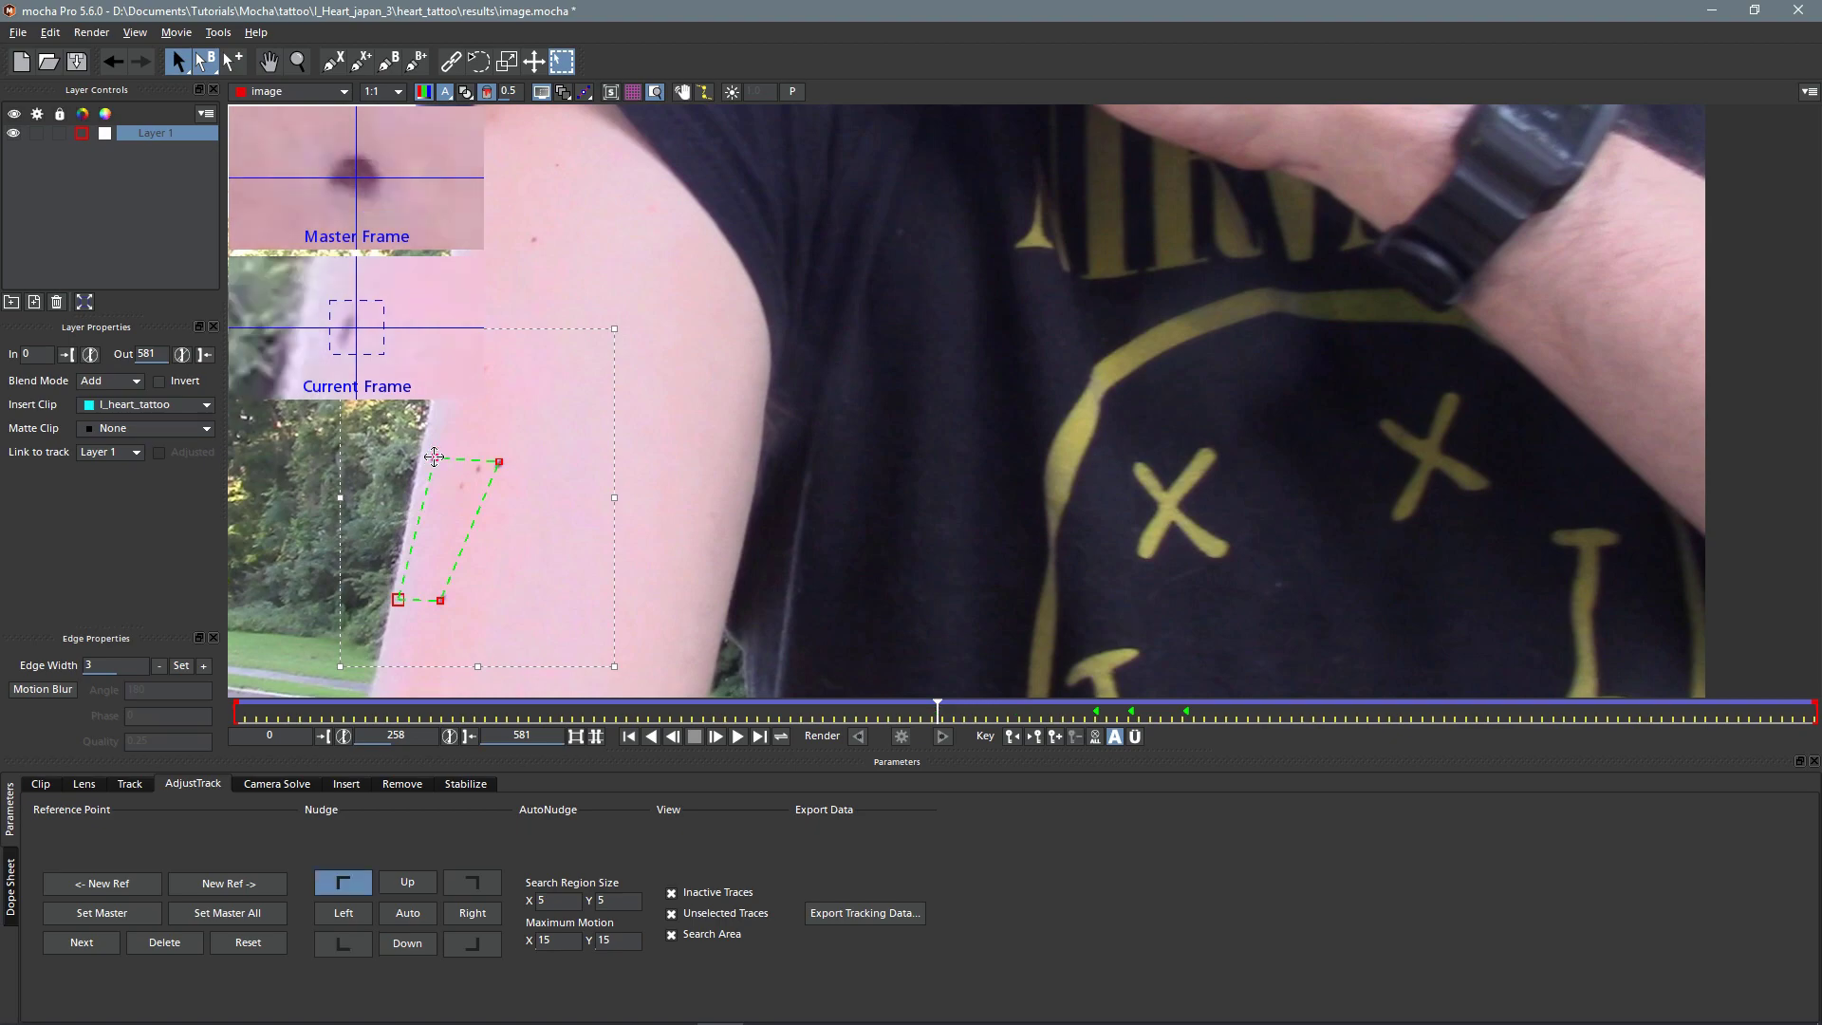
click(434, 456)
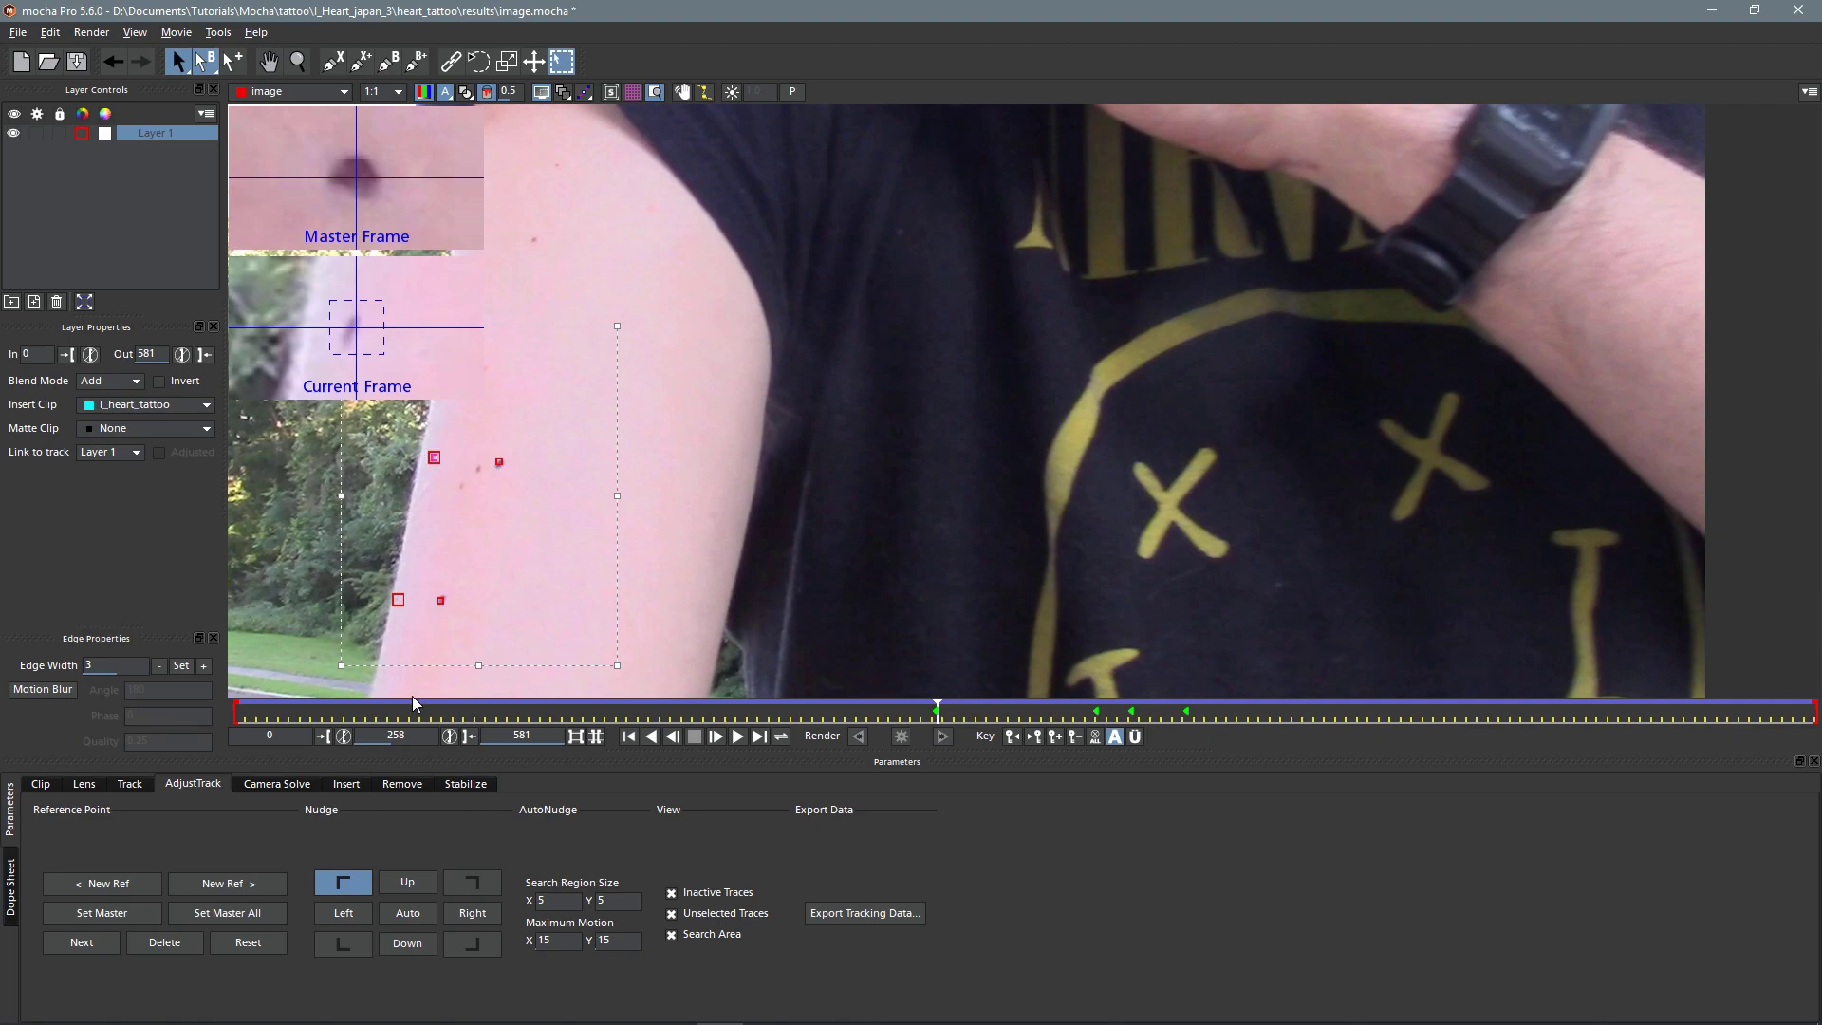
click(480, 882)
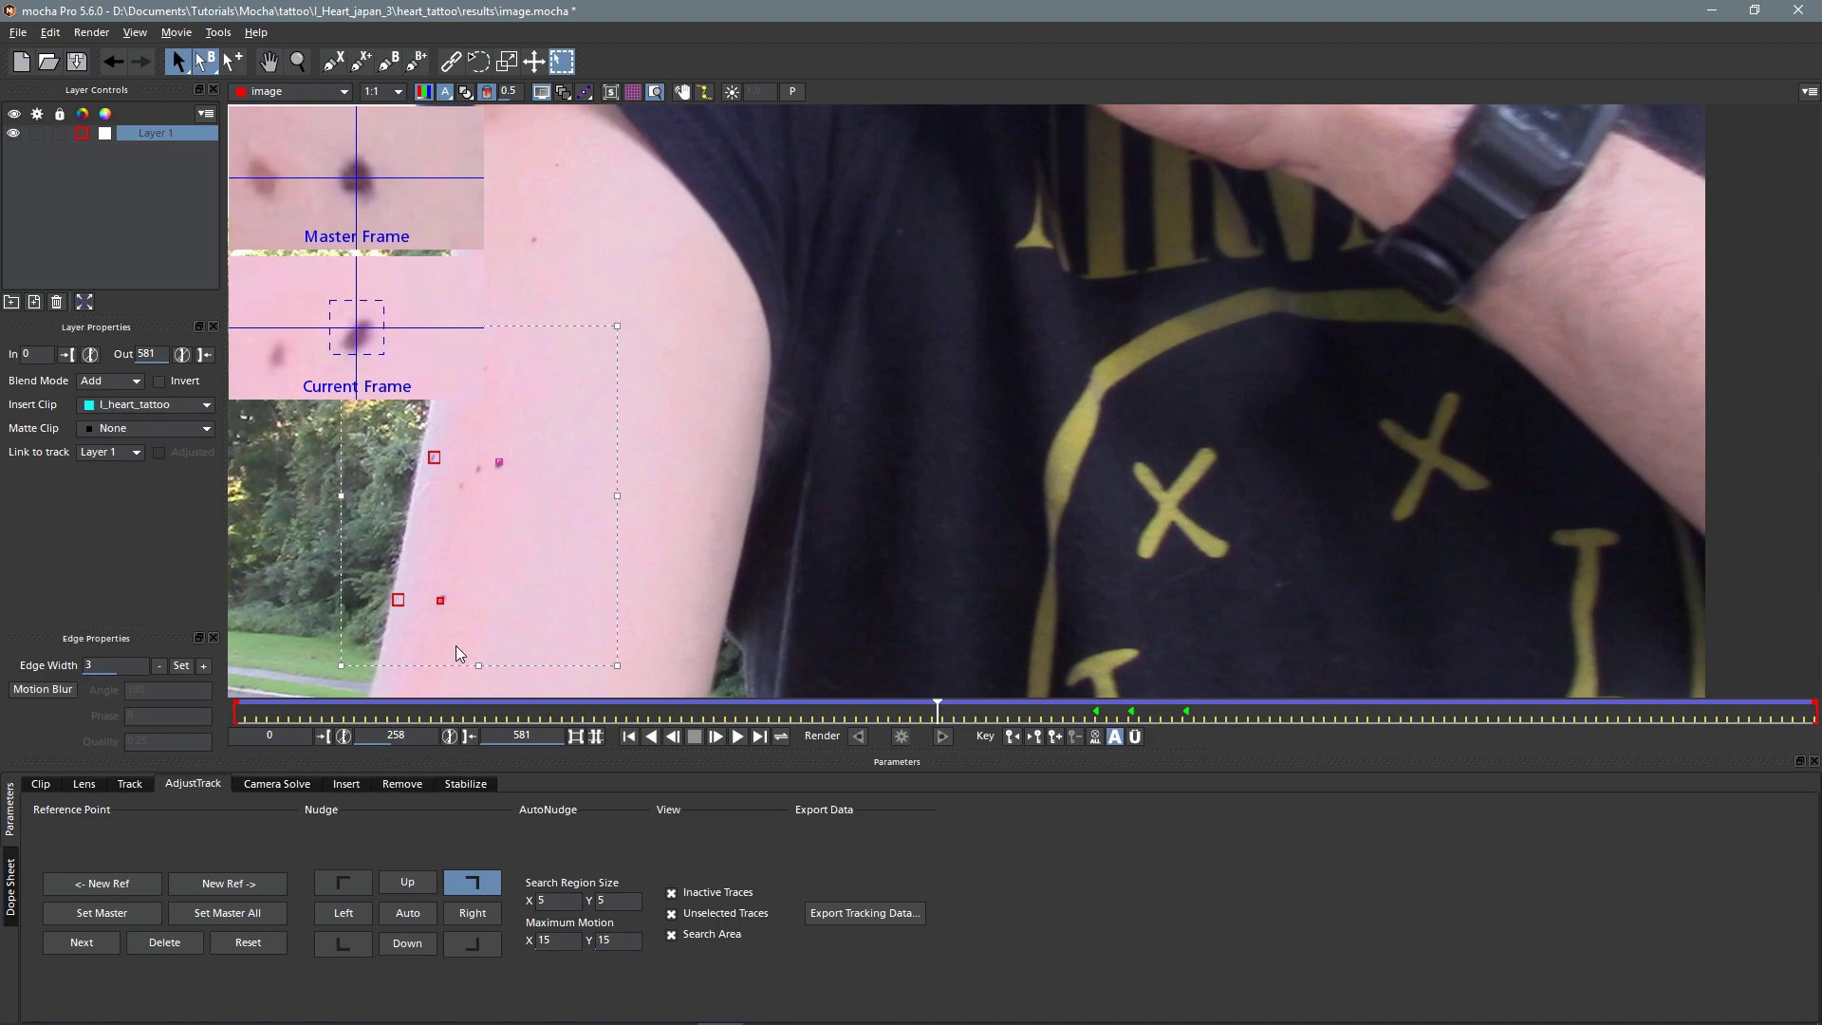
click(464, 937)
click(346, 944)
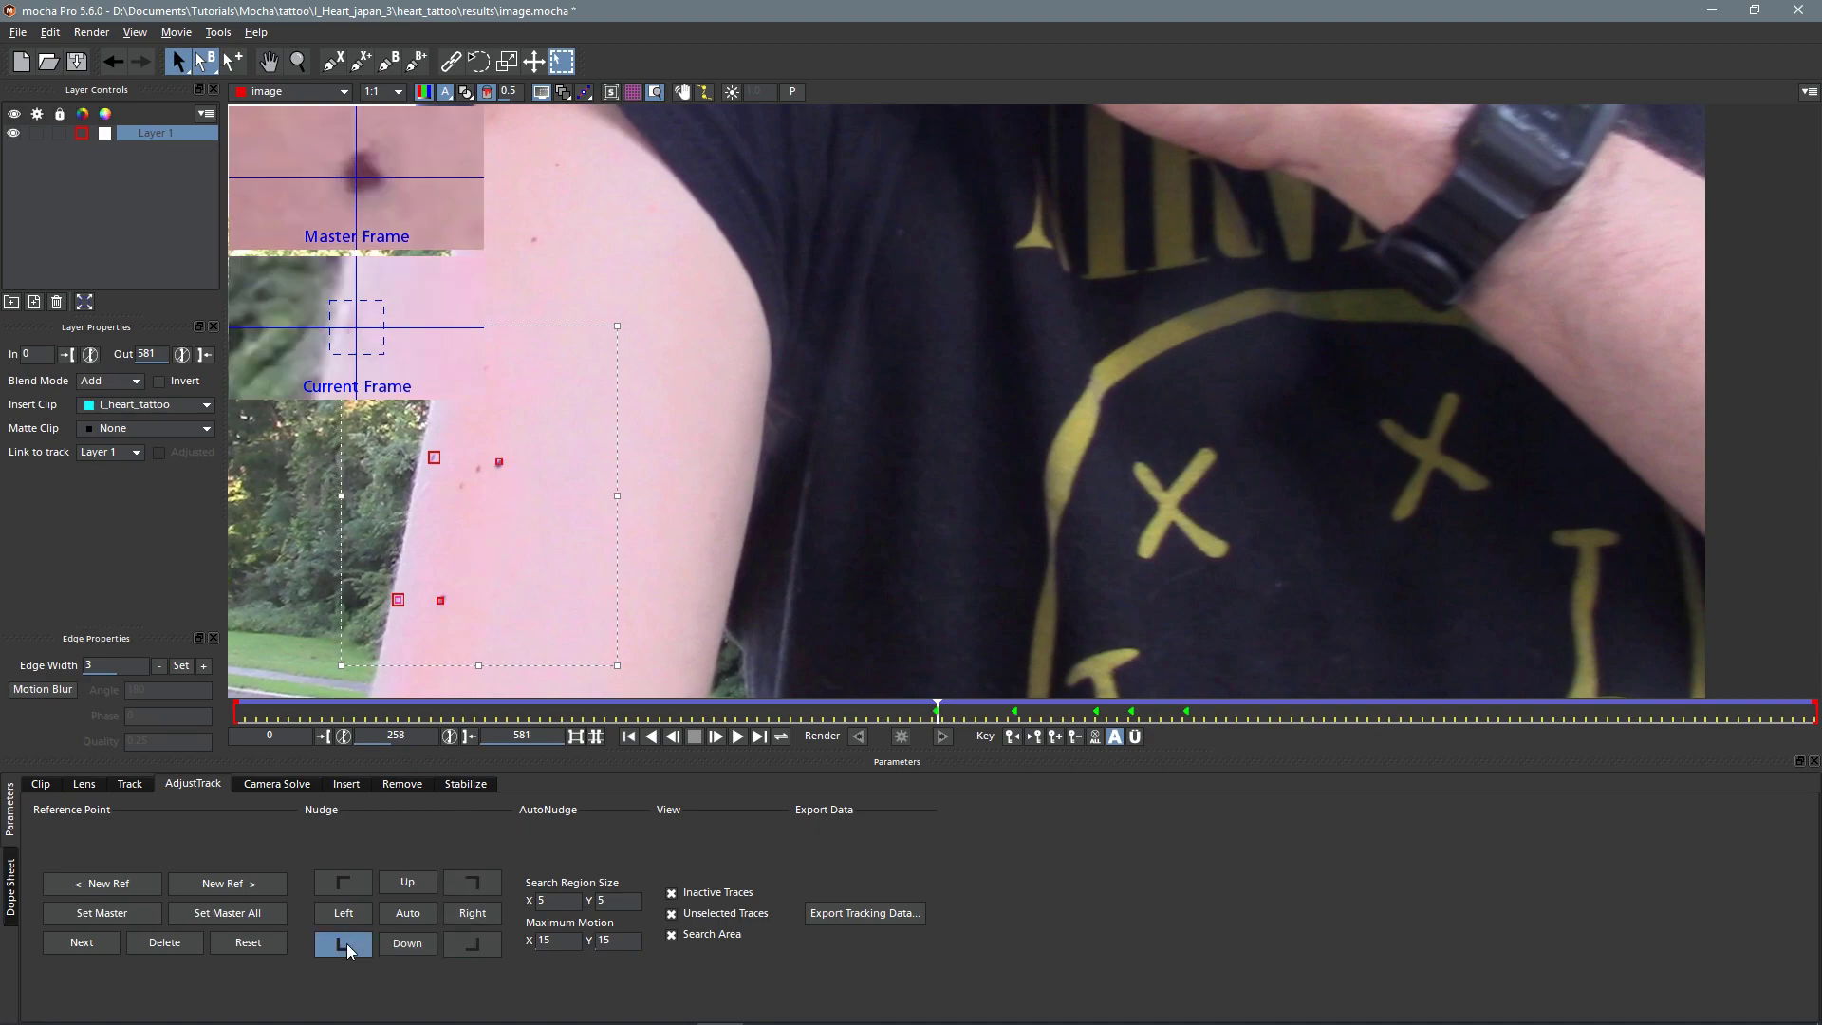
click(346, 884)
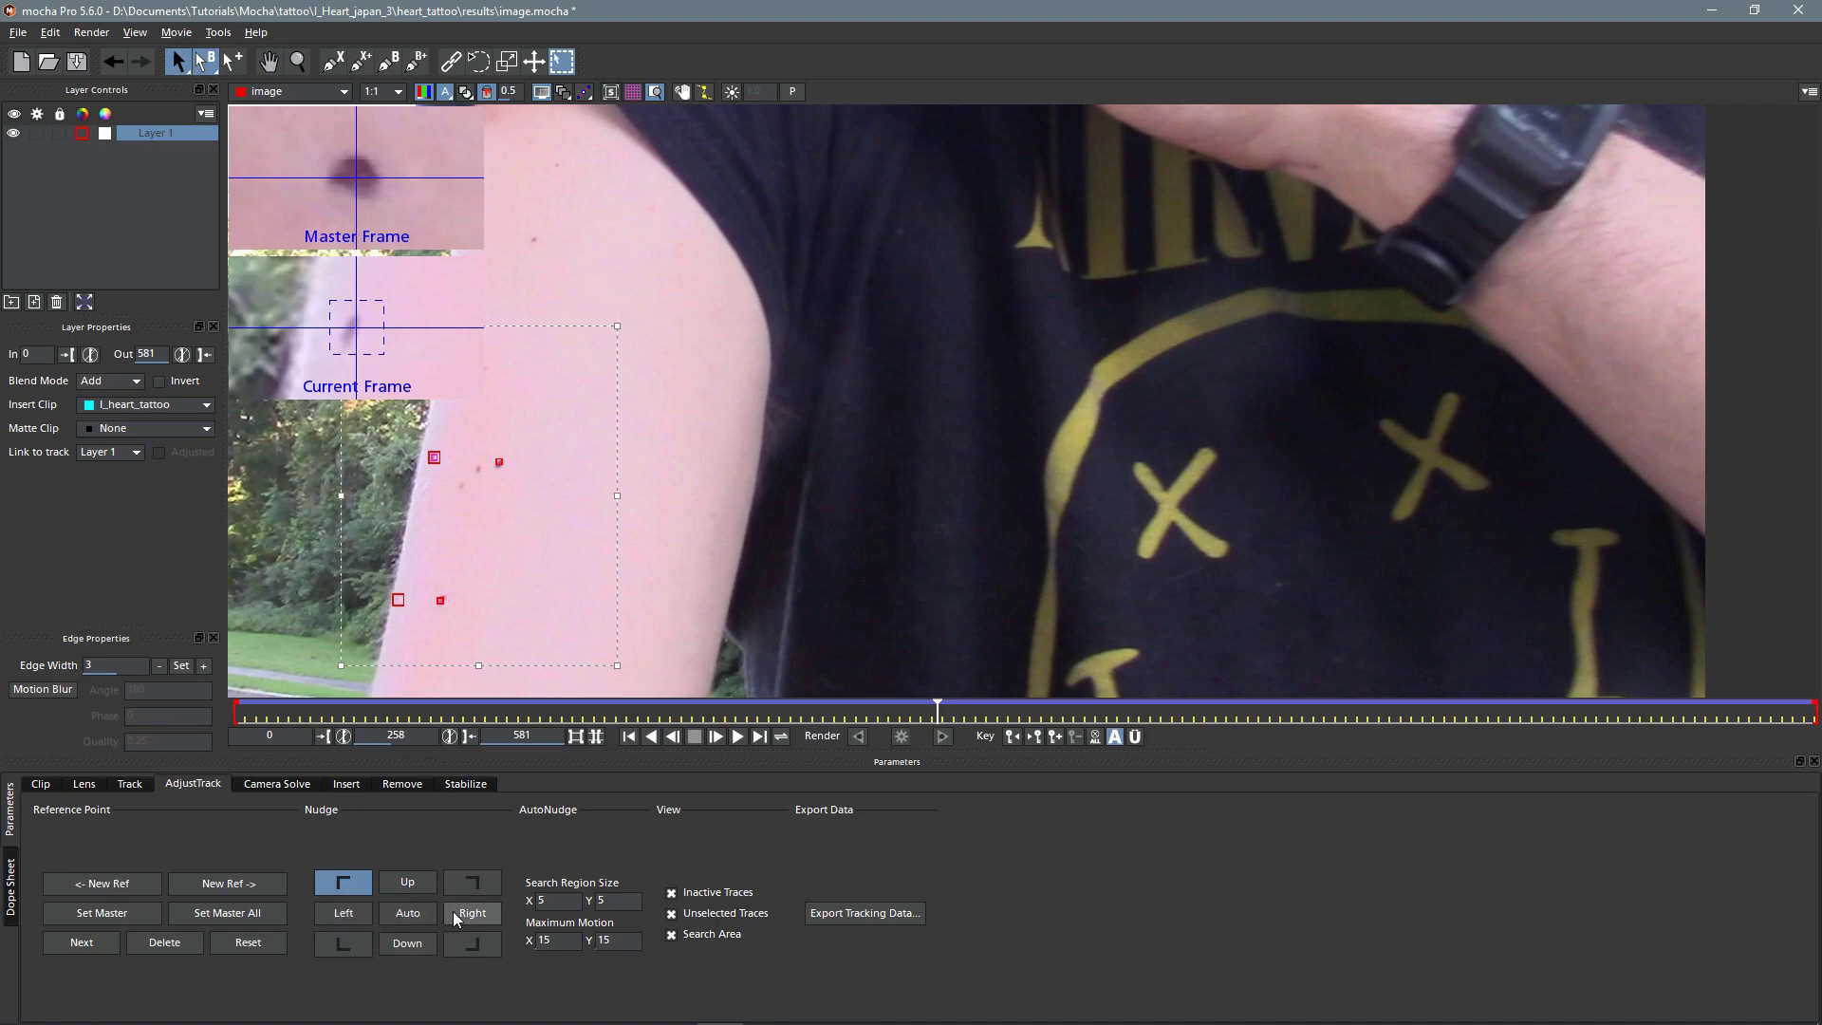
click(351, 916)
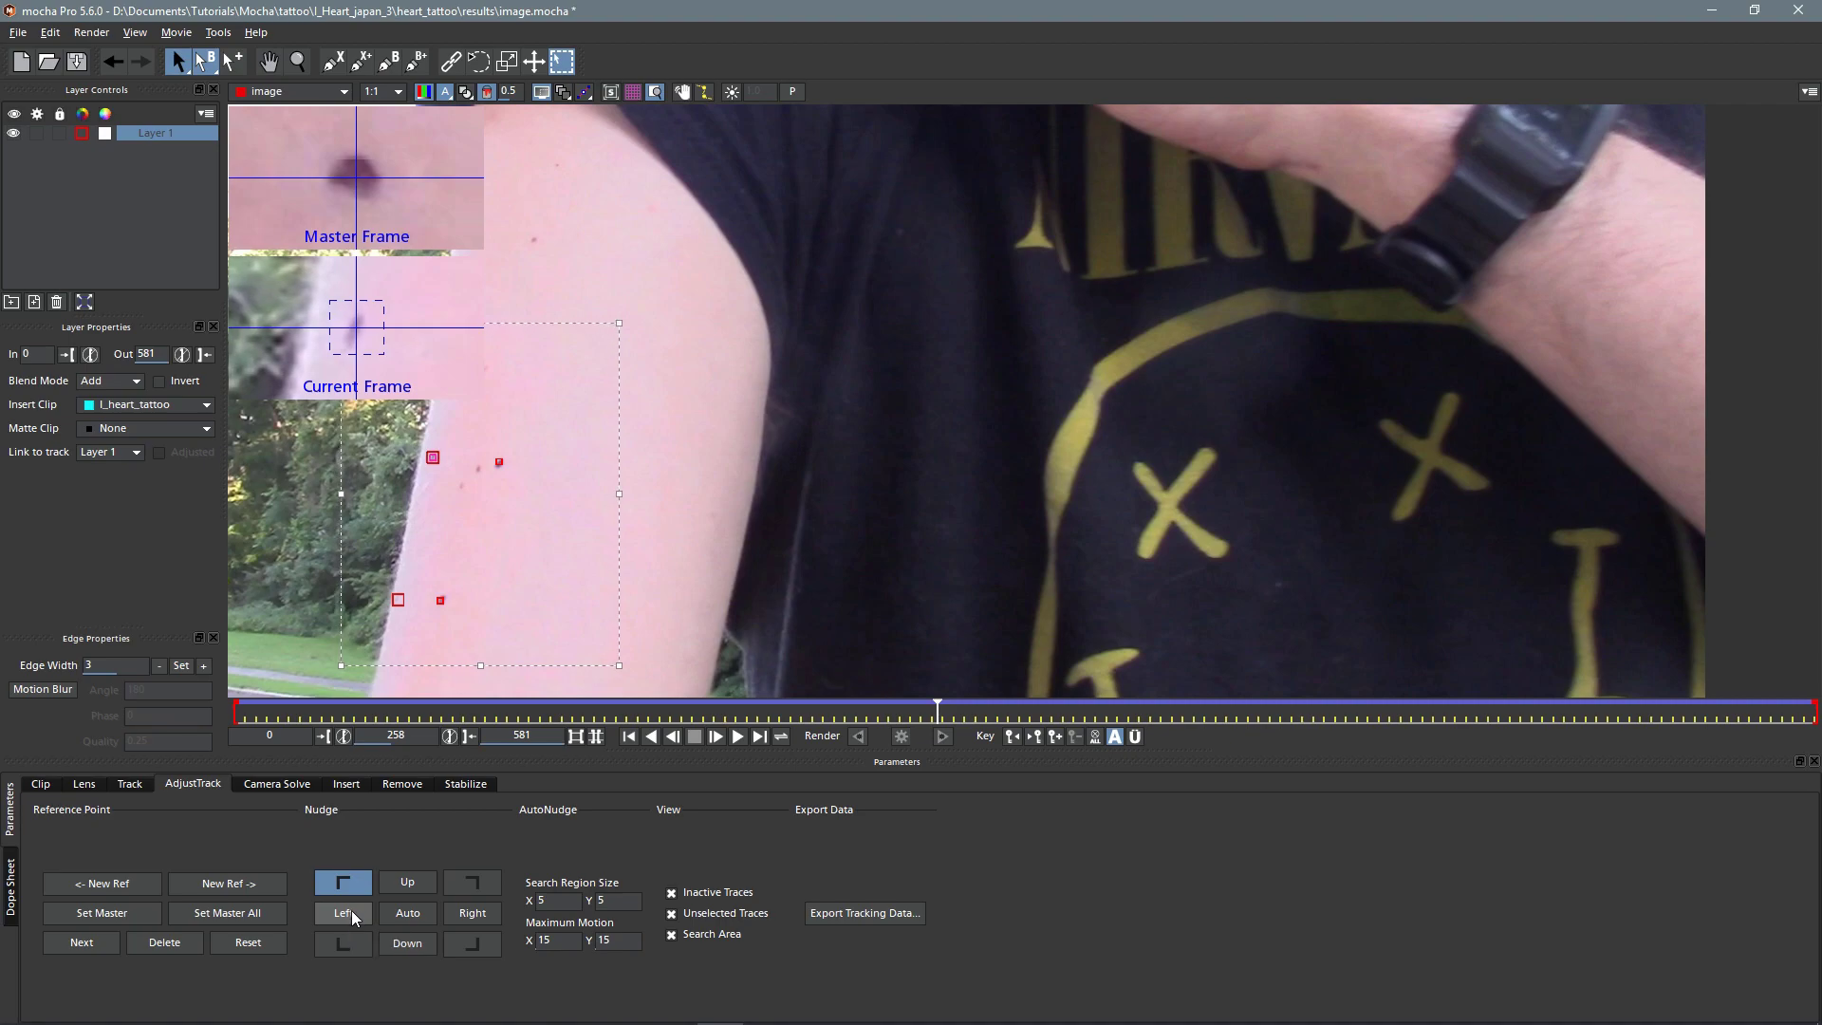
click(351, 909)
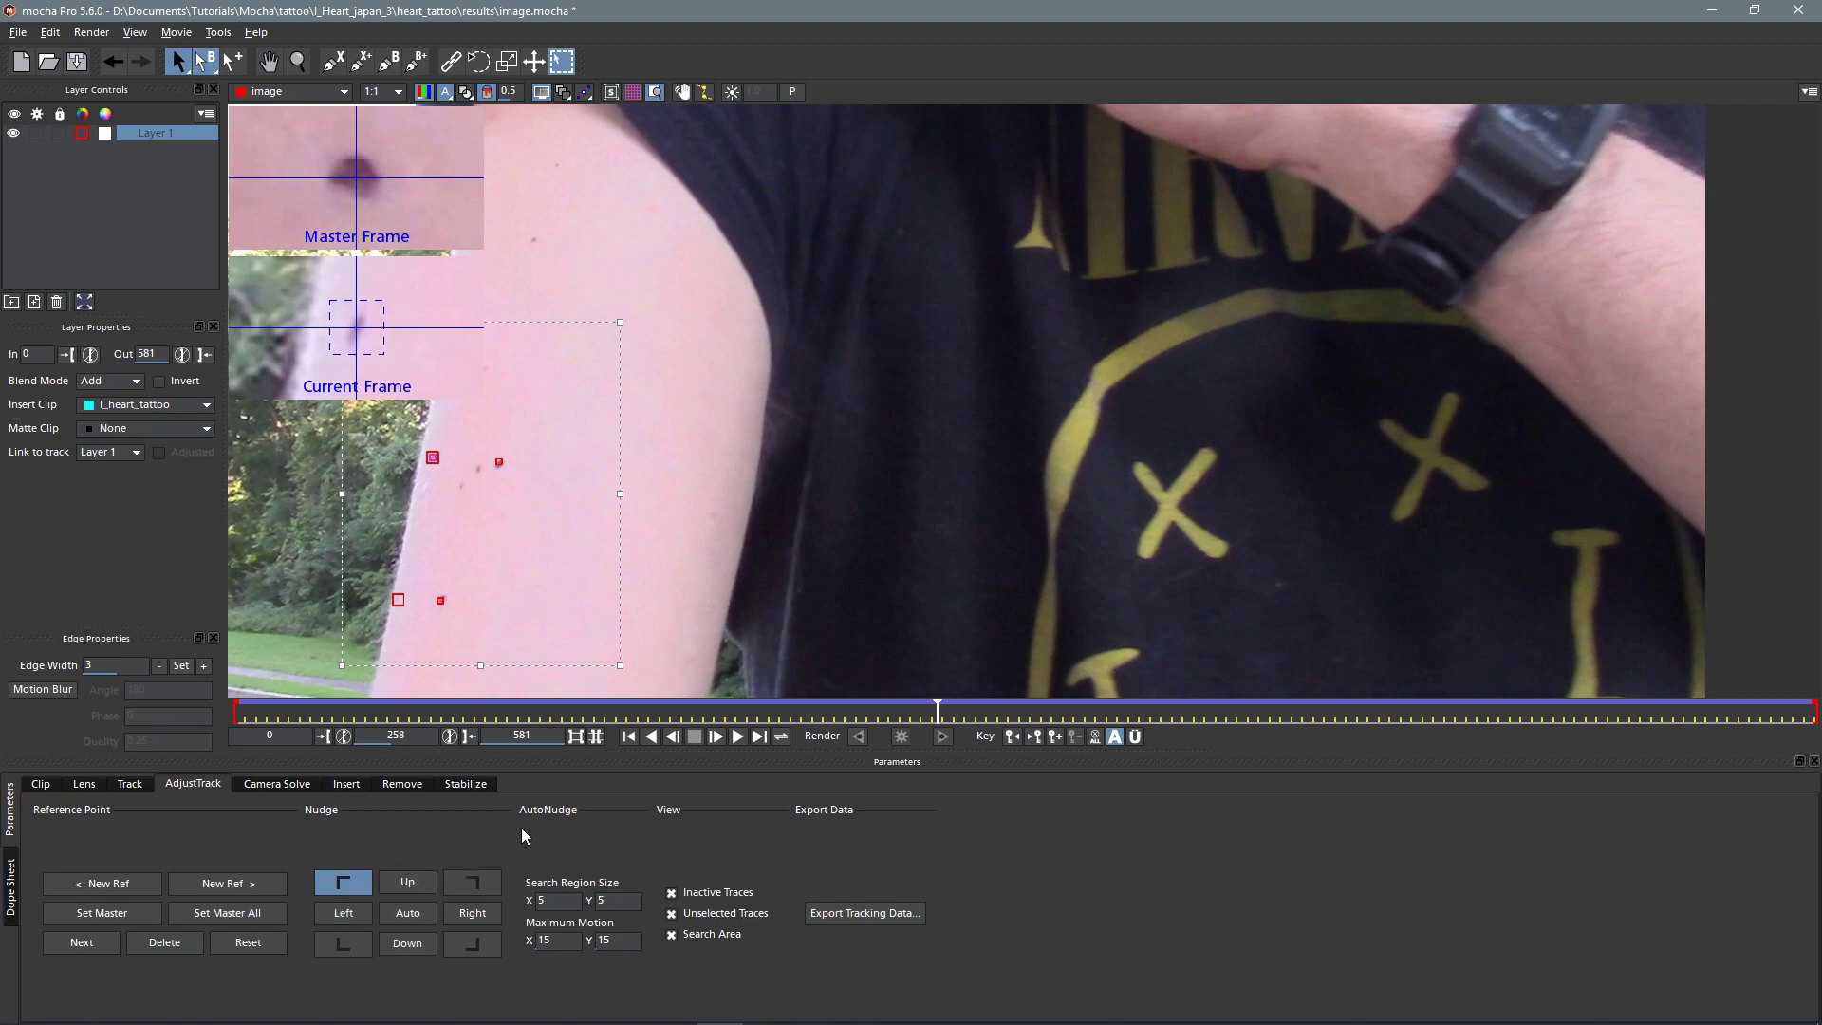
Step: Review the reference points from frame 264 back to frame 214, and there move the lower-left point onto its tracking dot
key(Right)
key(Right)
key(Right)
key(Right)
key(Right)
key(Right)
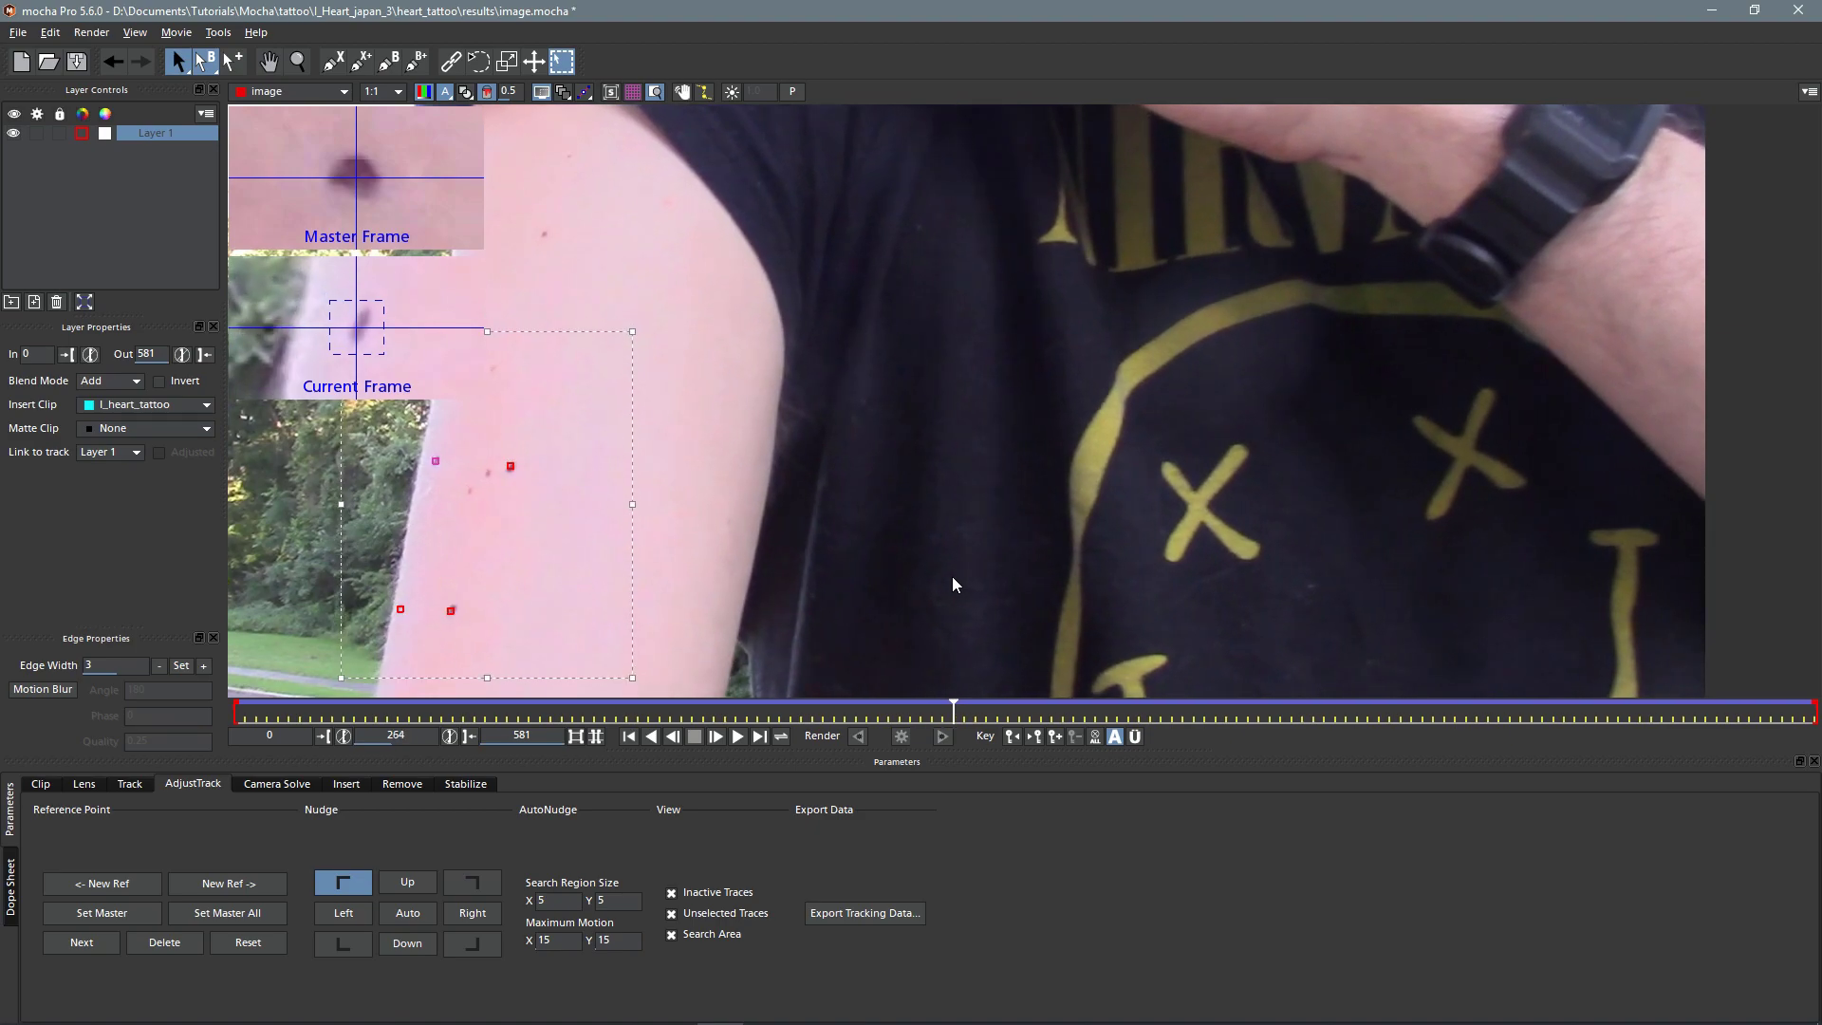
key(Left)
key(Left)
key(Left)
key(Left)
key(Left)
key(Left)
key(Left)
key(Left)
key(Left)
key(Left)
key(Left)
key(Left)
key(Left)
key(Left)
key(Left)
key(Left)
key(Left)
key(Left)
key(Left)
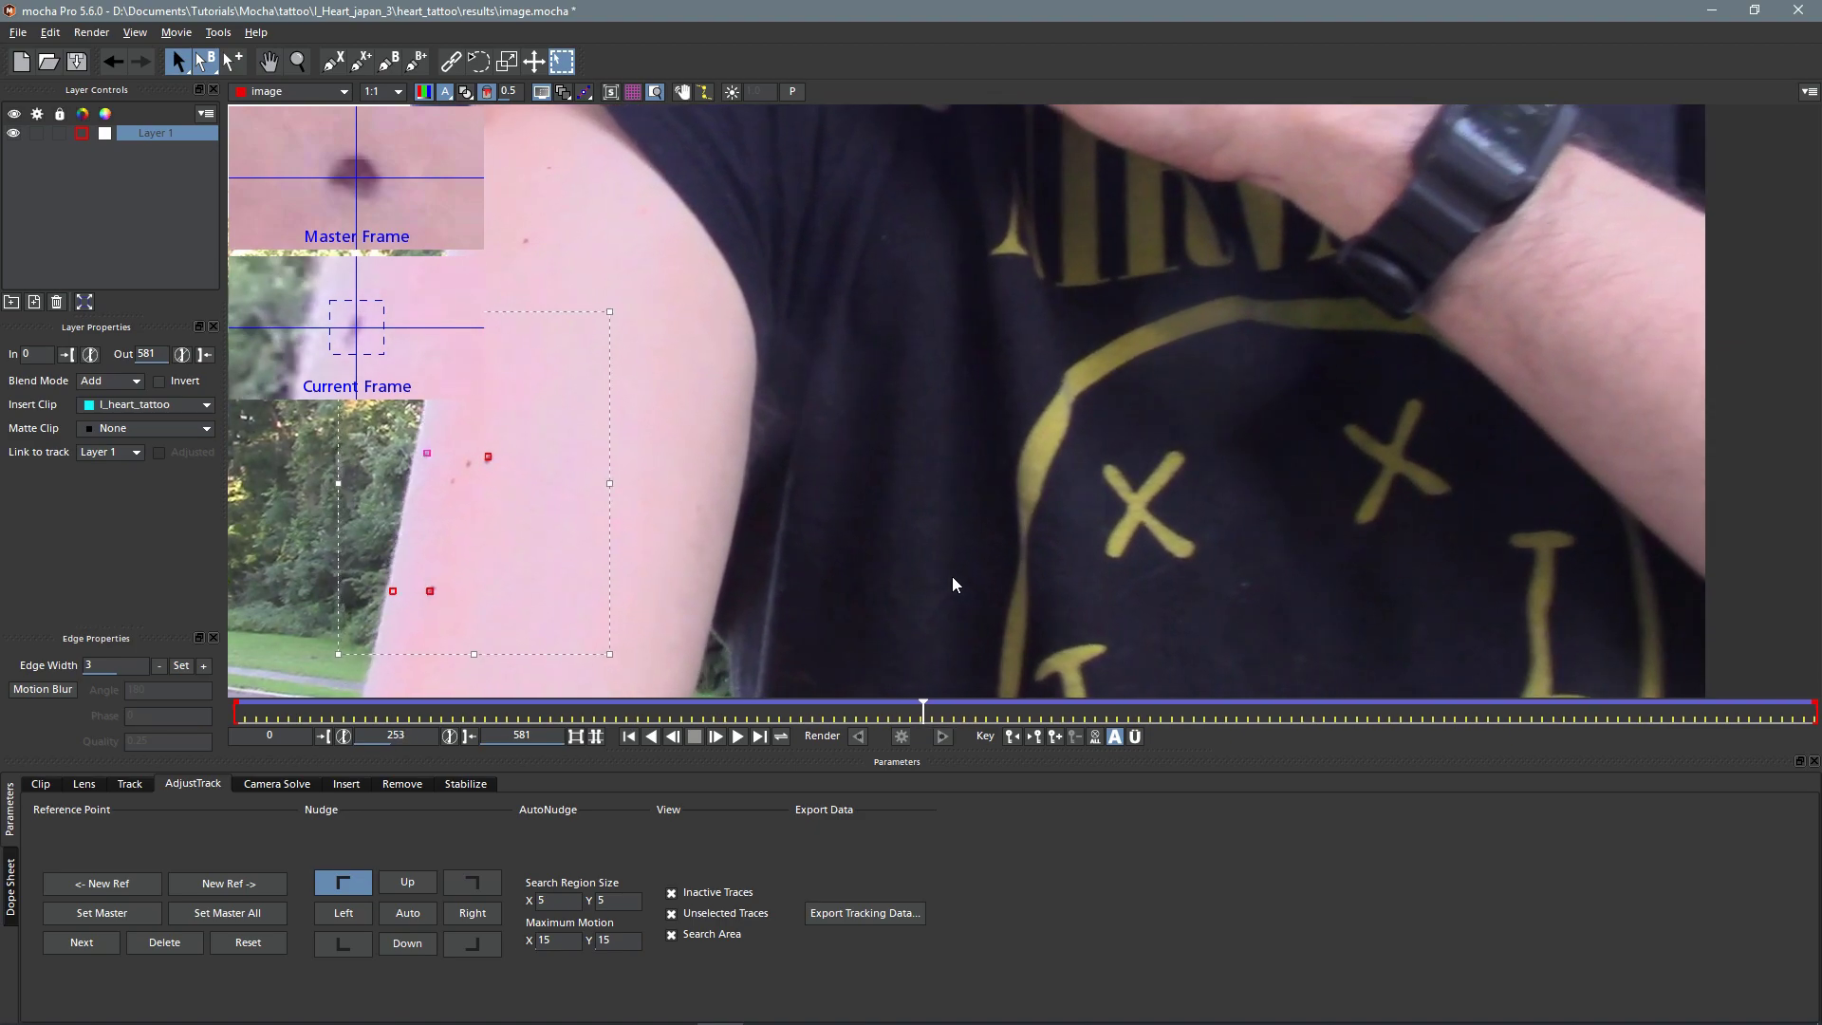
key(Left)
key(Left)
key(Left)
key(Left)
key(Left)
key(Left)
key(Left)
key(Left)
key(Left)
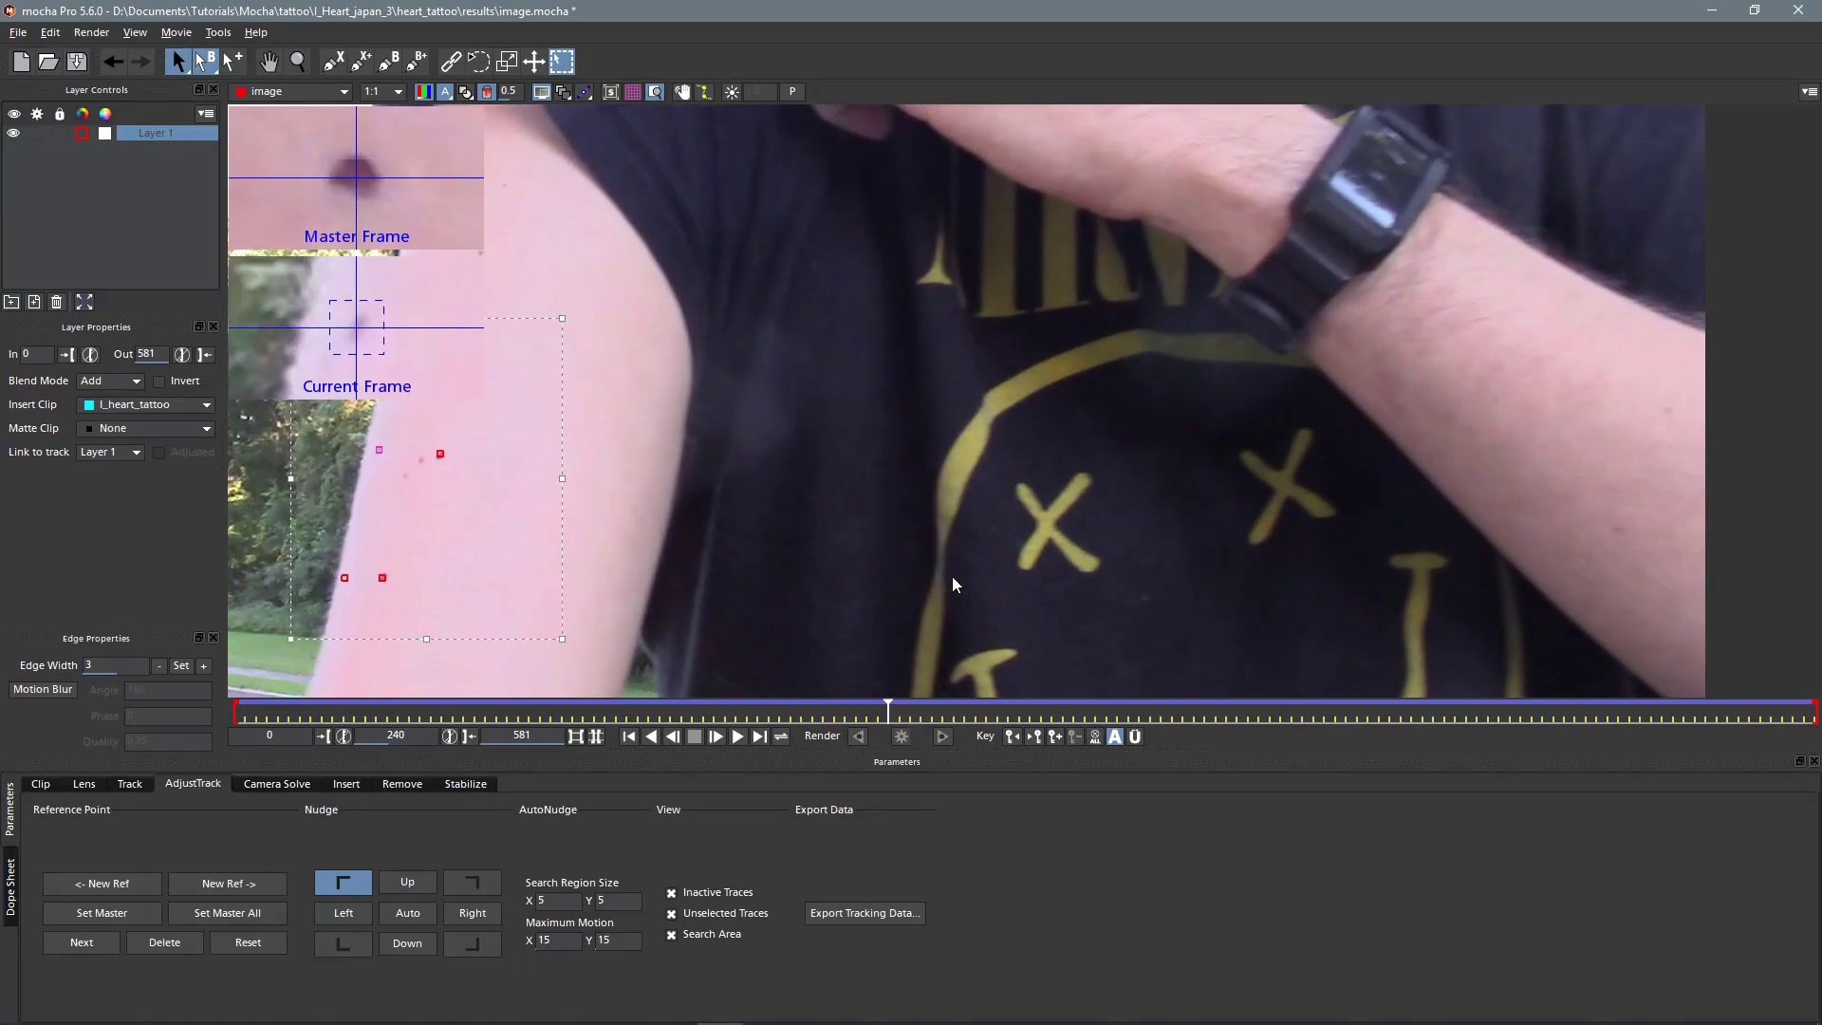
key(Left)
key(Left)
key(Left)
key(Left)
key(Left)
key(Left)
key(Left)
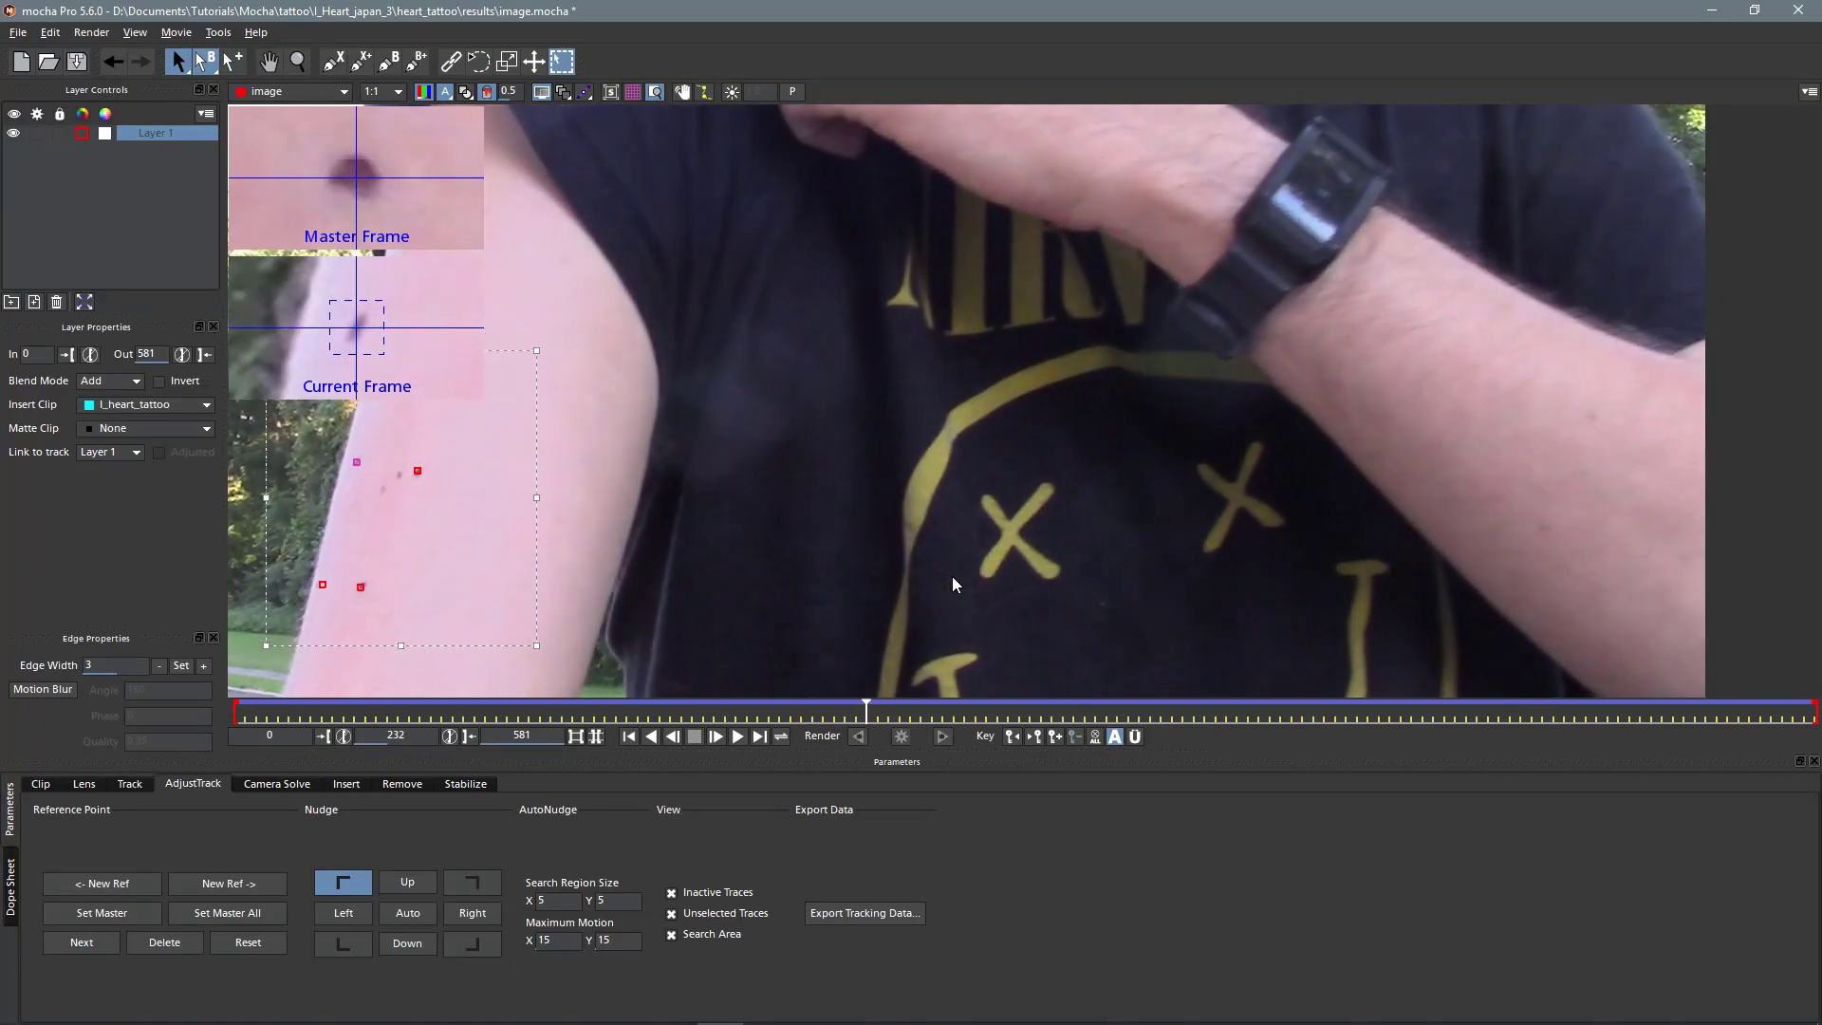
key(Left)
key(Left)
key(Left)
key(Left)
key(Left)
key(Left)
key(Left)
key(Left)
key(Left)
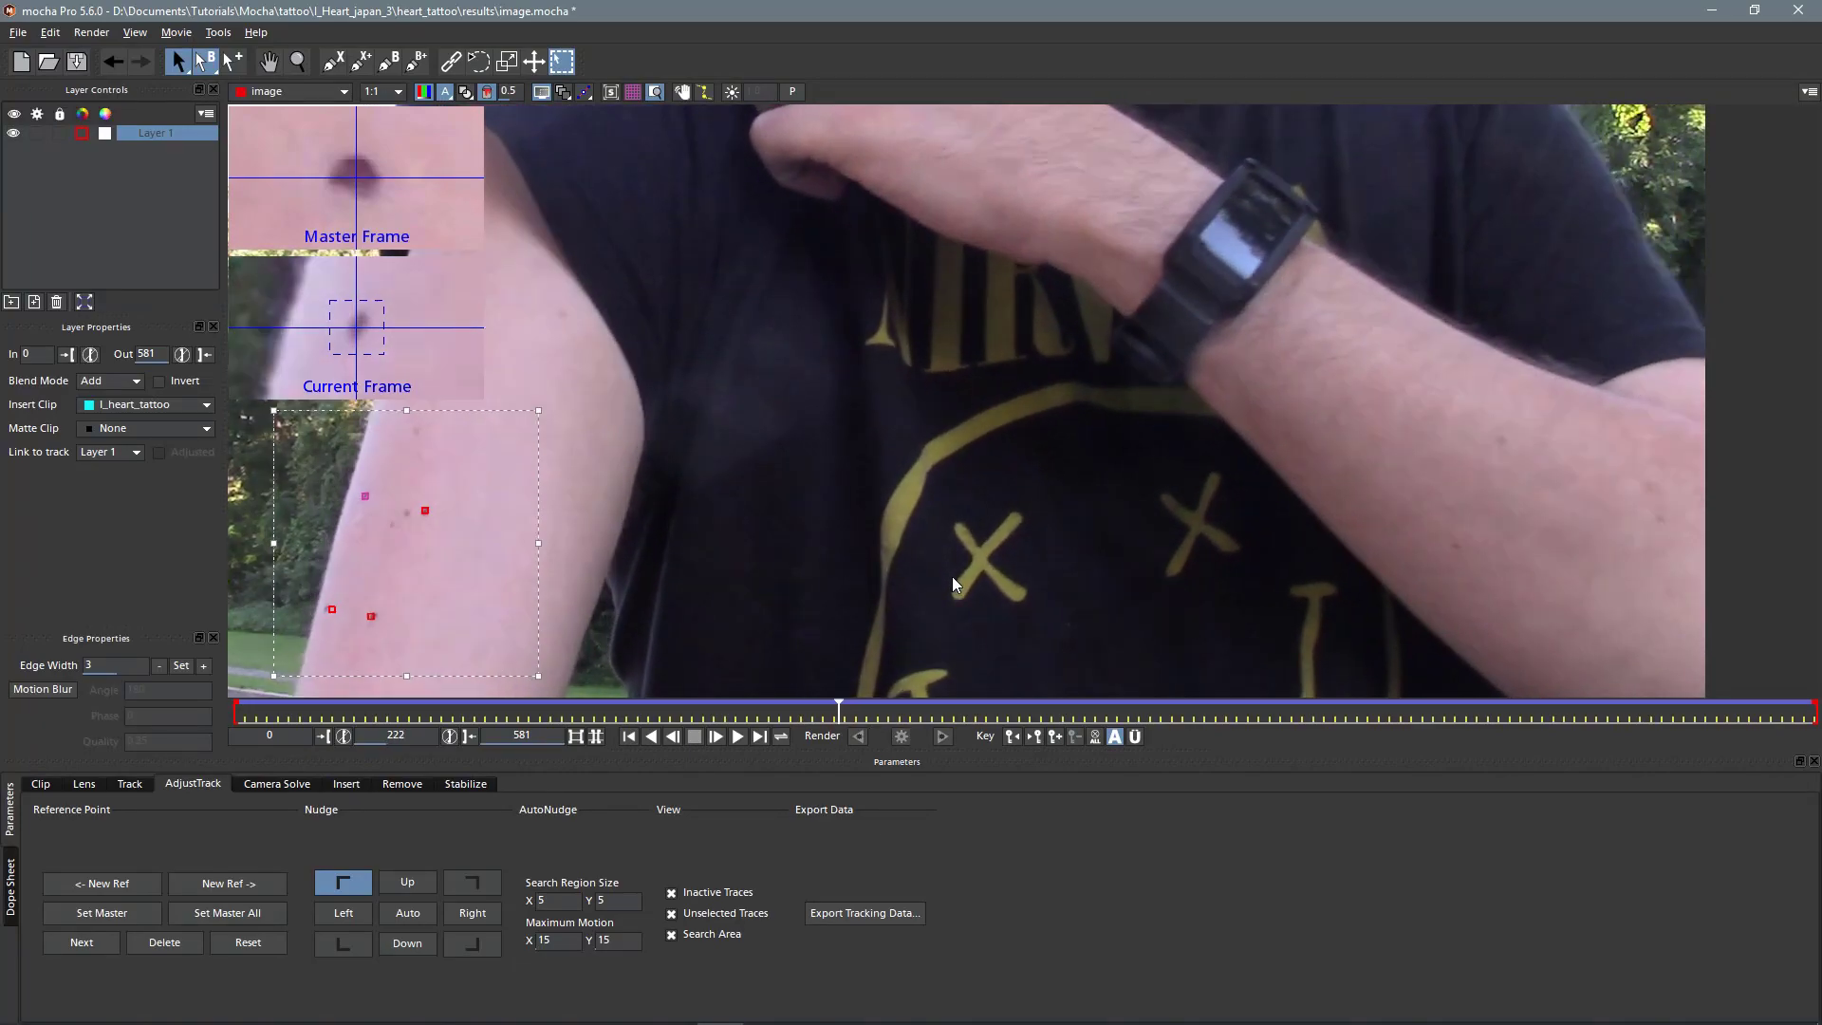
key(Left)
key(Left)
key(Left)
key(Left)
key(Left)
key(Left)
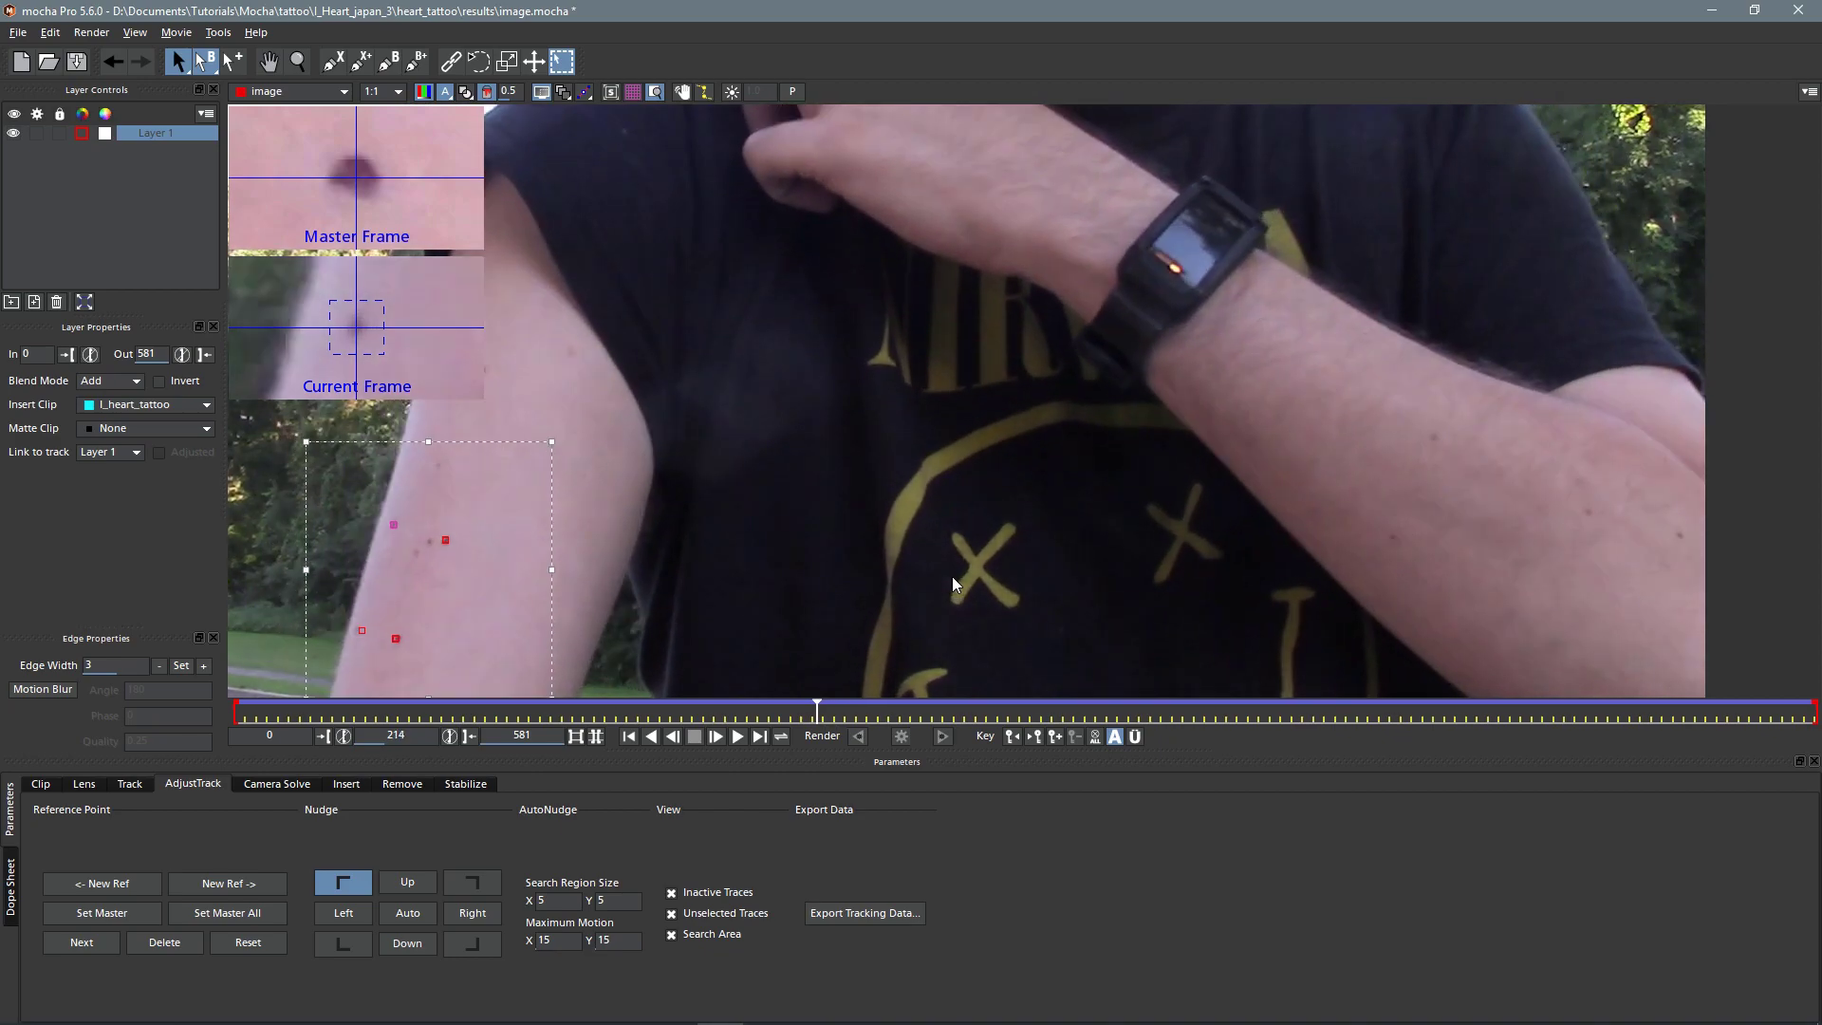
click(364, 629)
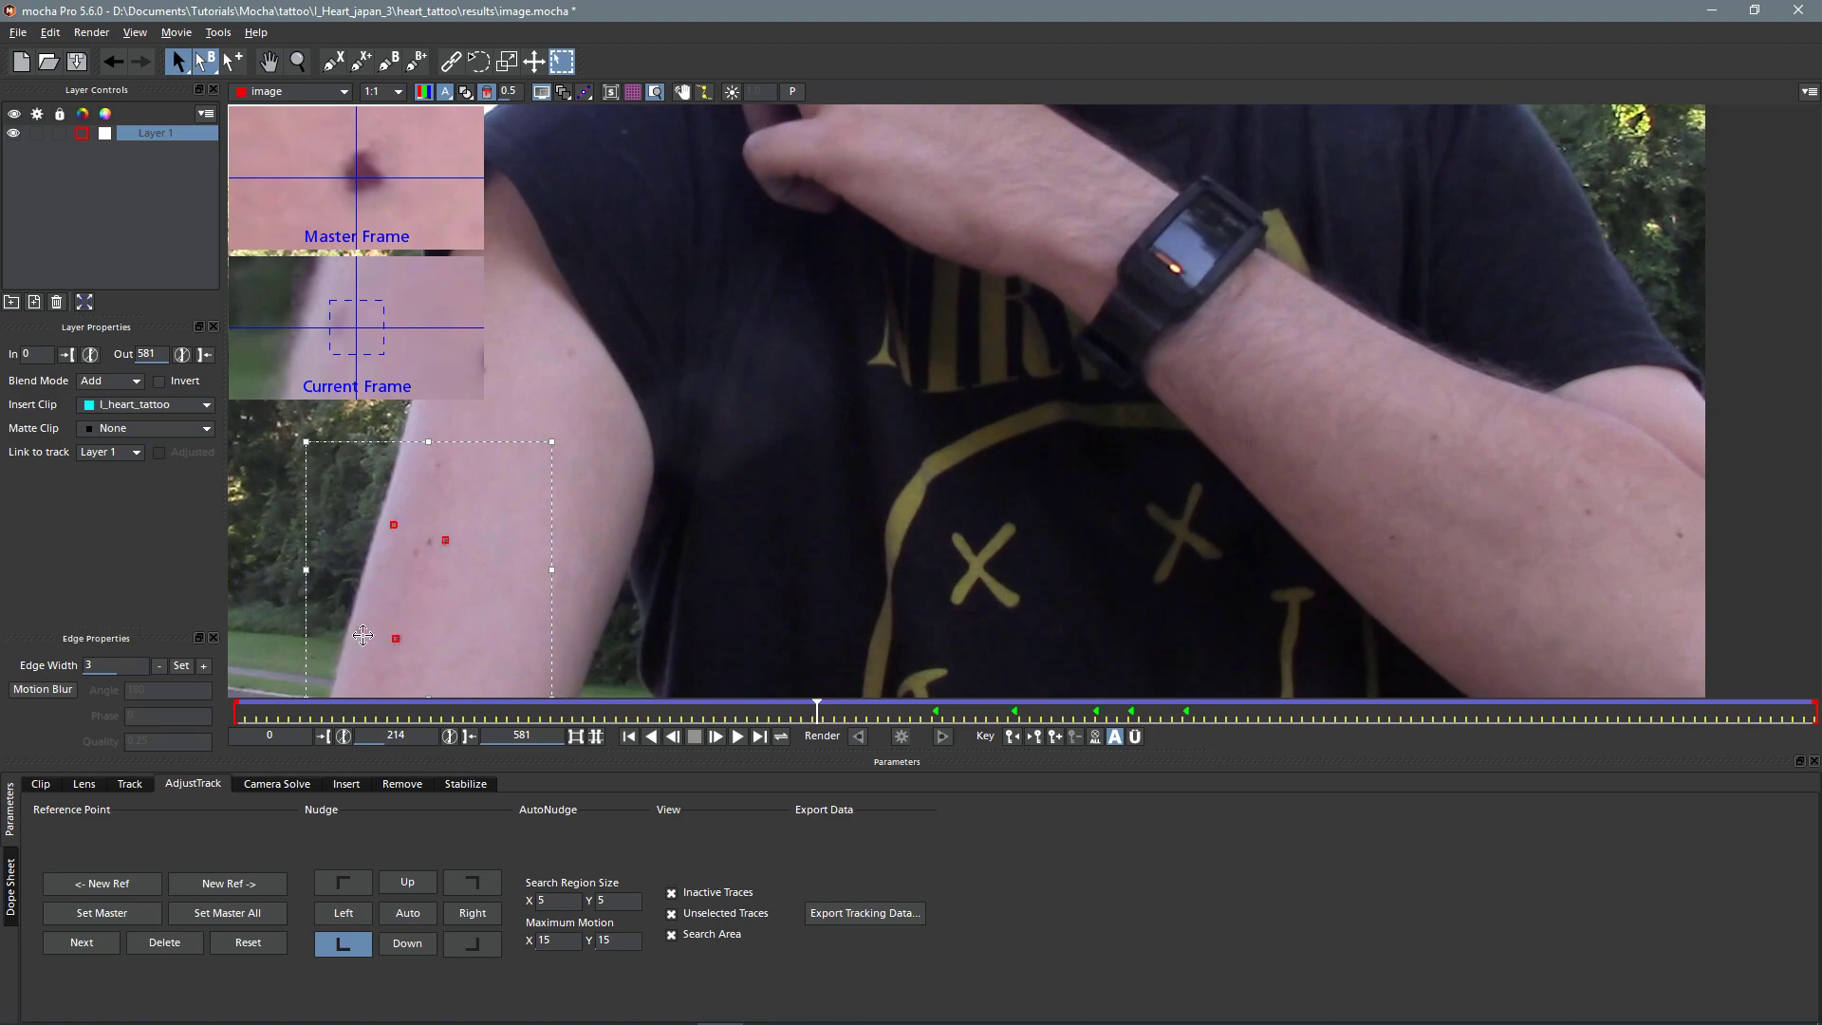
drag(363, 635, 358, 630)
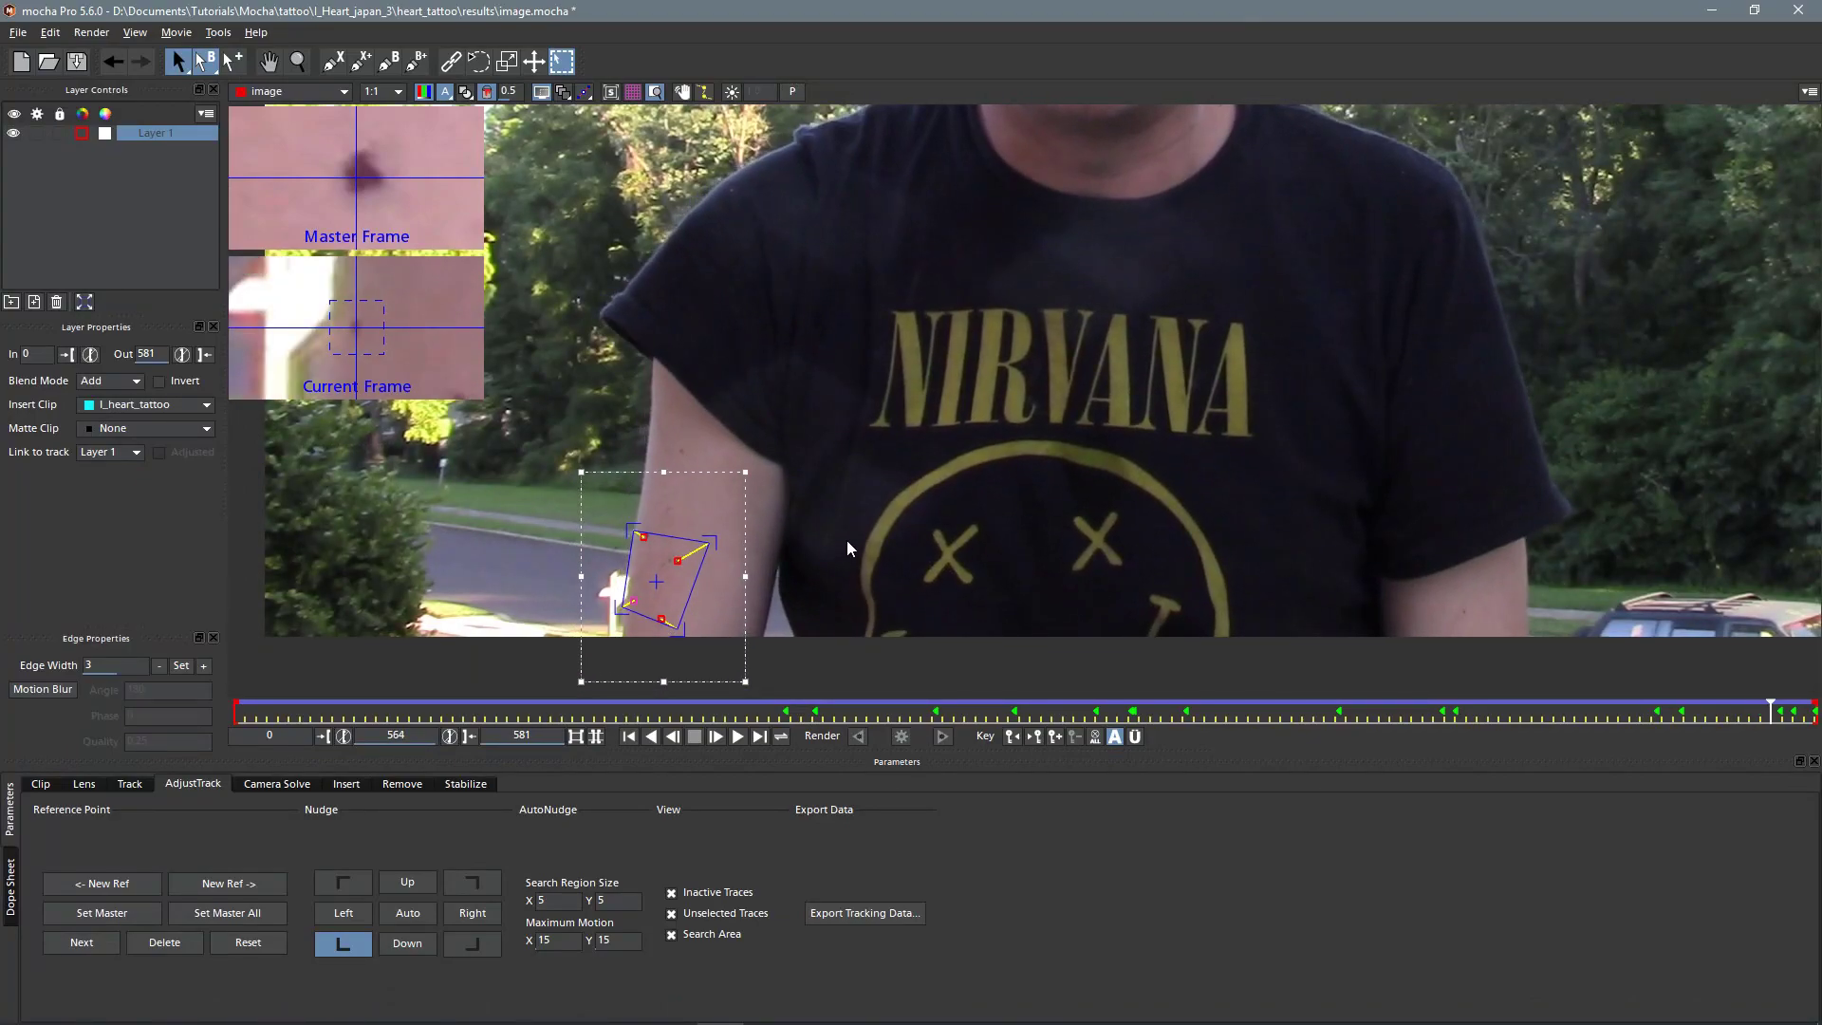
Step: Step back frame by frame from around frame 565 to examine how the reference points follow the tracking dots
key(Left)
key(Left)
key(Left)
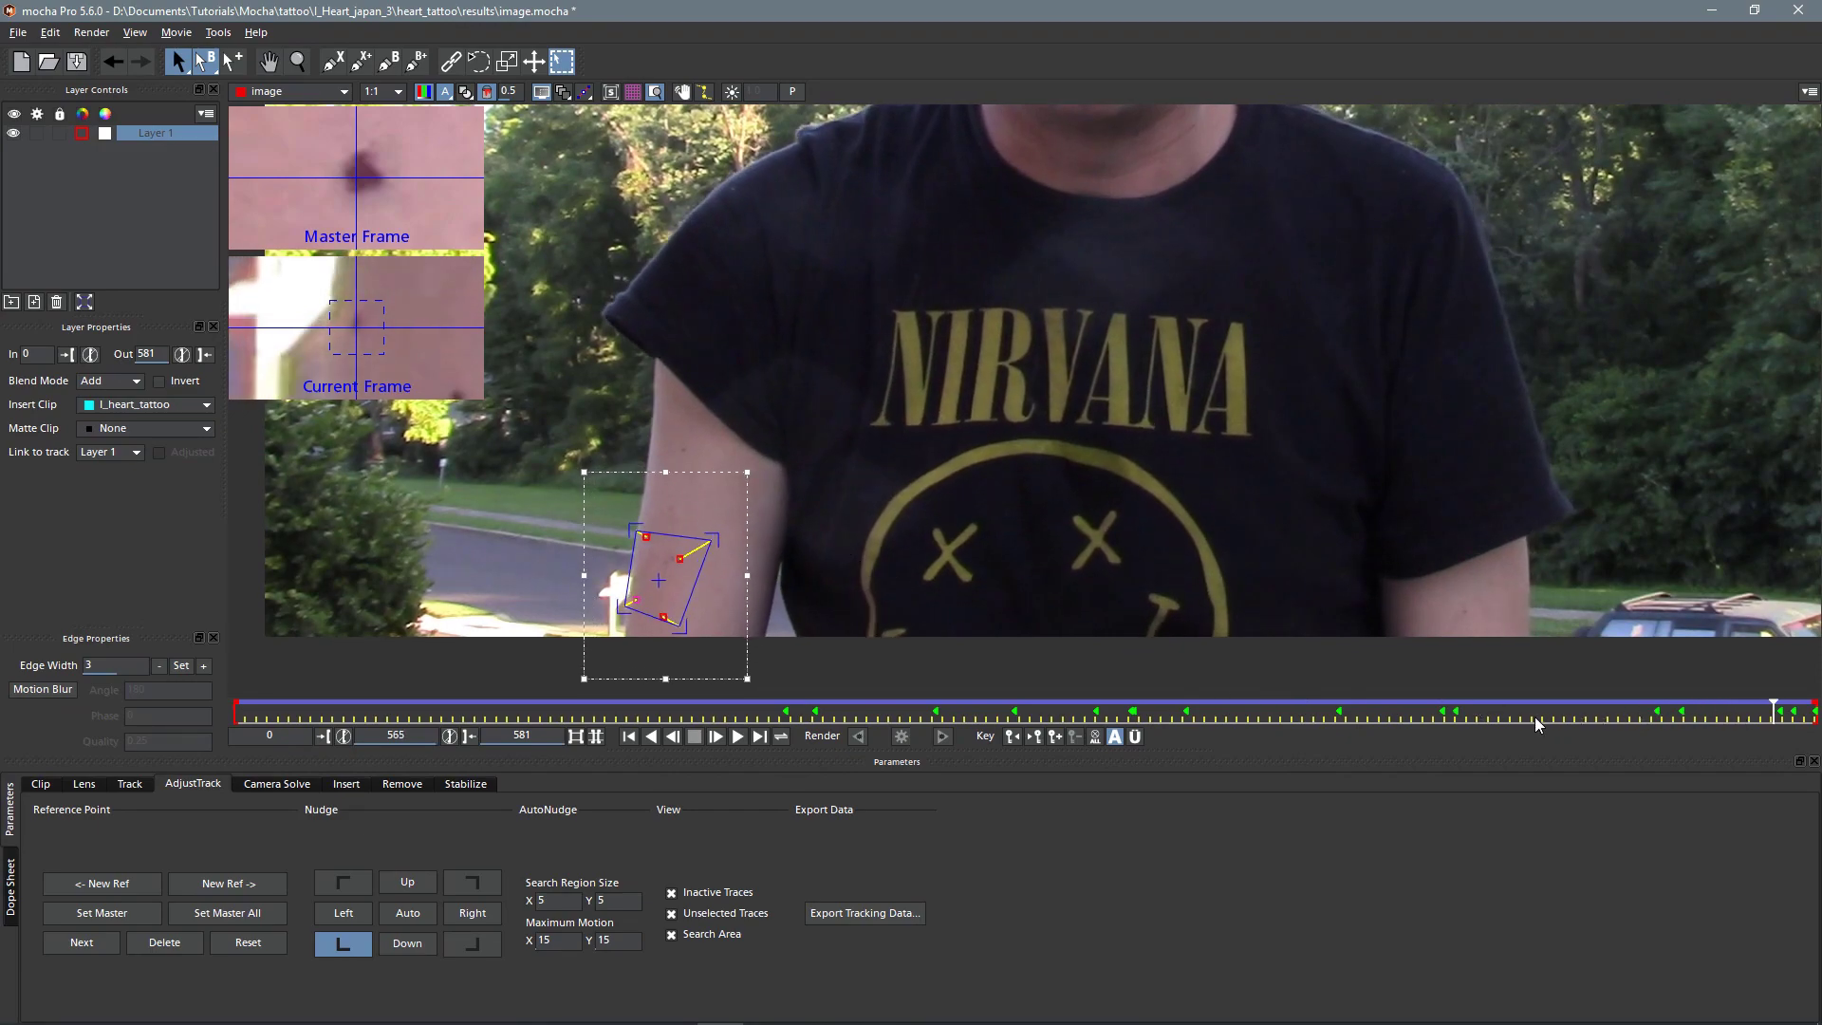
key(Left)
key(Left)
key(Left)
key(Left)
key(Left)
key(Left)
key(Left)
key(Left)
key(Left)
key(Left)
key(Left)
key(Left)
key(Left)
key(Left)
key(Left)
key(Left)
key(Left)
key(Left)
key(Left)
key(Left)
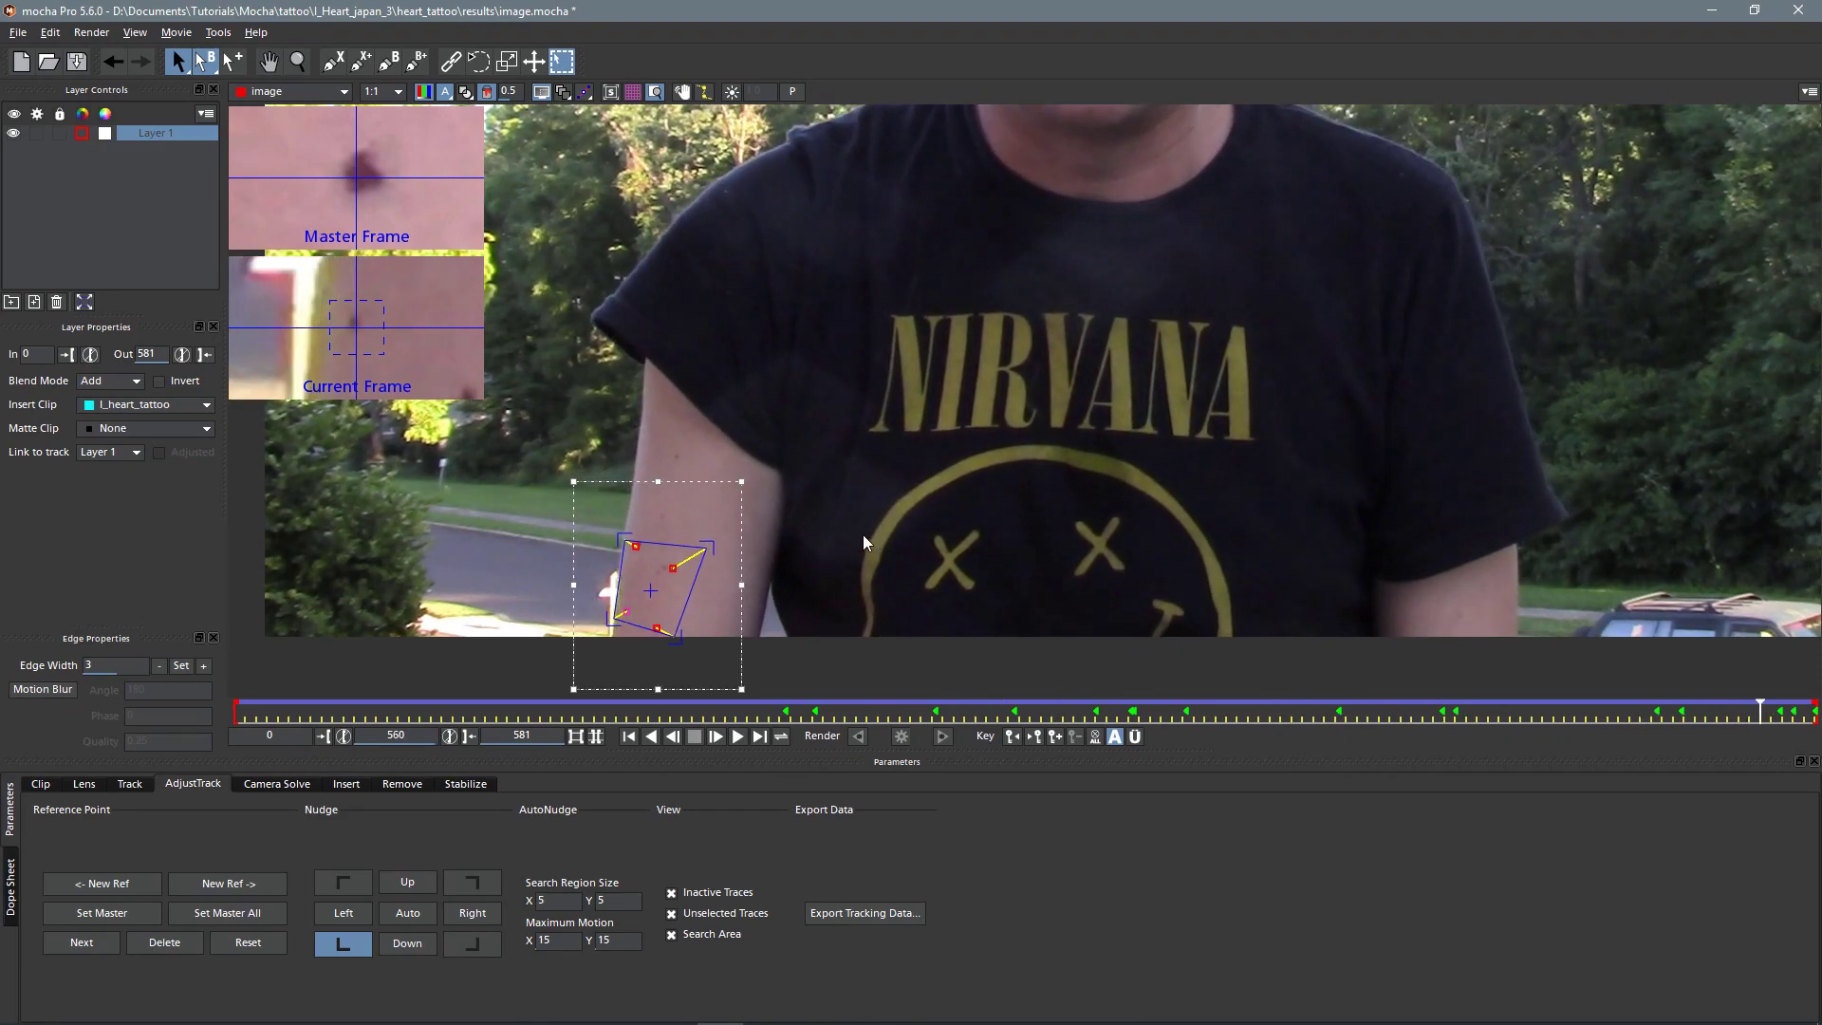
Step: At frame 539, compare the upper-right, lower-right and upper-left reference points with their master positions
click(481, 881)
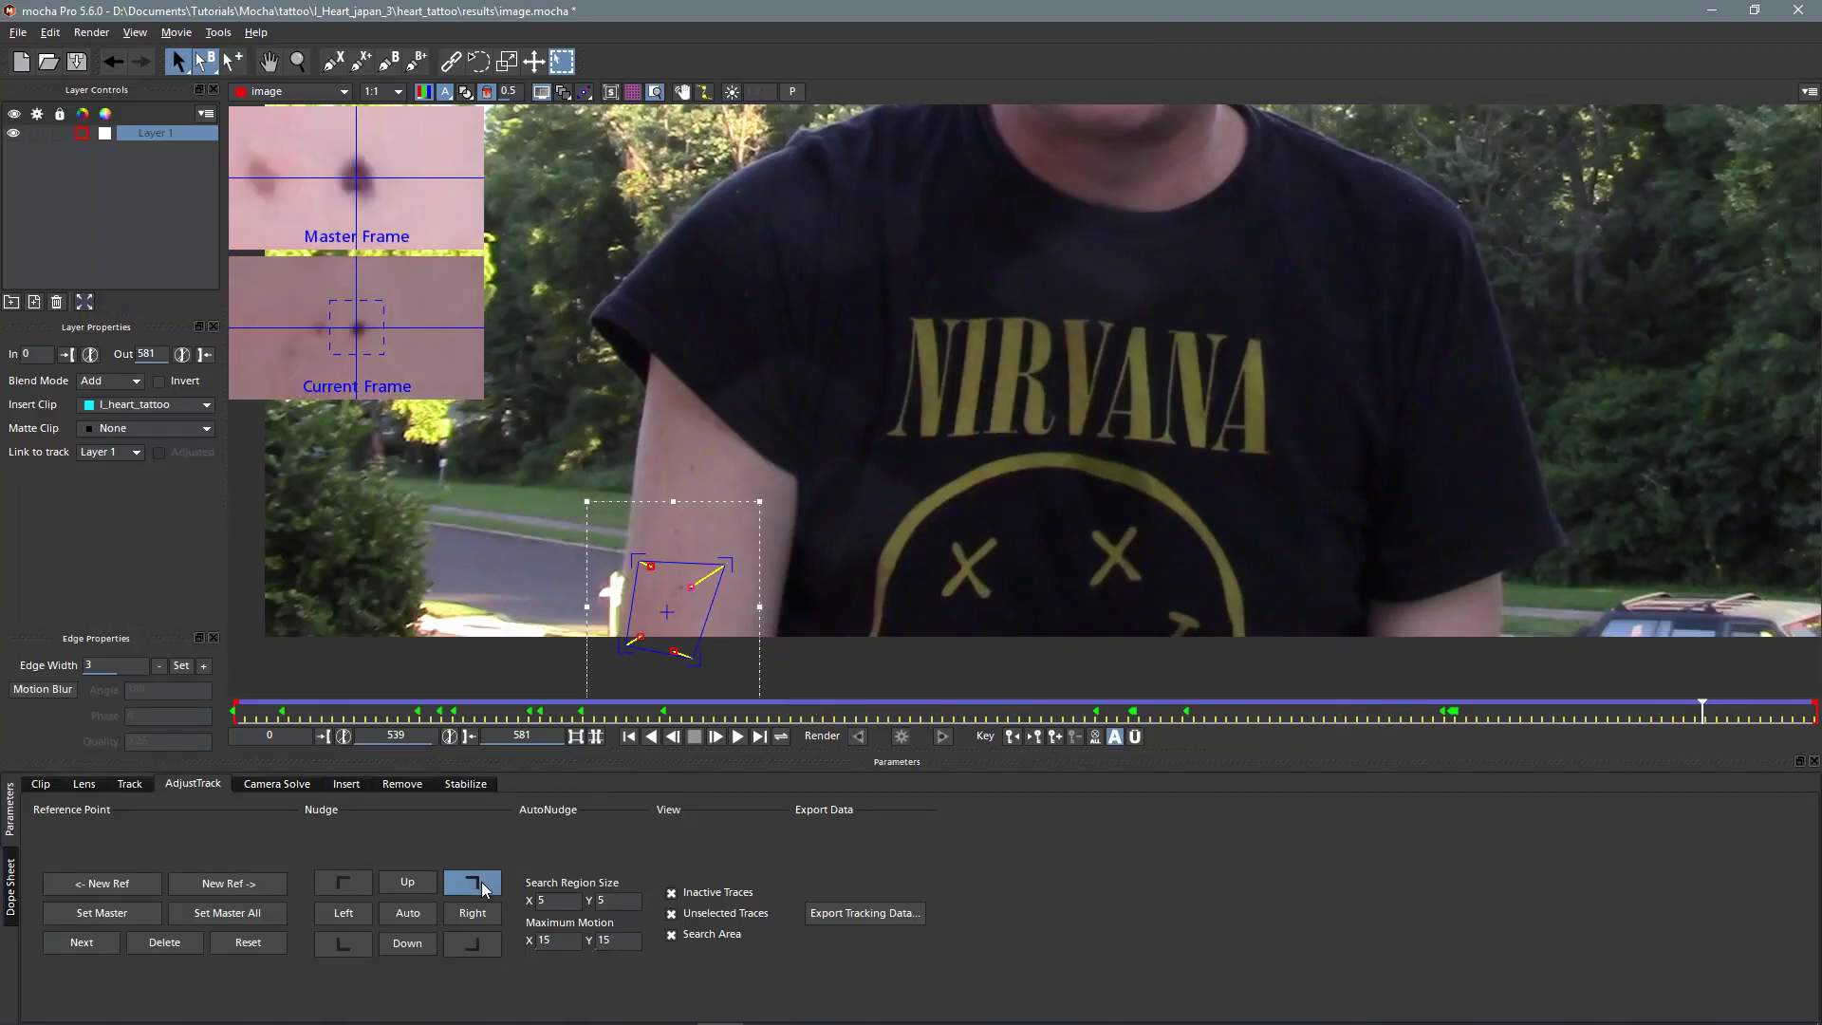
click(471, 945)
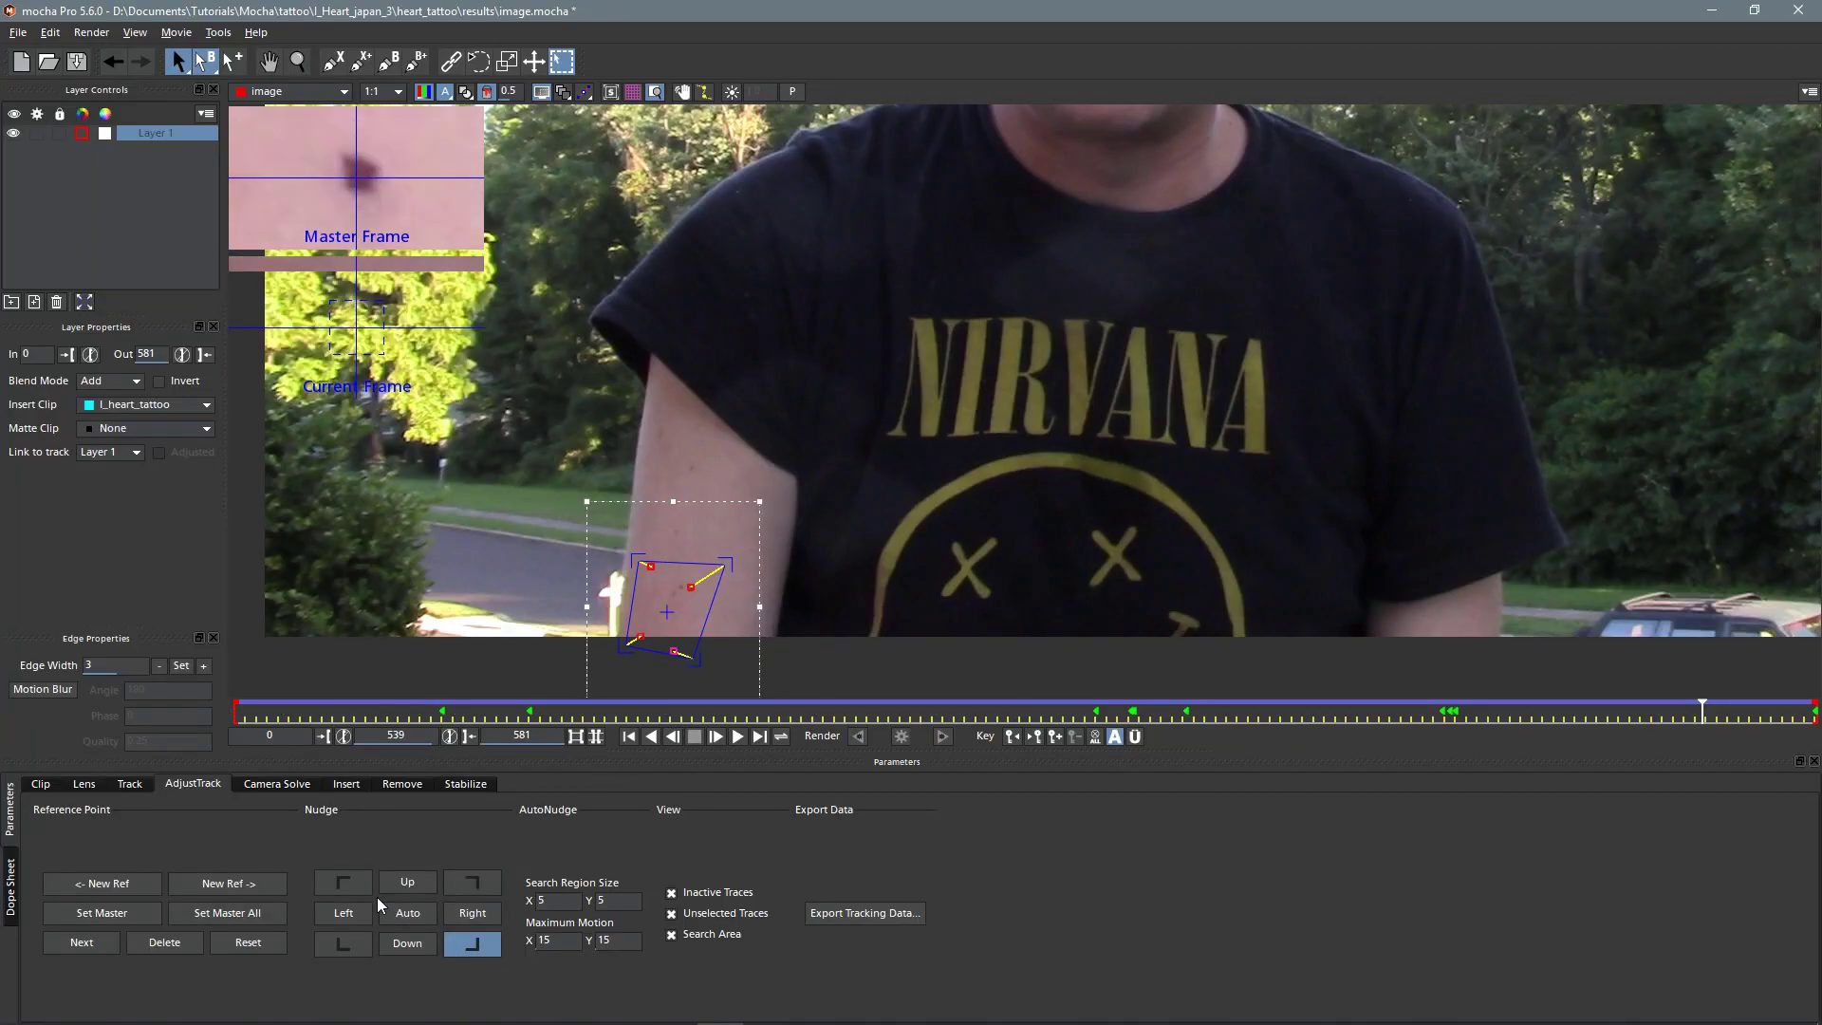
click(351, 885)
Step: Step back from frame 539 to frame 507 to examine the upper-left reference point against its dot
key(Left)
key(Left)
key(Left)
key(Left)
key(Left)
key(Left)
key(Left)
key(Left)
key(Left)
key(Left)
key(Left)
key(Left)
key(Left)
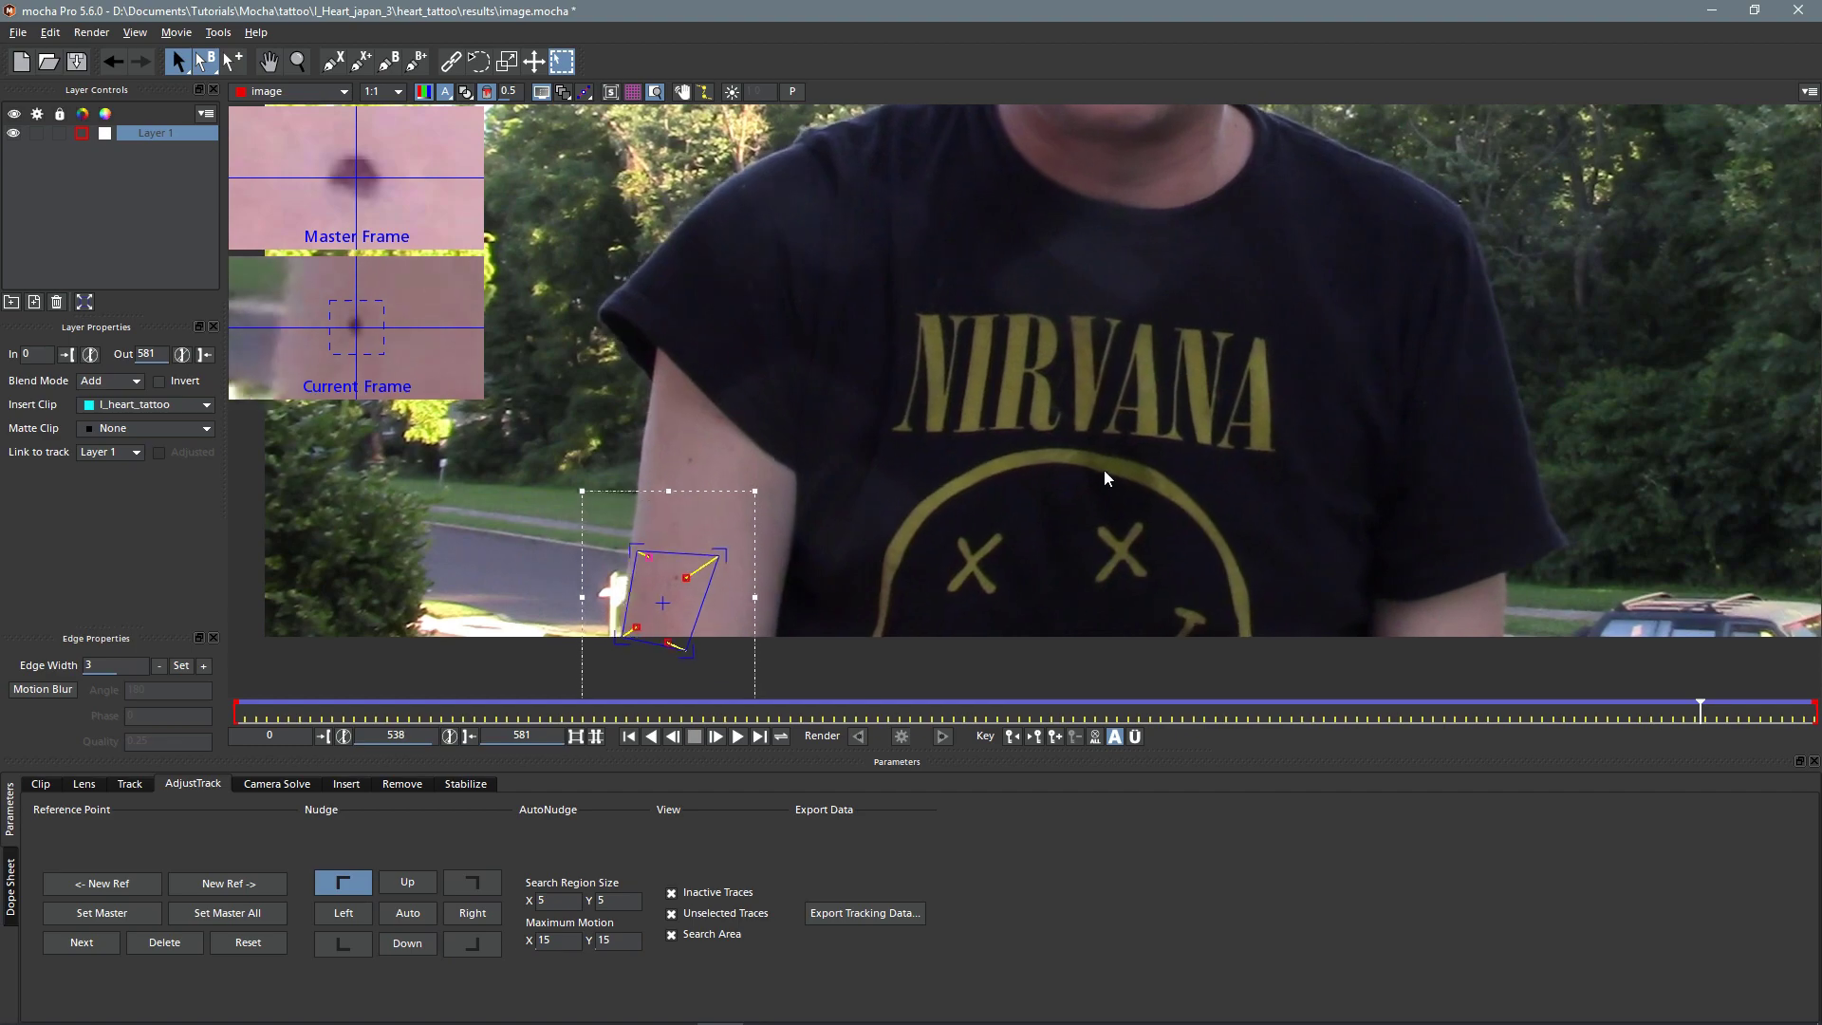
key(Left)
key(Left)
key(Left)
key(Left)
key(Left)
key(Left)
key(Left)
key(Left)
key(Left)
key(Left)
key(Left)
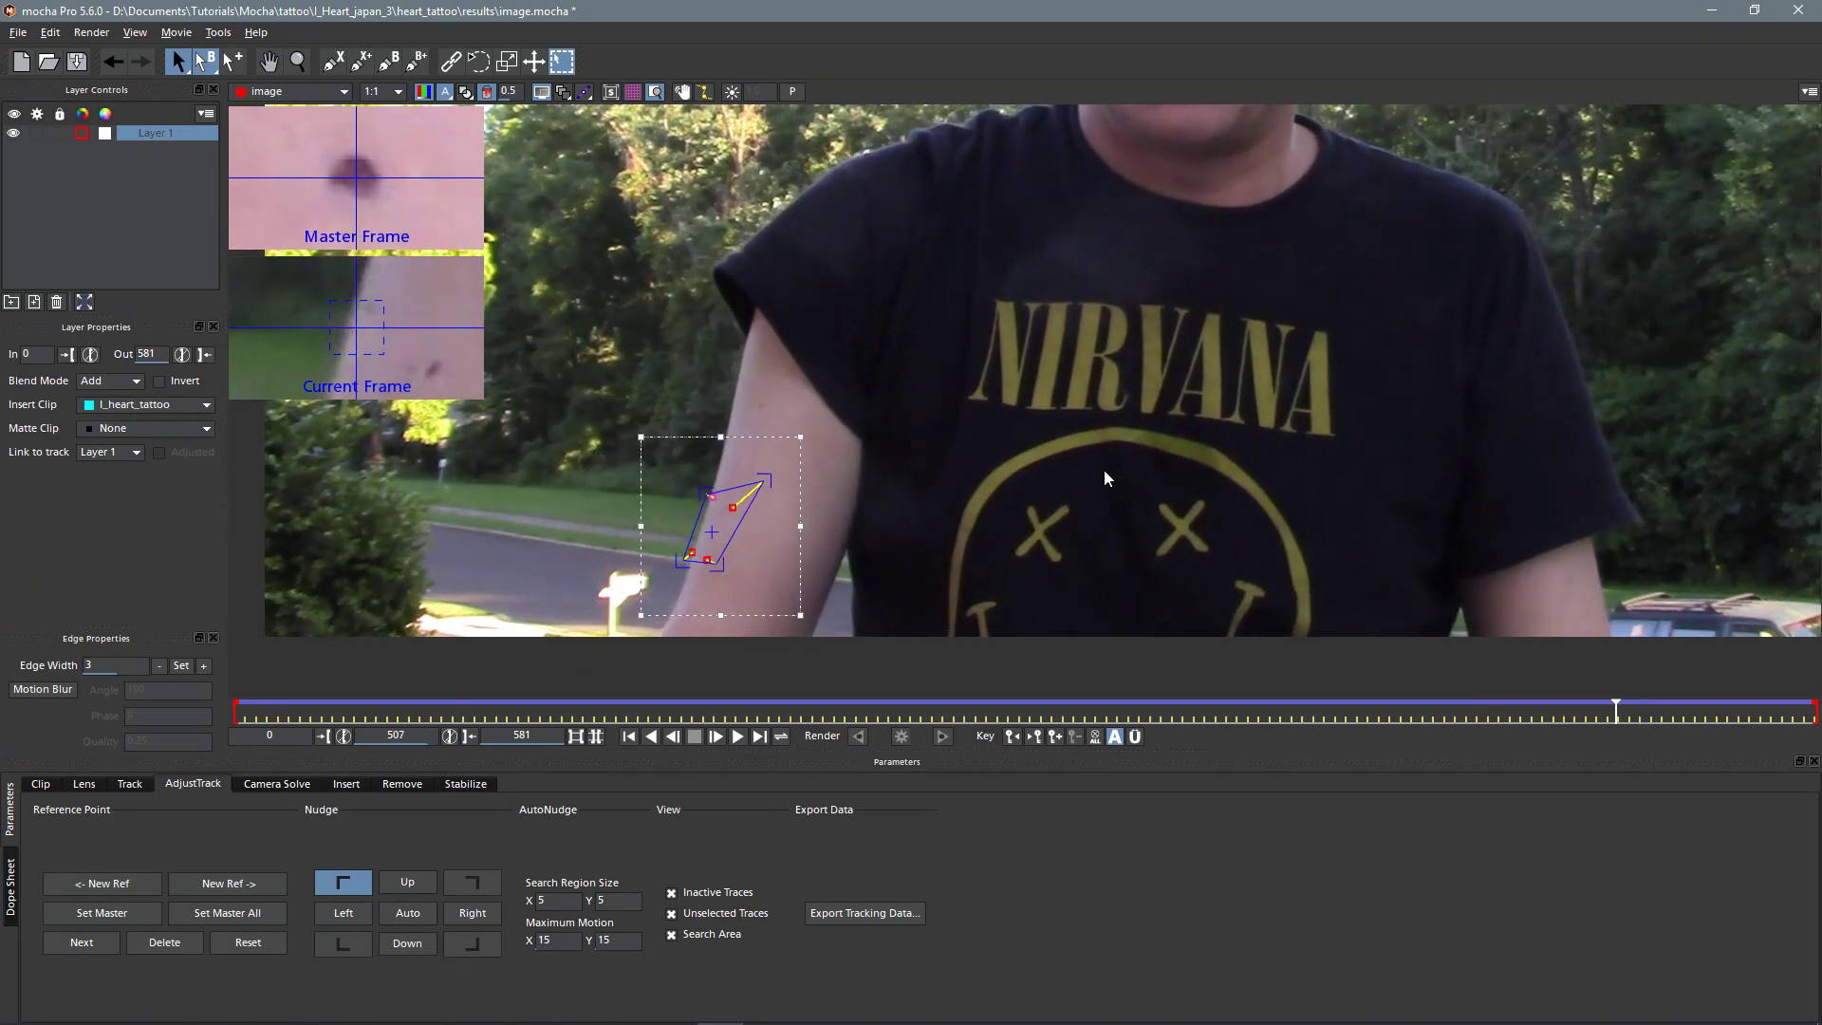
Step: Step forward to frame 533 and show the inserted tattoo preview on the arm
key(Right)
key(Right)
key(Right)
key(Right)
key(Right)
key(Right)
key(Right)
key(Right)
key(Right)
key(Right)
key(Right)
key(Right)
key(Right)
key(Right)
key(Right)
key(Right)
key(Right)
key(Right)
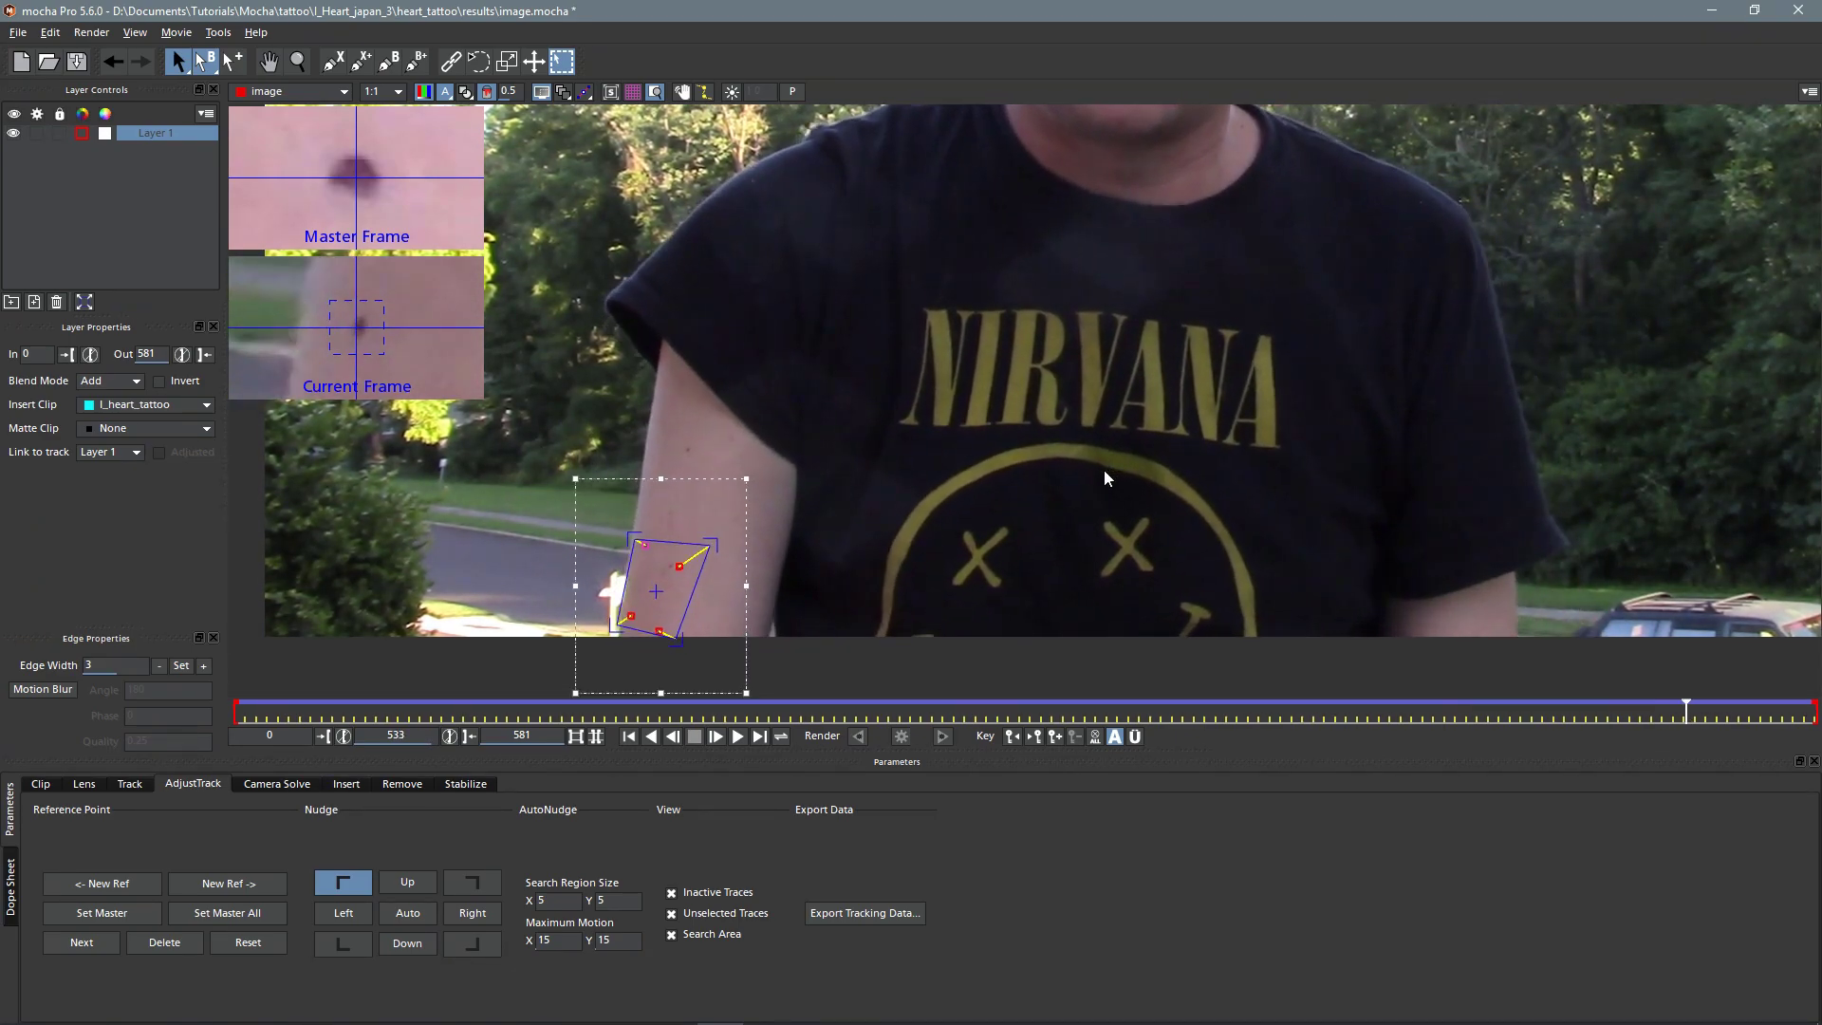
click(791, 91)
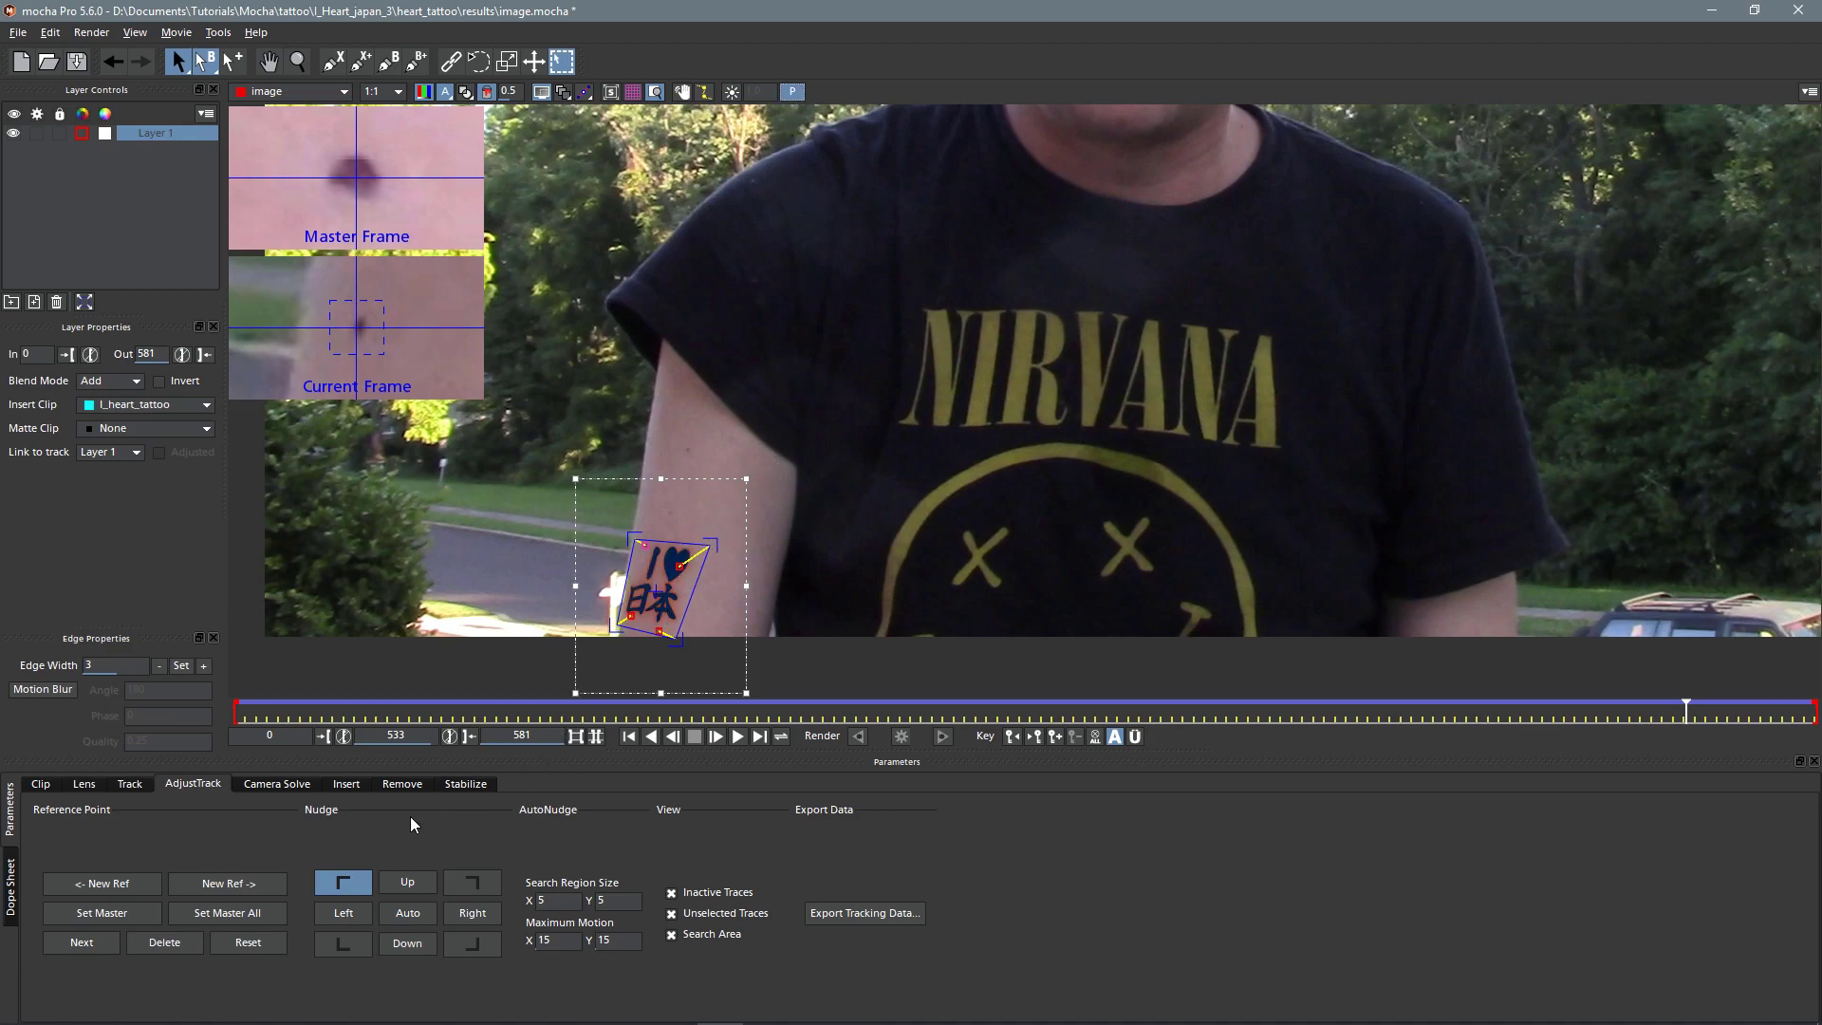
Step: Deselect Layer 1 and review the inserted tattoo without spline overlays, ending at frame 240 with the whole image fitted
click(131, 784)
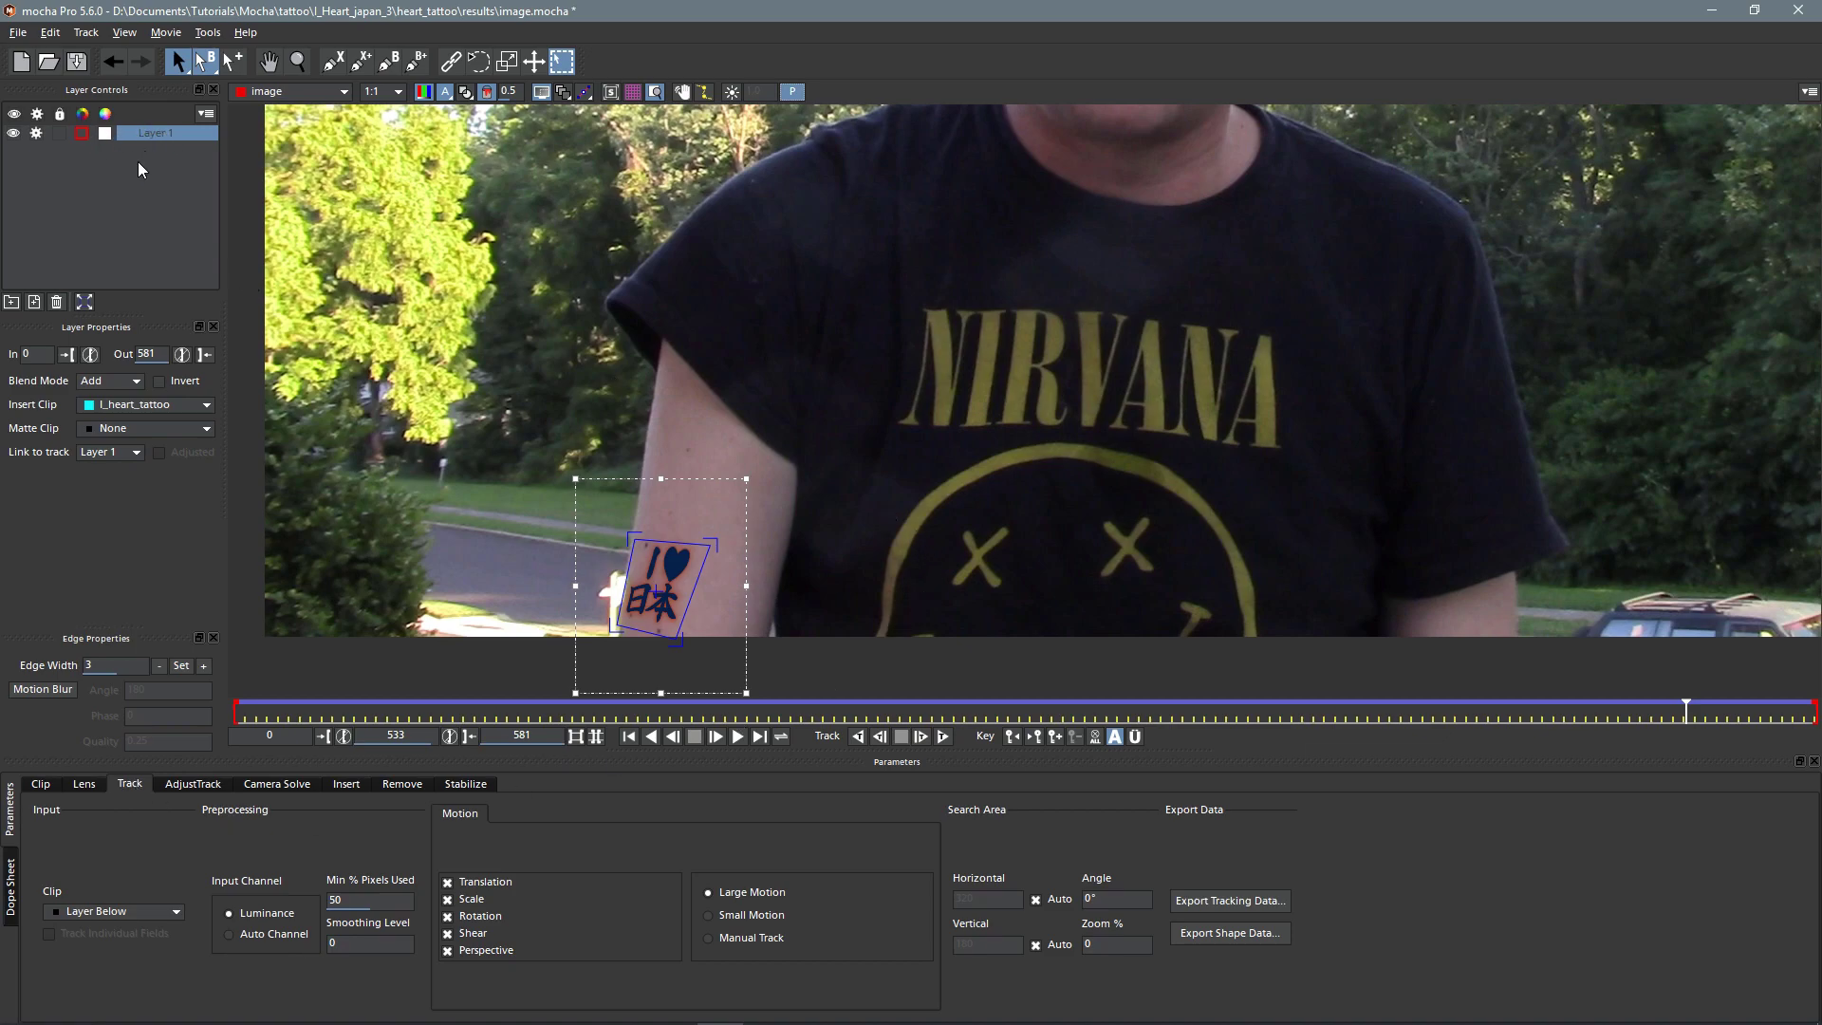
click(127, 186)
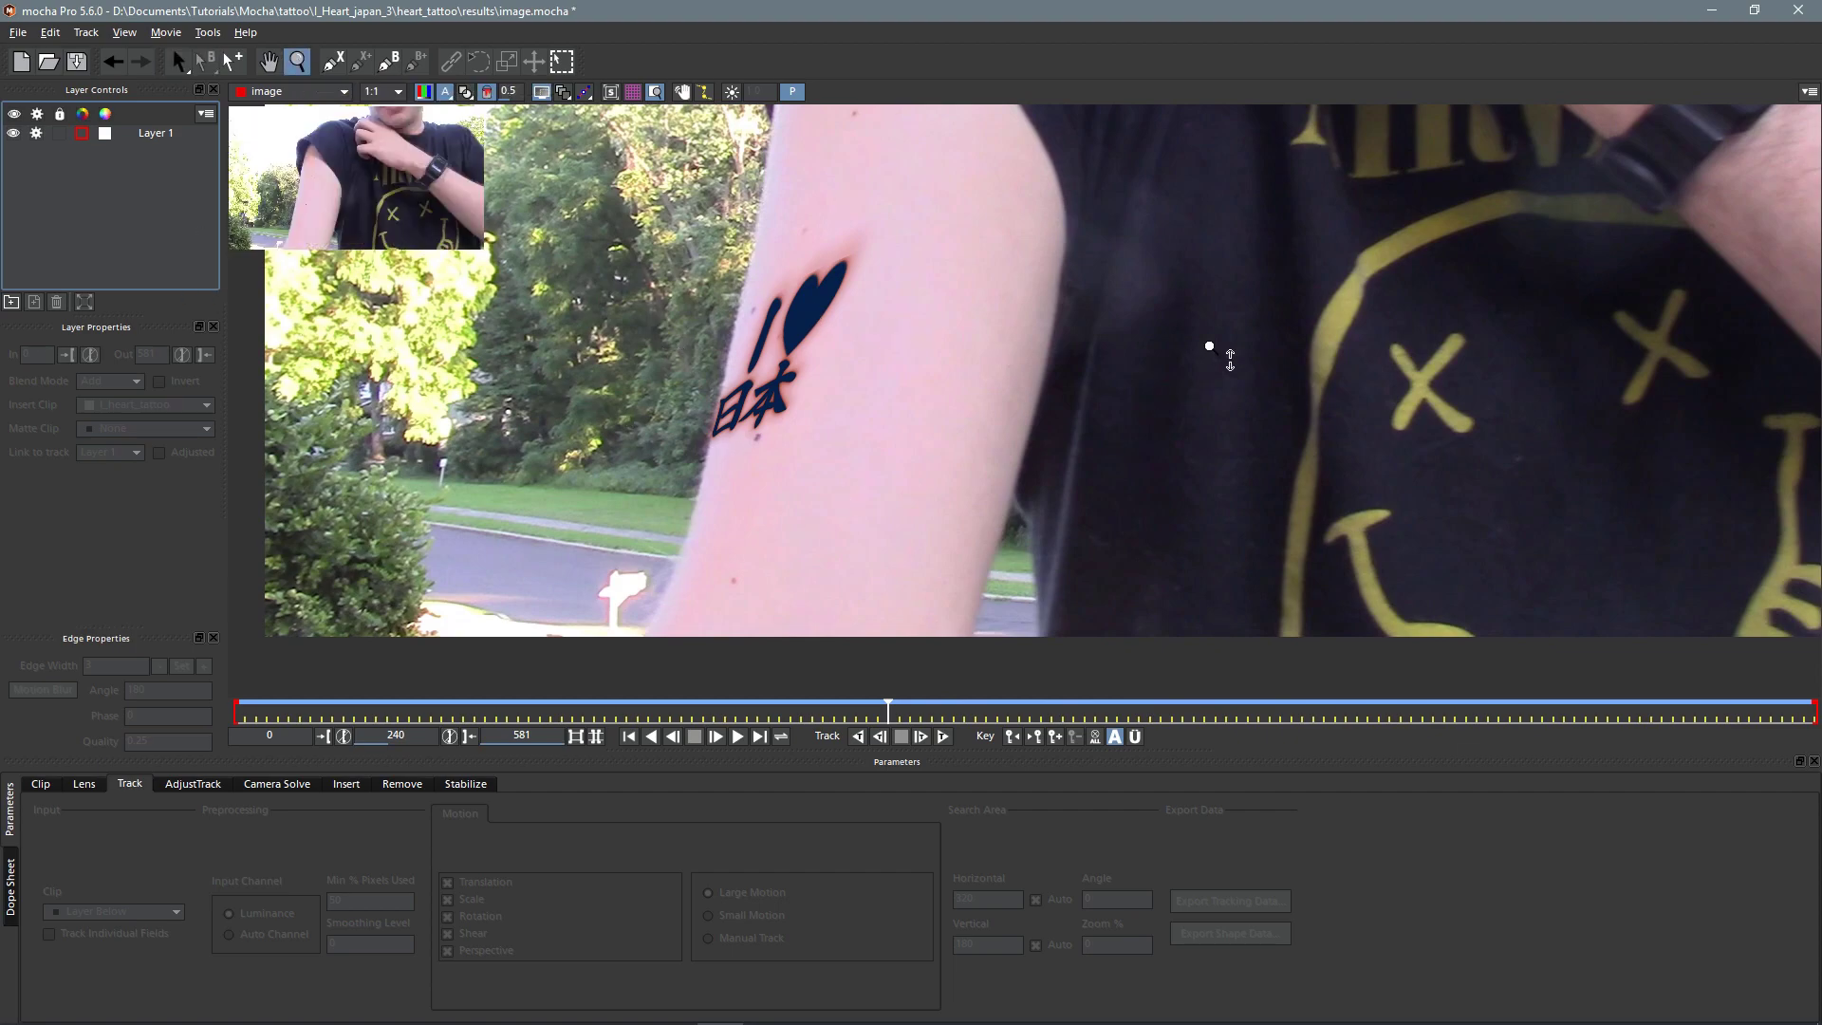
key(f)
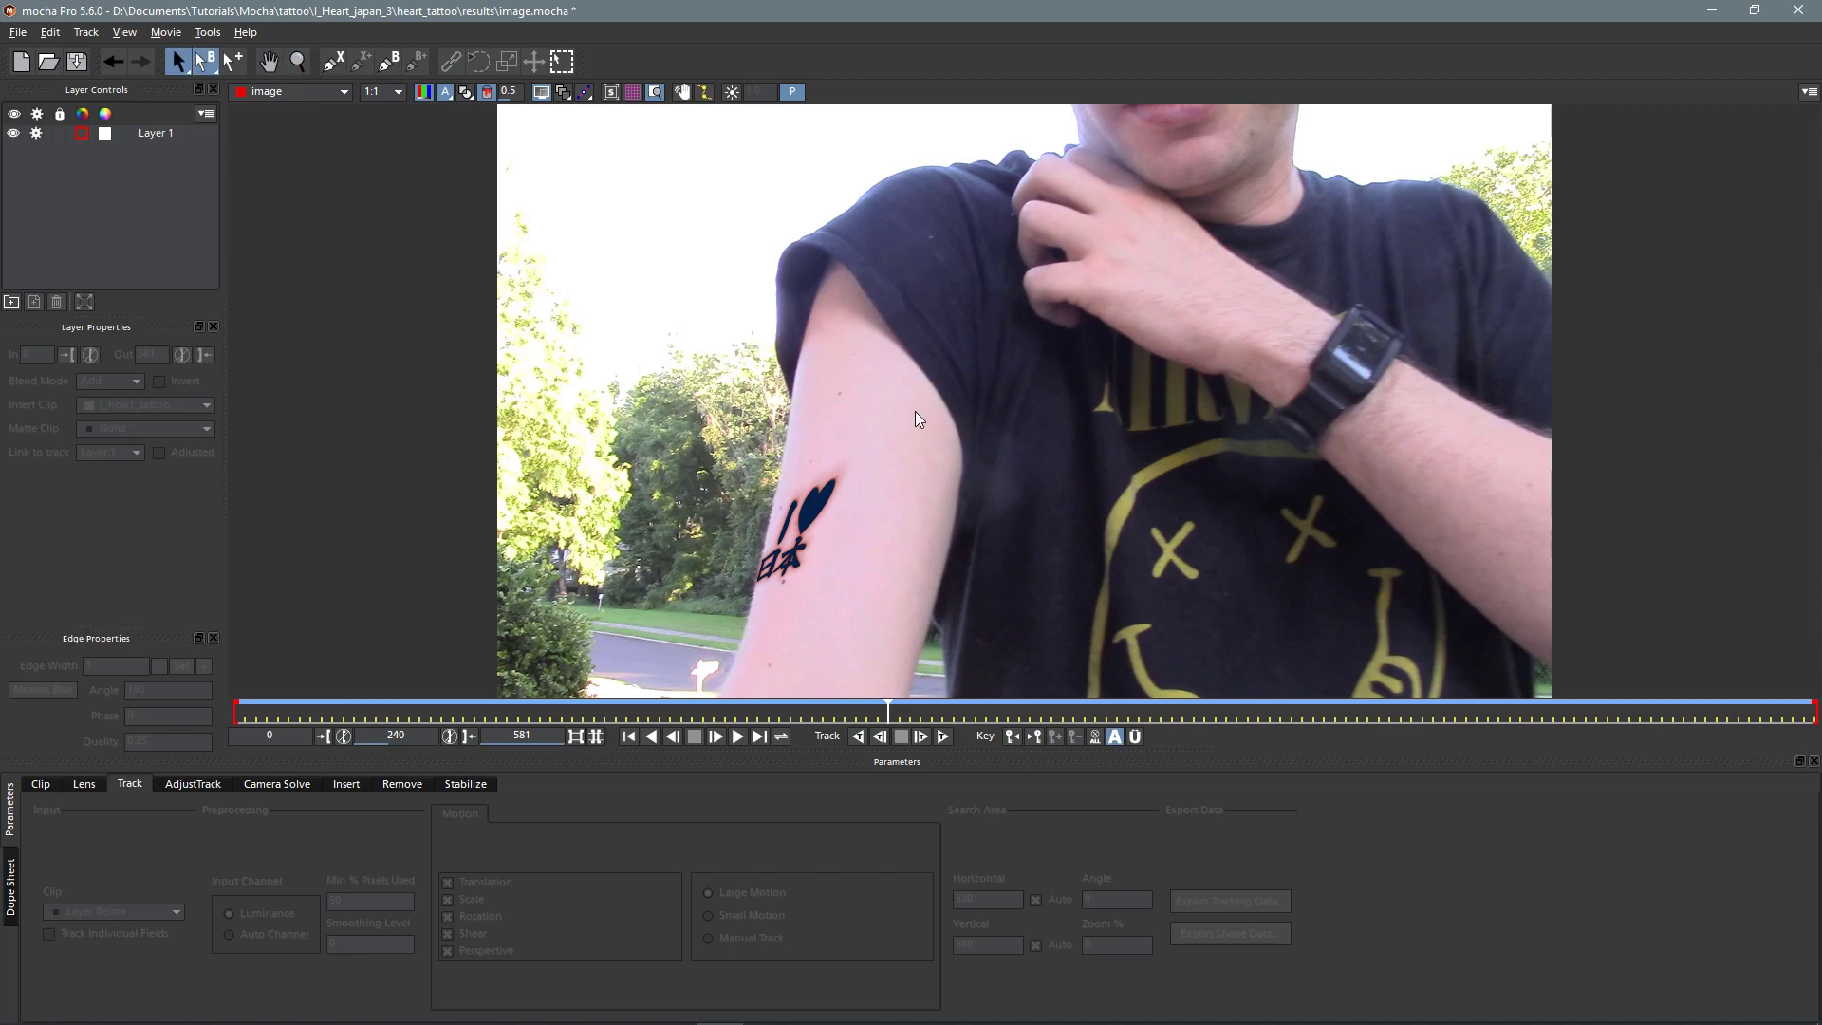
Step: Enable Motion Blur for rendering Layer 1's tattoo insert
click(346, 785)
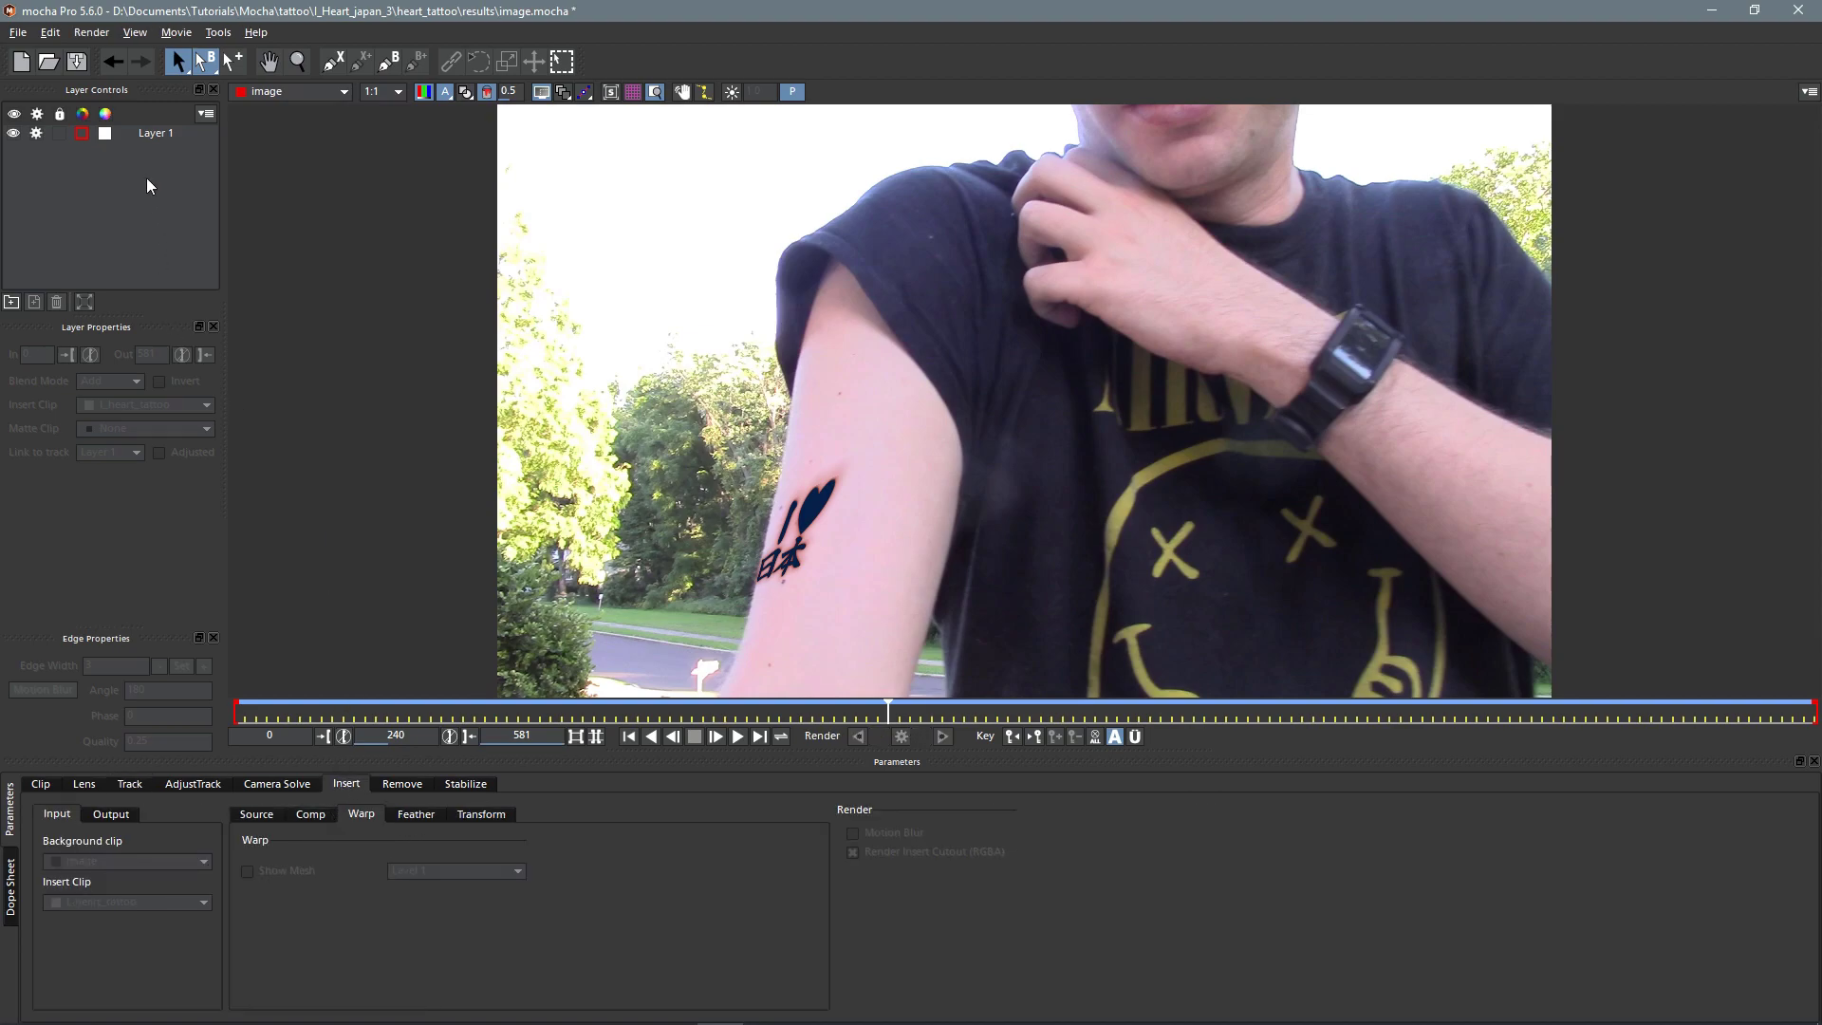
click(153, 134)
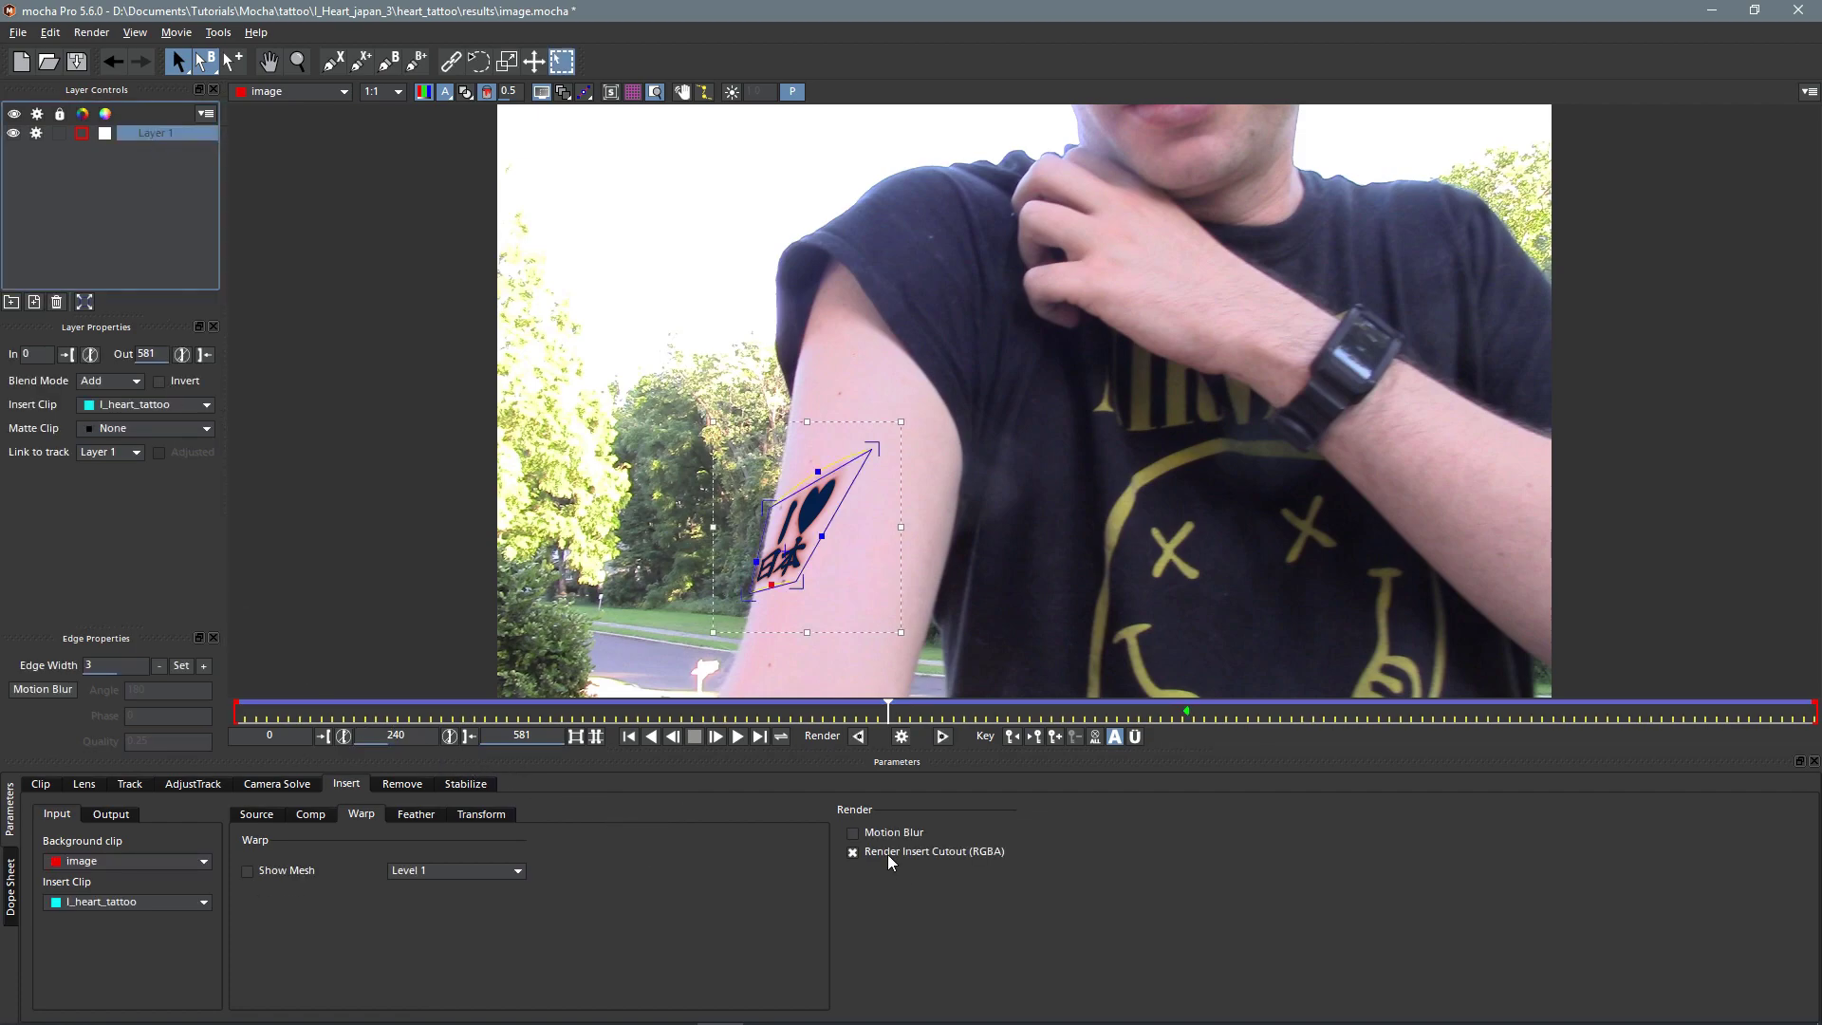
click(852, 833)
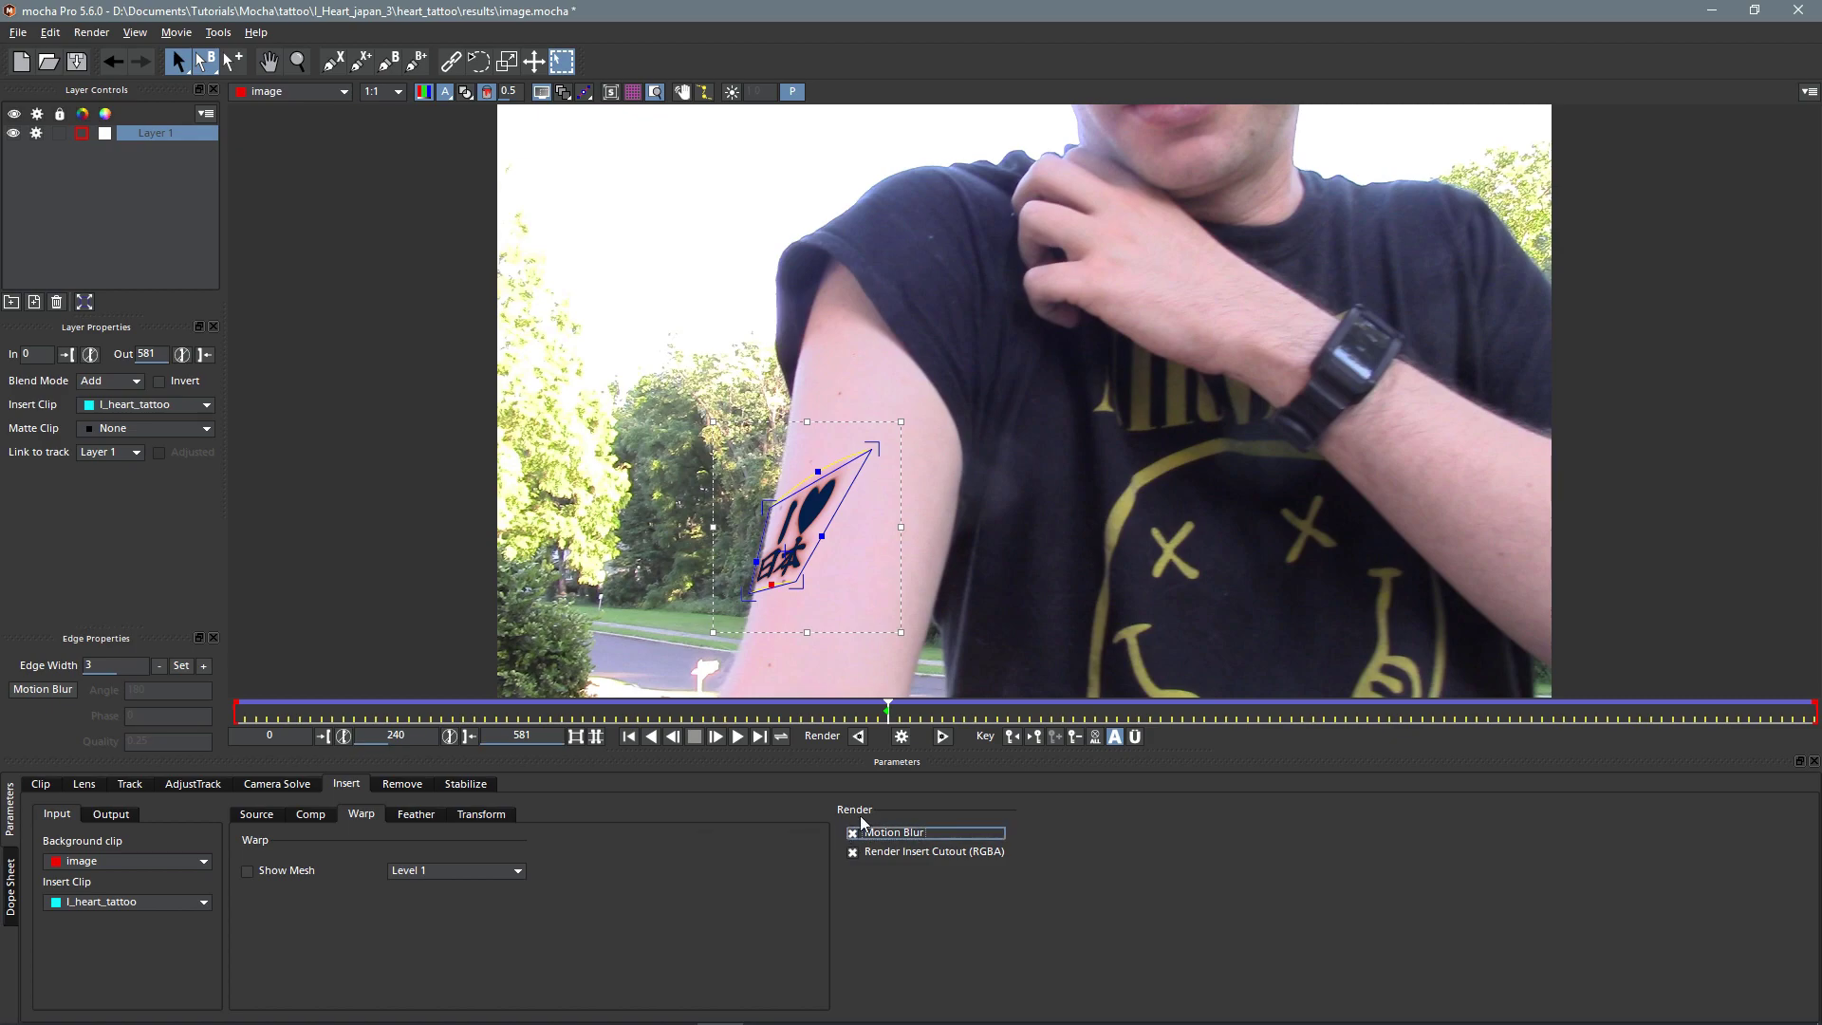
Step: Render the insert composite forward from frame 240 and backward from frame 246, and play back the result with Layer 1 deselected
click(901, 739)
click(940, 737)
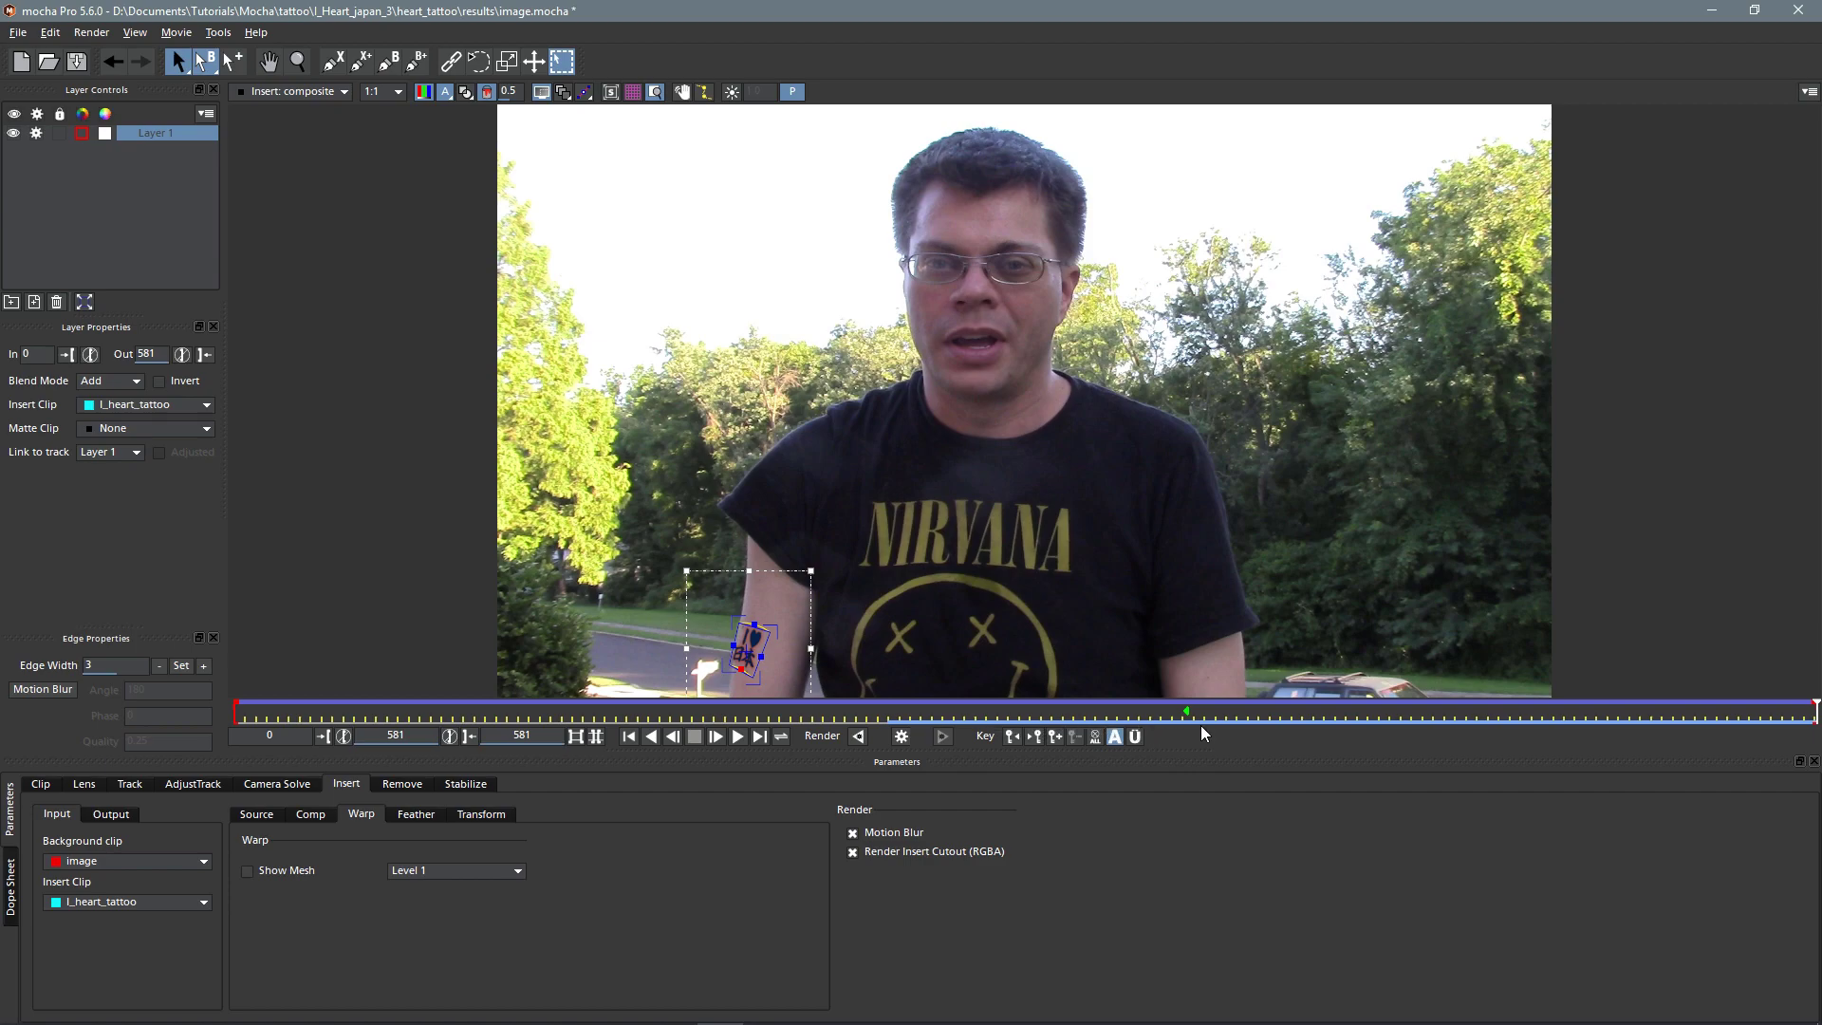
click(899, 716)
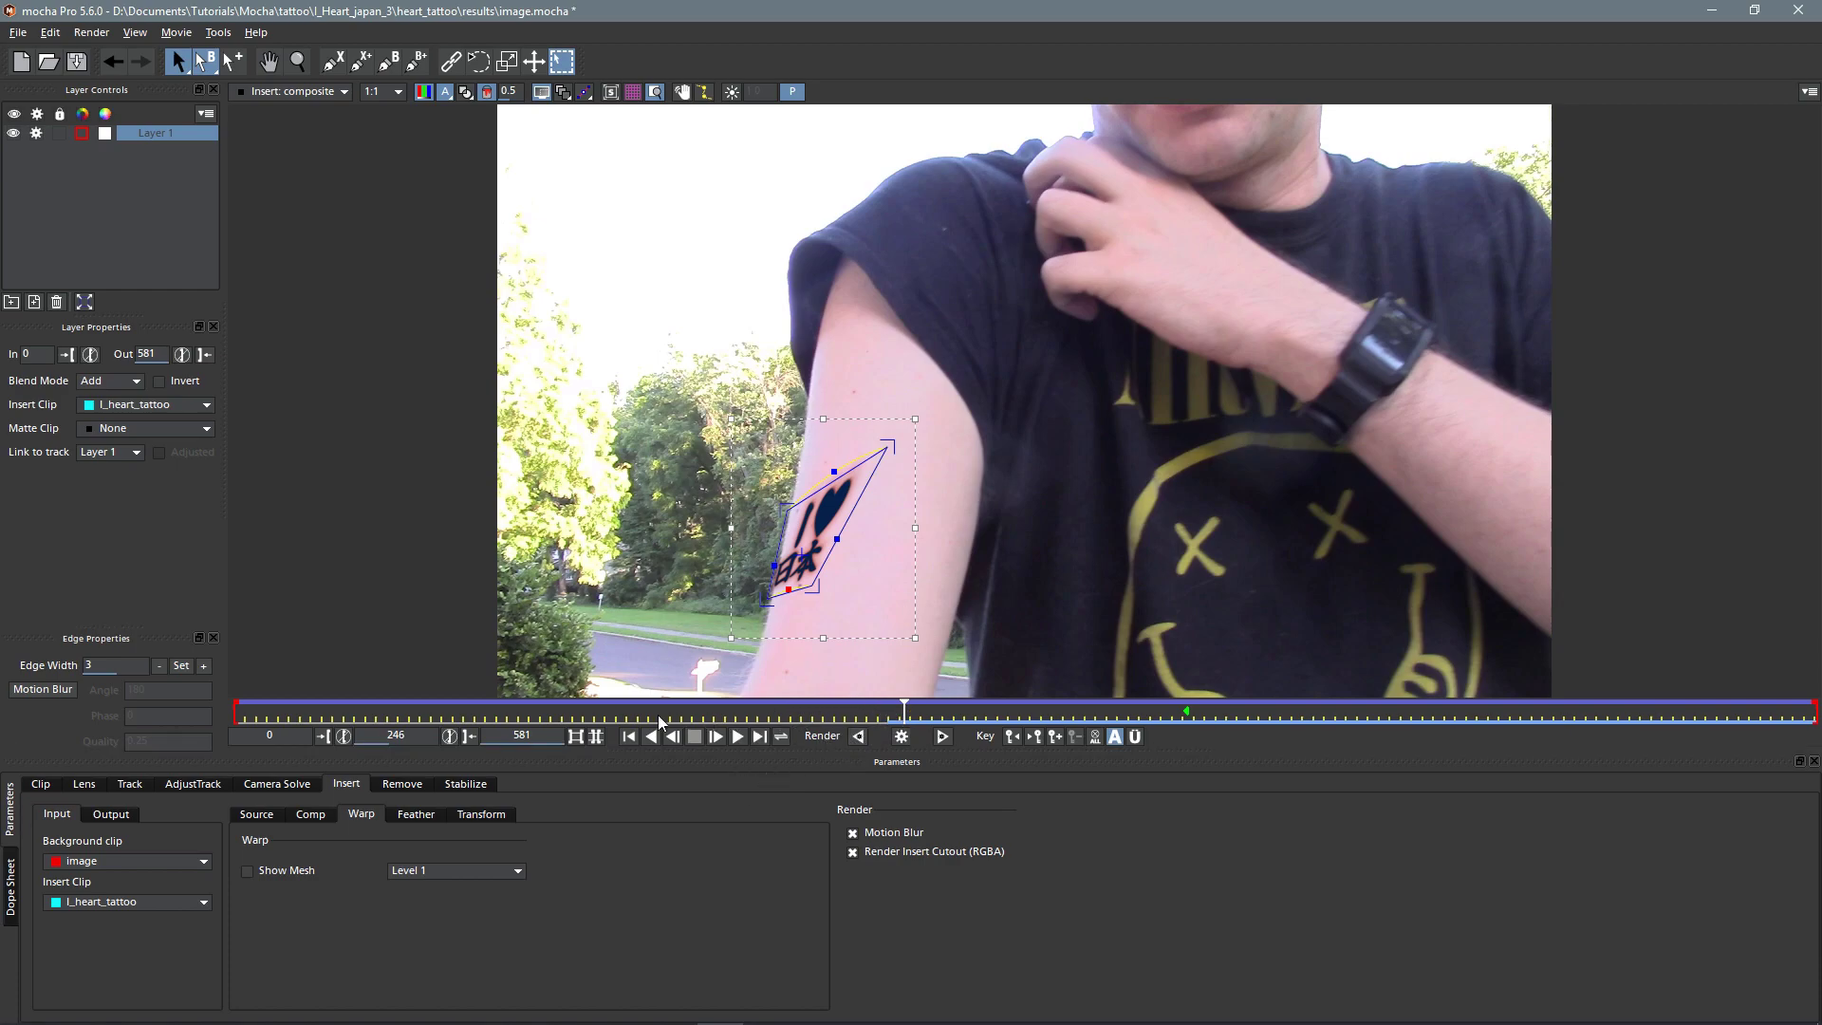
click(857, 737)
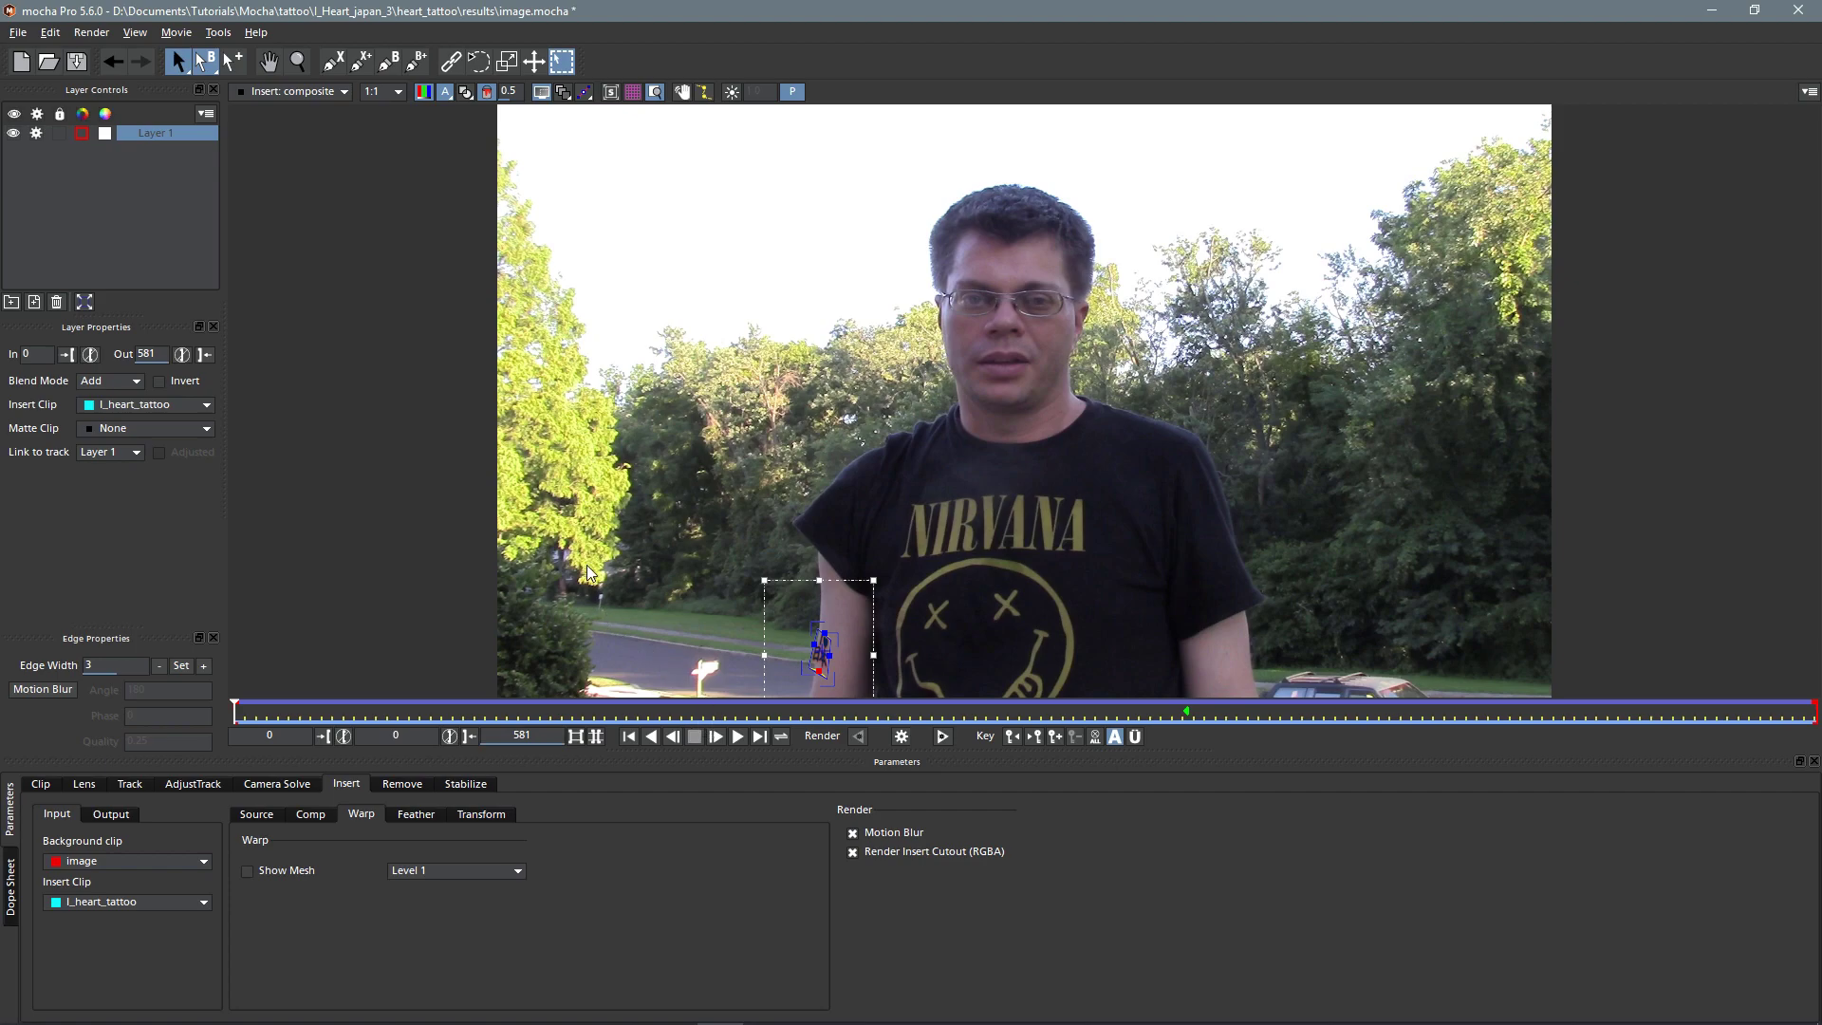
key(l)
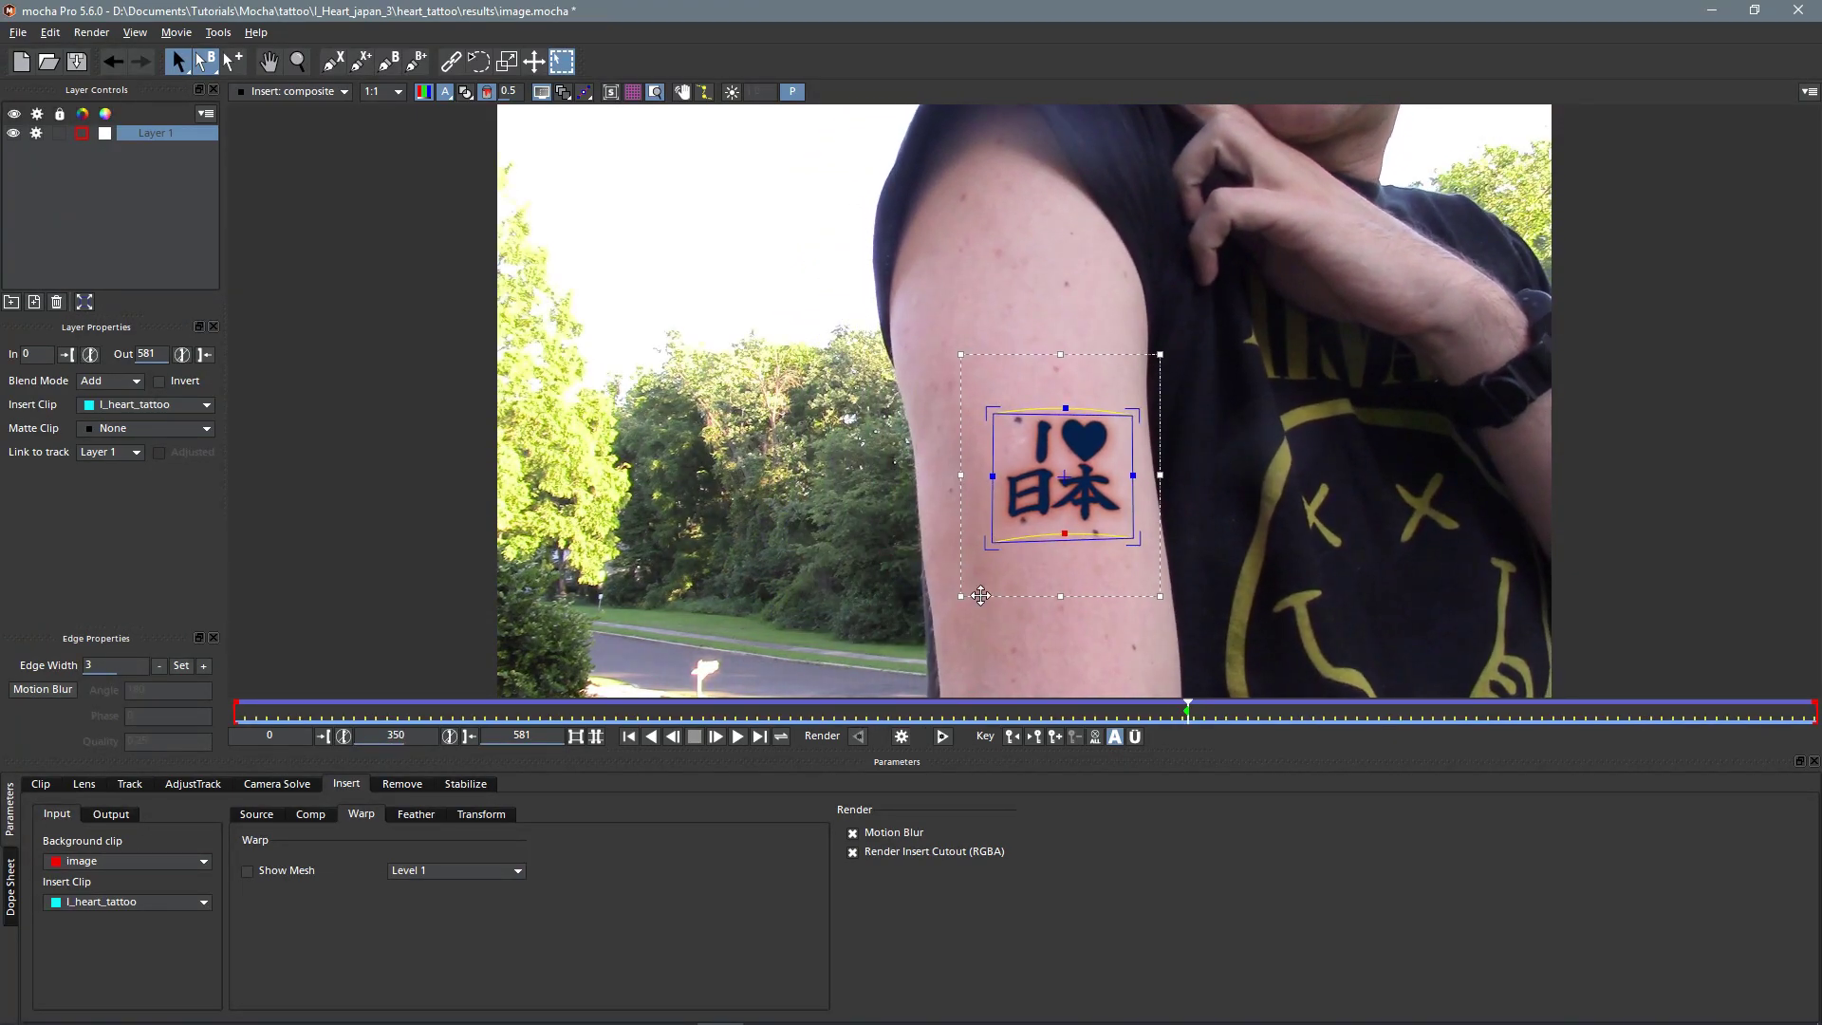
click(136, 231)
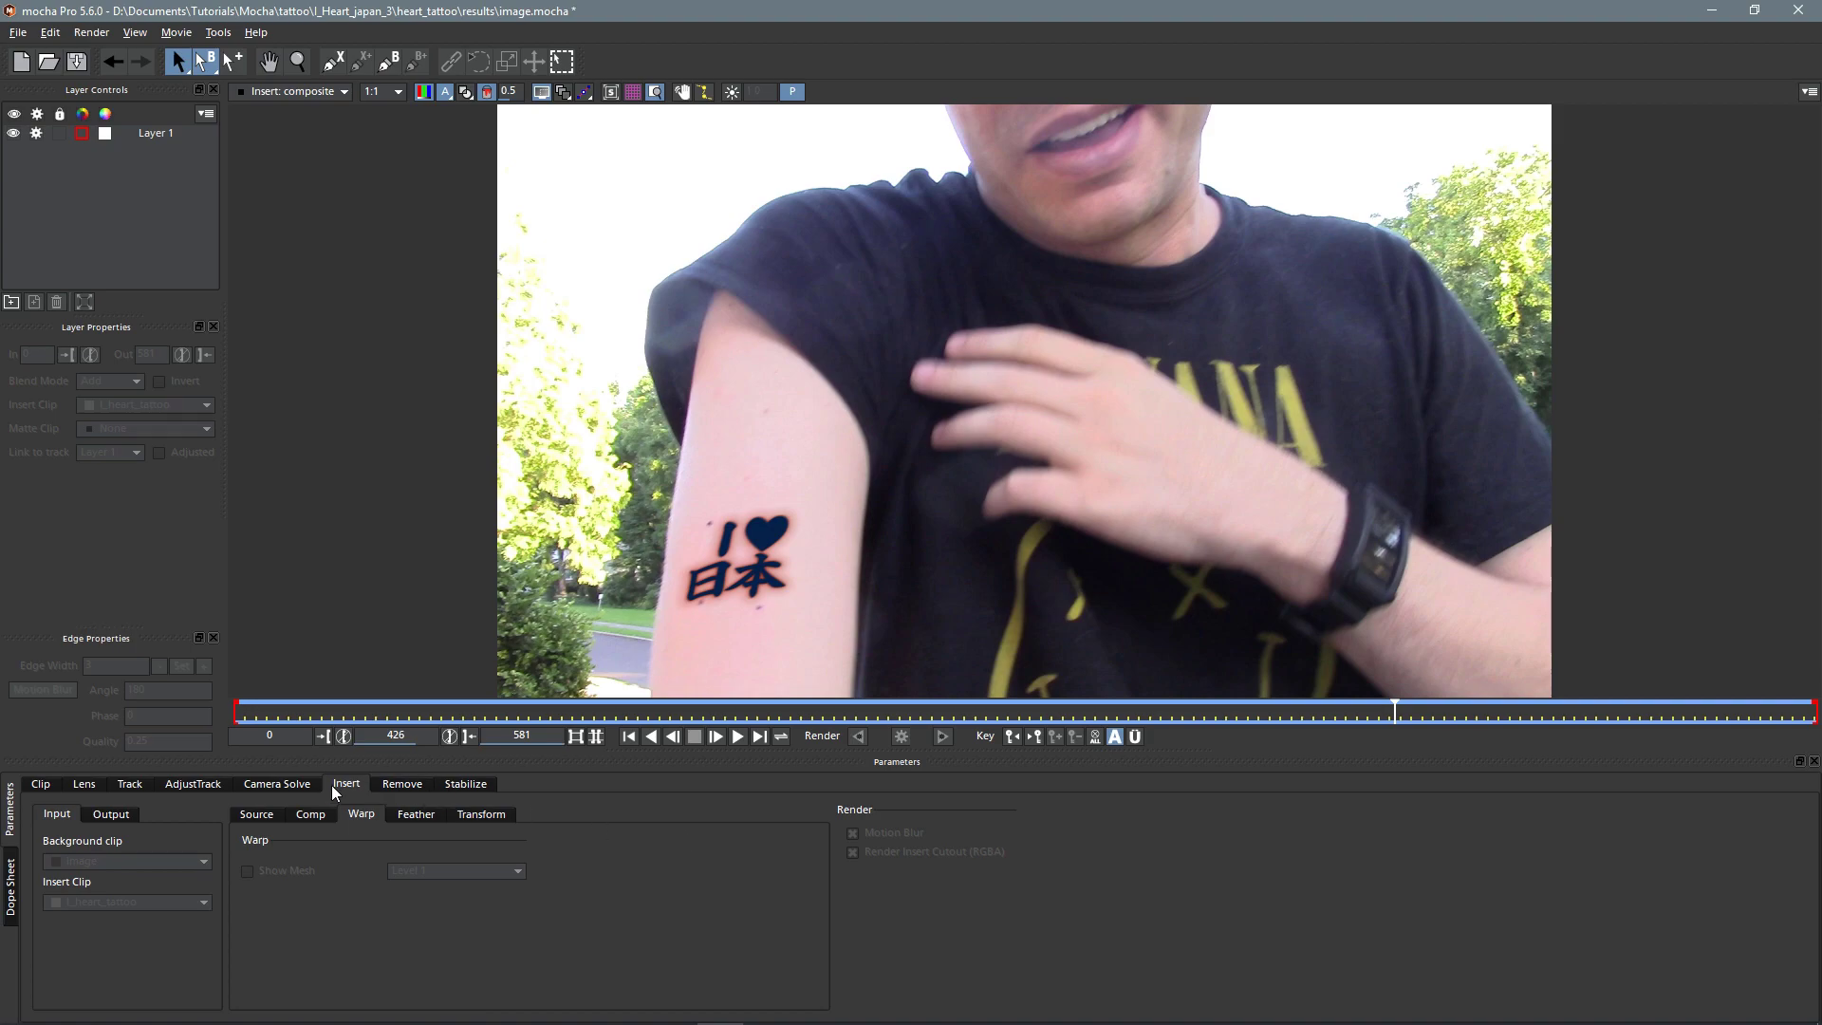
Step: Switch to File Explorer, go into the results folder inside heart_tattoo, and open Composite_image00000.tif with IrfanView
key(alt+Tab)
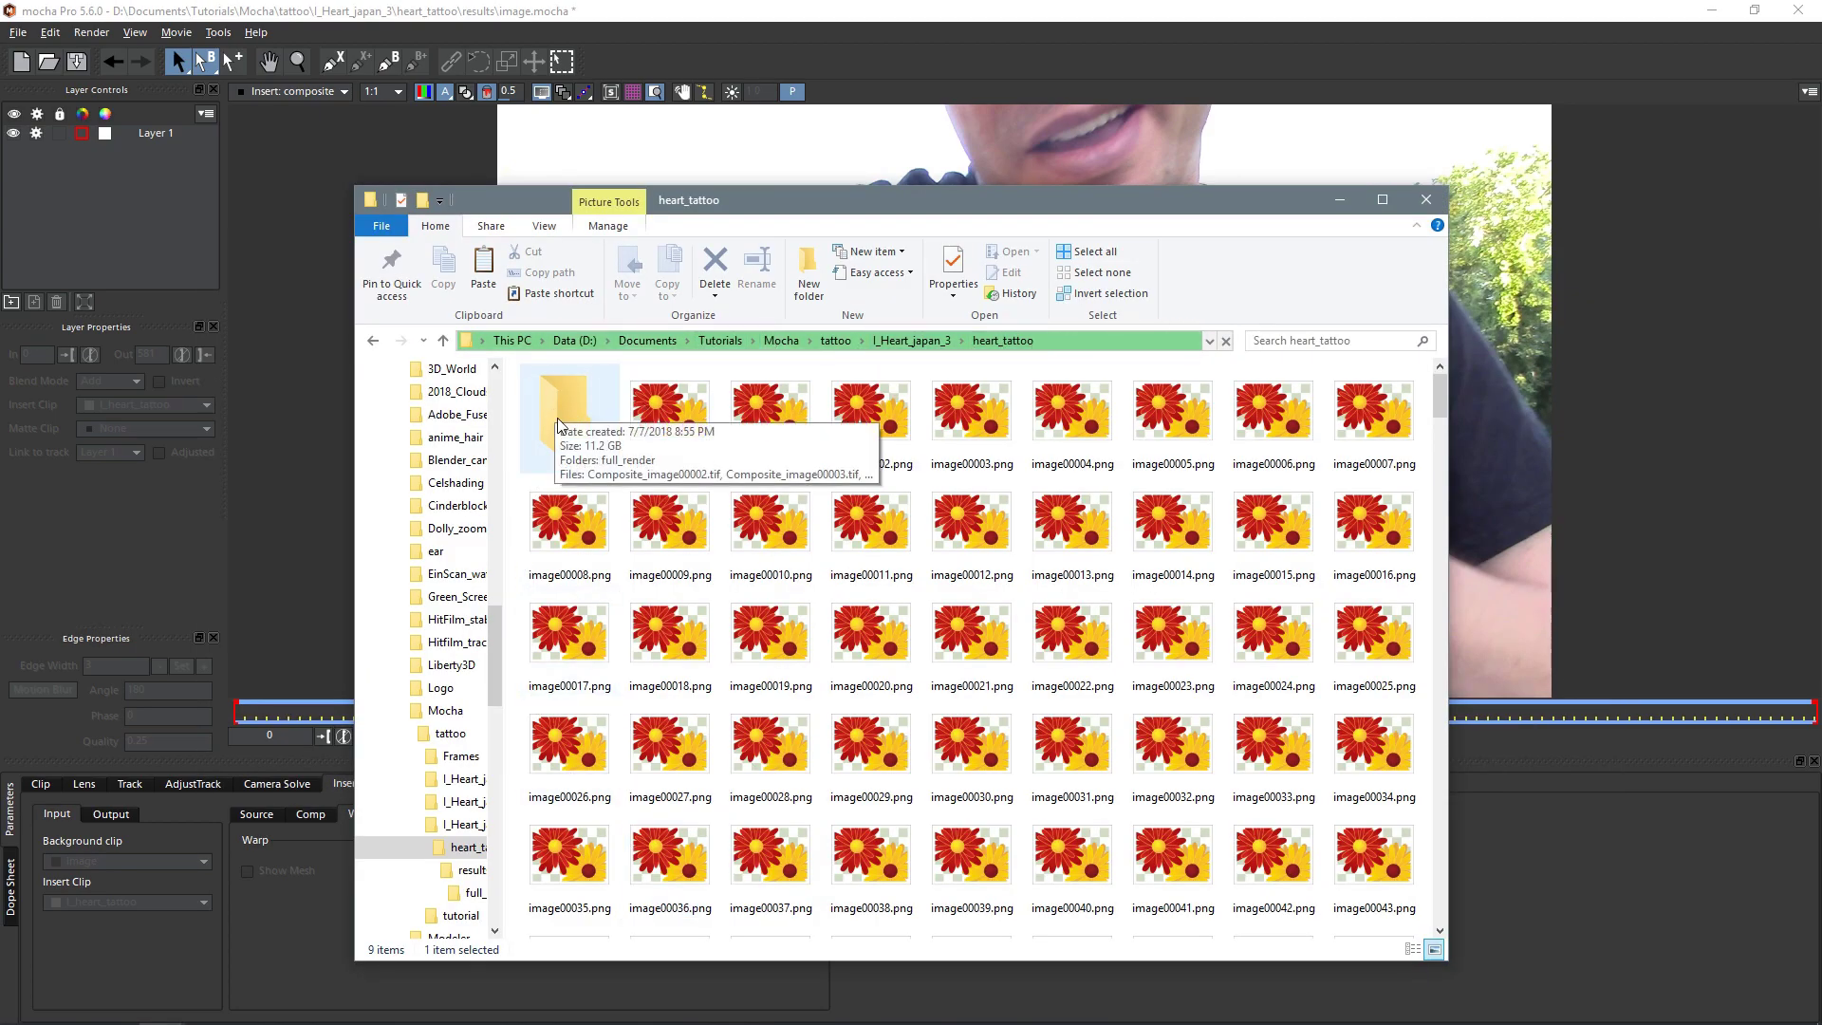
double_click(580, 408)
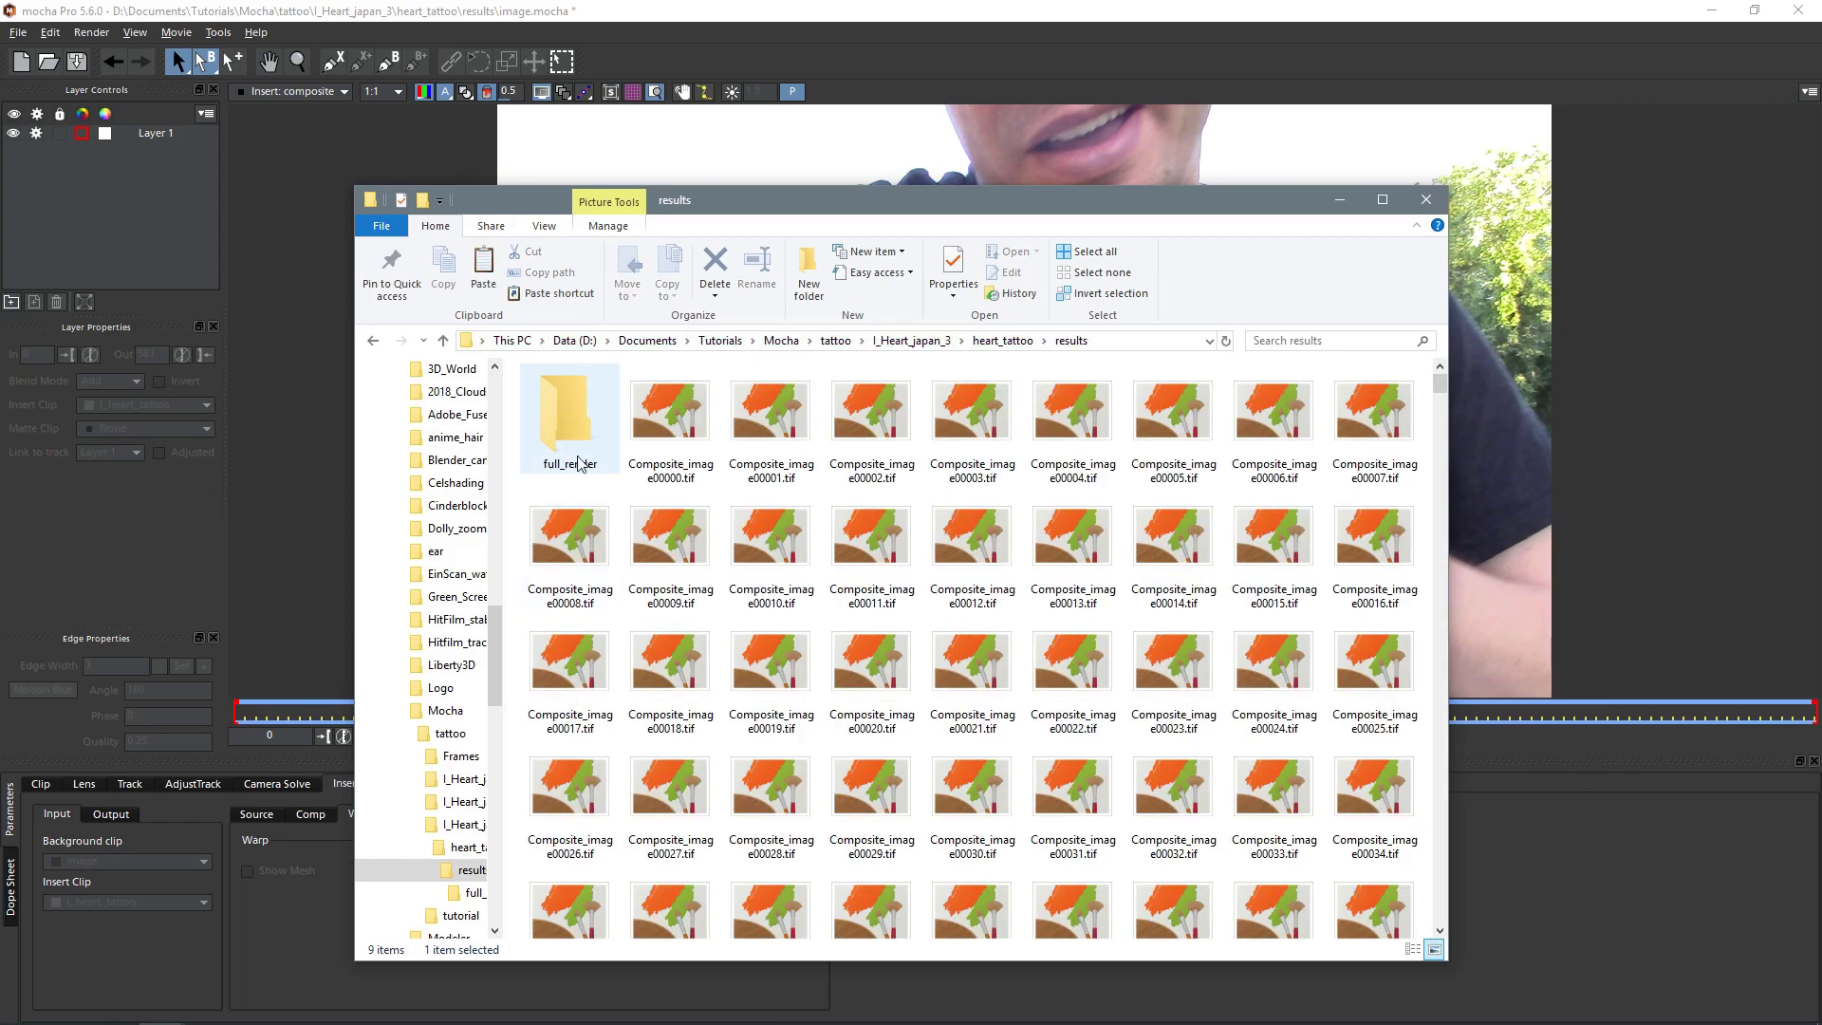
click(680, 413)
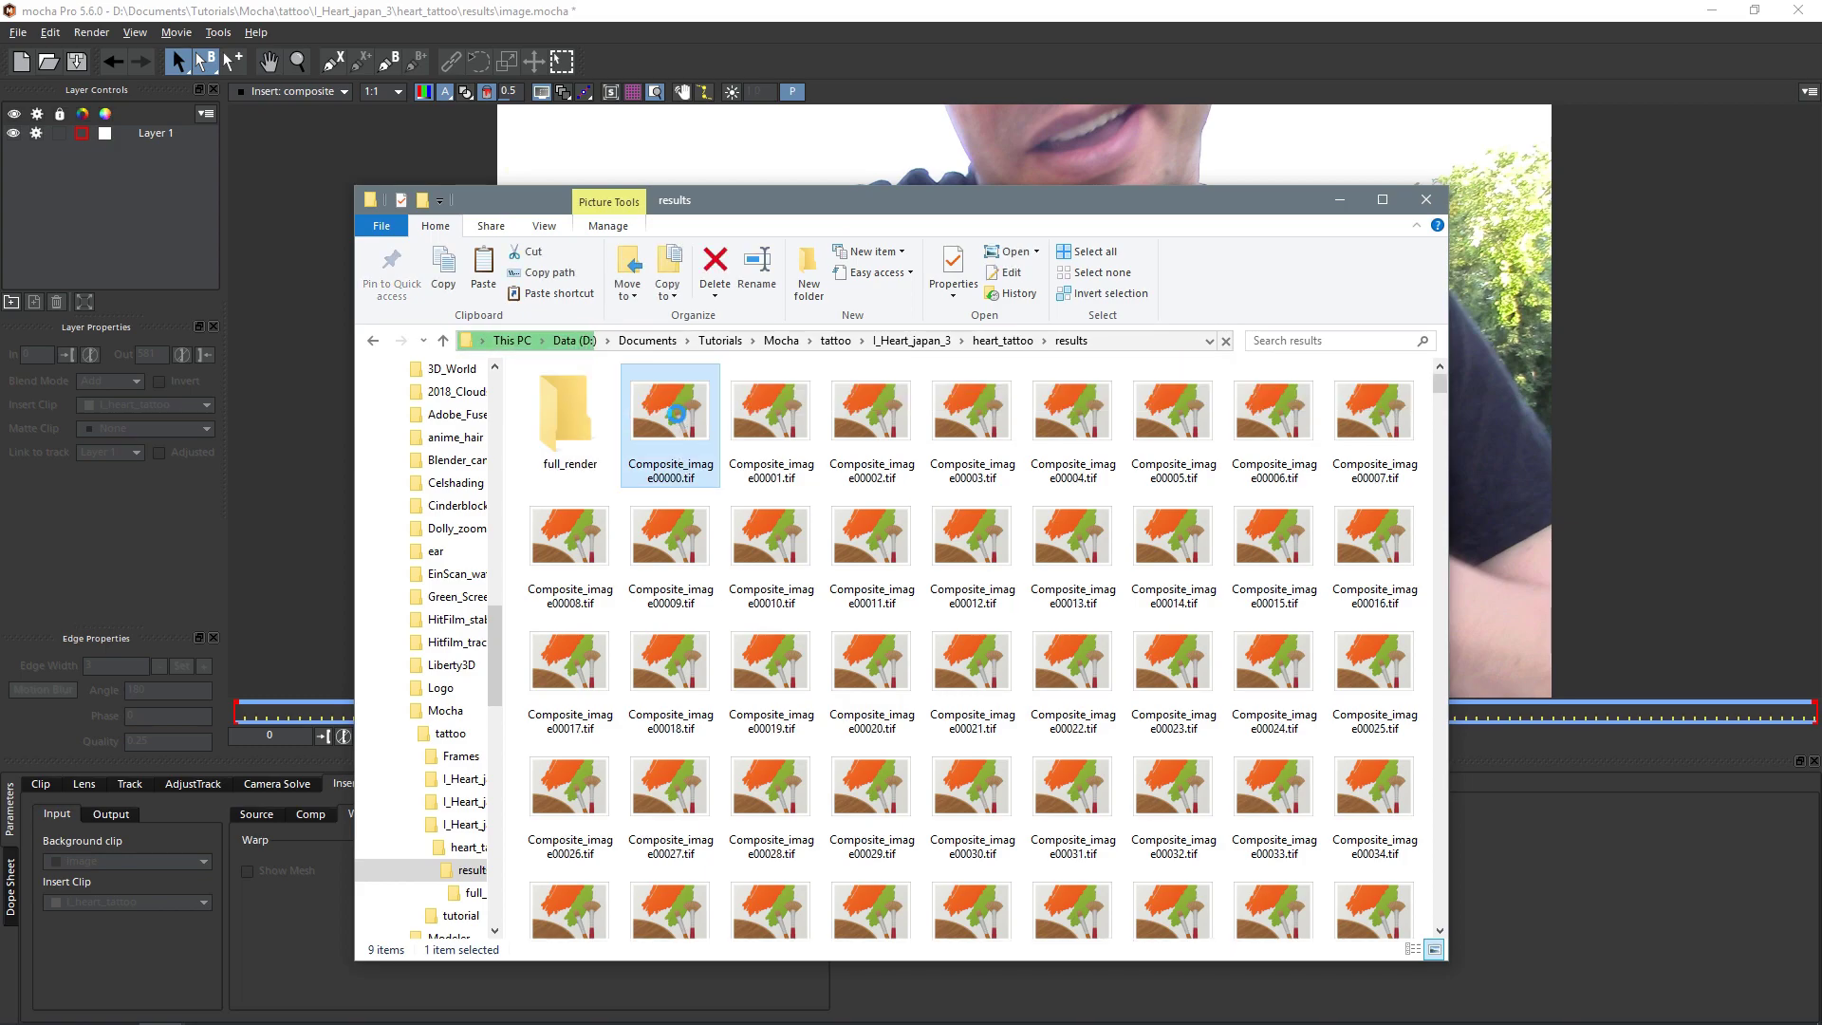
right_click(675, 414)
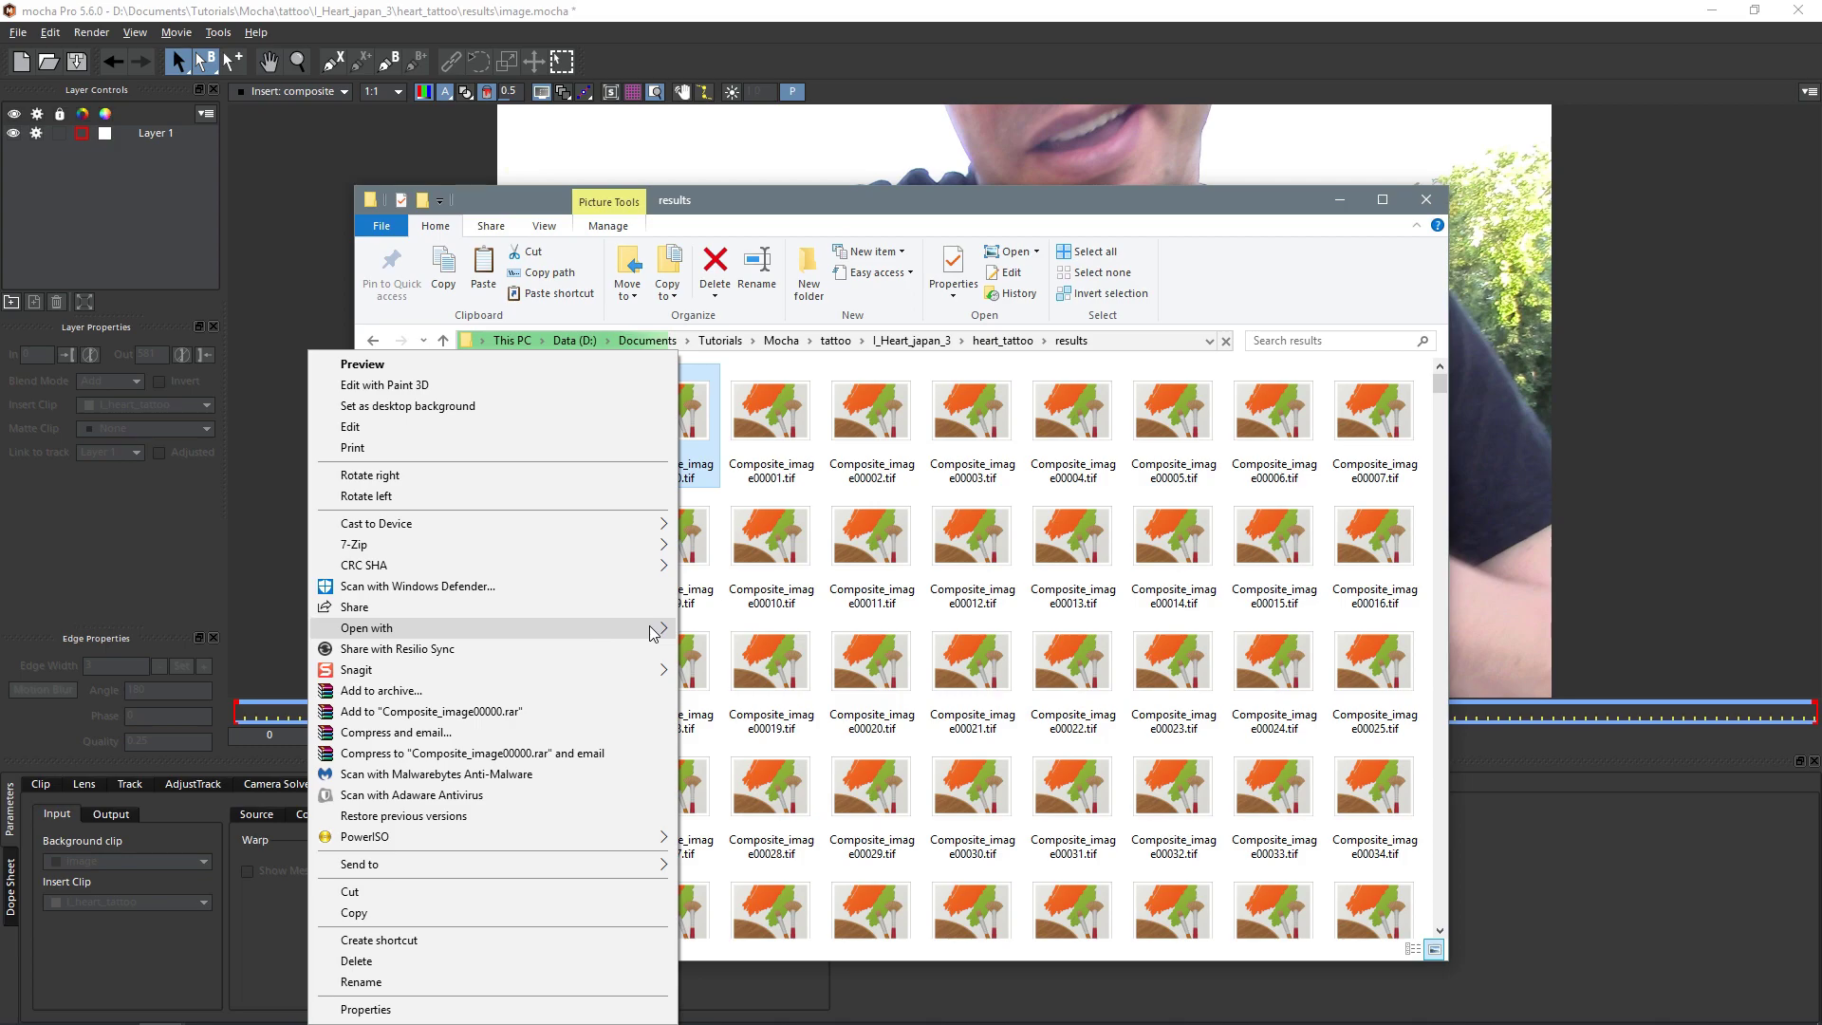
mouse_move(673, 629)
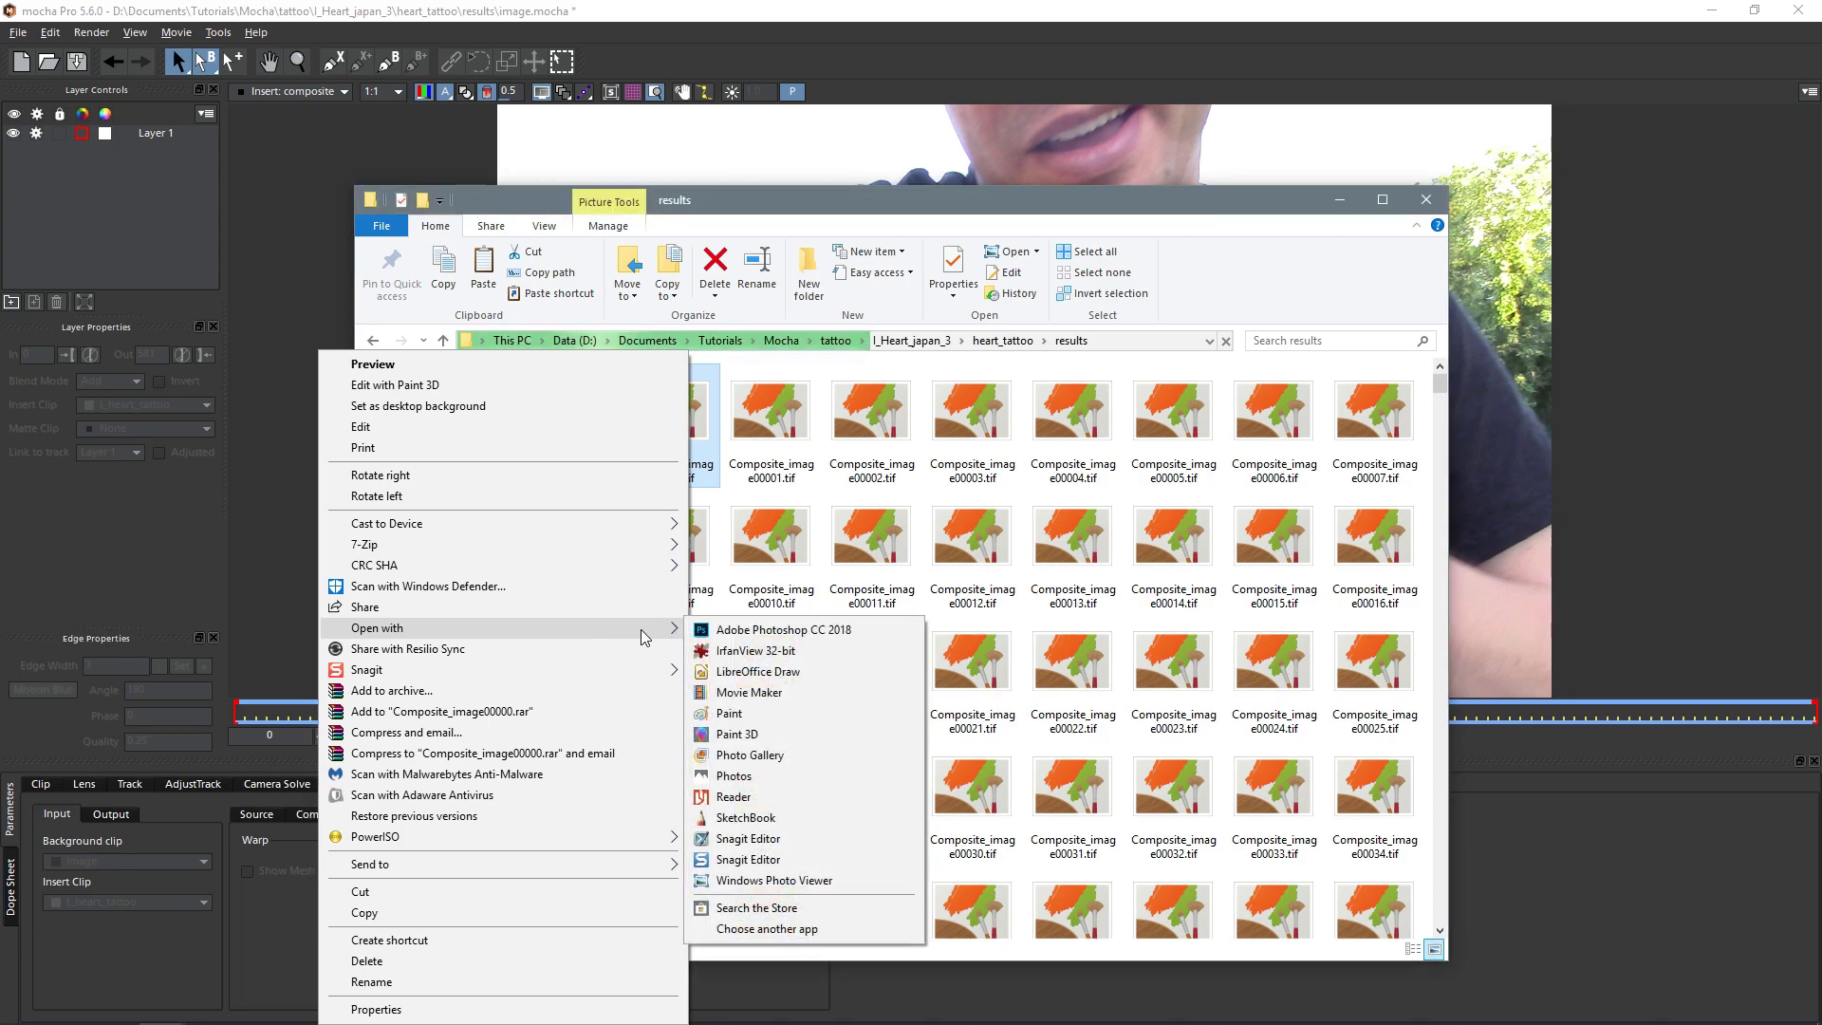
click(754, 649)
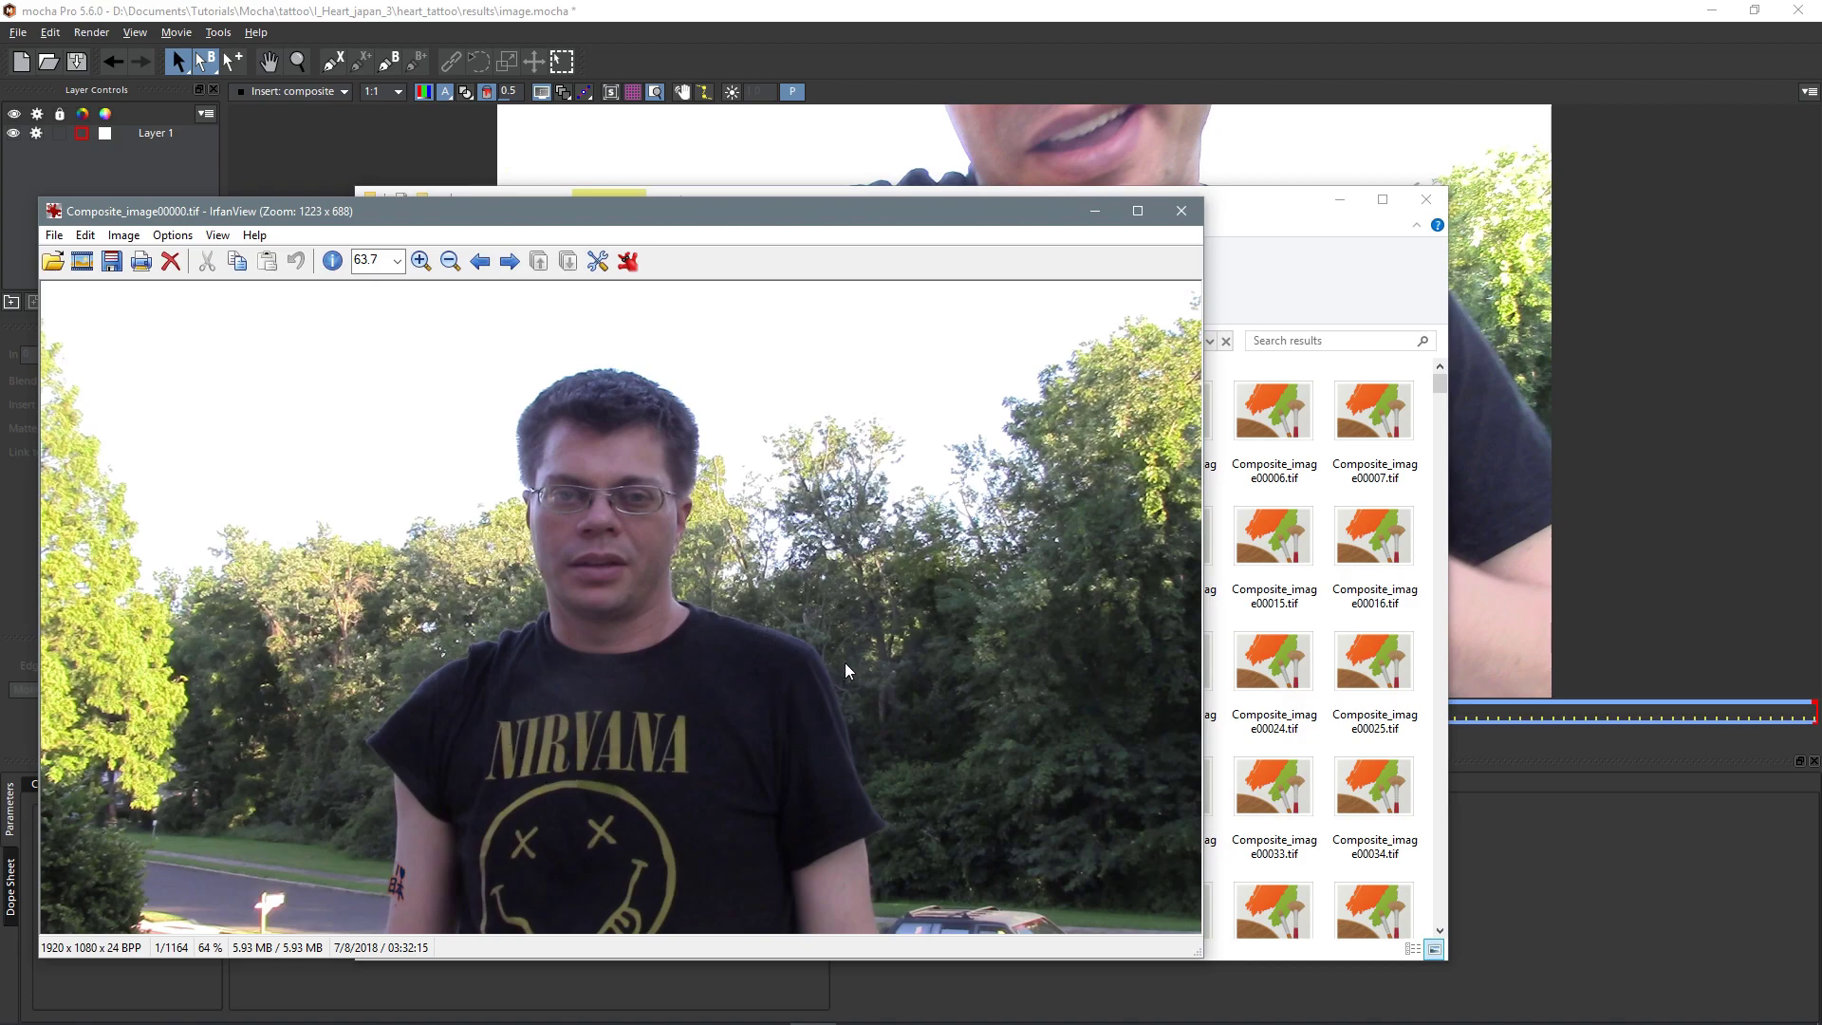
Step: Browse forward through the rendered composite images to Composite_image00017.tif, then close the viewer and return to mocha Pro
click(510, 261)
click(509, 261)
click(510, 261)
click(510, 261)
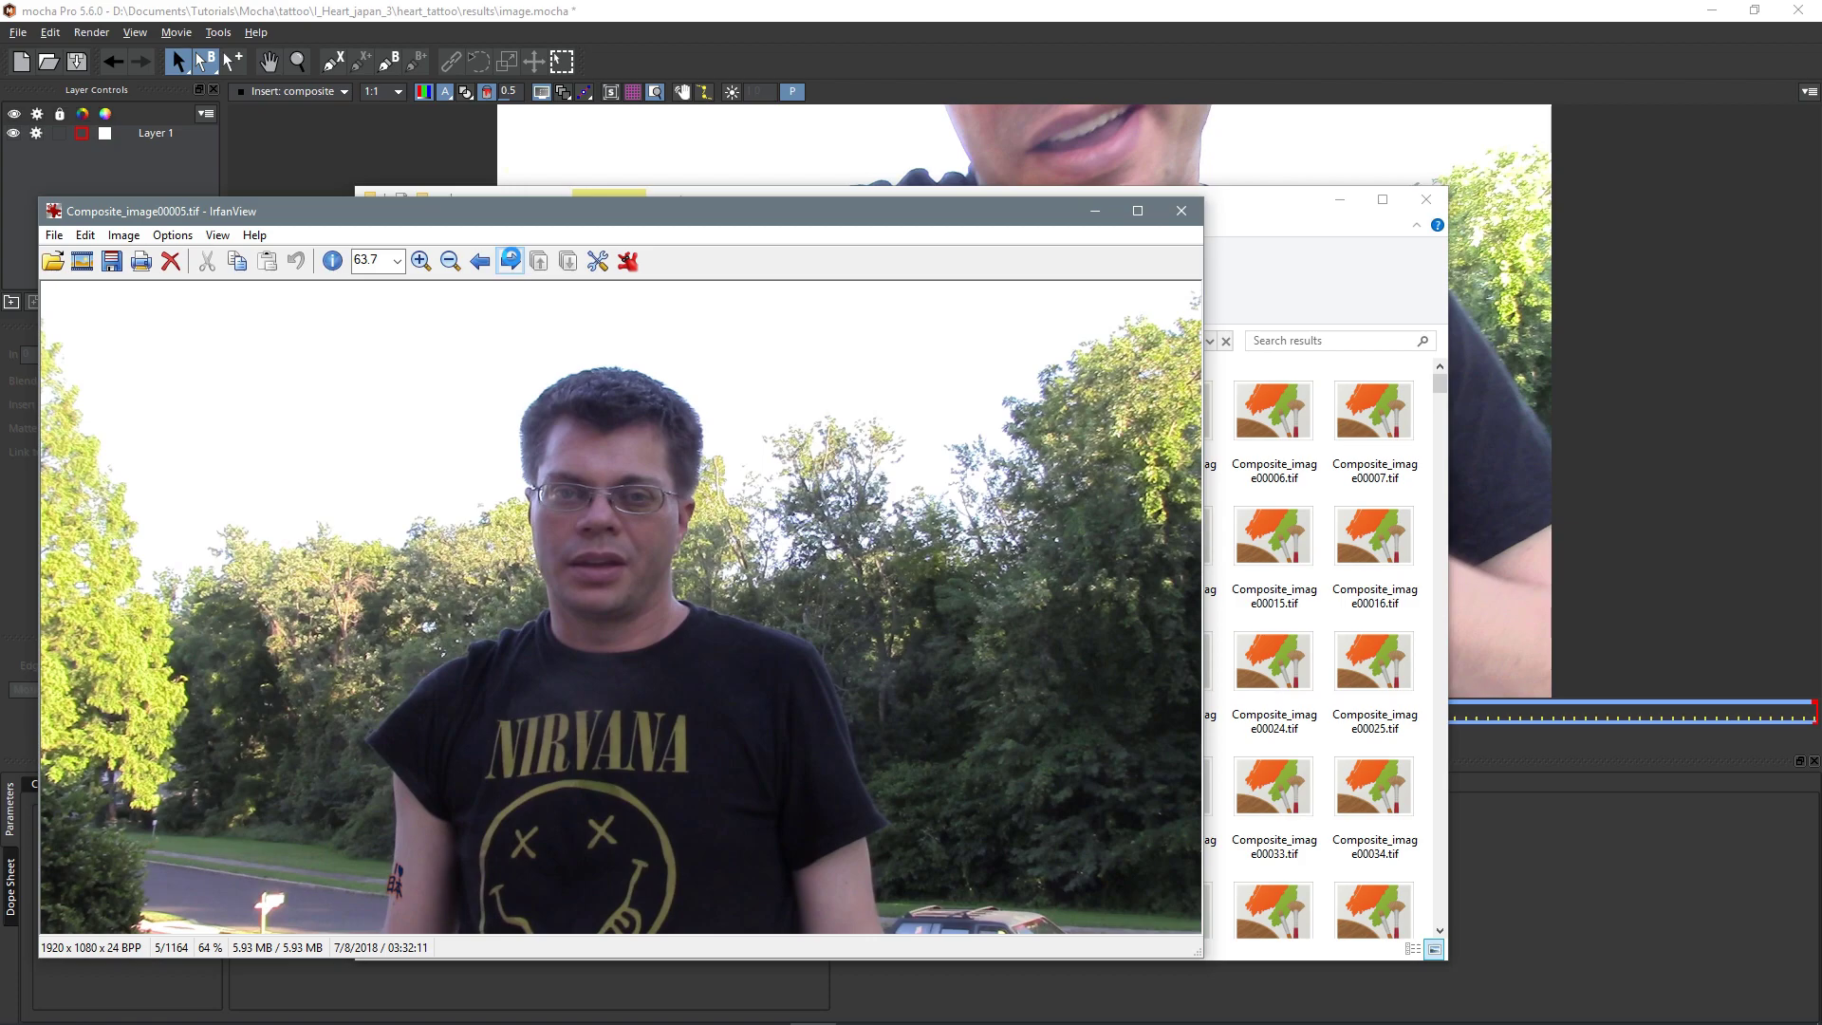
click(510, 261)
click(510, 261)
click(509, 261)
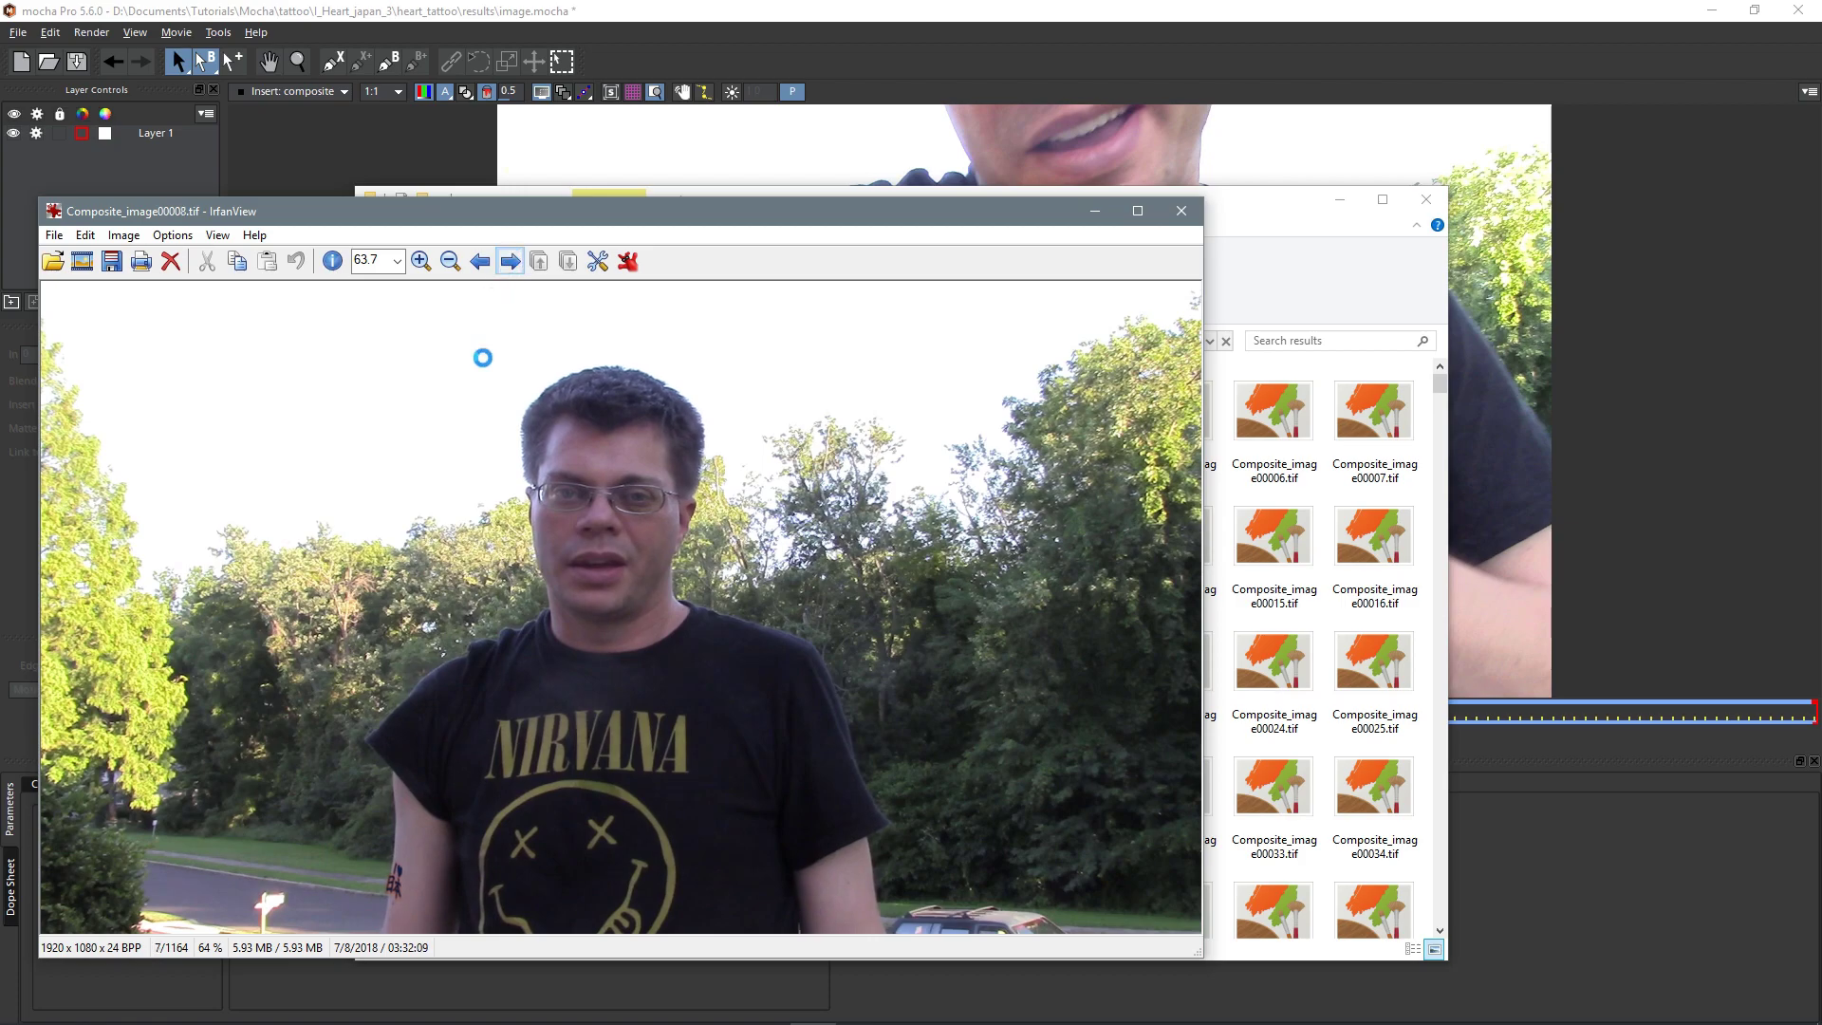
scroll(756, 511, down, 3)
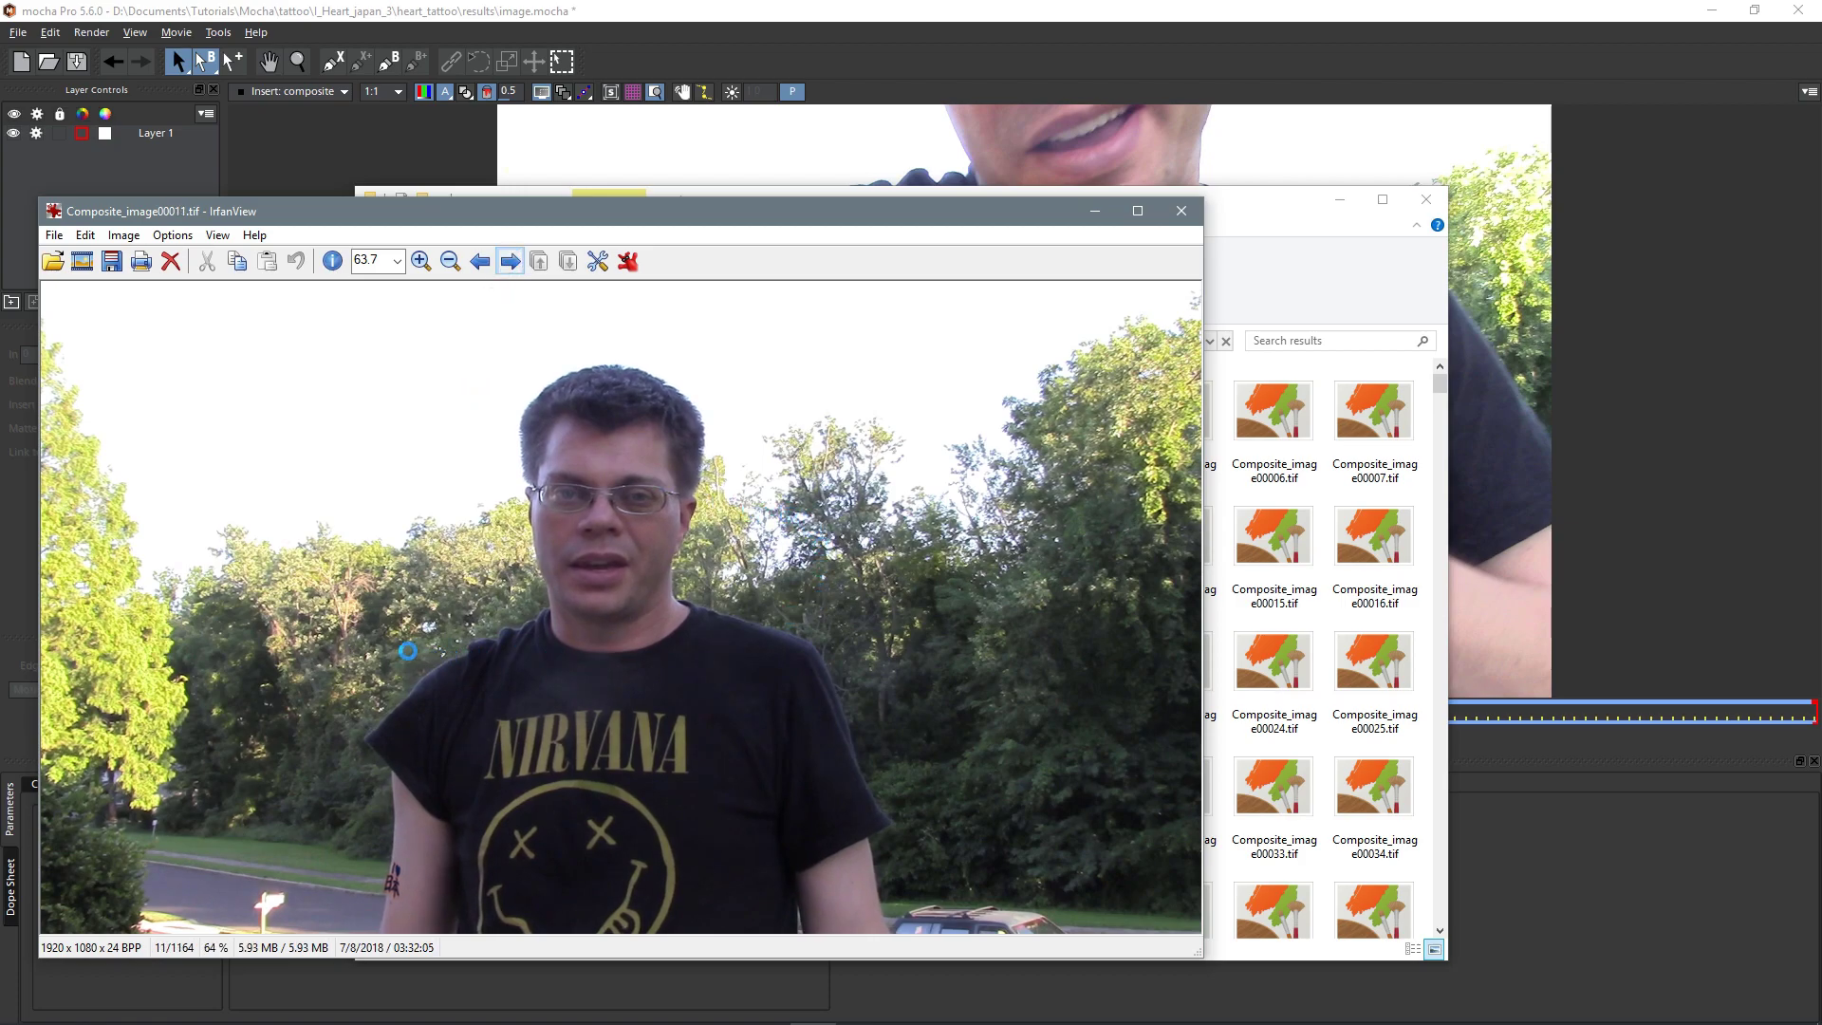
scroll(630, 326, down, 3)
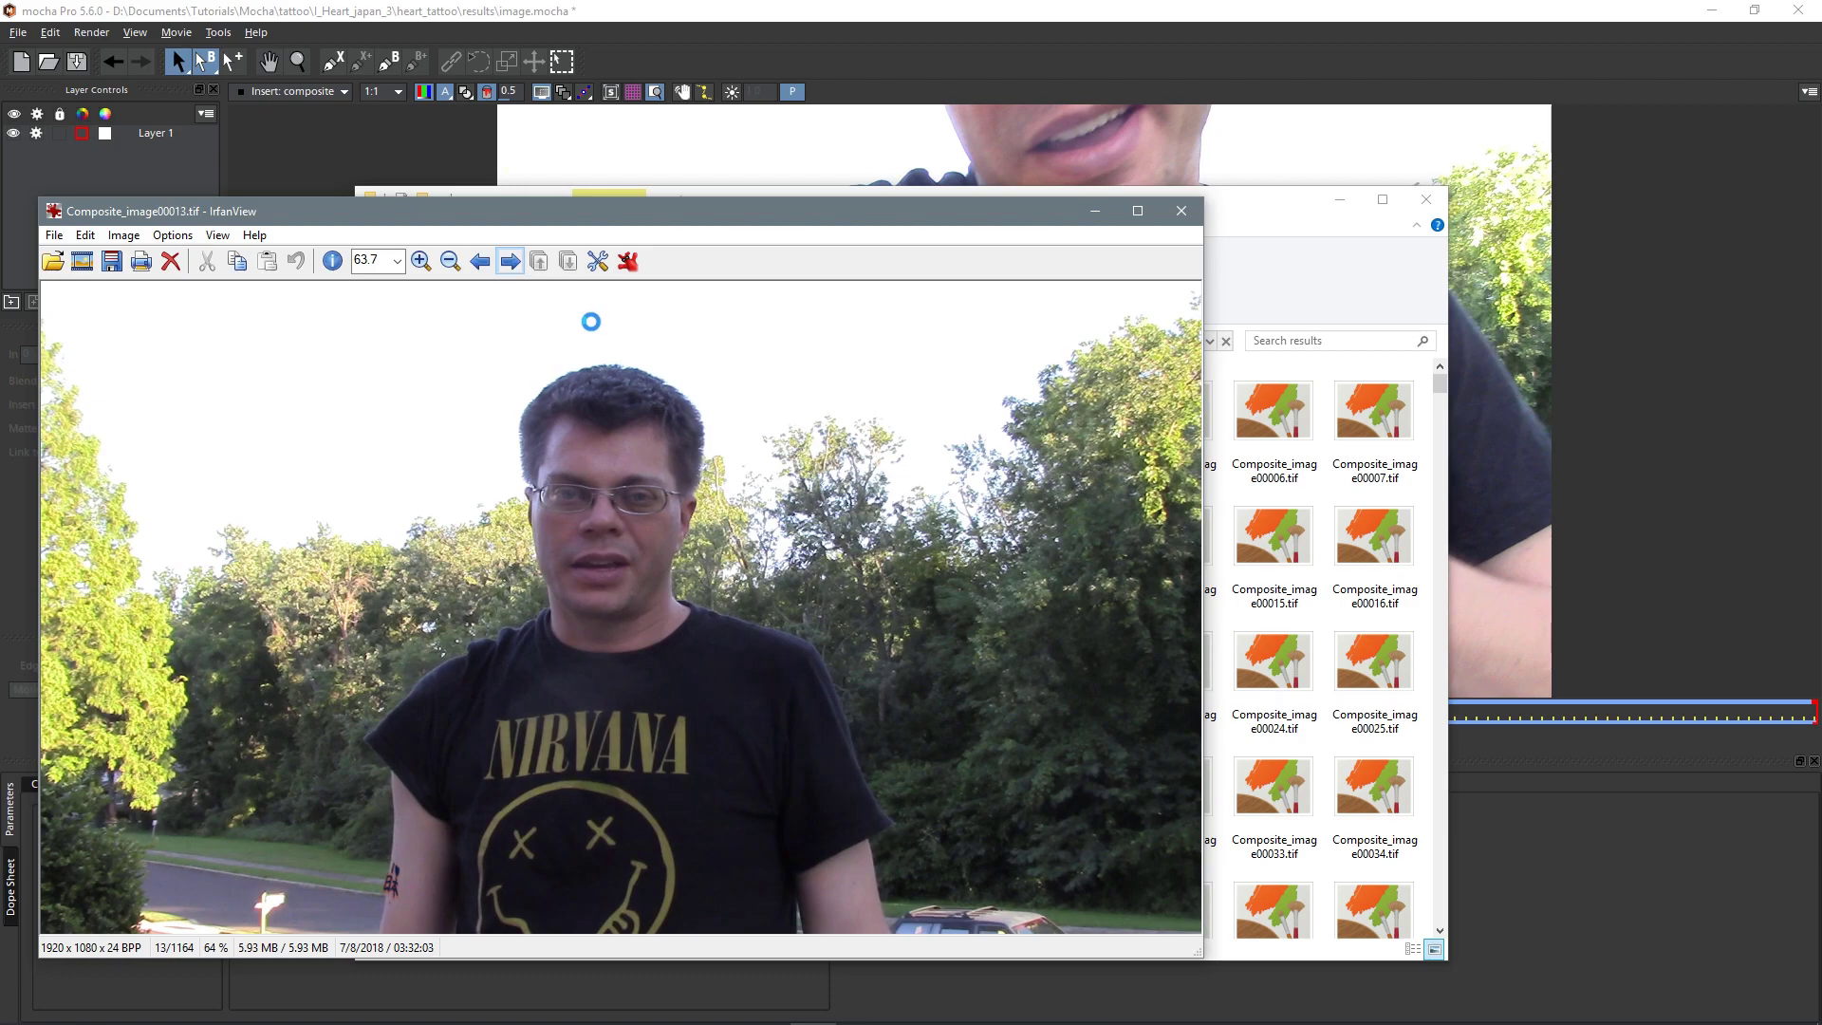
scroll(811, 343, down, 2)
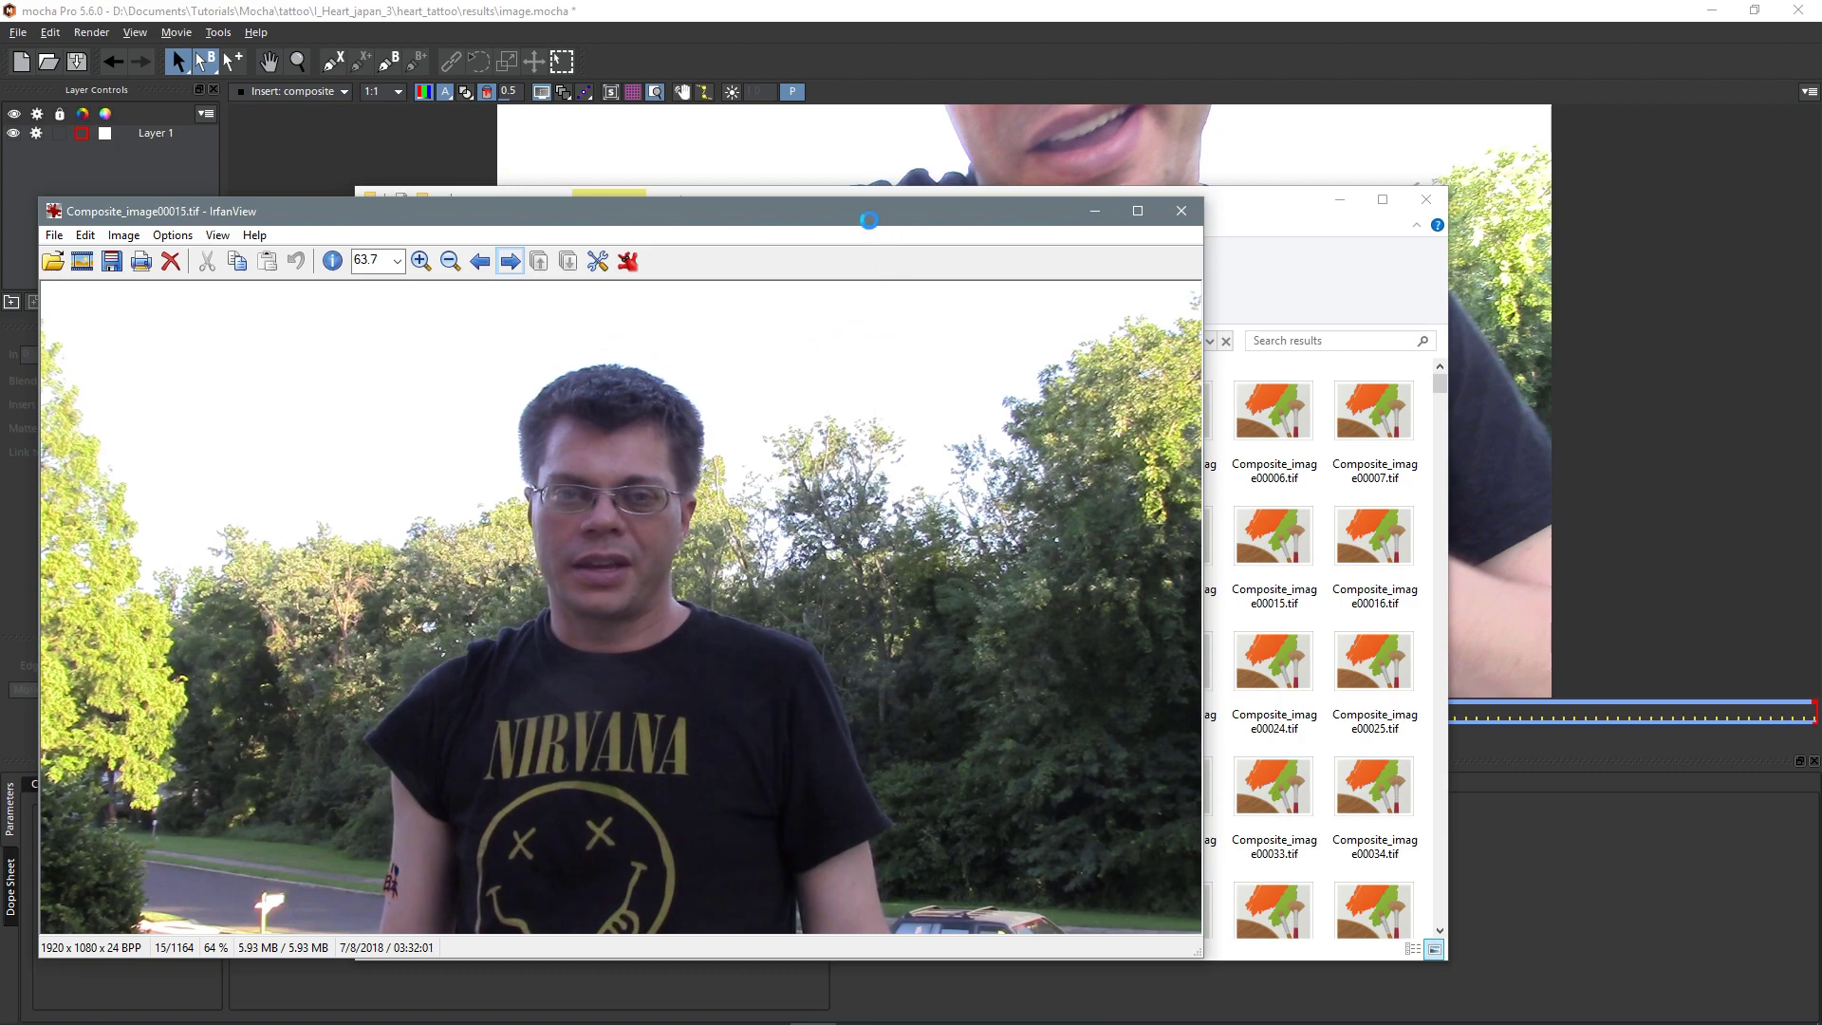
scroll(721, 550, down, 1)
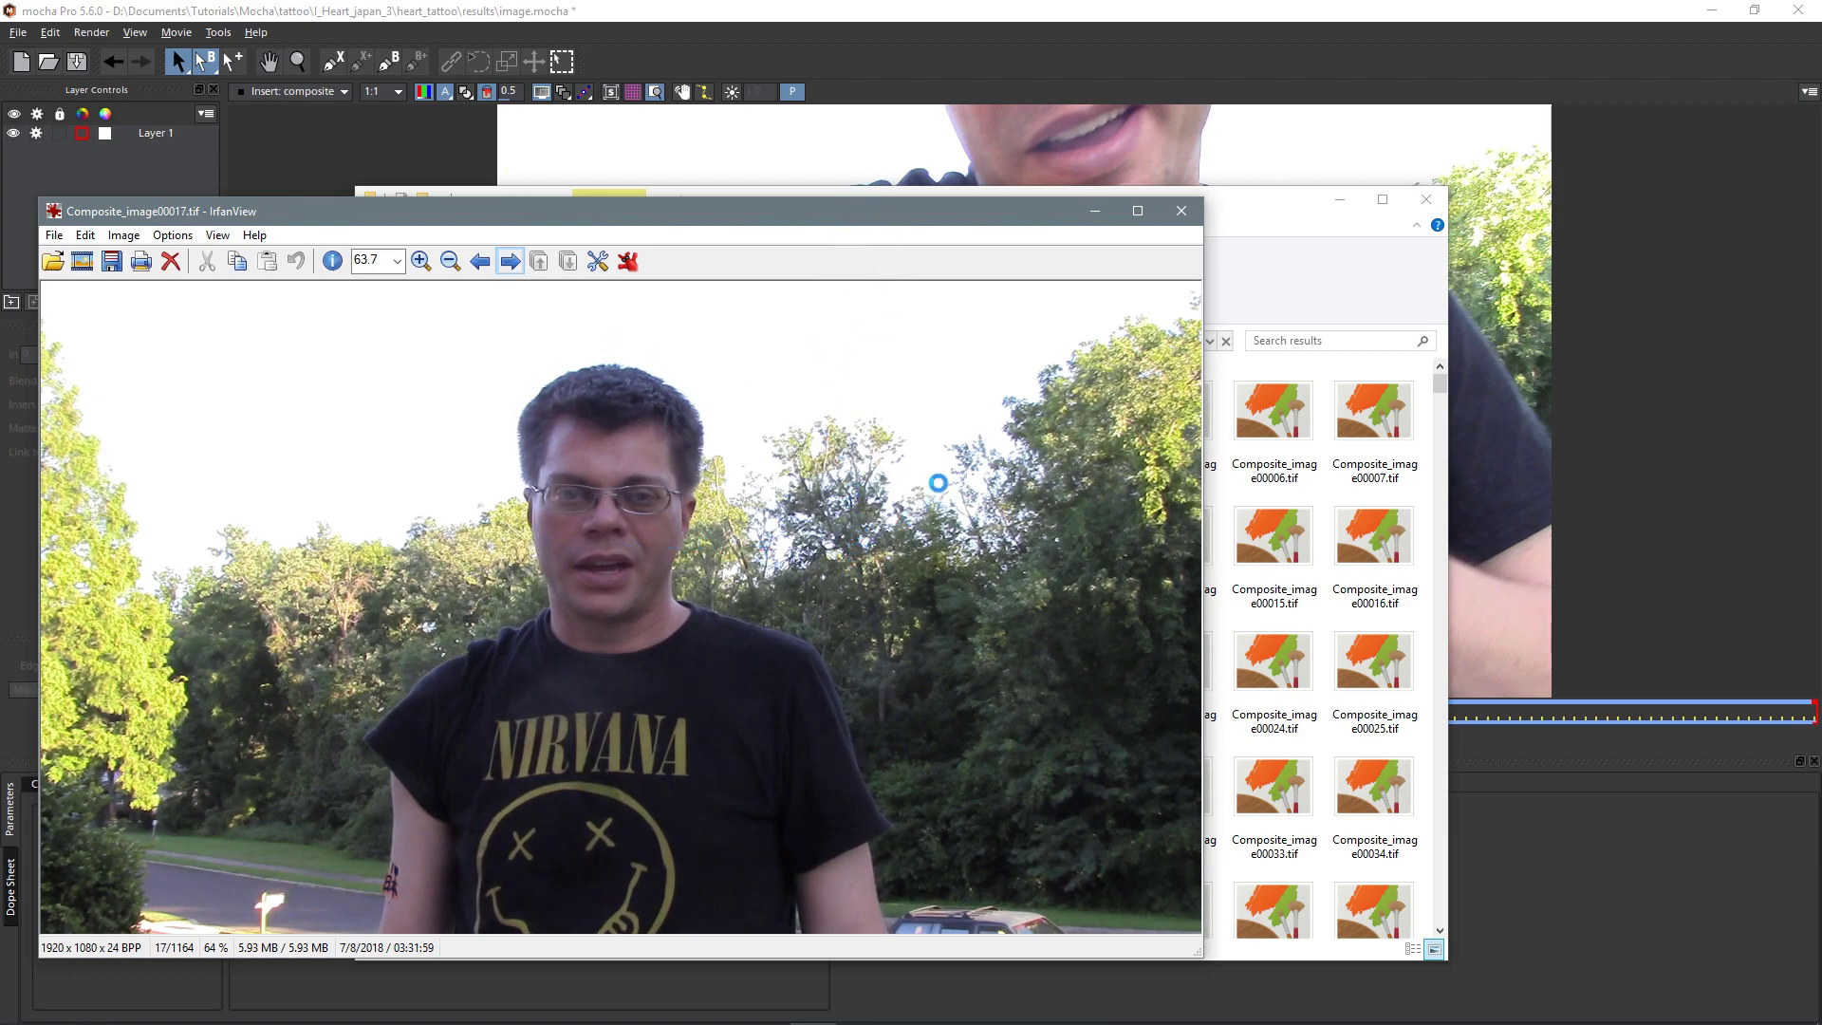
scroll(683, 493, down, 1)
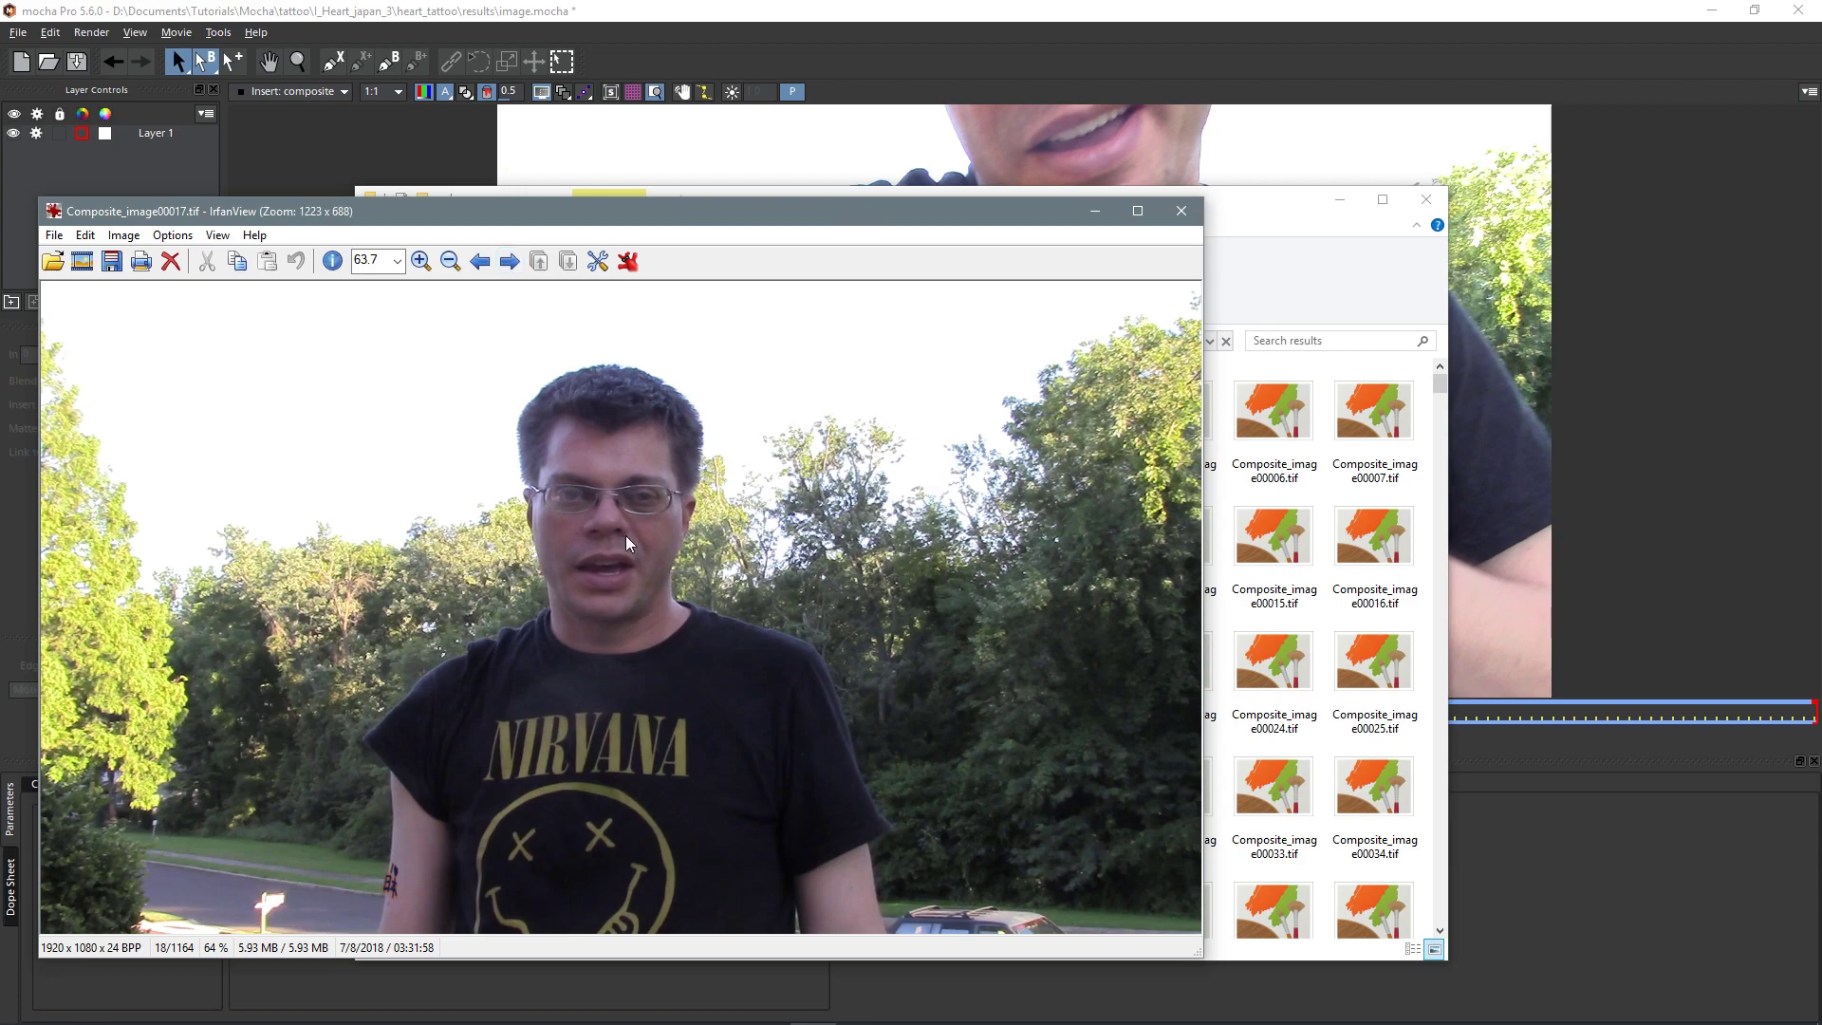
click(1181, 213)
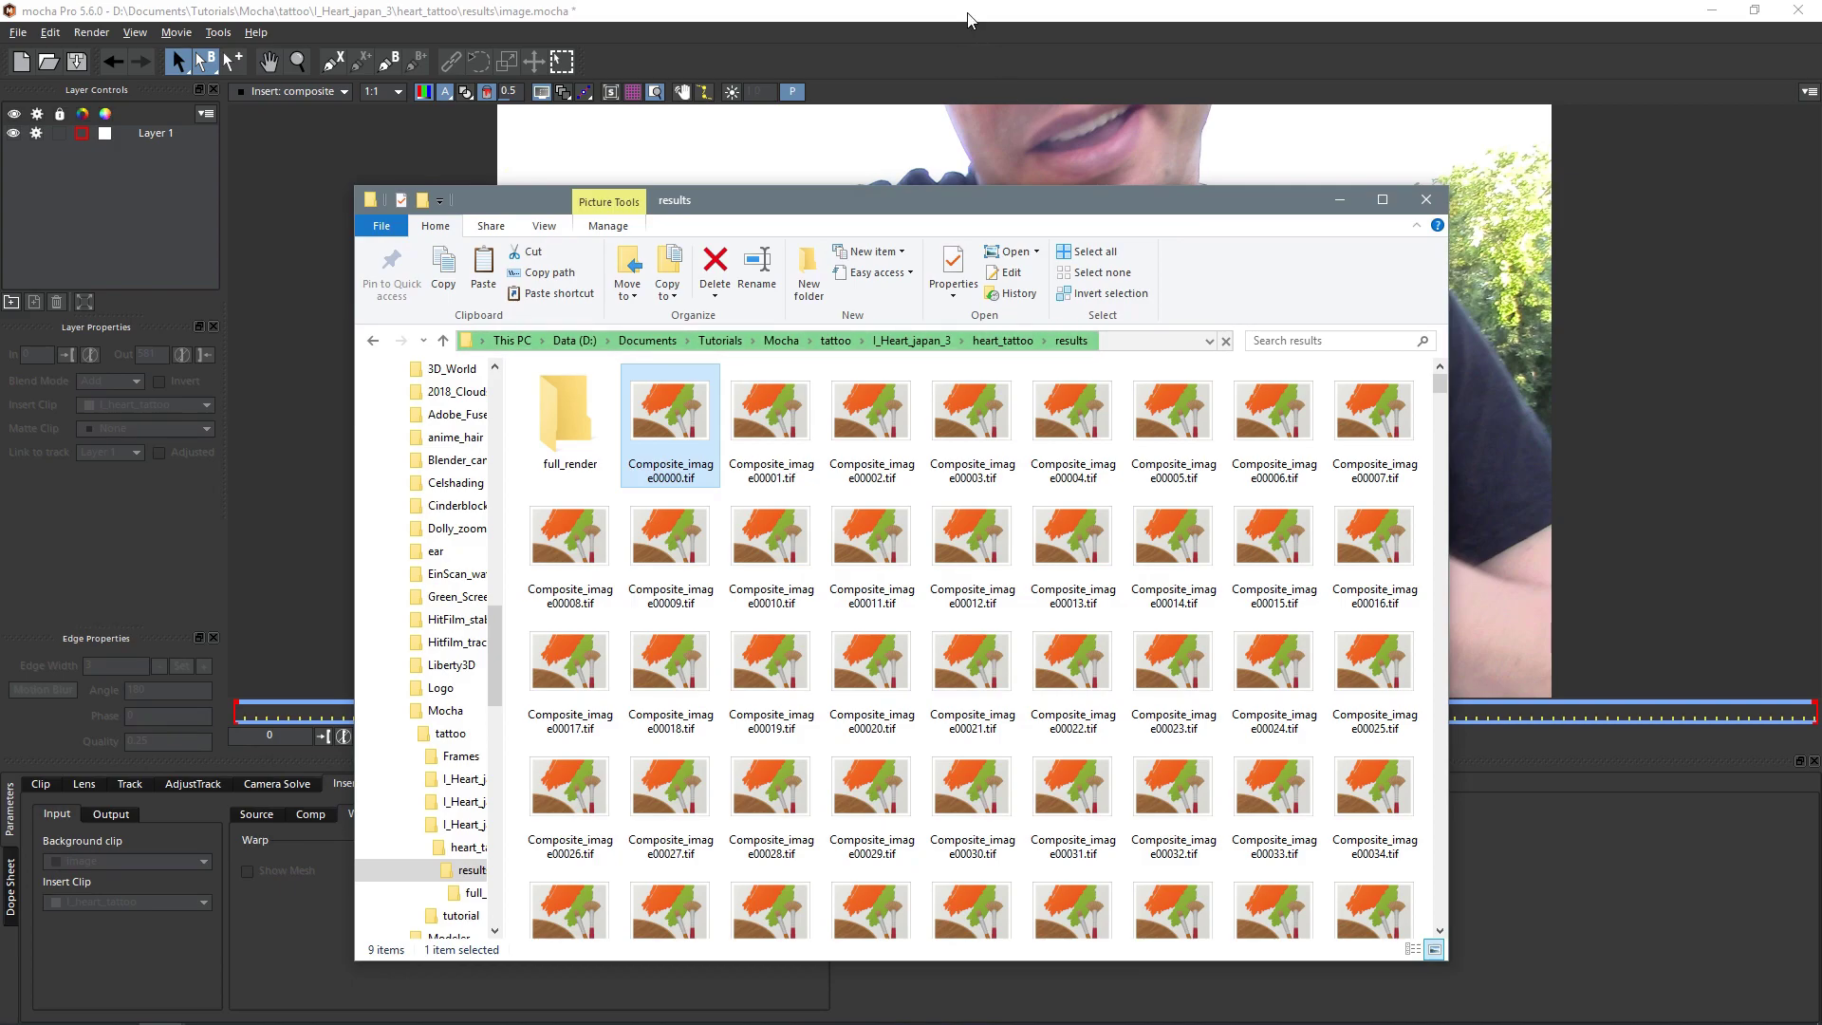
click(968, 17)
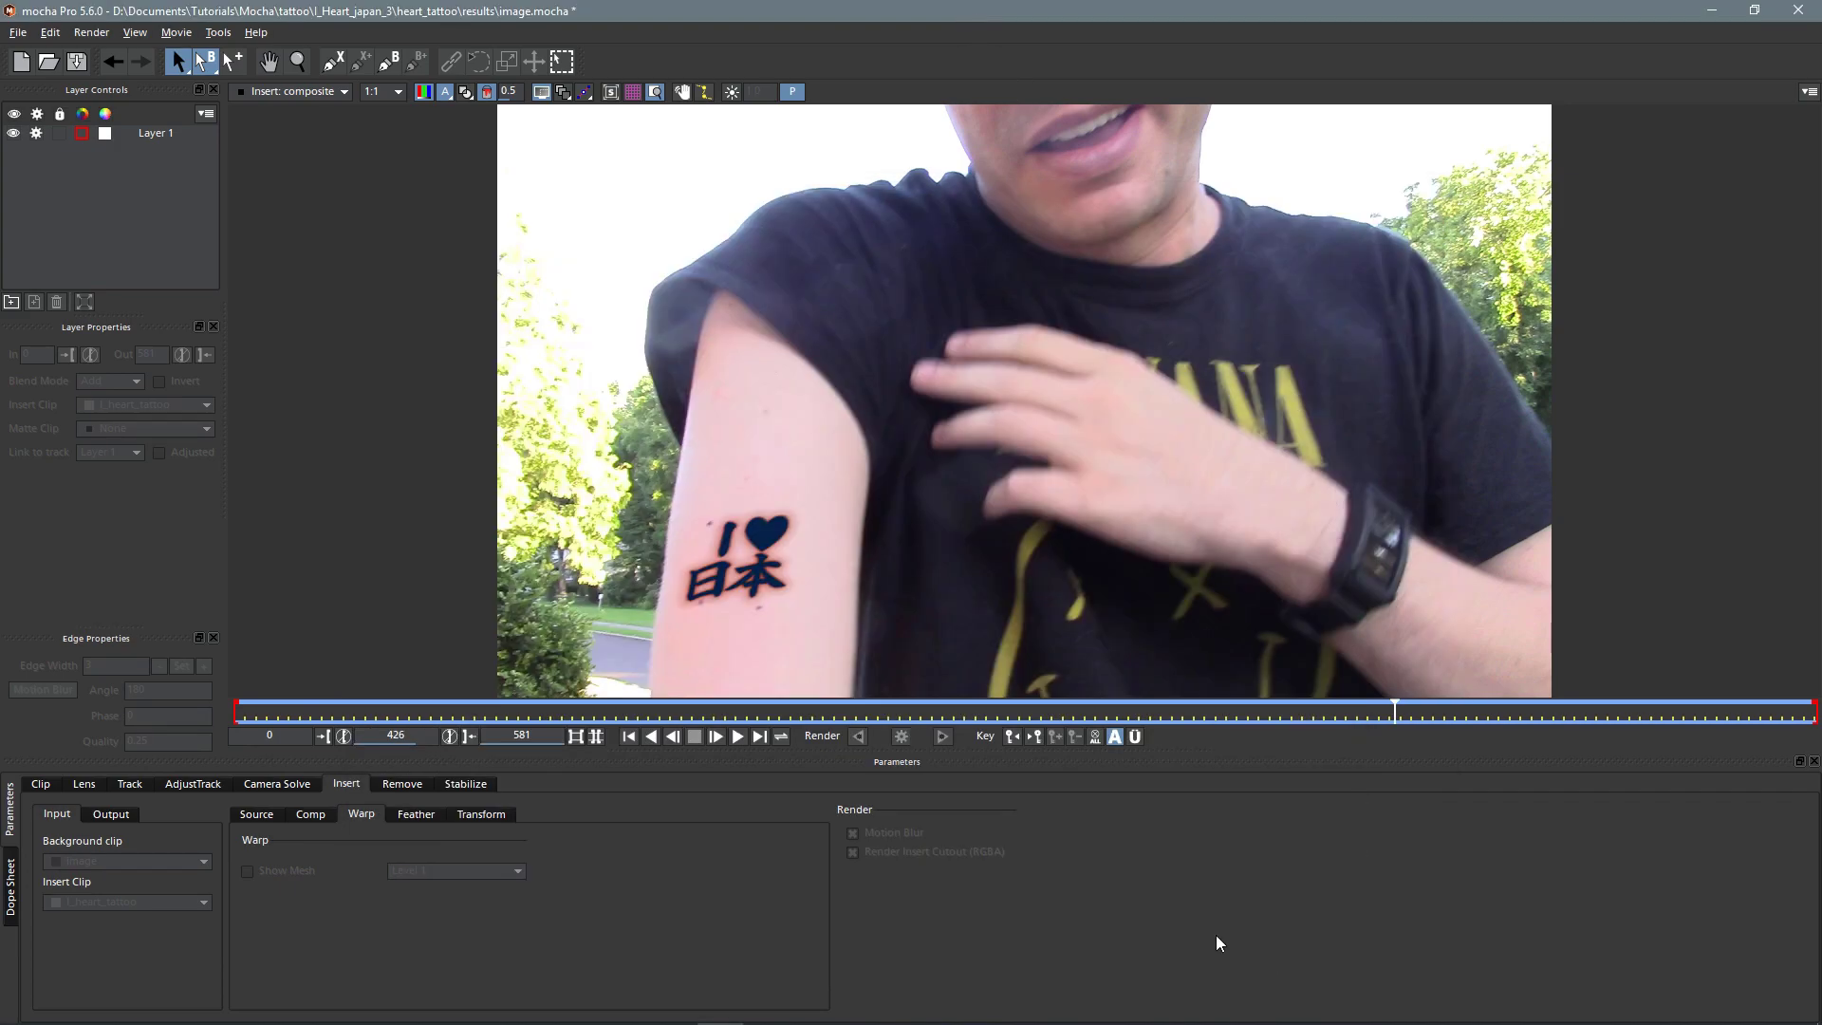